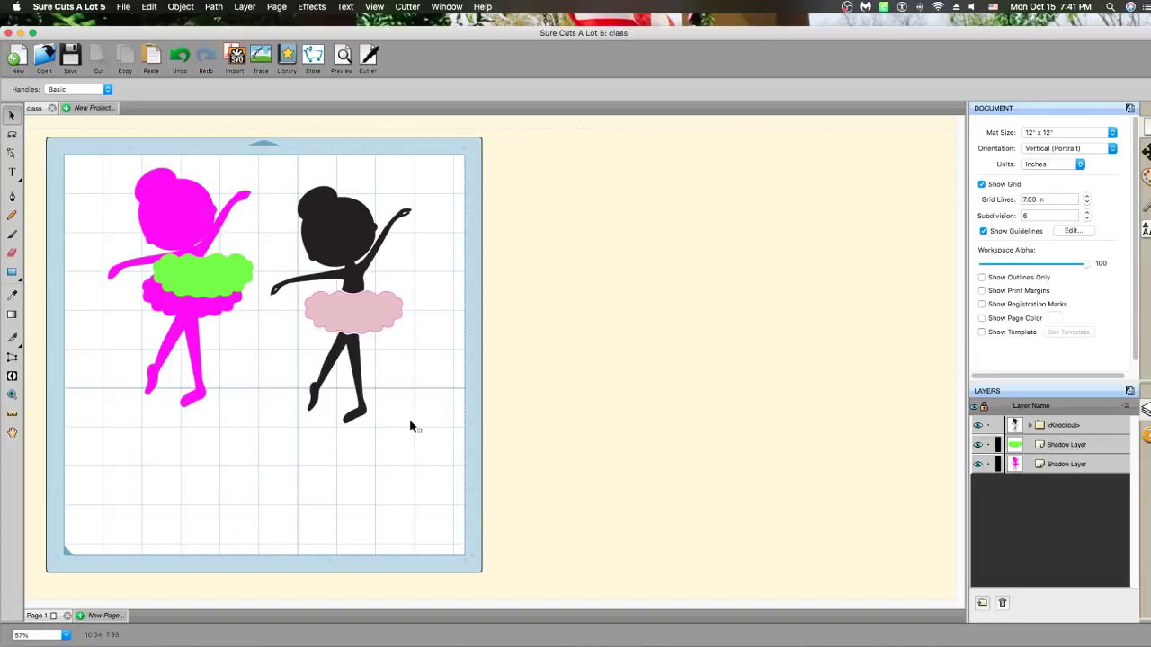
Delete all the ballerina and tutu artwork from the mat
drag(69, 147, 455, 542)
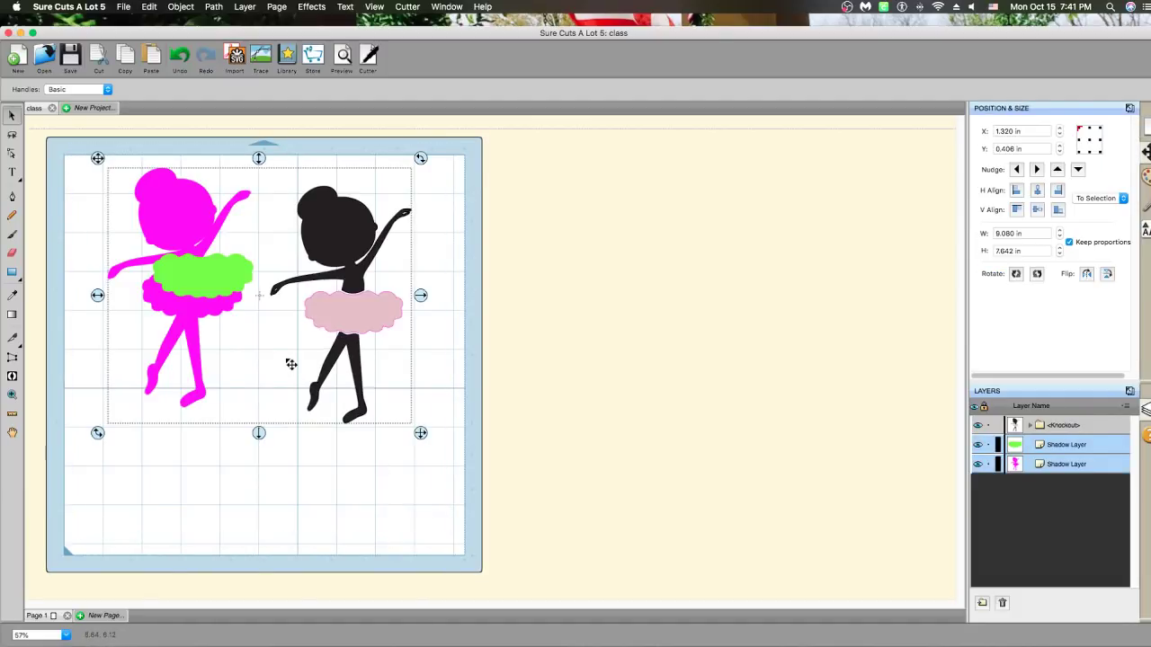
key(Delete)
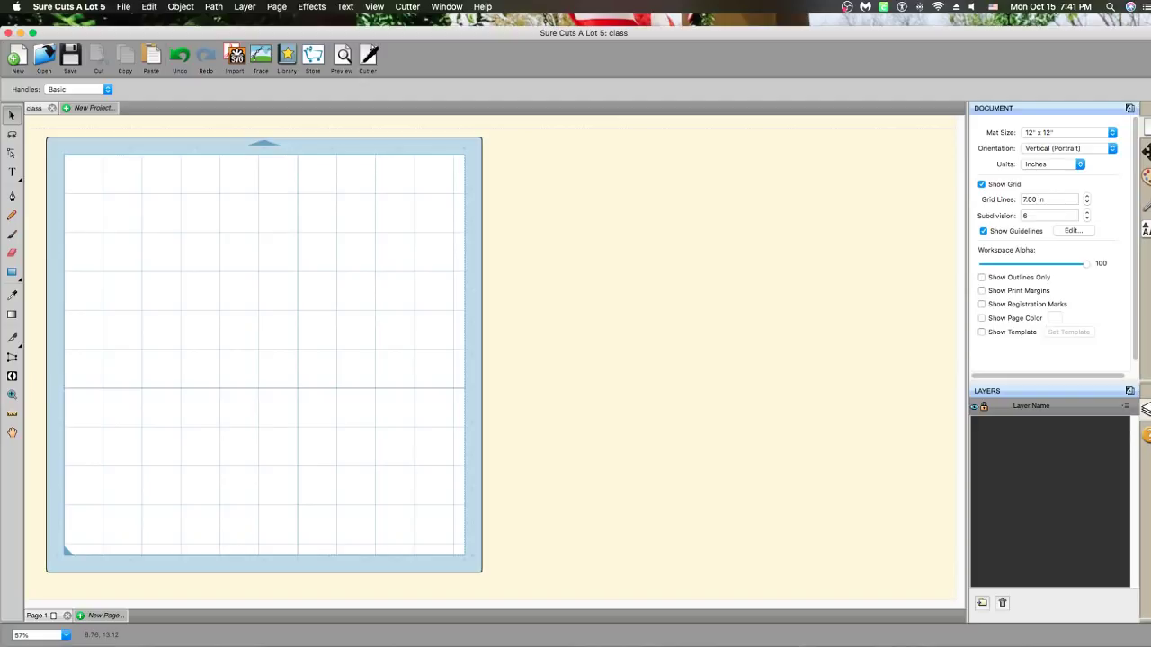
Switch to Safari and run an image search for "paint splatter" in a new browser tab
key(super+Tab)
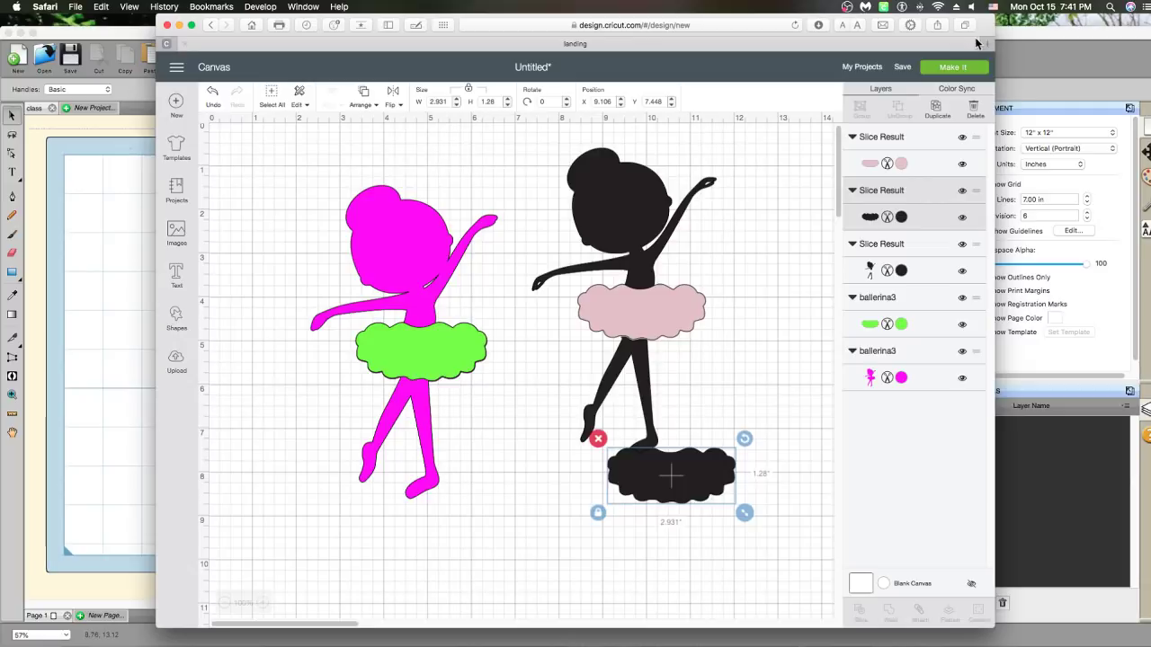
click(985, 45)
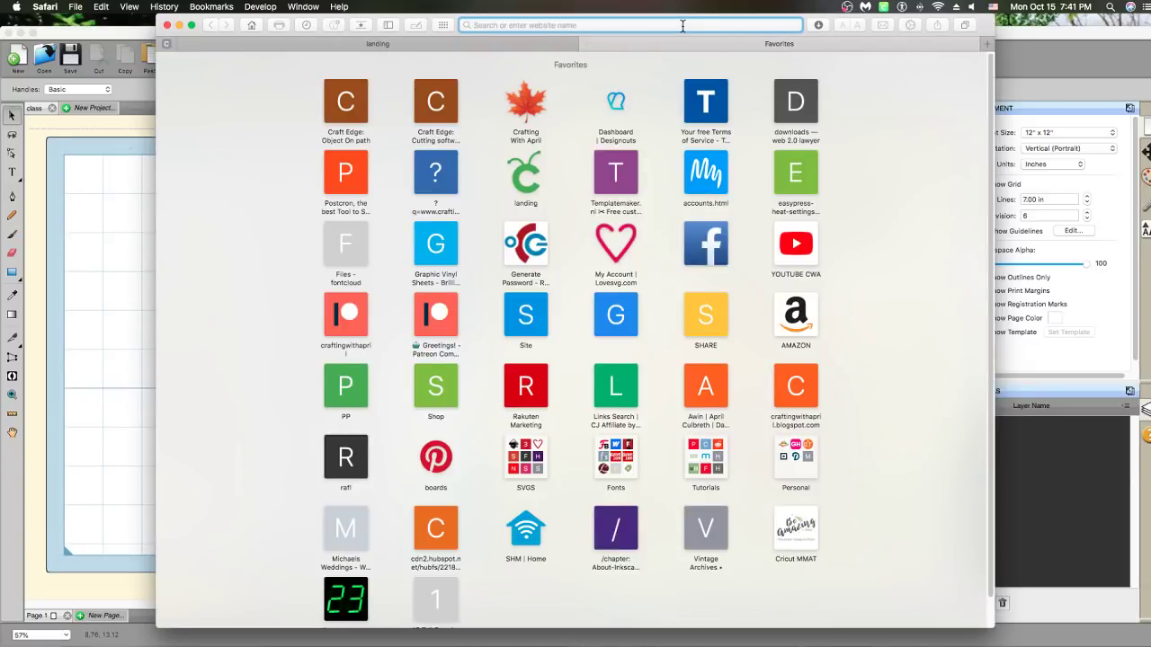
text(pain)
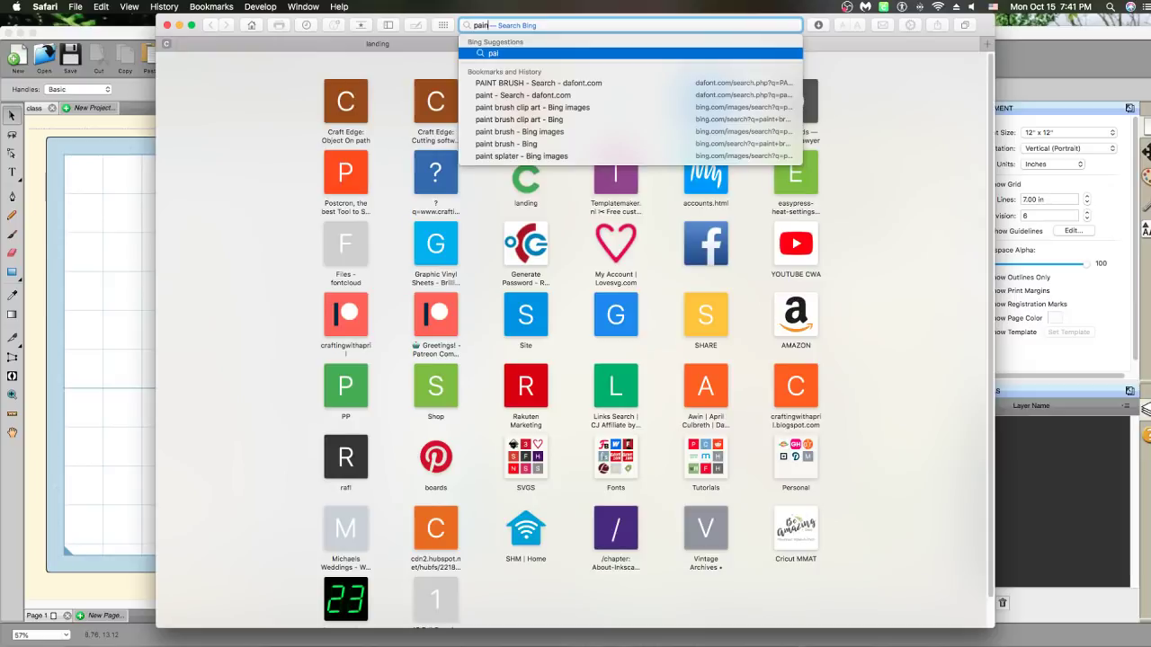
text(t splatter)
key(Return)
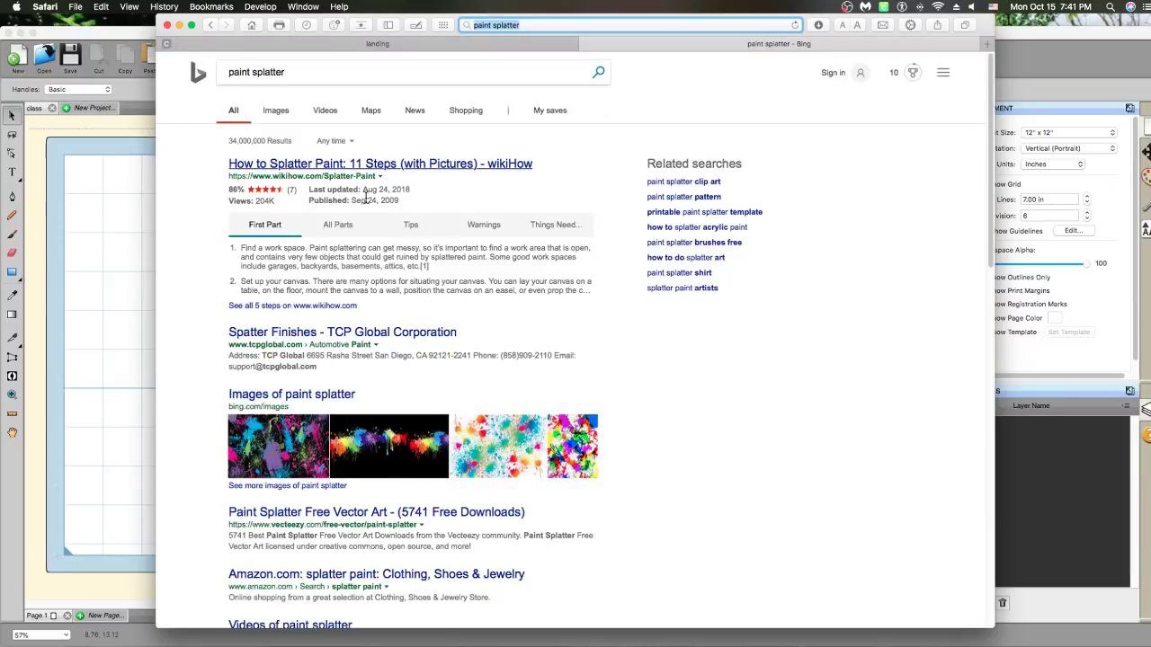
click(275, 109)
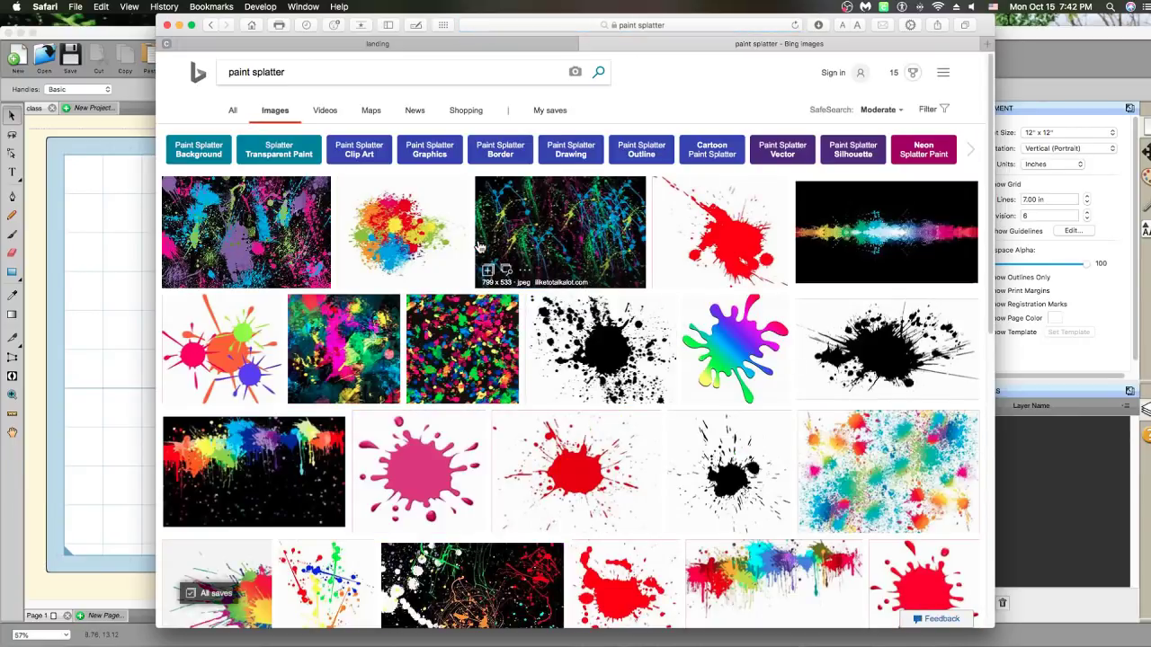
Download the rainbow paint splatter image on a black background and check that it is among the browser's downloads
click(835, 225)
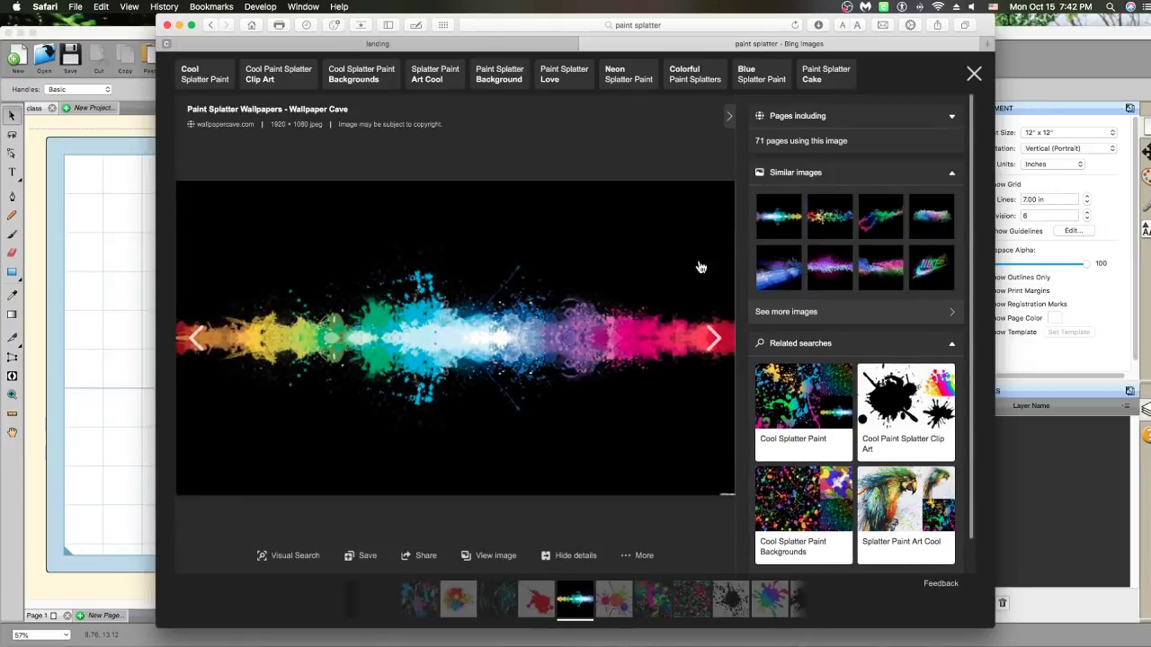
right_click(454, 278)
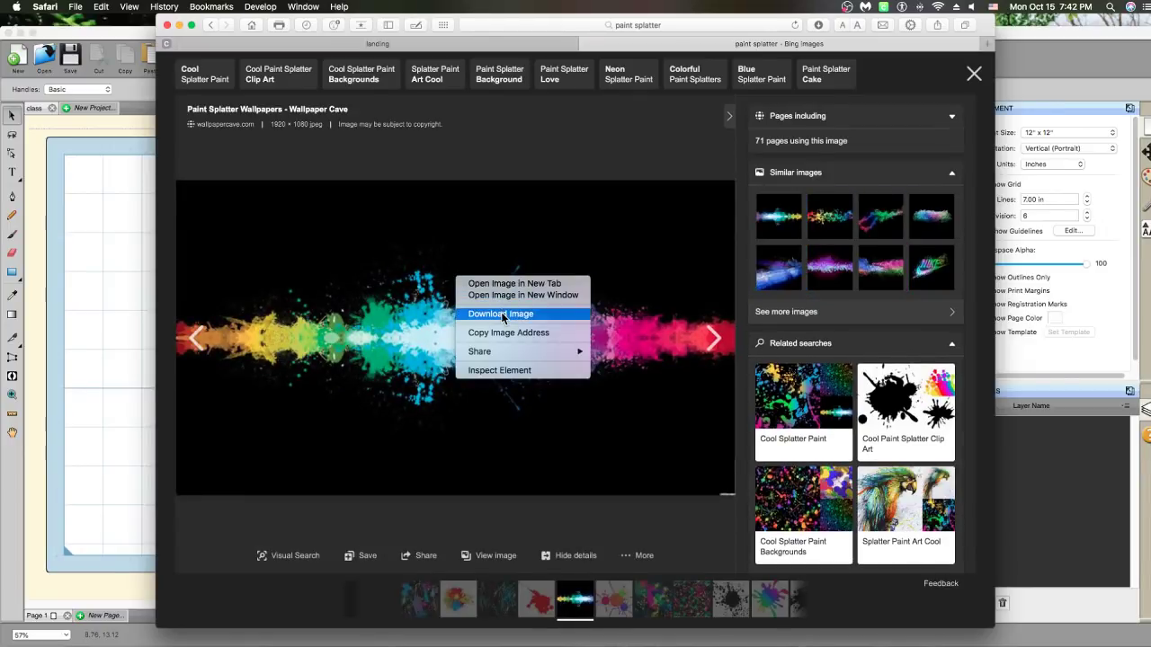
click(501, 313)
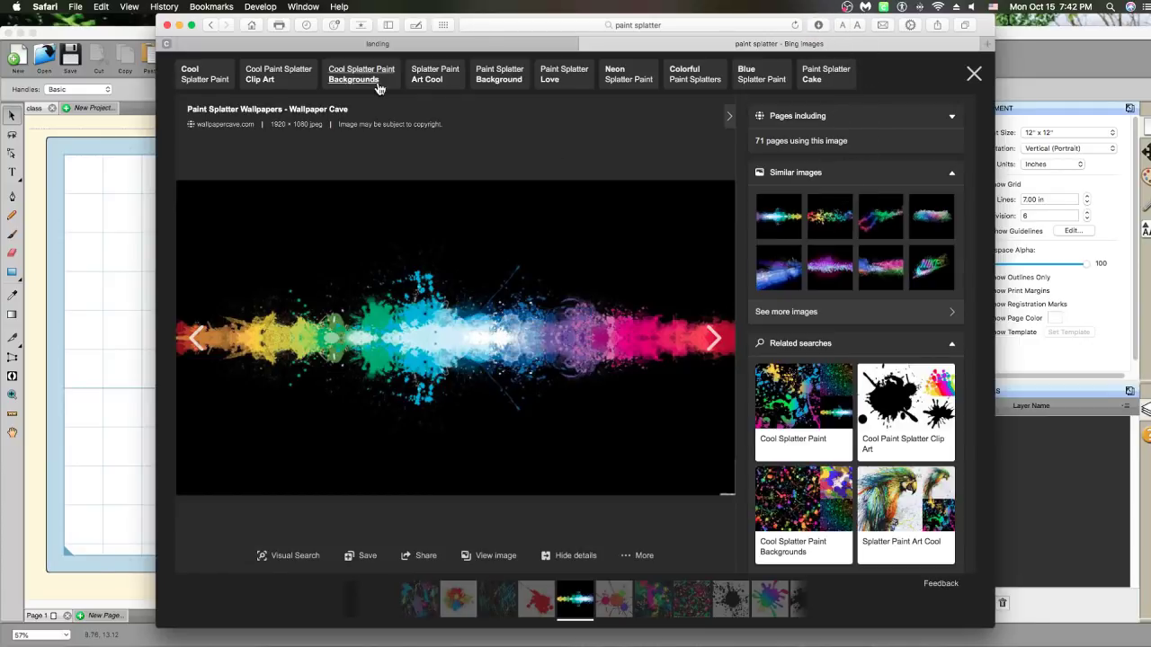
click(142, 151)
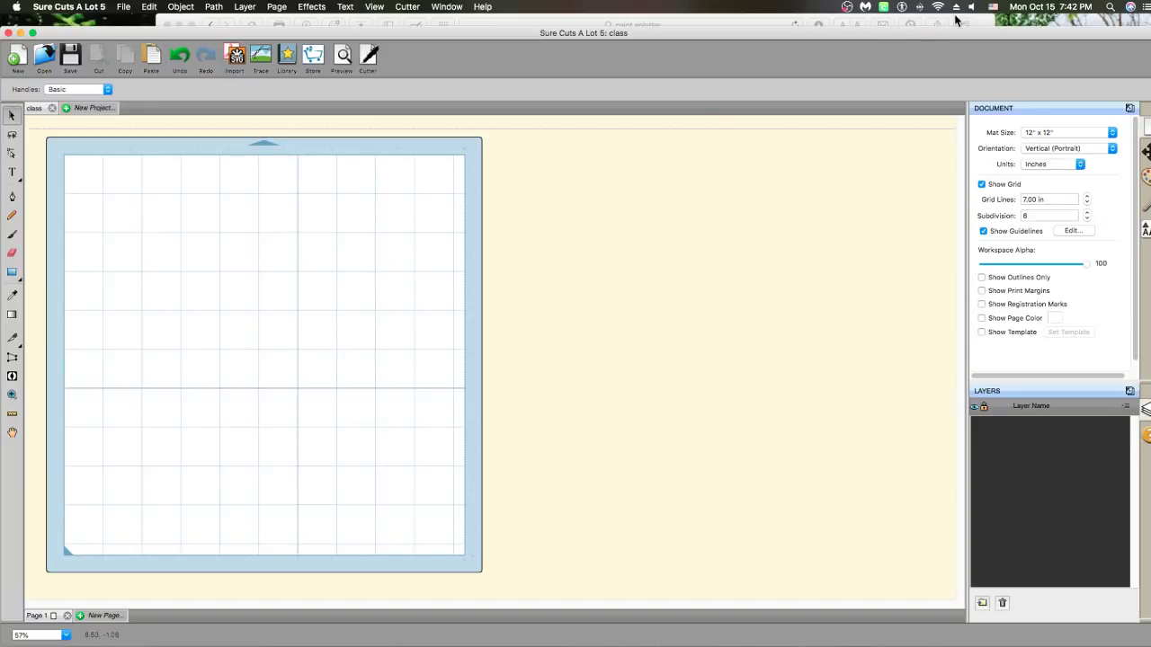
click(985, 24)
click(819, 26)
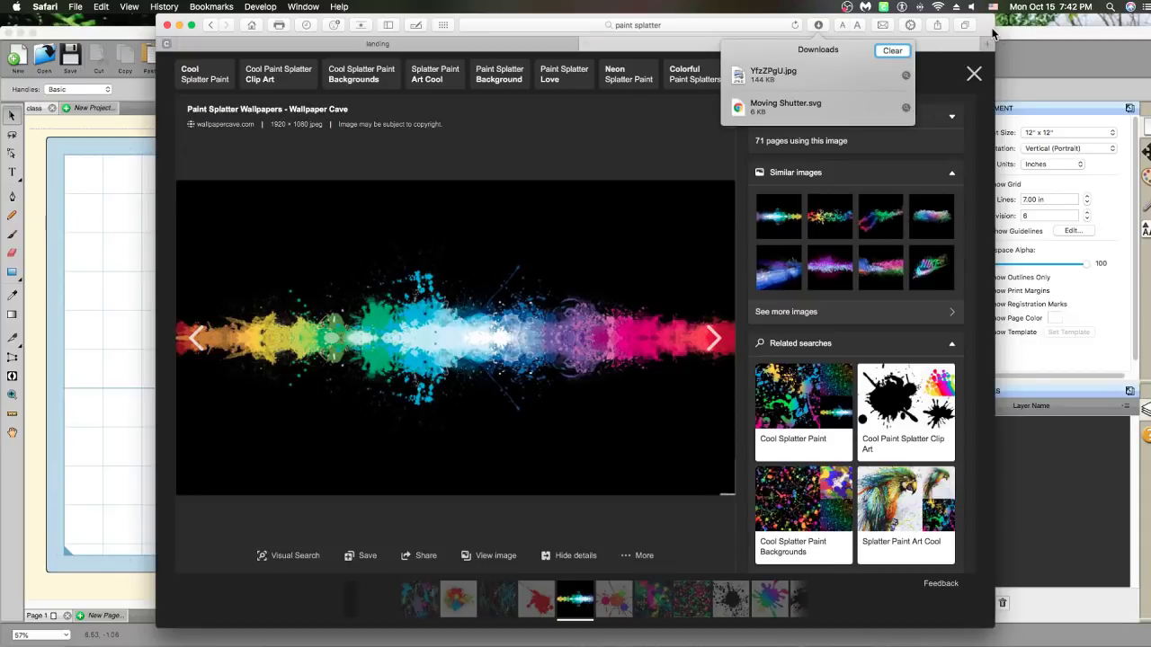
Return to Sure Cuts A Lot and load YfzZPgU.jpg from the Downloads folder for image tracing
click(496, 44)
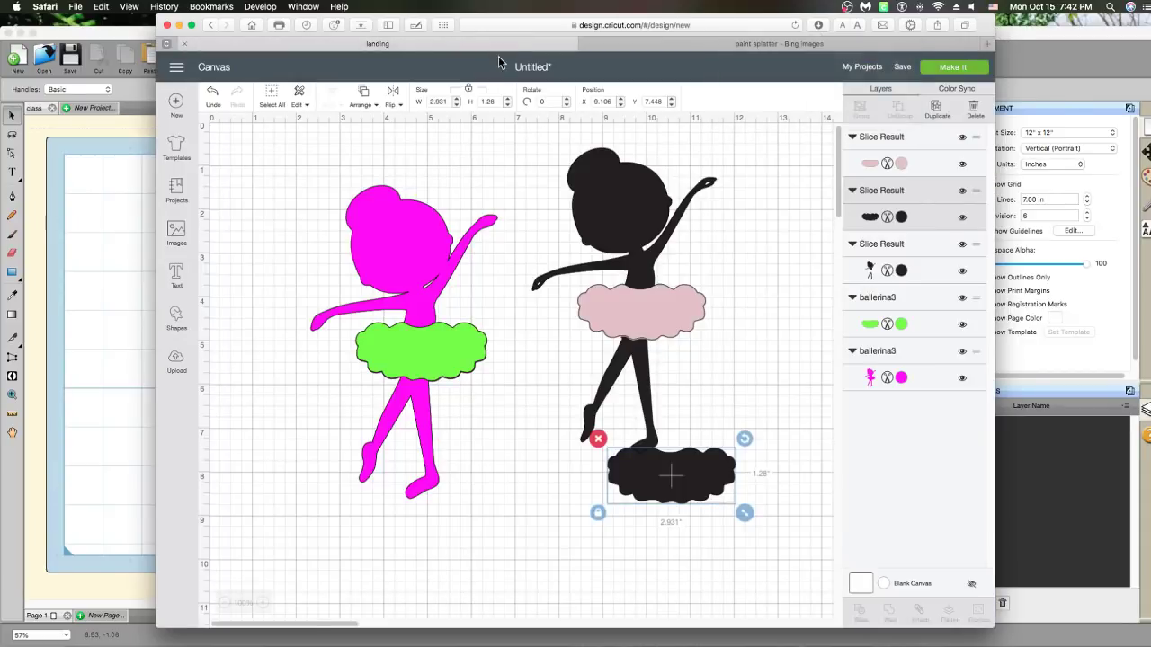
click(95, 196)
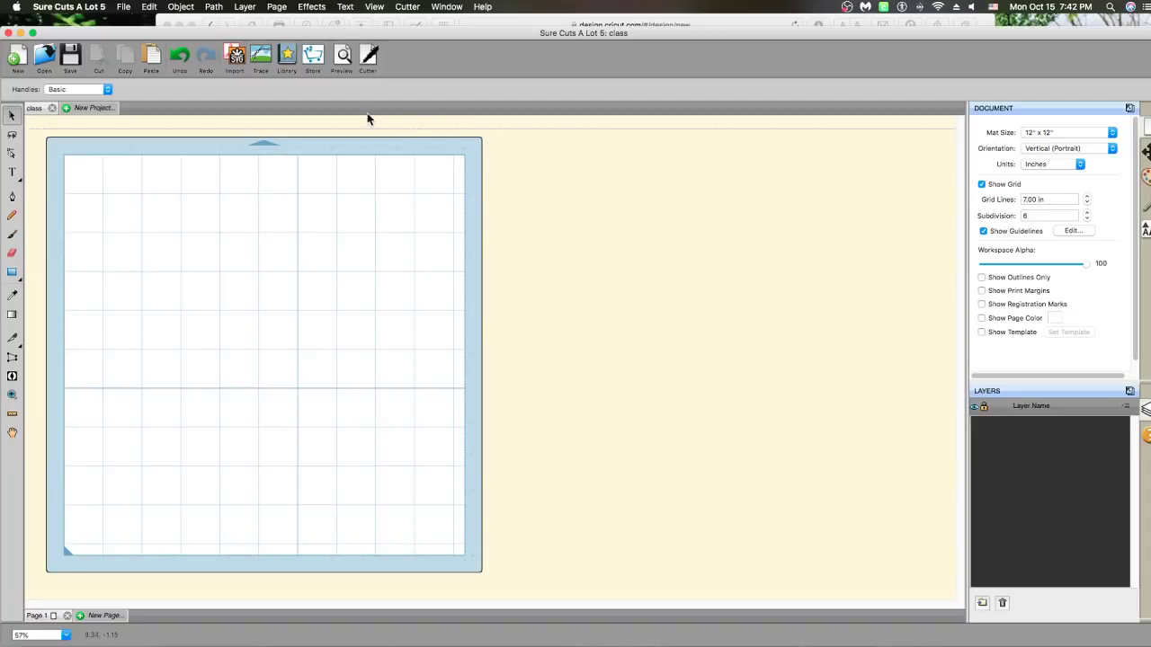
click(261, 57)
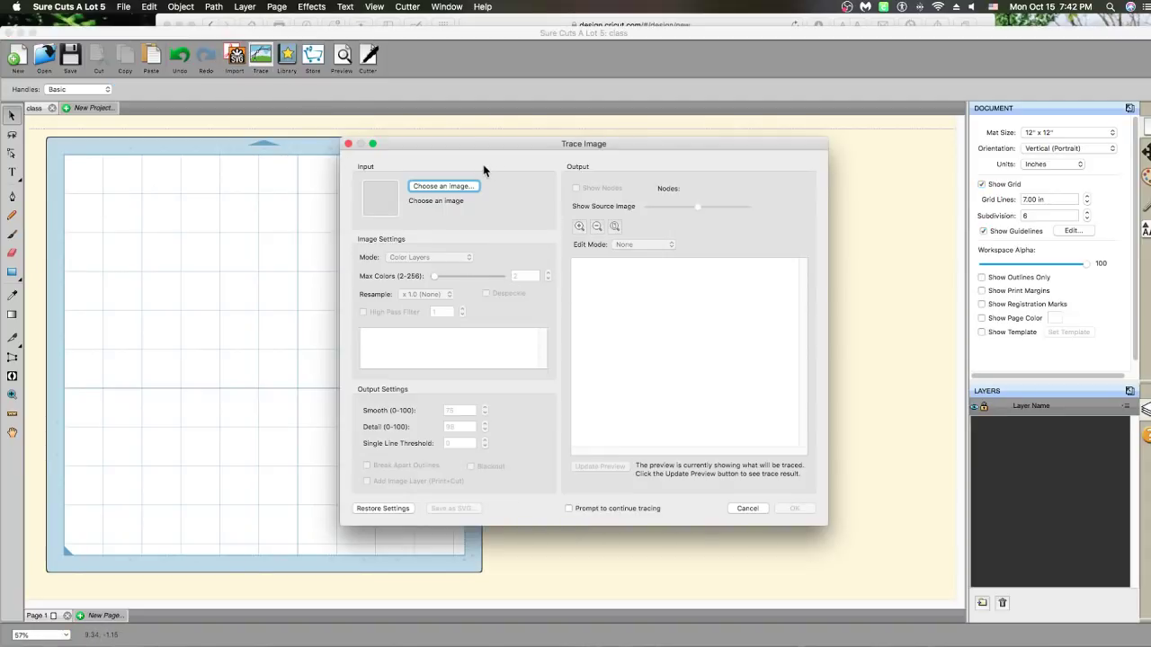
click(464, 187)
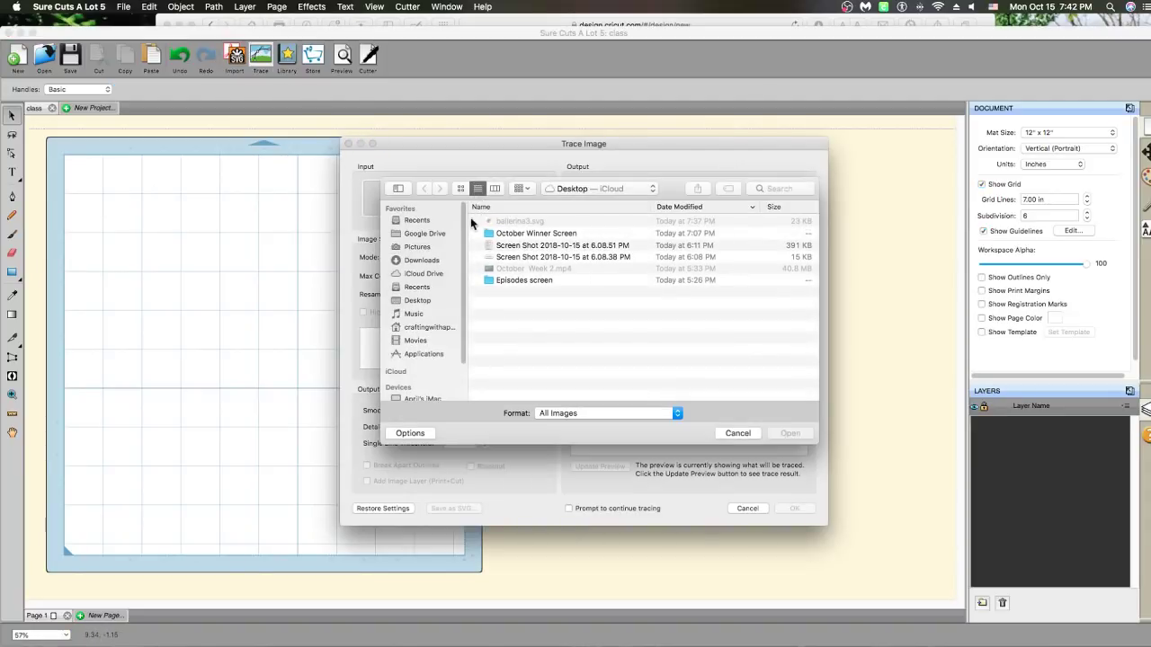
click(424, 260)
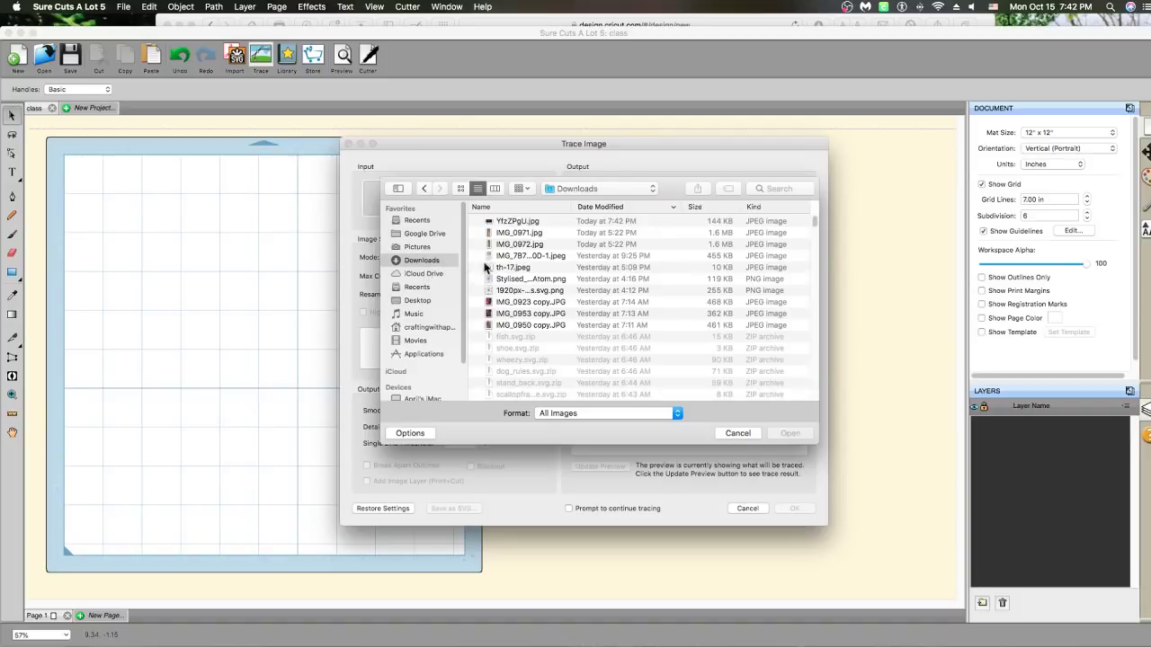
click(530, 225)
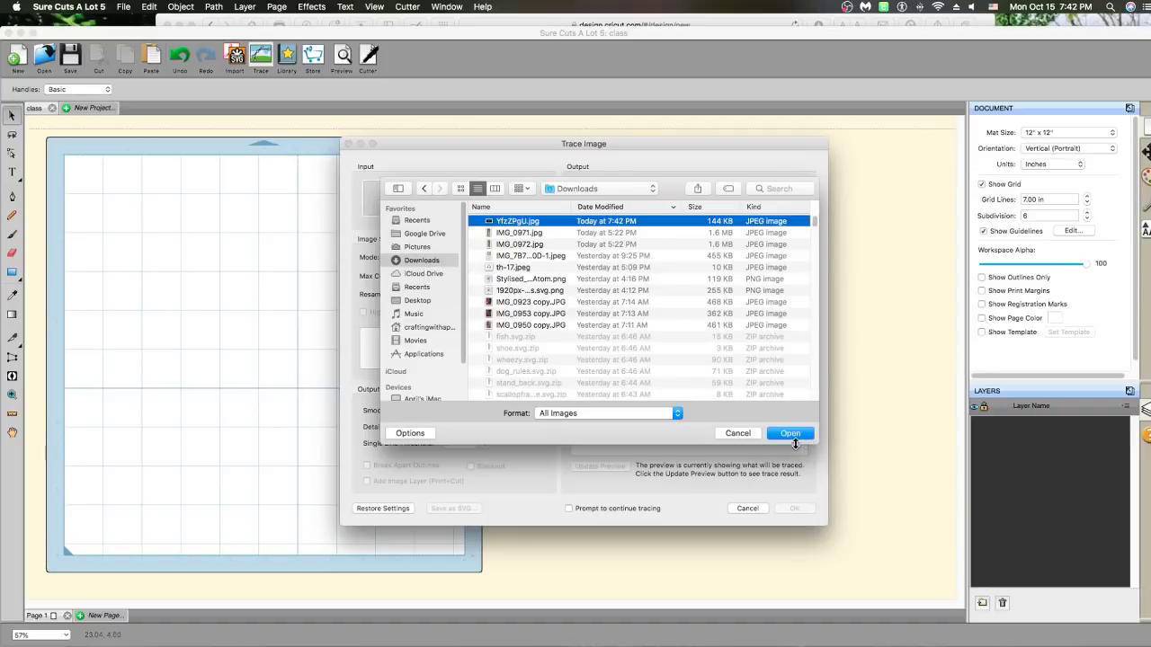
key(Return)
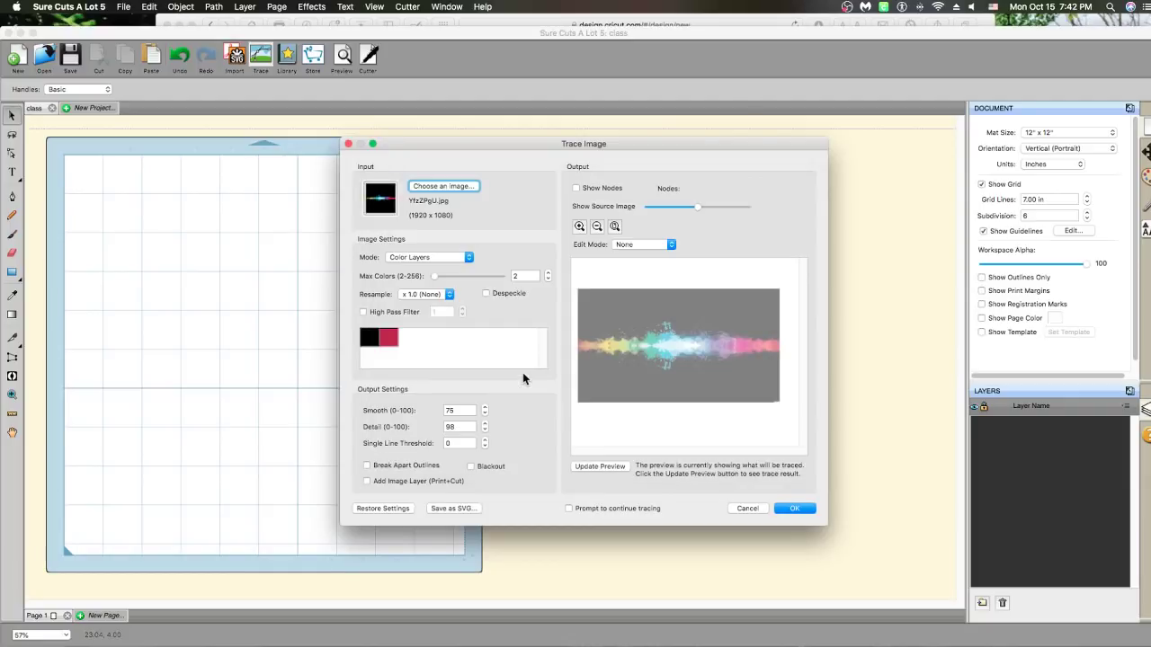
Raise the trace's maximum number of colors to 18
click(547, 273)
click(547, 273)
click(547, 272)
click(548, 272)
click(548, 273)
click(548, 274)
click(548, 274)
click(548, 273)
click(547, 274)
click(547, 274)
click(548, 273)
click(547, 274)
click(547, 274)
click(547, 273)
click(548, 273)
click(547, 273)
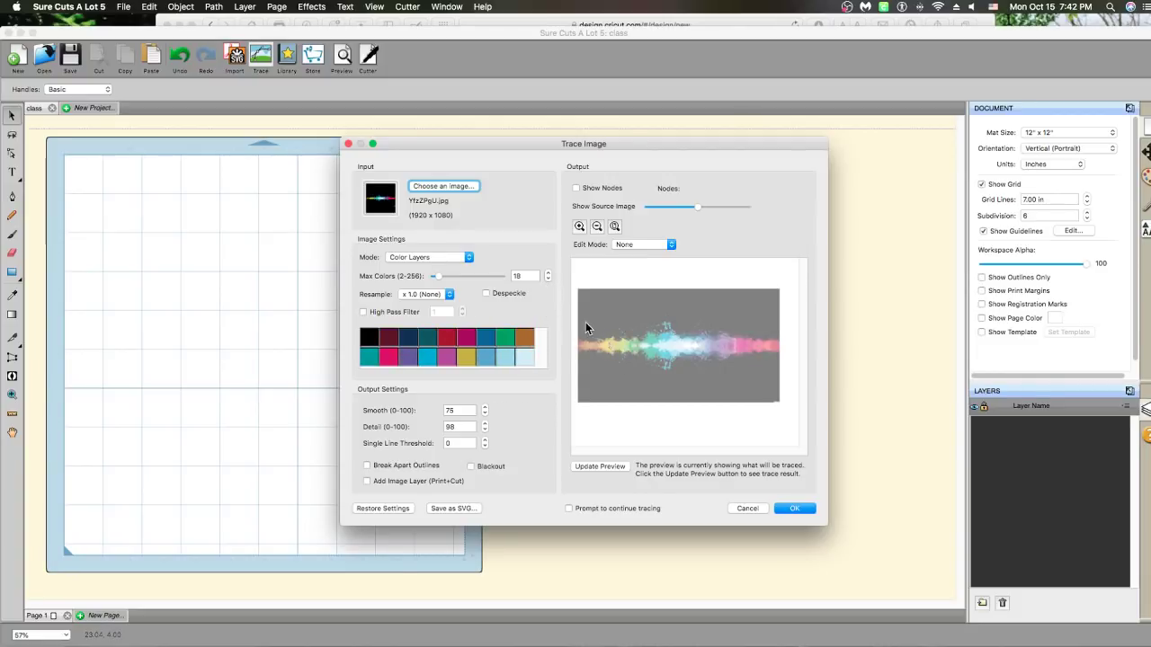
Lower the trace's maximum number of colors and trace the splatter image onto the mat
click(547, 284)
click(517, 276)
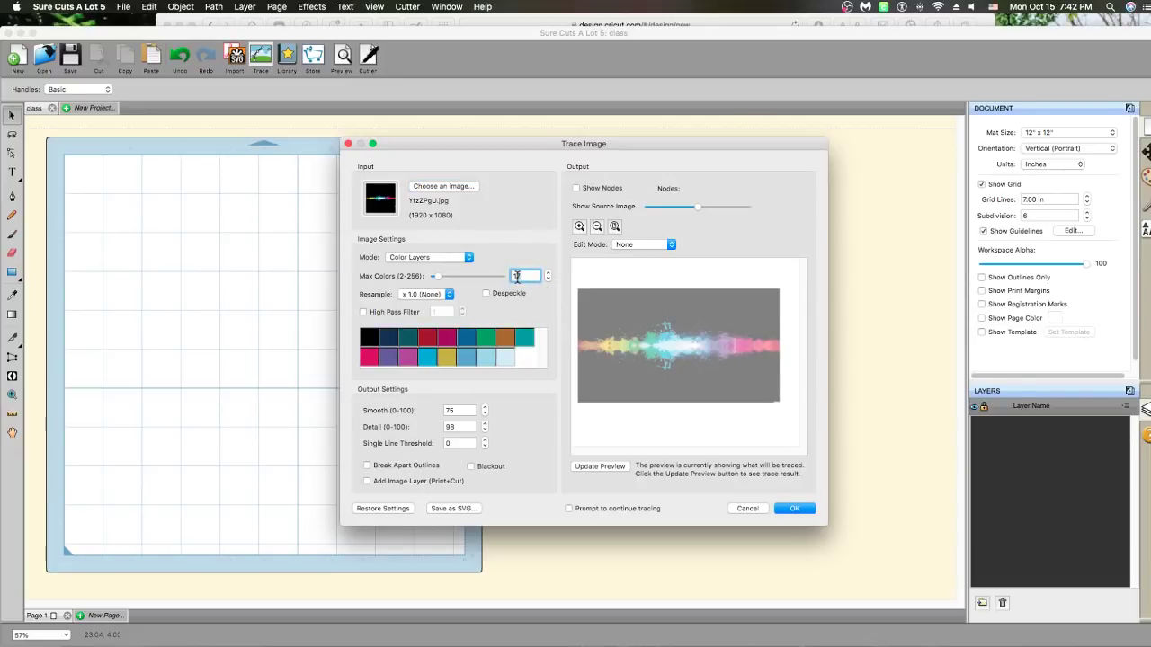
key(Return)
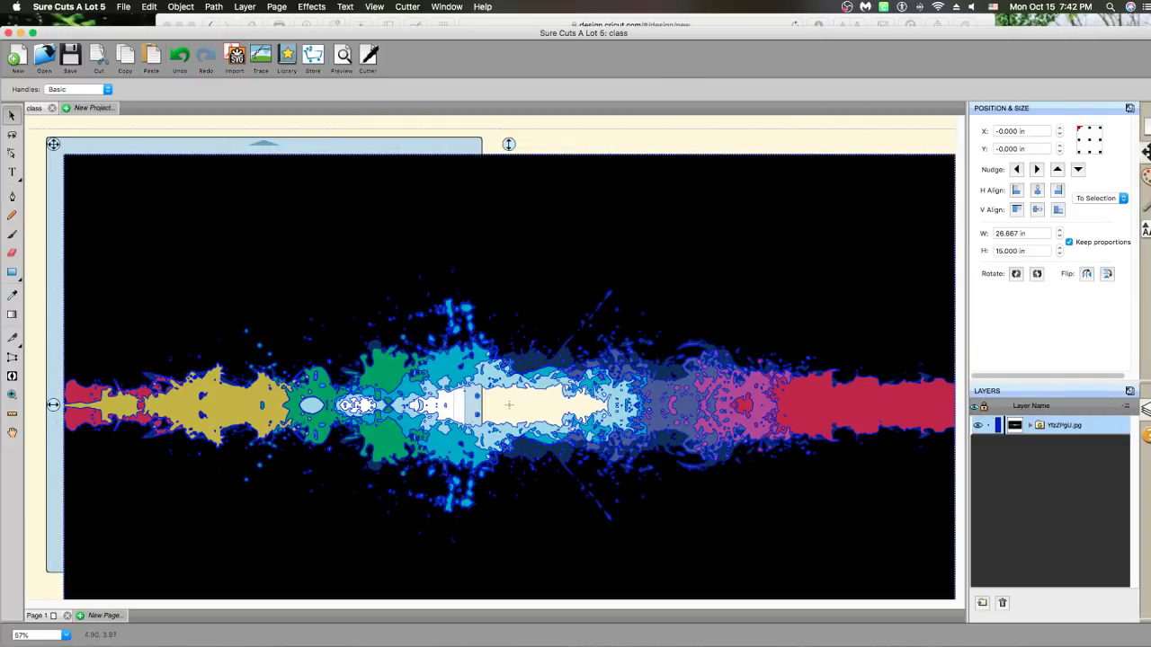
Set the traced image's width to 12 inches with its proportions kept
click(1027, 232)
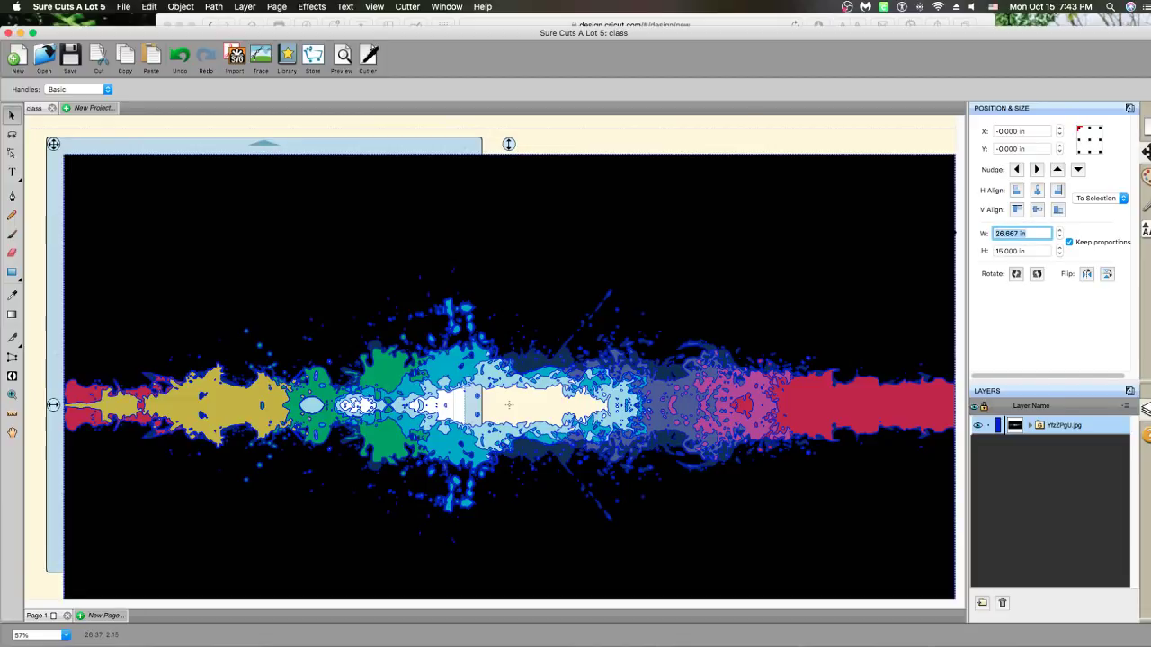
text(12)
key(Return)
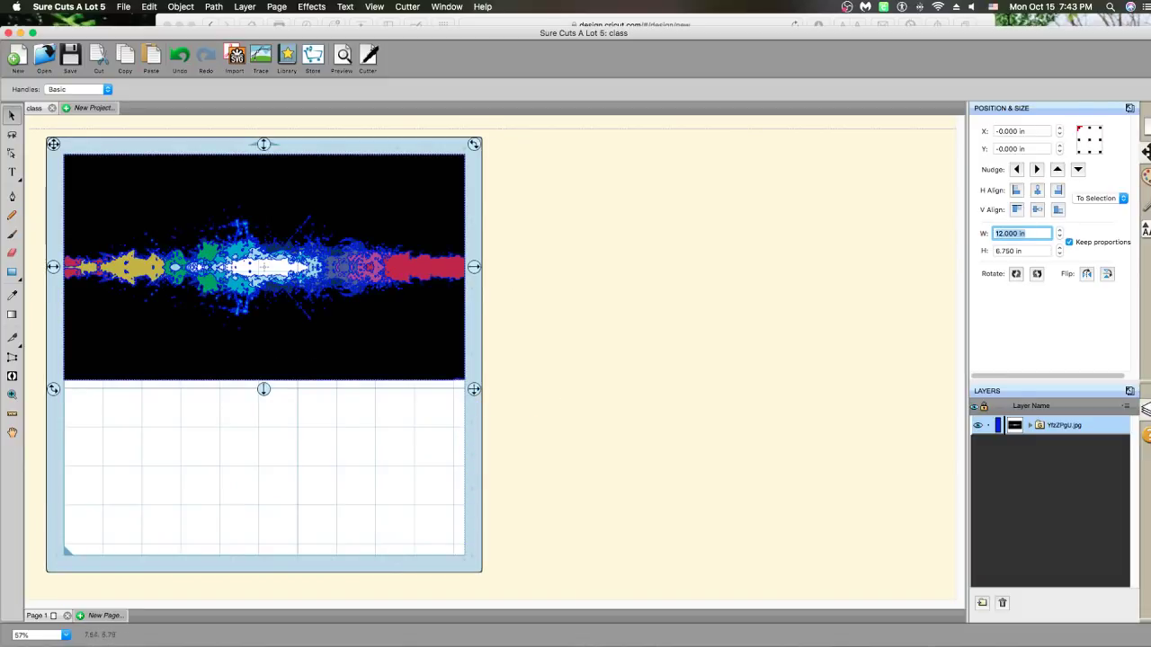
click(294, 430)
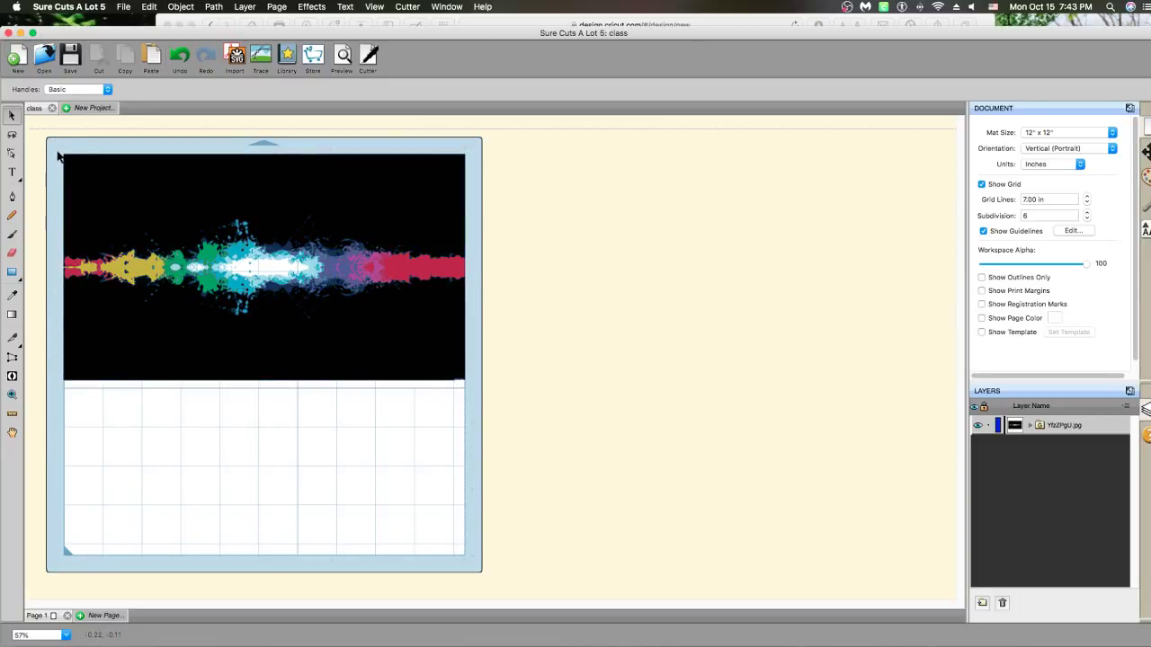
Select the whole traced splatter image and ungroup it into separate color layers
click(125, 177)
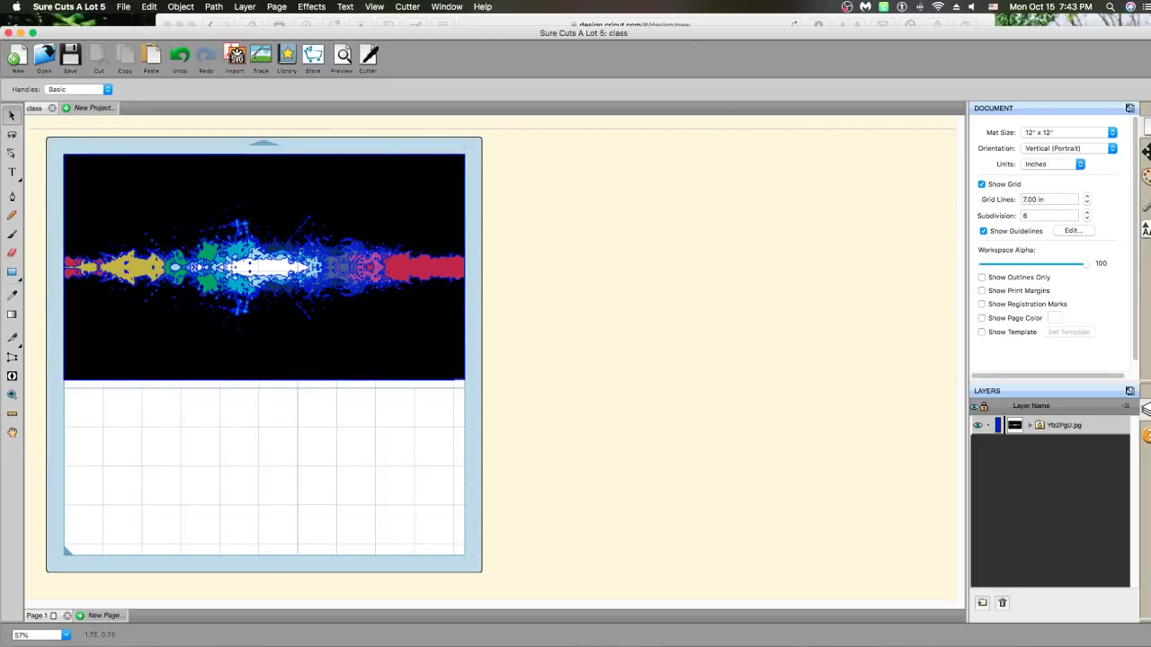
right_click(202, 179)
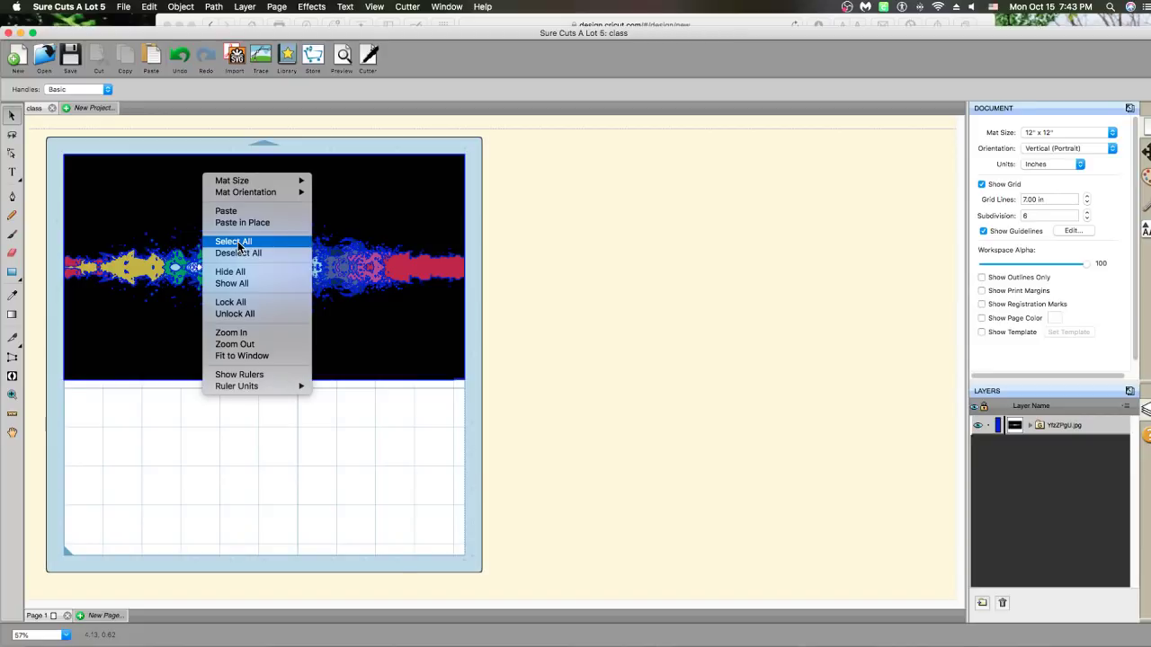
right_click(146, 351)
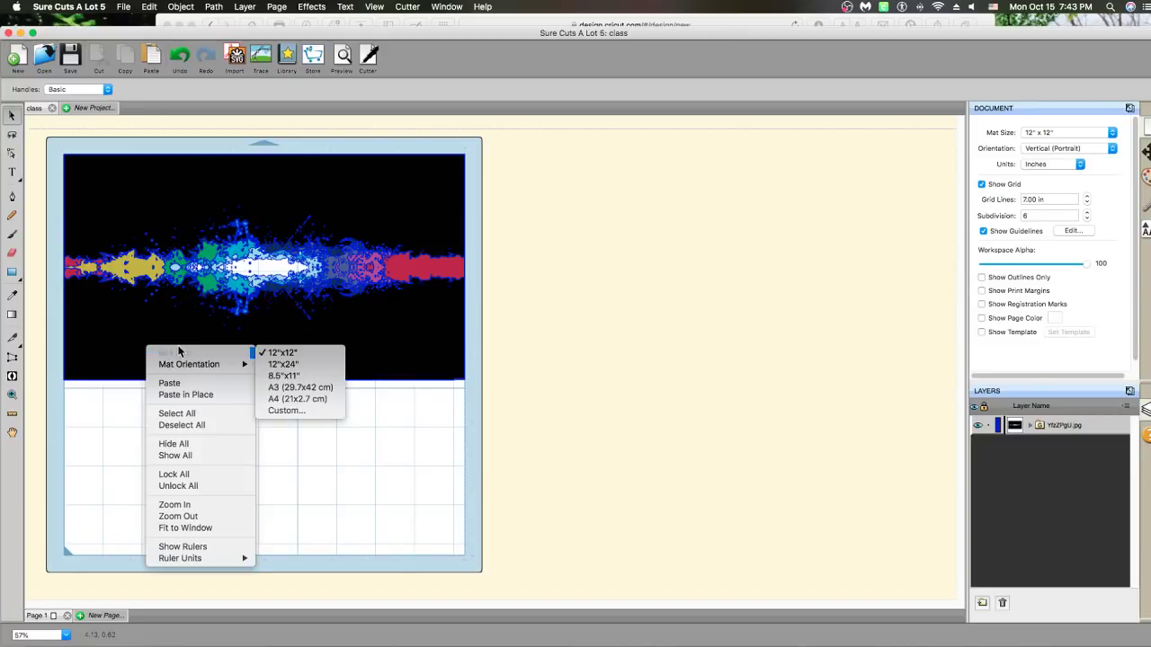
click(52, 148)
drag(53, 149, 460, 449)
right_click(376, 334)
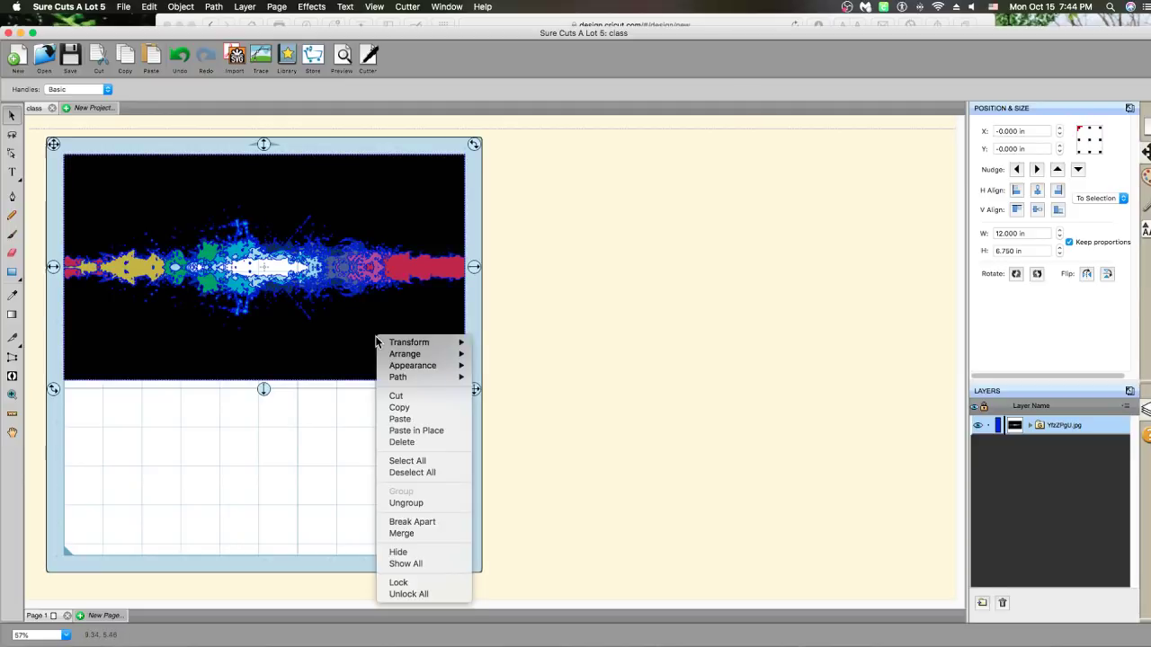
click(407, 503)
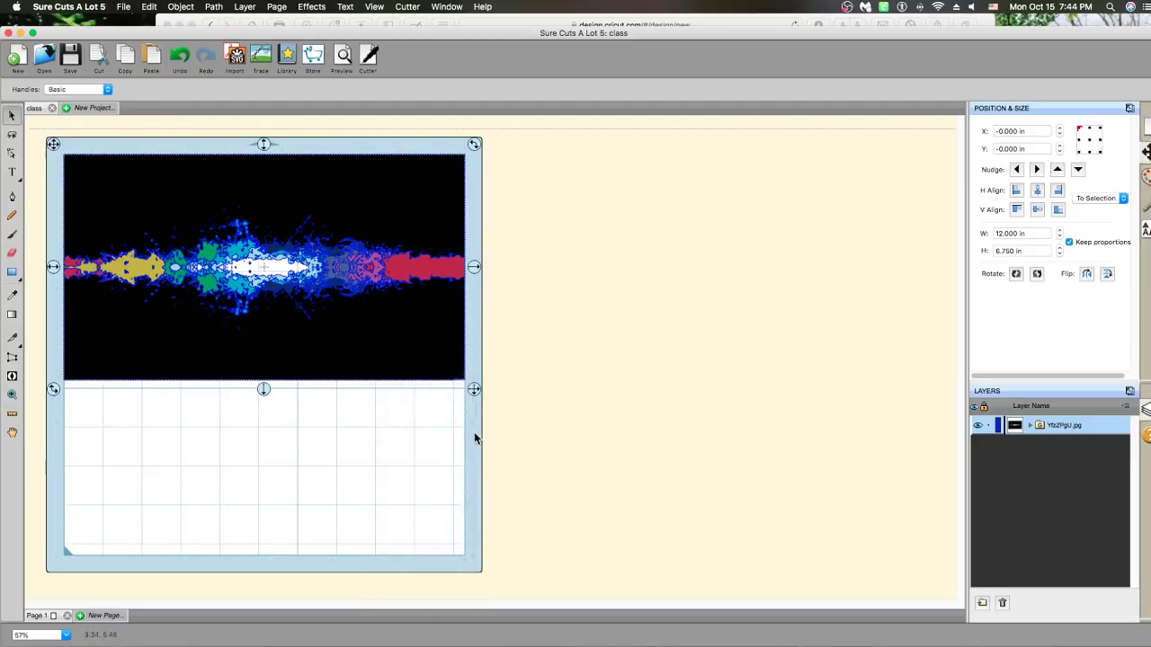
Pull the black, navy, green, red and blue-violet layers one by one away from the stack, off the mat's right side
drag(382, 345, 784, 501)
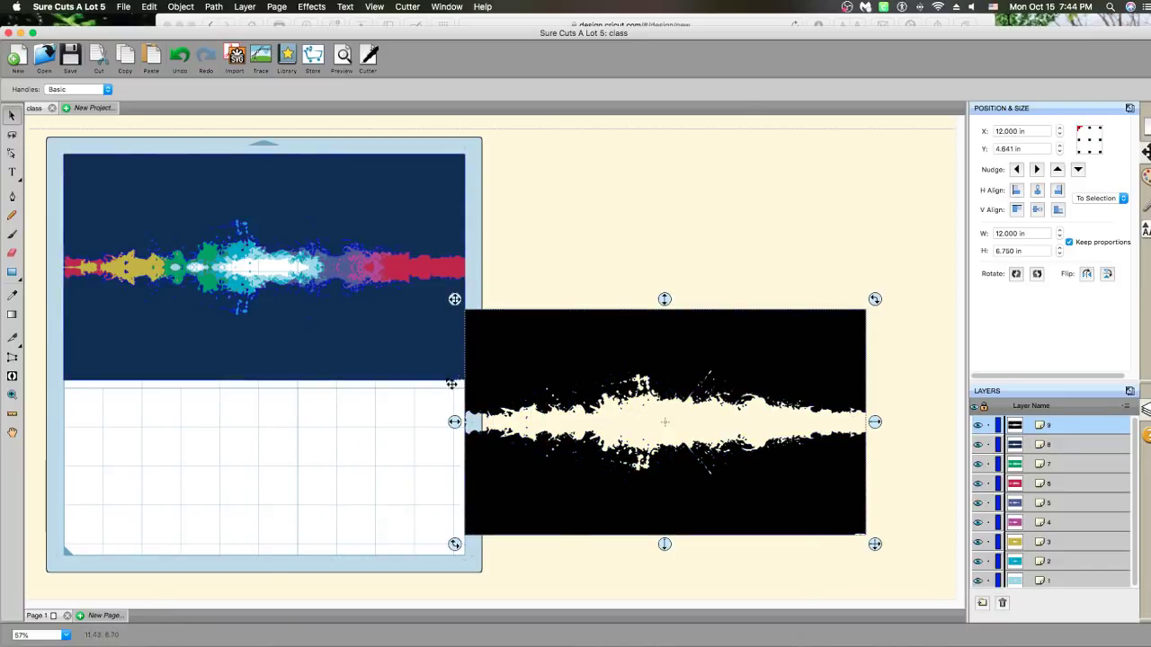
drag(441, 392, 841, 576)
drag(431, 359, 832, 580)
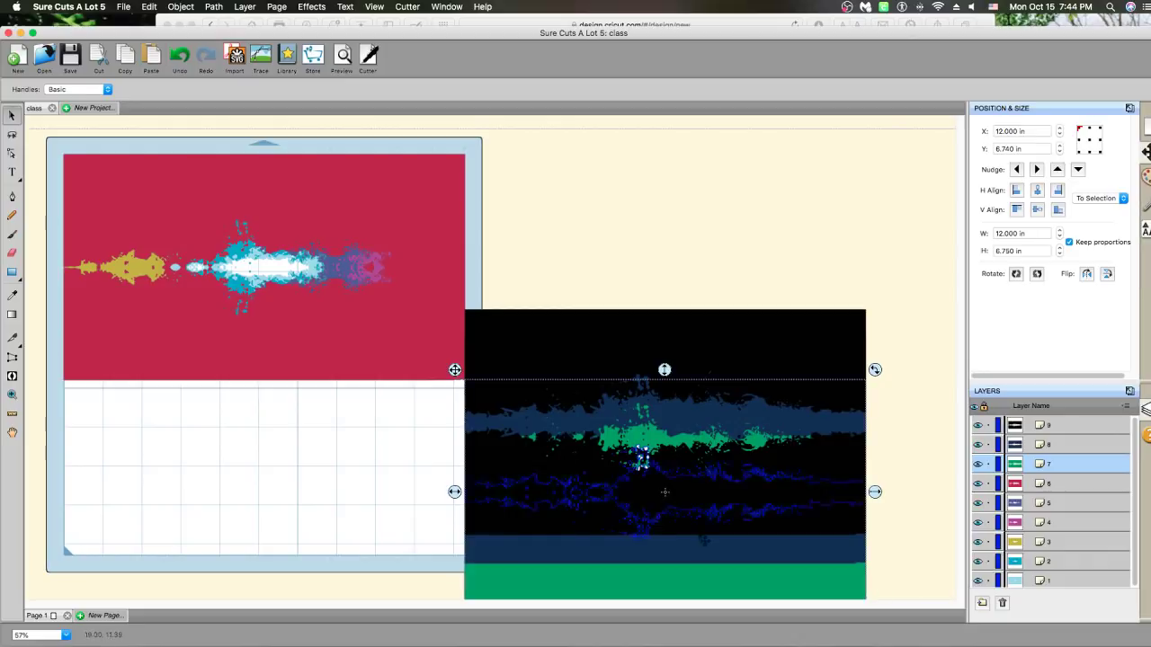
drag(371, 357, 773, 514)
drag(368, 364, 721, 549)
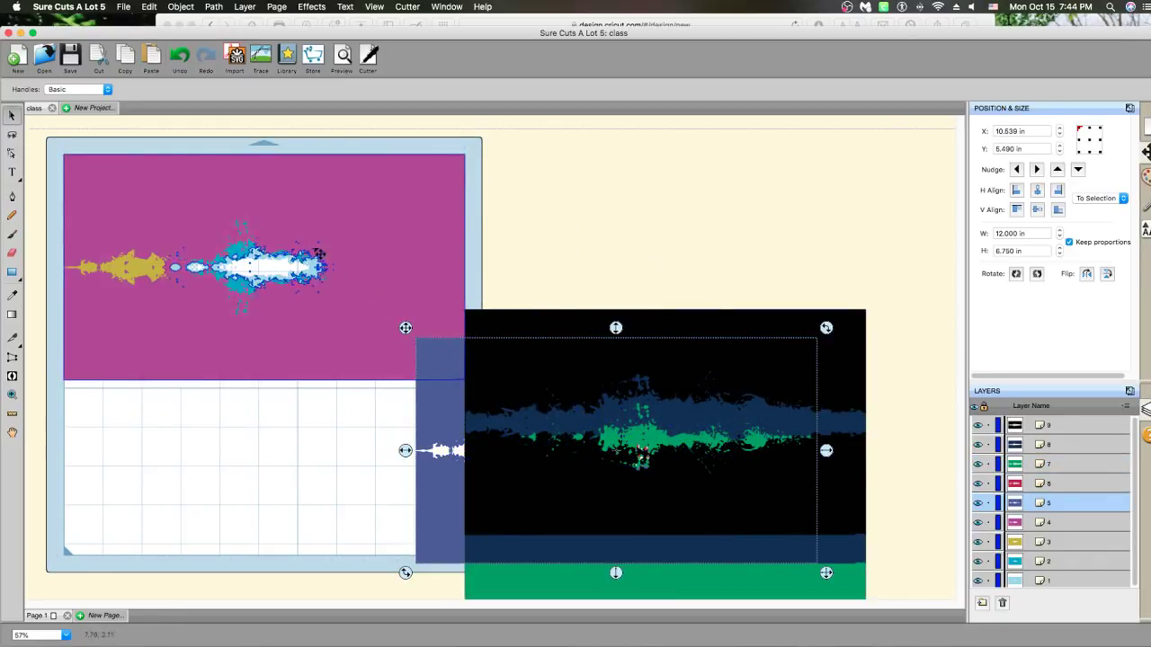
Undo all the layer moves to restack the colors on the mat
click(180, 56)
click(181, 56)
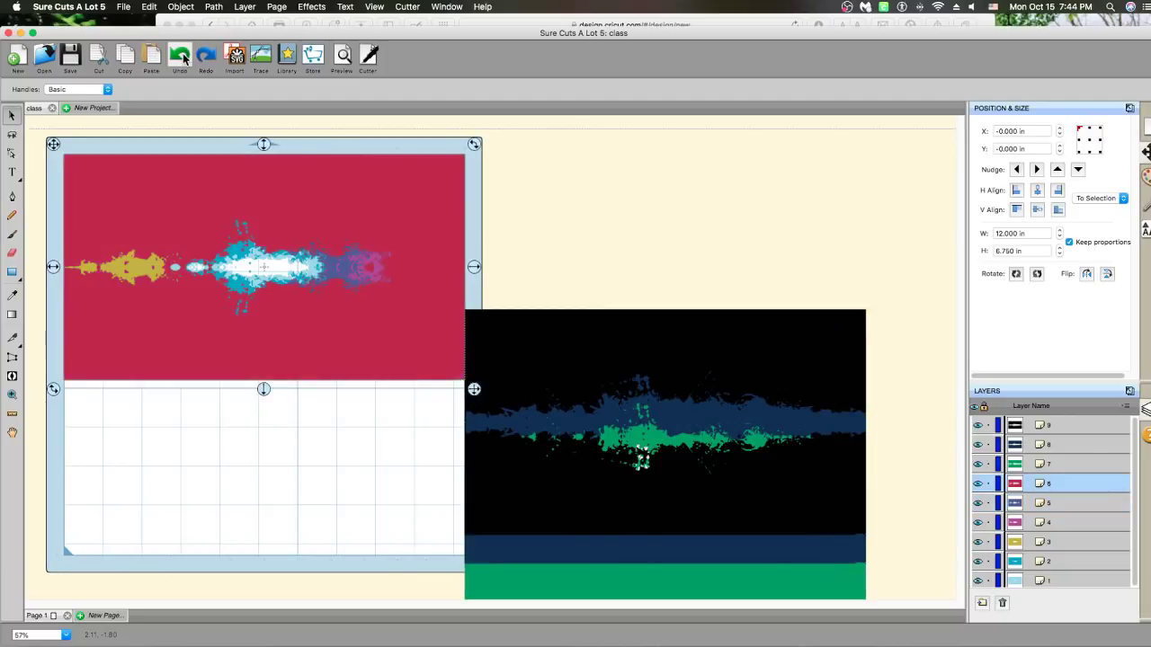
click(181, 57)
click(182, 57)
click(182, 56)
click(183, 54)
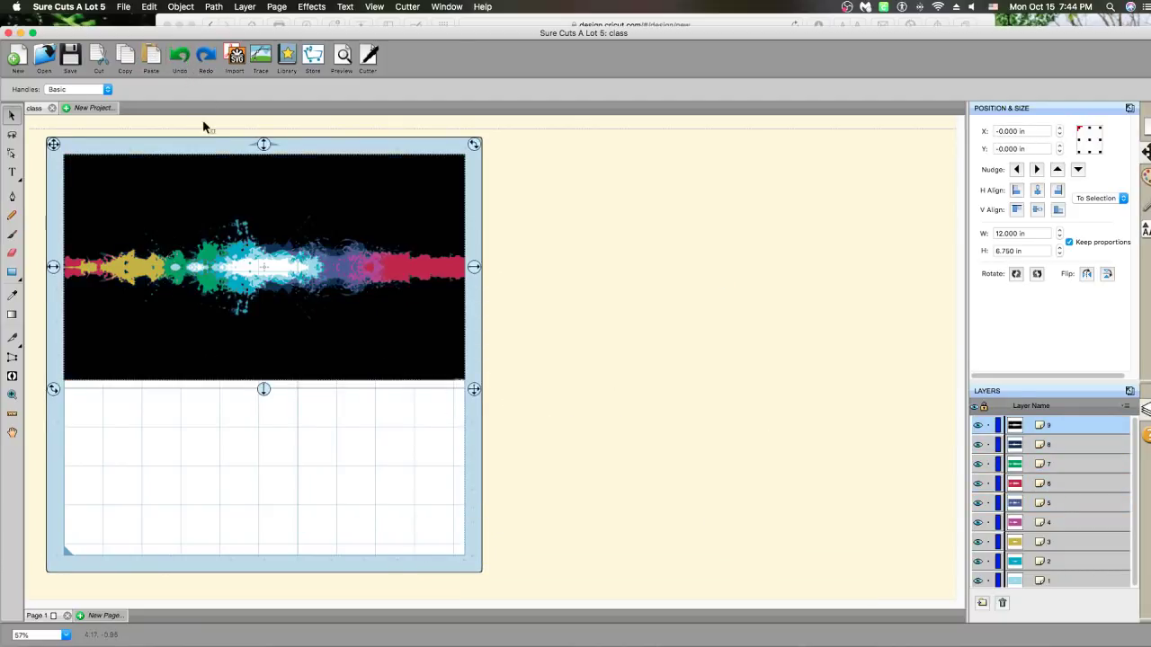
Undo the ungrouping of the traced splatter image and break the grouped image apart into separate shapes
click(180, 56)
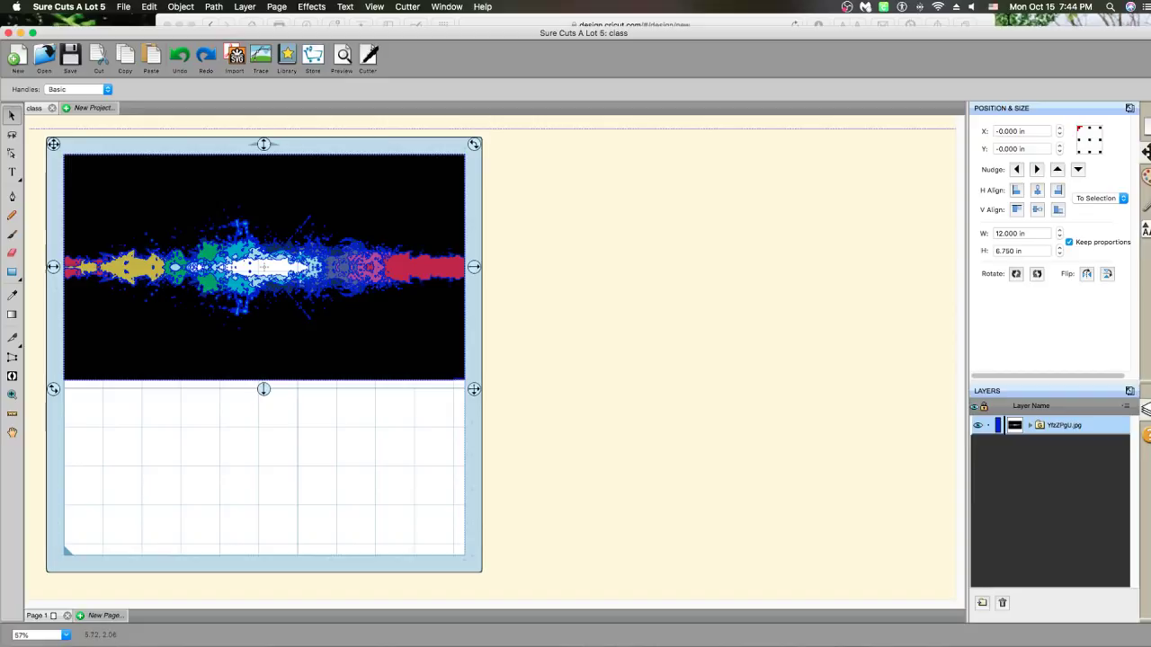
right_click(267, 208)
mouse_move(271, 214)
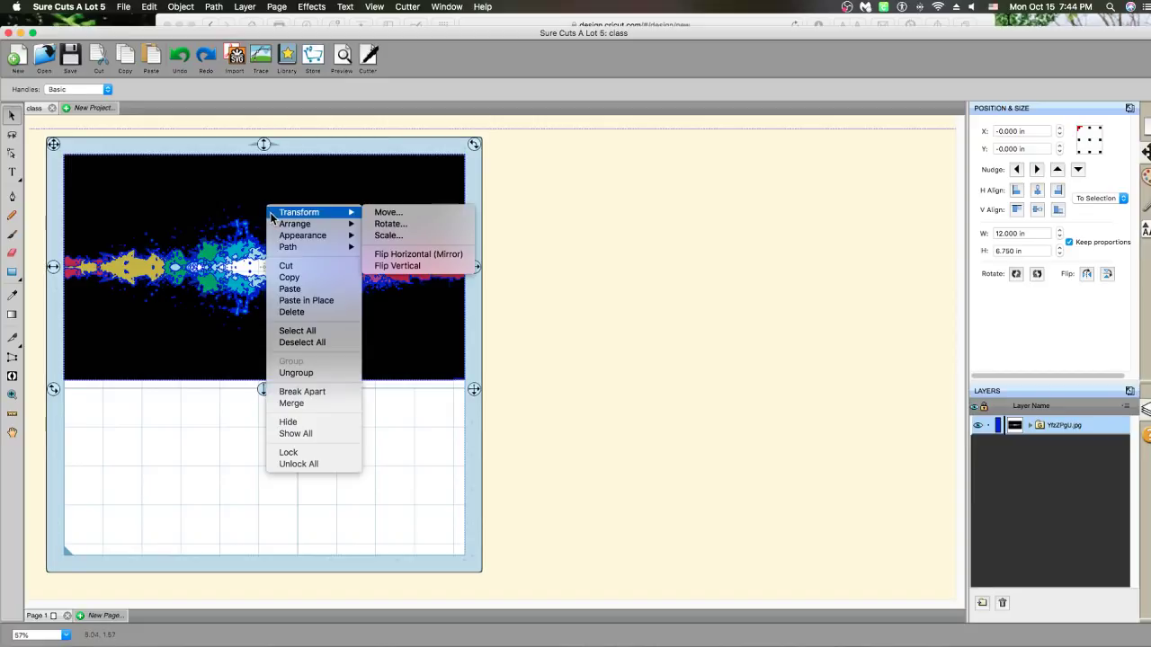
click(180, 411)
right_click(286, 196)
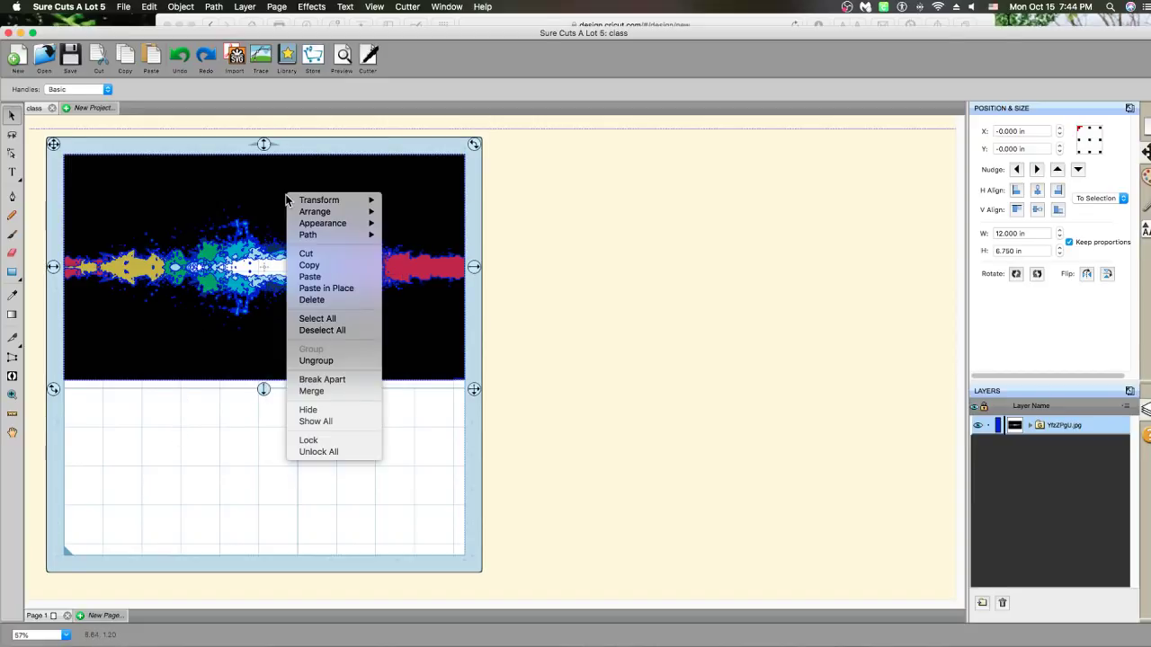
mouse_move(302, 214)
click(218, 9)
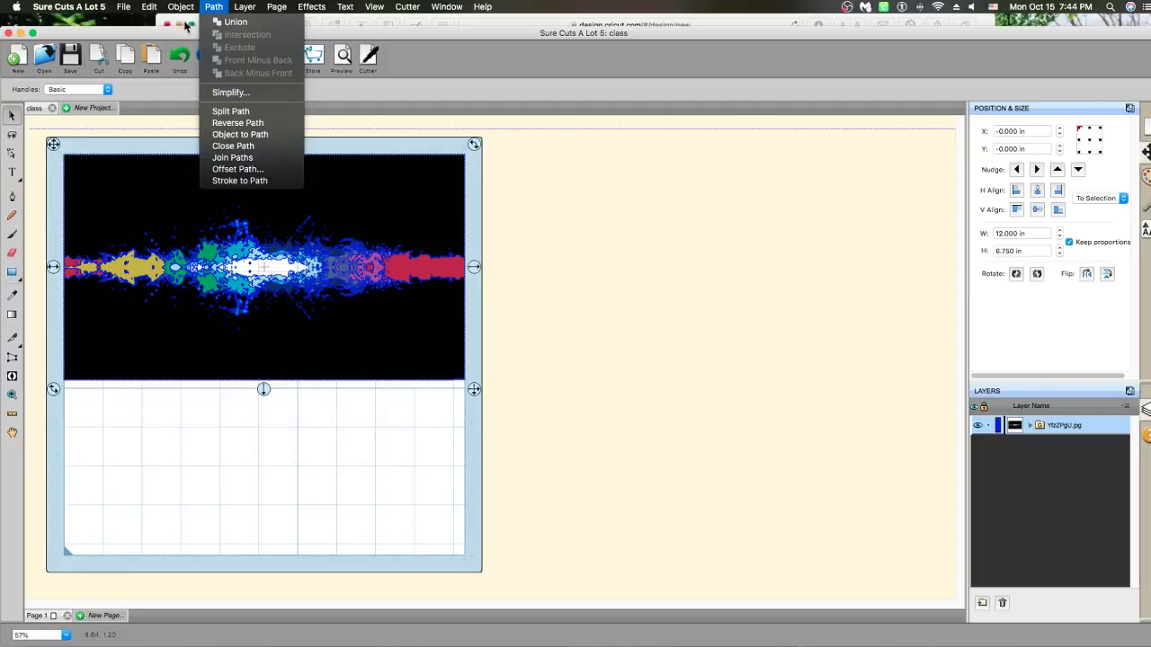
click(183, 10)
click(183, 10)
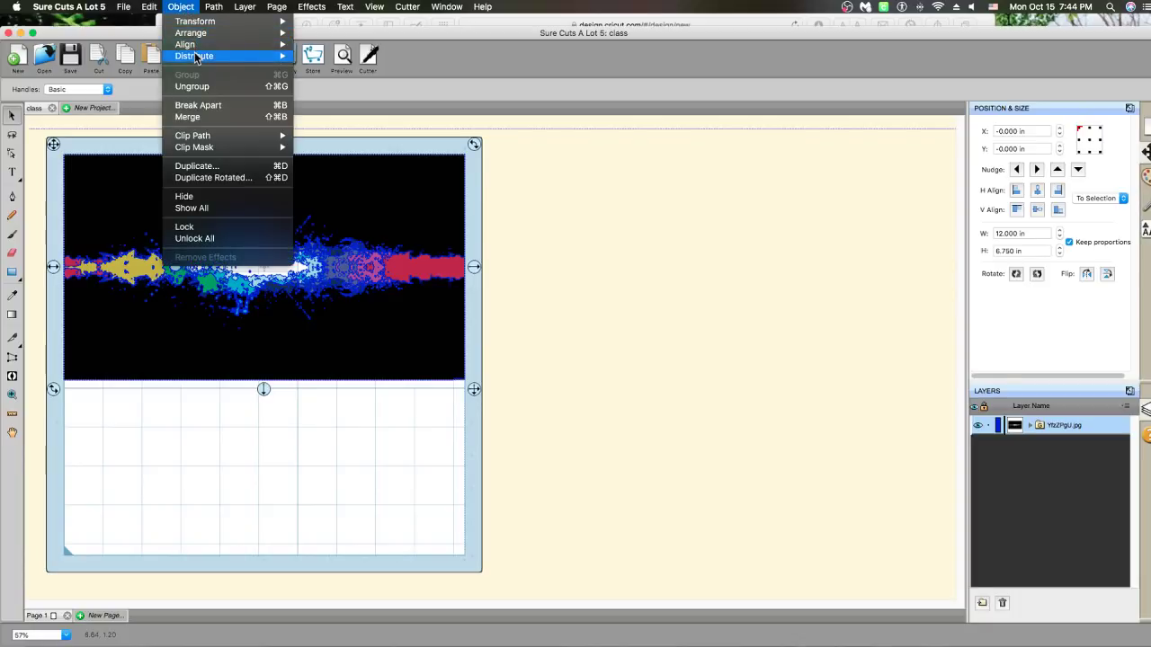
click(198, 105)
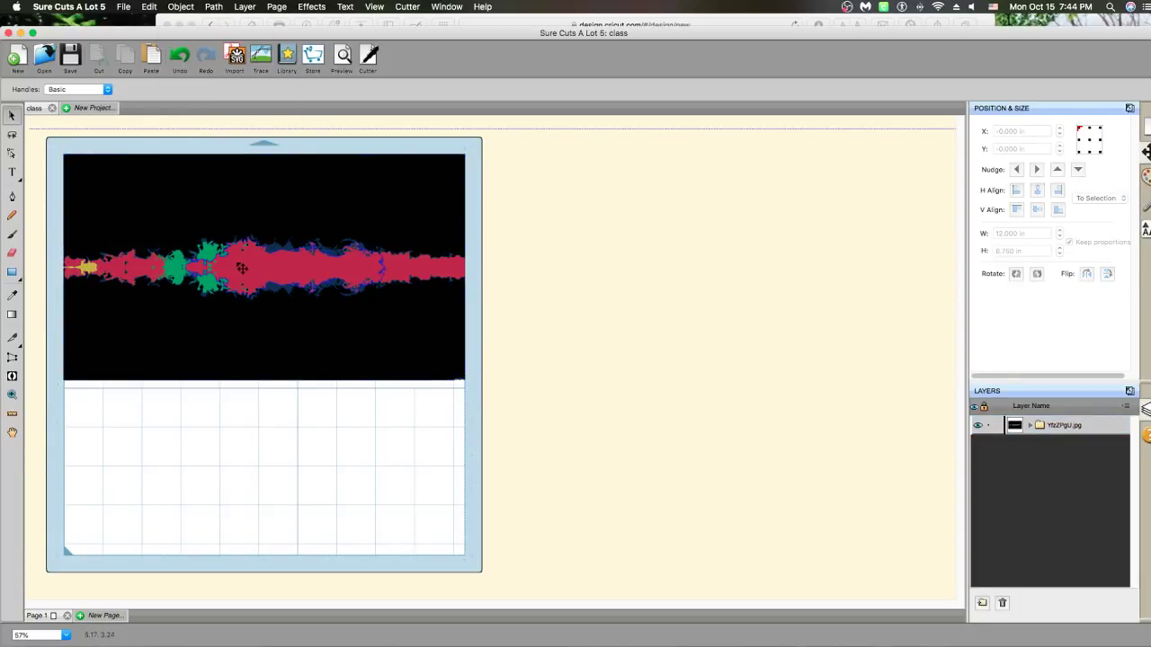
Move the crimson splatter pieces onto the empty area below the image and pull the green and red layers off the mat's right side
drag(236, 332, 211, 442)
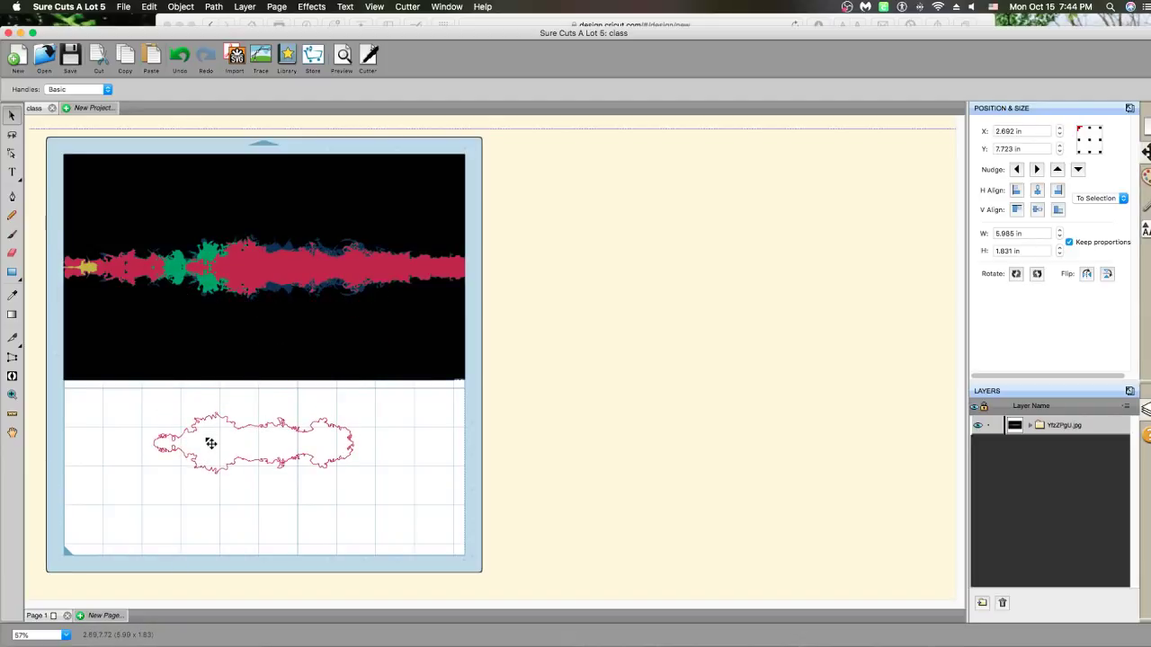
click(180, 275)
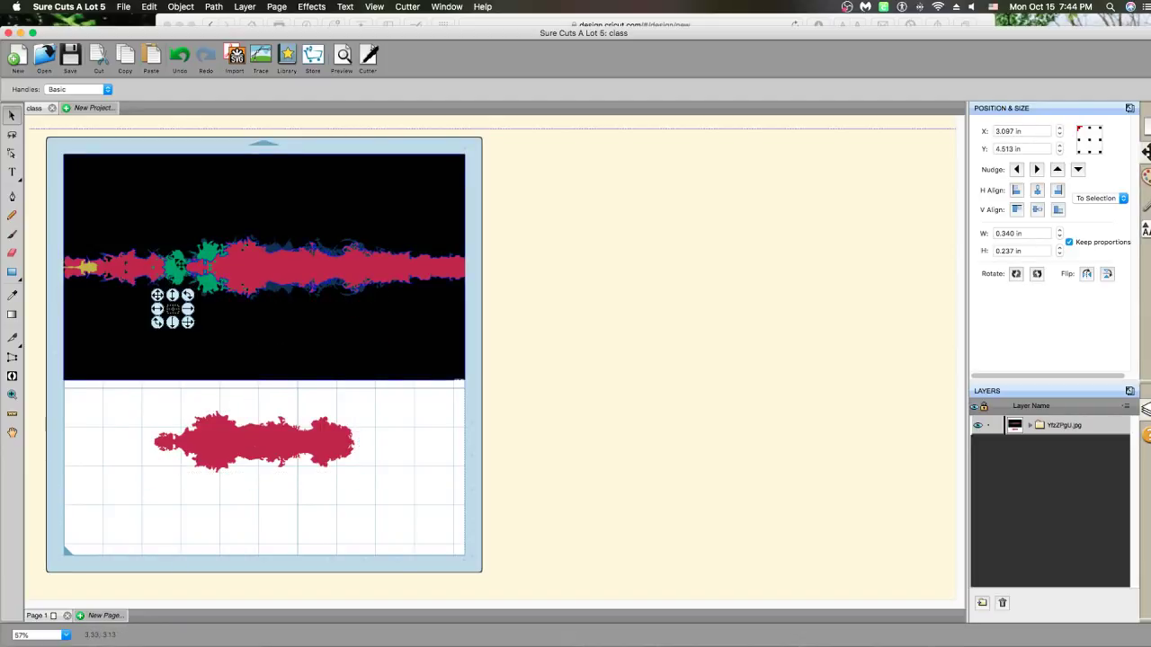
drag(72, 267, 473, 347)
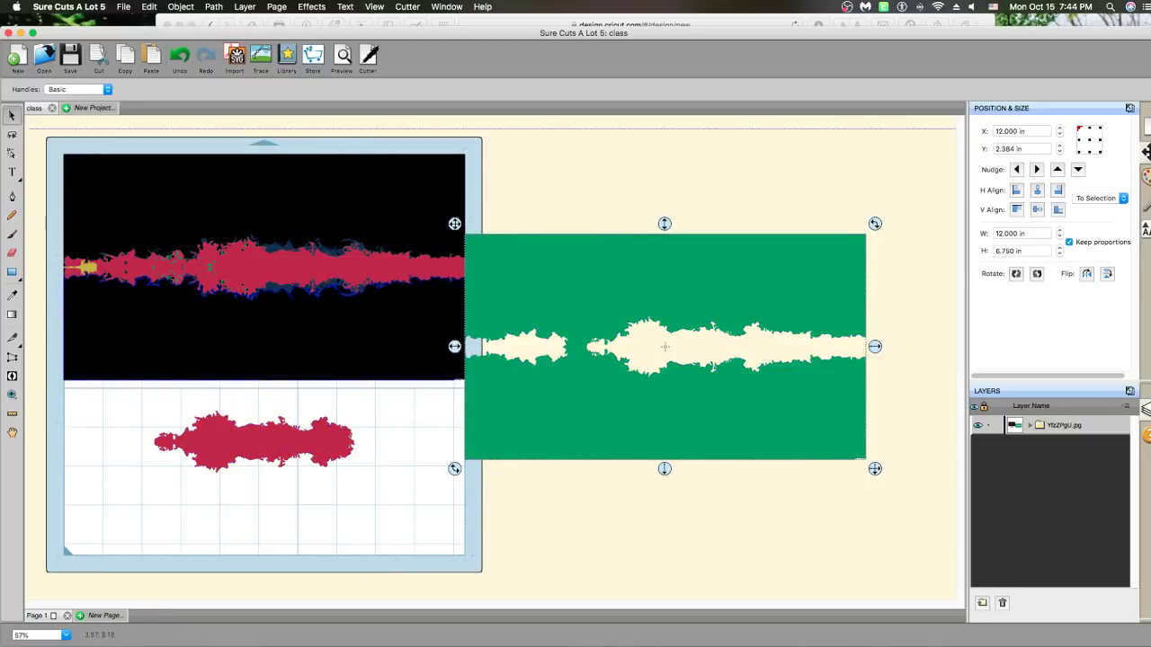
drag(97, 435, 101, 450)
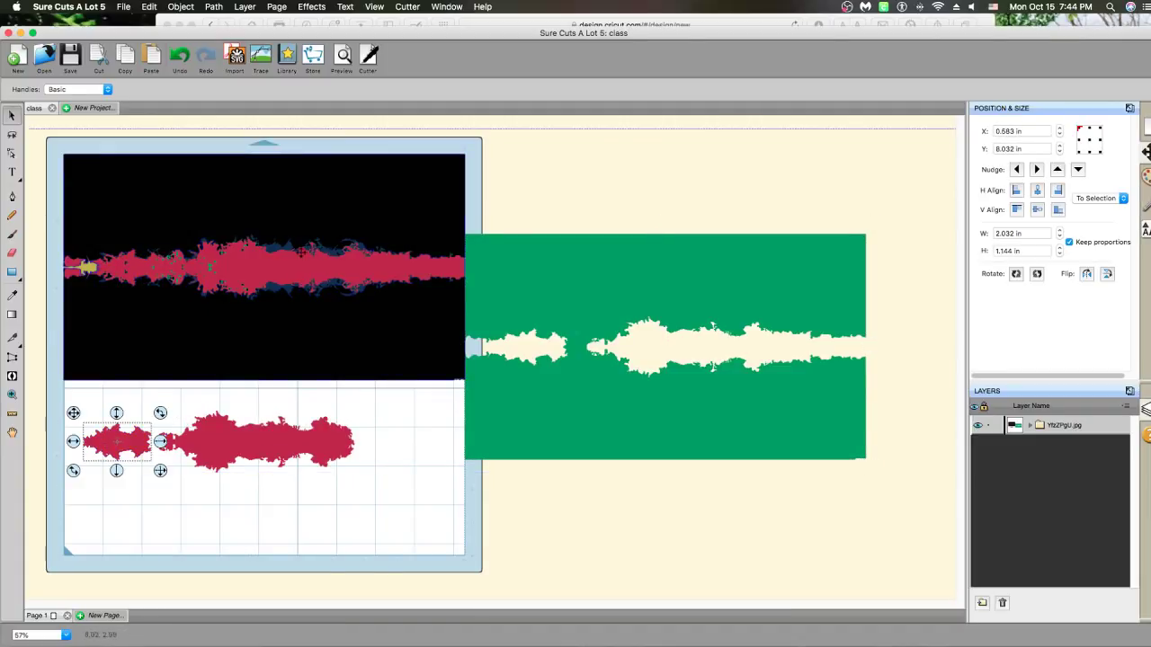
drag(354, 254, 568, 370)
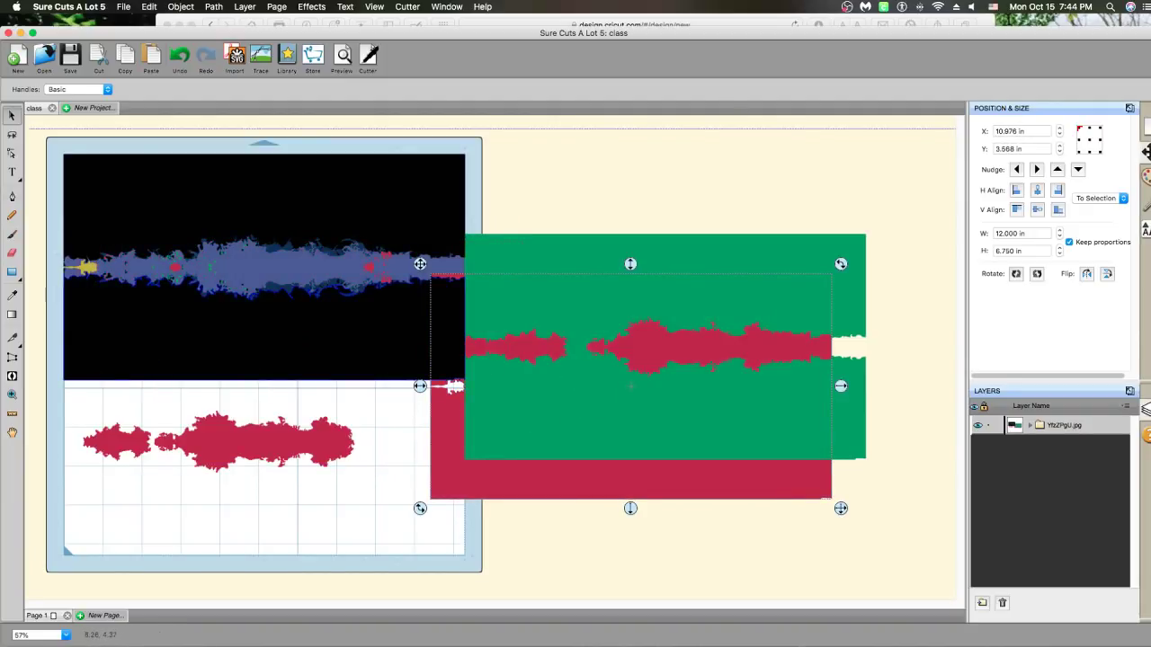
Pull both halves of the black layer off the mat's right side, placing the upper half above the green layer and the lower half beneath it
click(570, 377)
drag(570, 377, 576, 229)
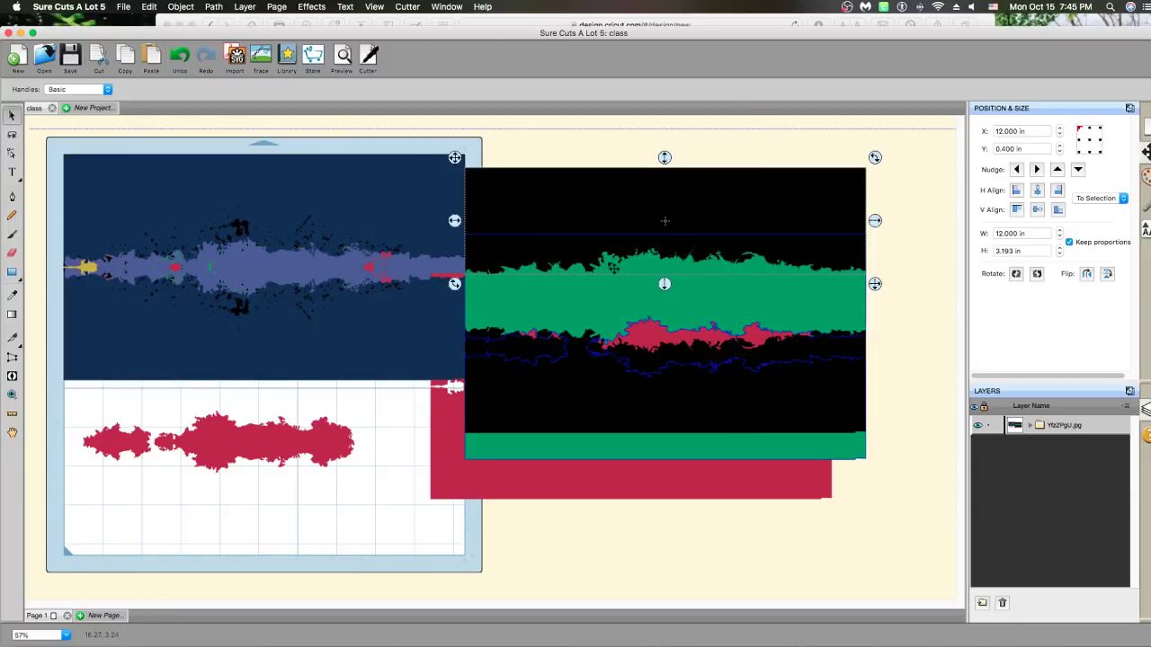
drag(622, 264, 622, 237)
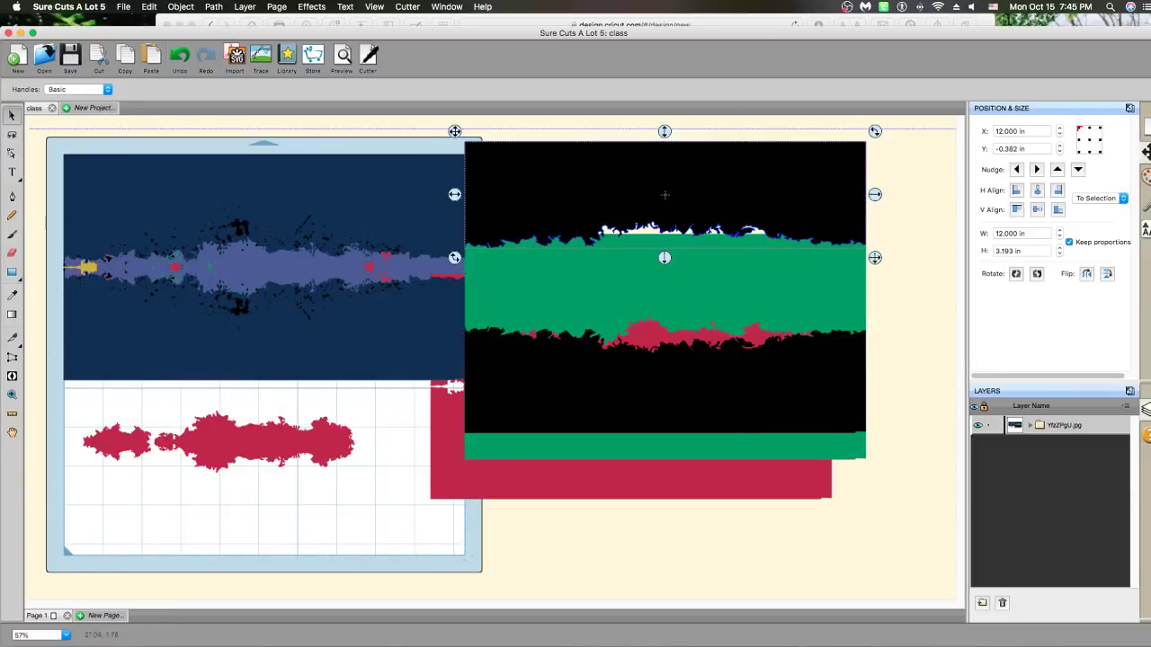
drag(783, 202, 783, 585)
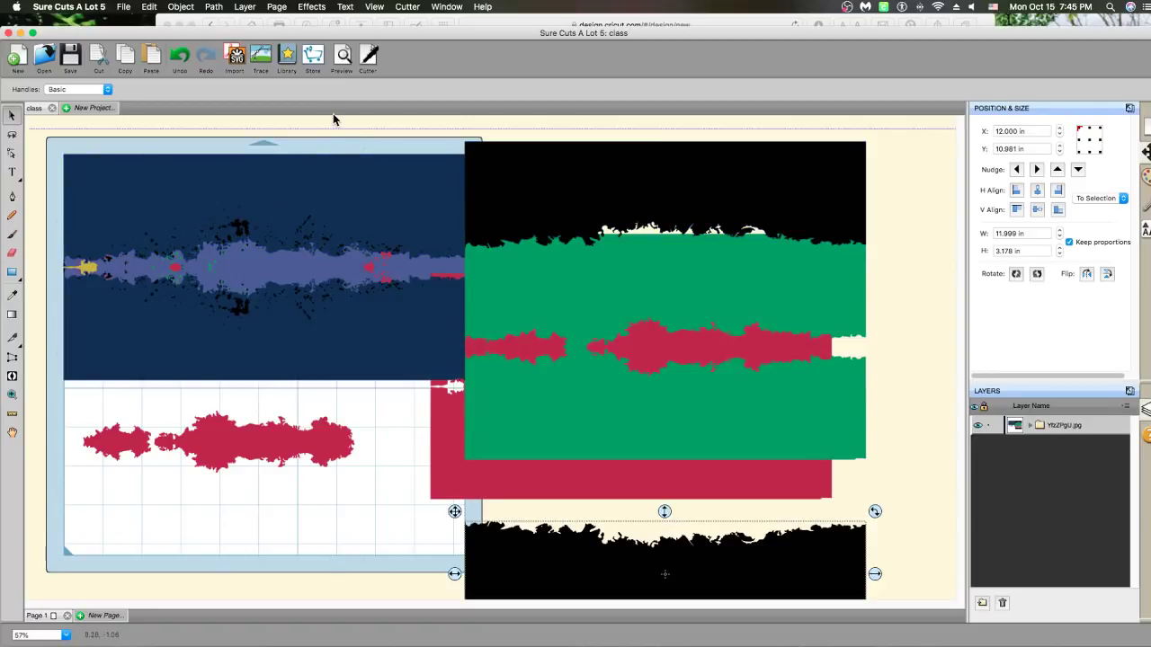
Create a new portrait project with a 12 x 12 inch mat and switch to the paint splatter image search in Safari
key(super+n)
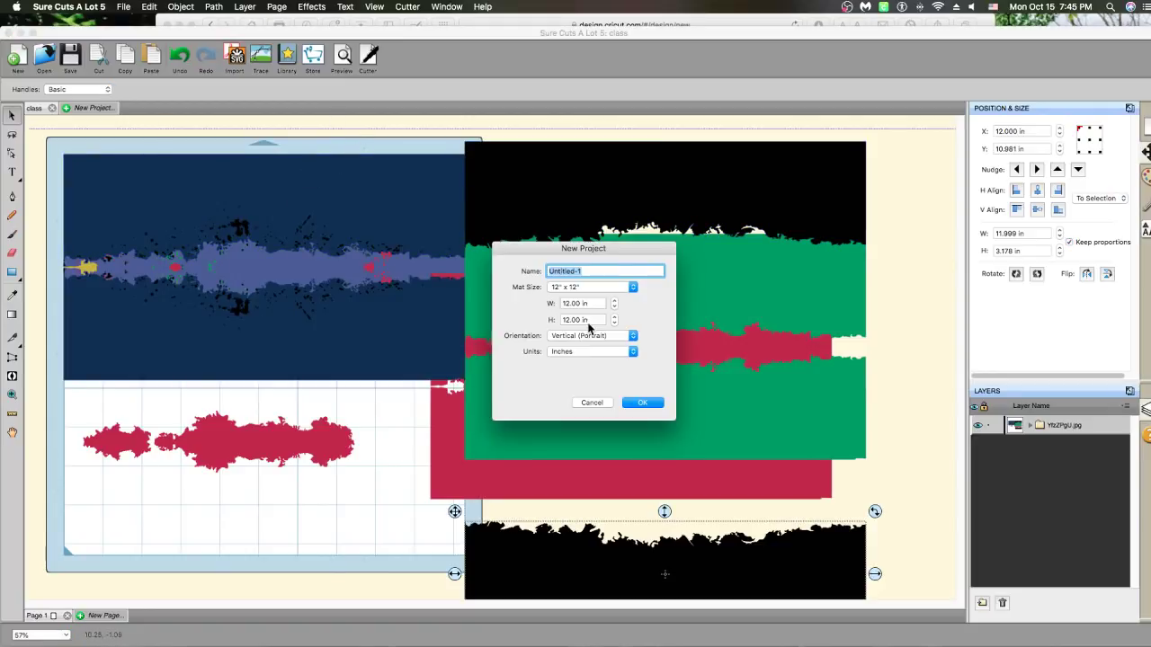
click(648, 404)
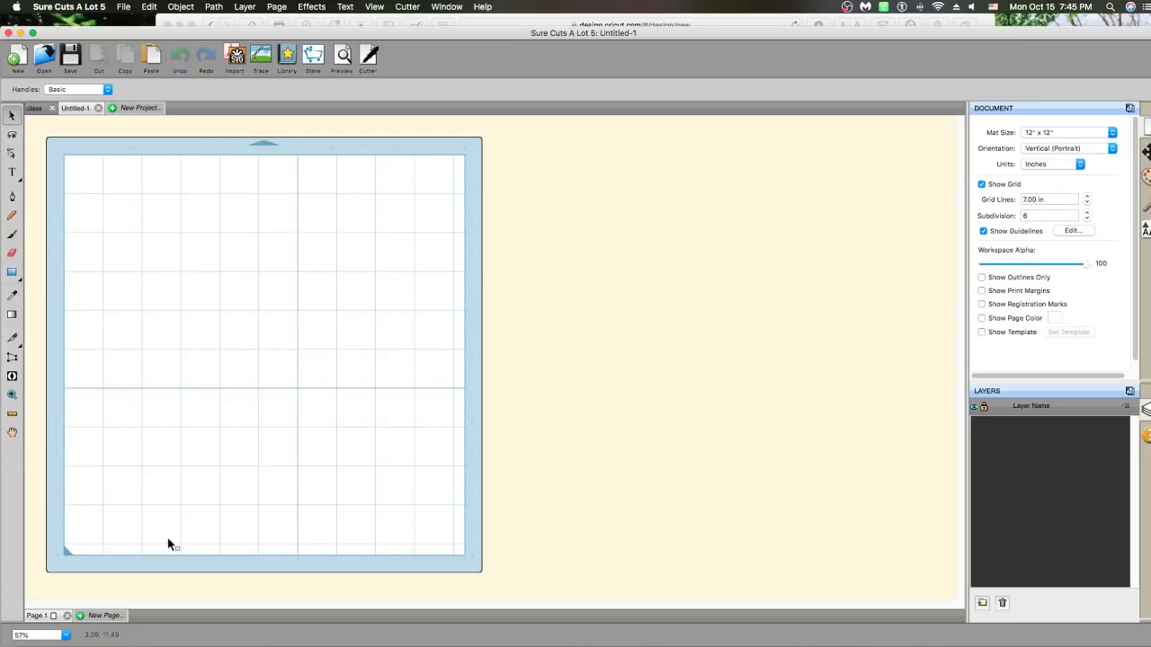
key(super+Tab)
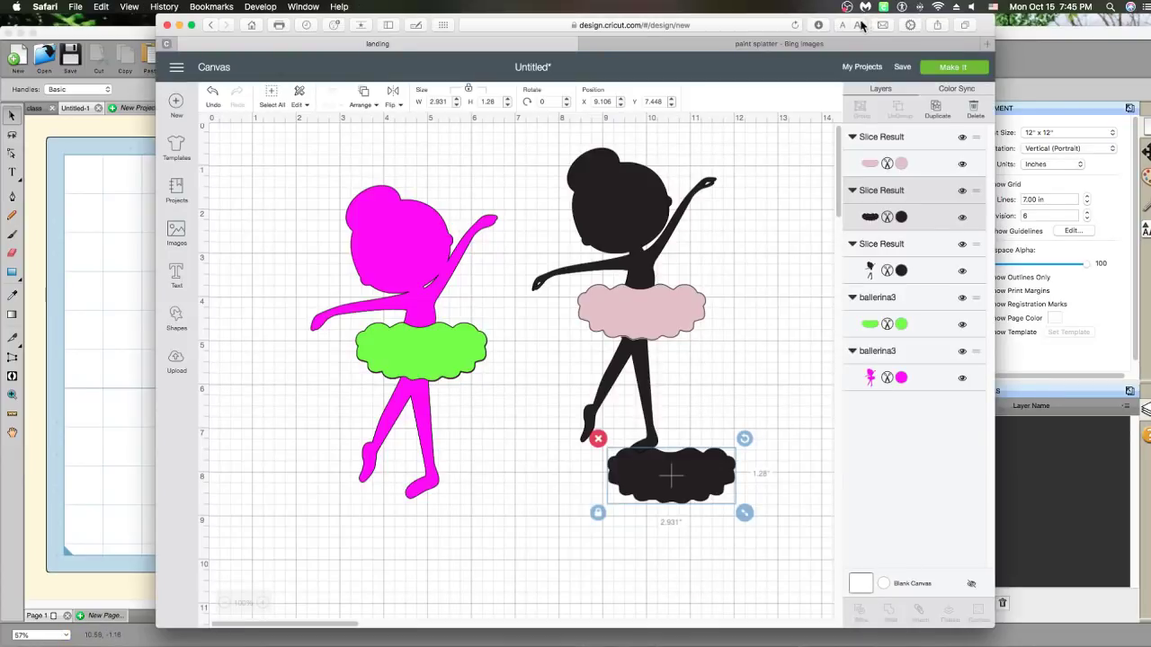
click(684, 45)
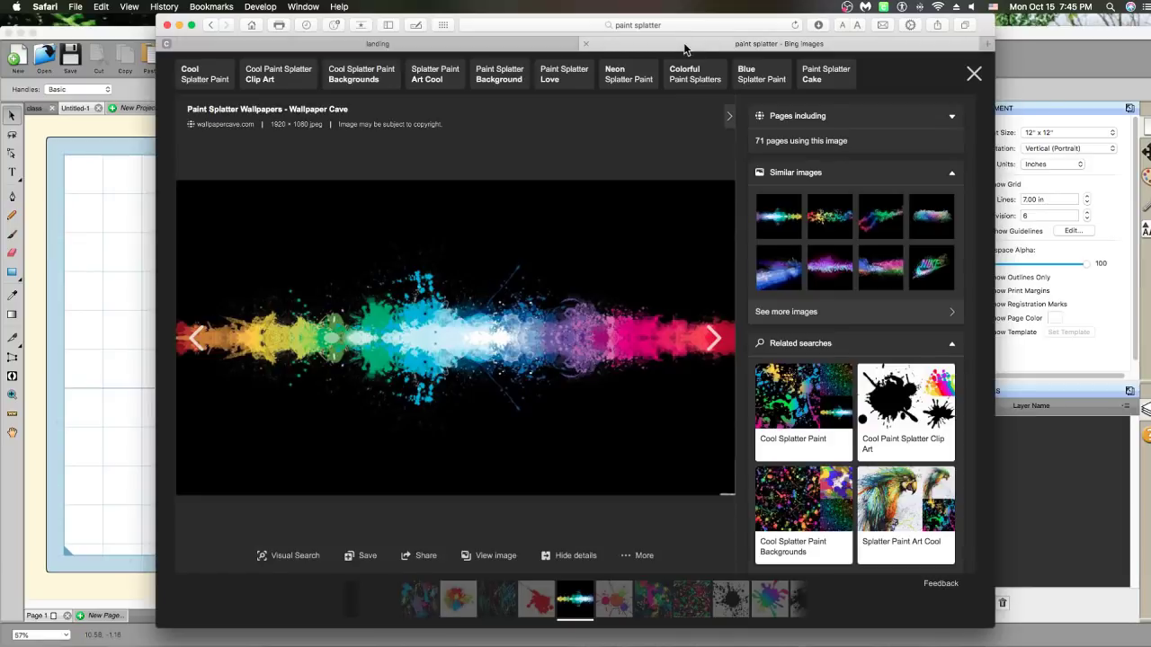
click(531, 27)
text(catycatherine.com)
key(Return)
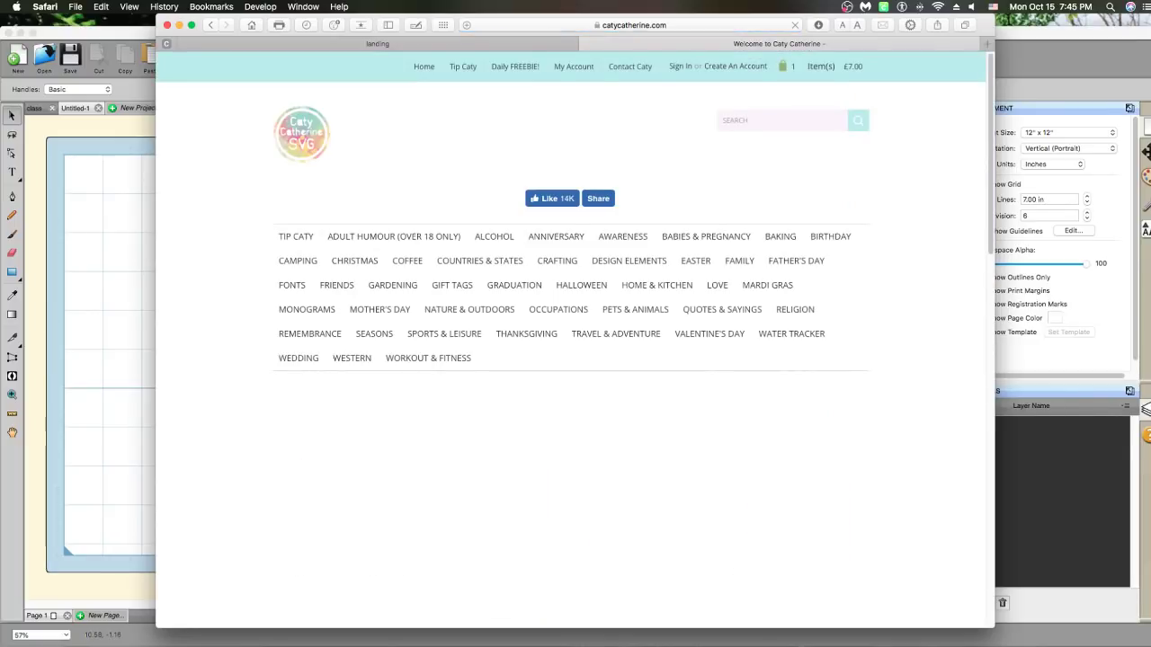
Search Bing for "cat" and look through the image results for a picture to trace
click(565, 27)
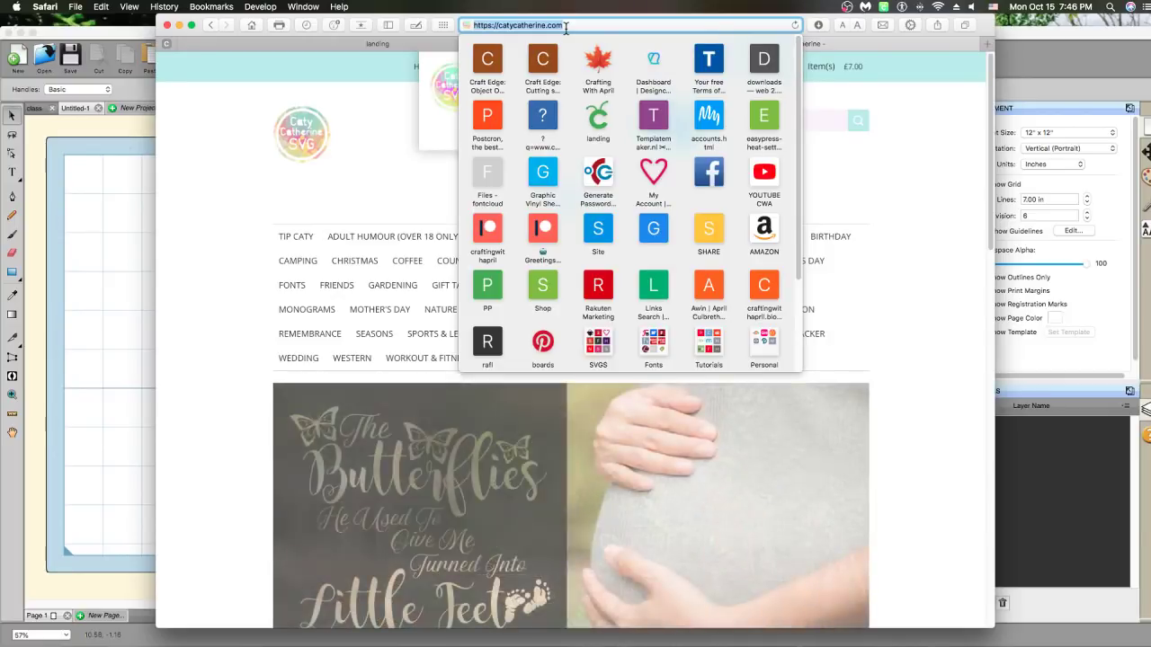
text(cat)
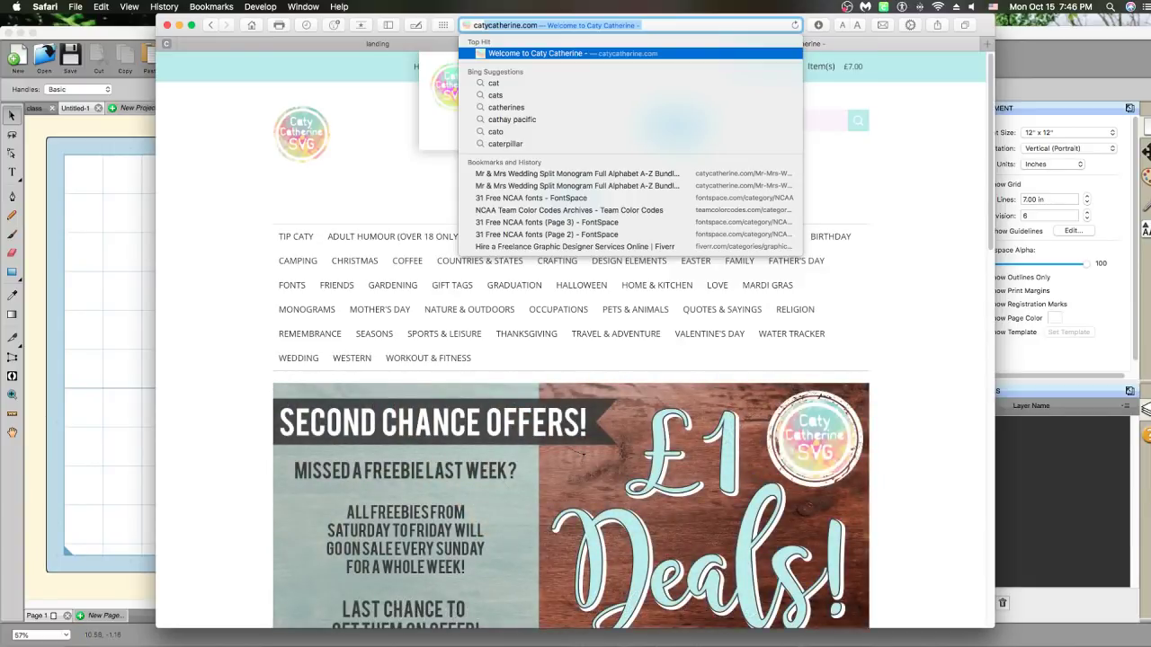
key(Delete)
key(Return)
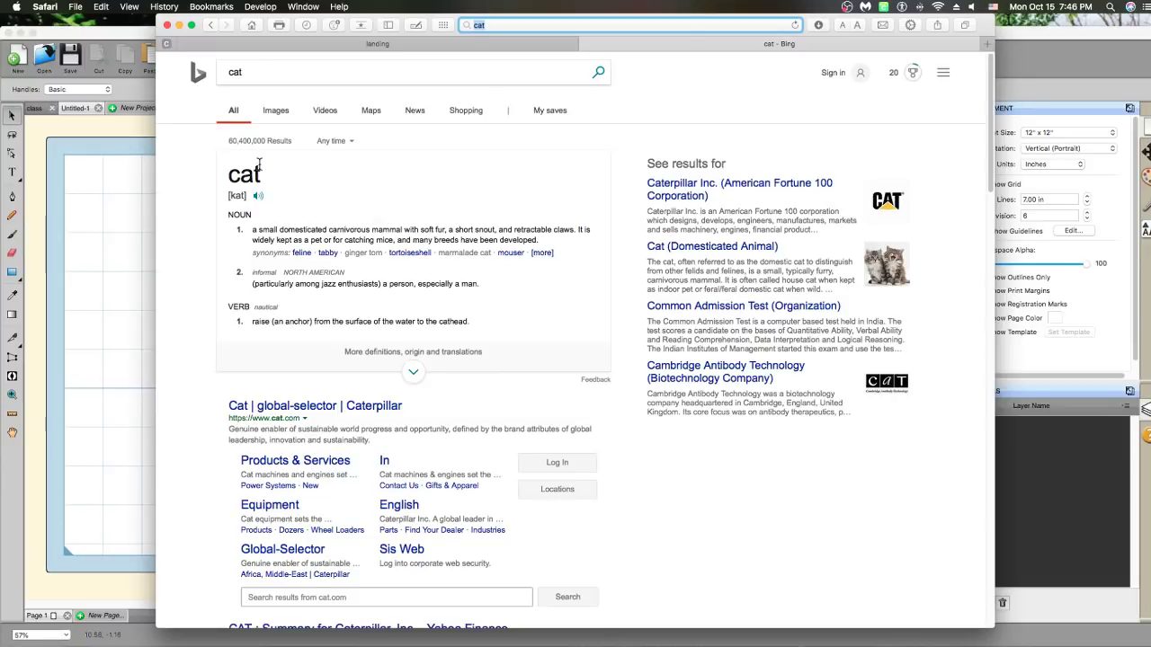
click(275, 110)
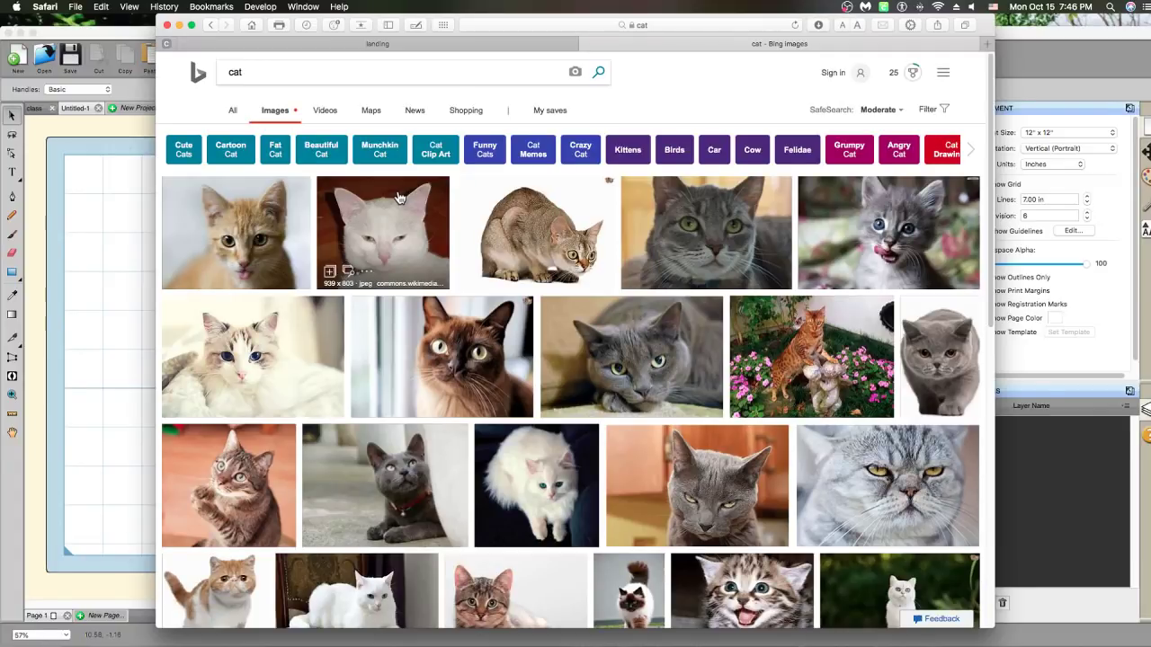
scroll(400, 198, down, 3)
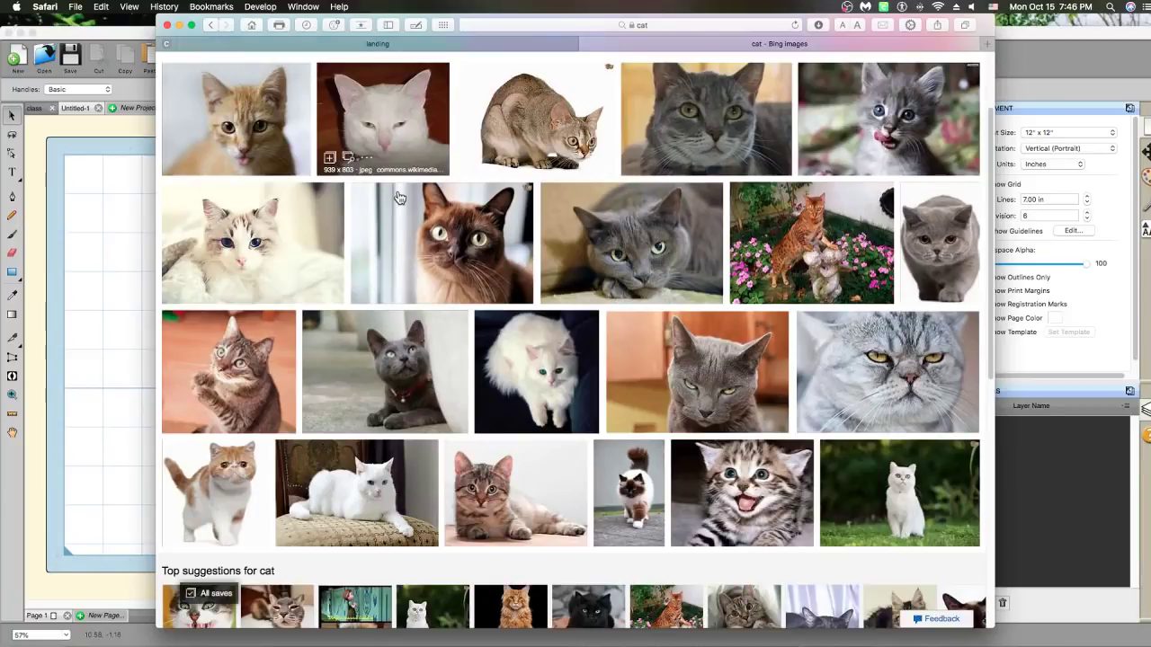
scroll(400, 198, down, 3)
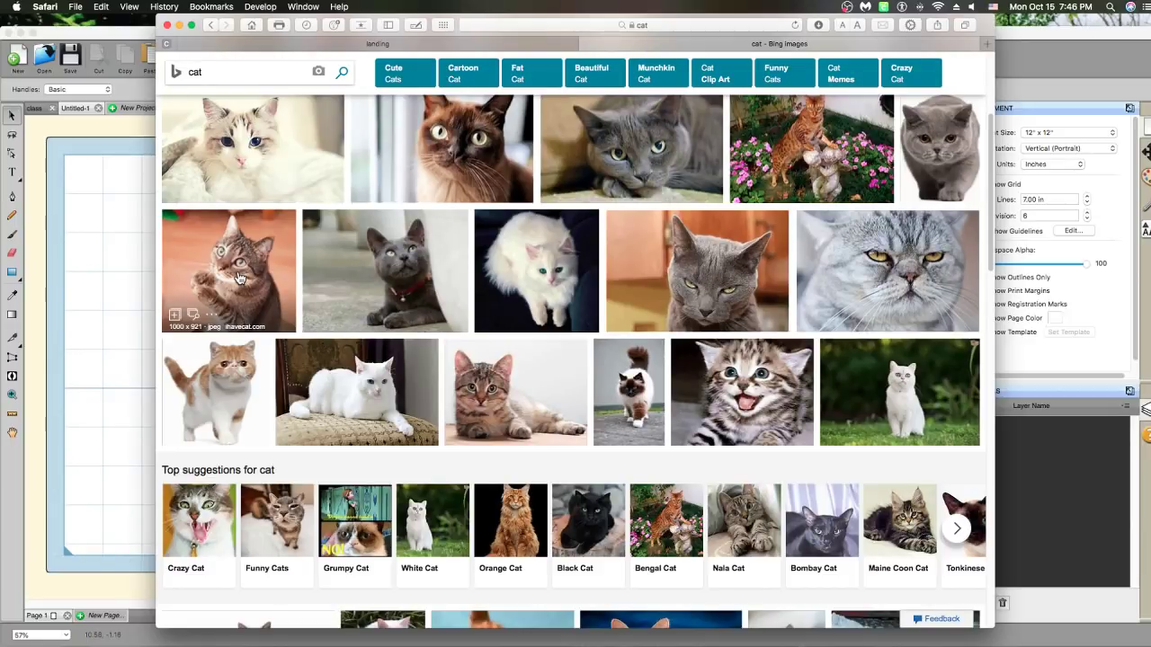
Search Bing for "flower watercolor" and look through the image results for a picture to trace
click(642, 25)
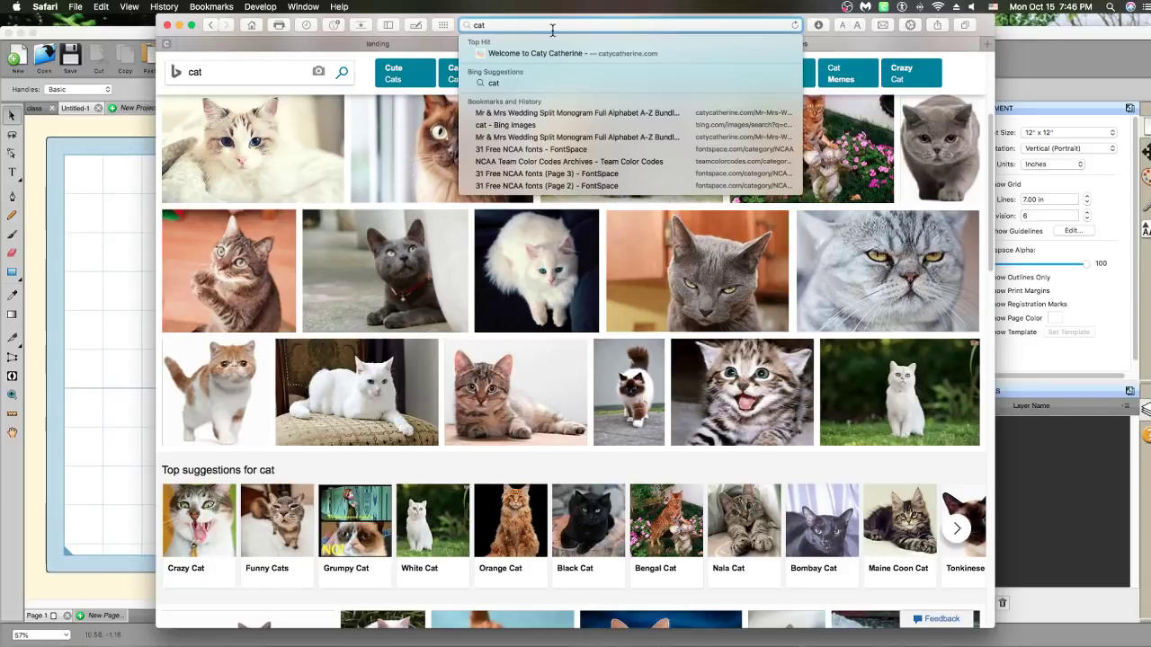
text(cat)
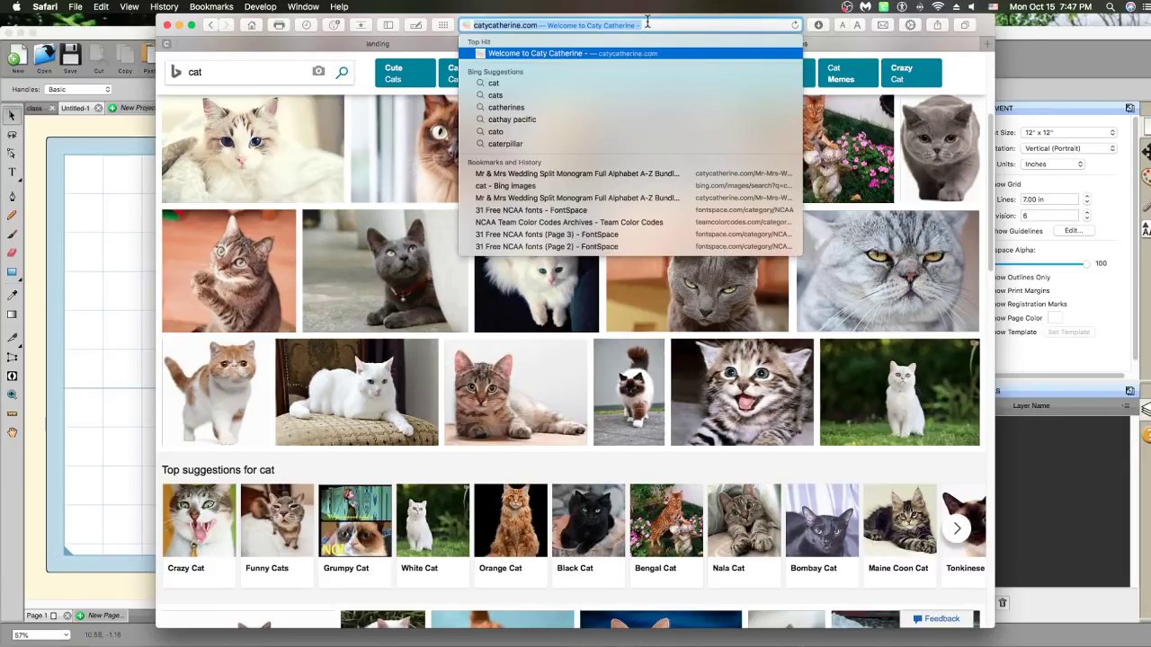
key(BackSpace)
key(BackSpace)
key(BackSpace)
key(BackSpace)
text(fl)
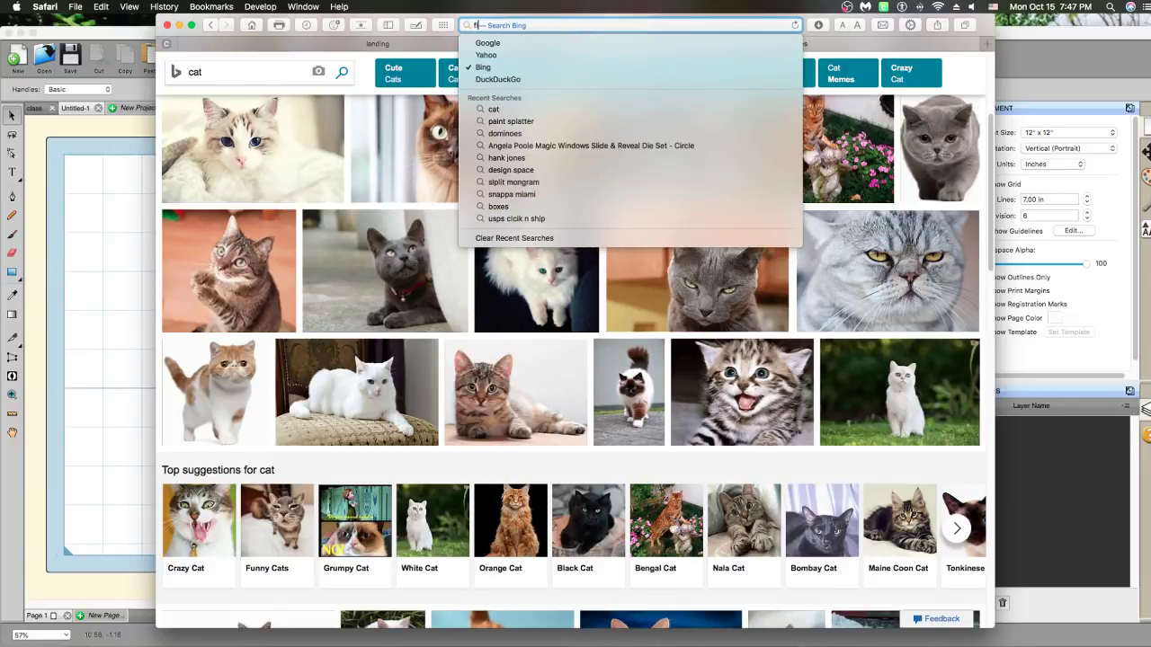
text(ower wa)
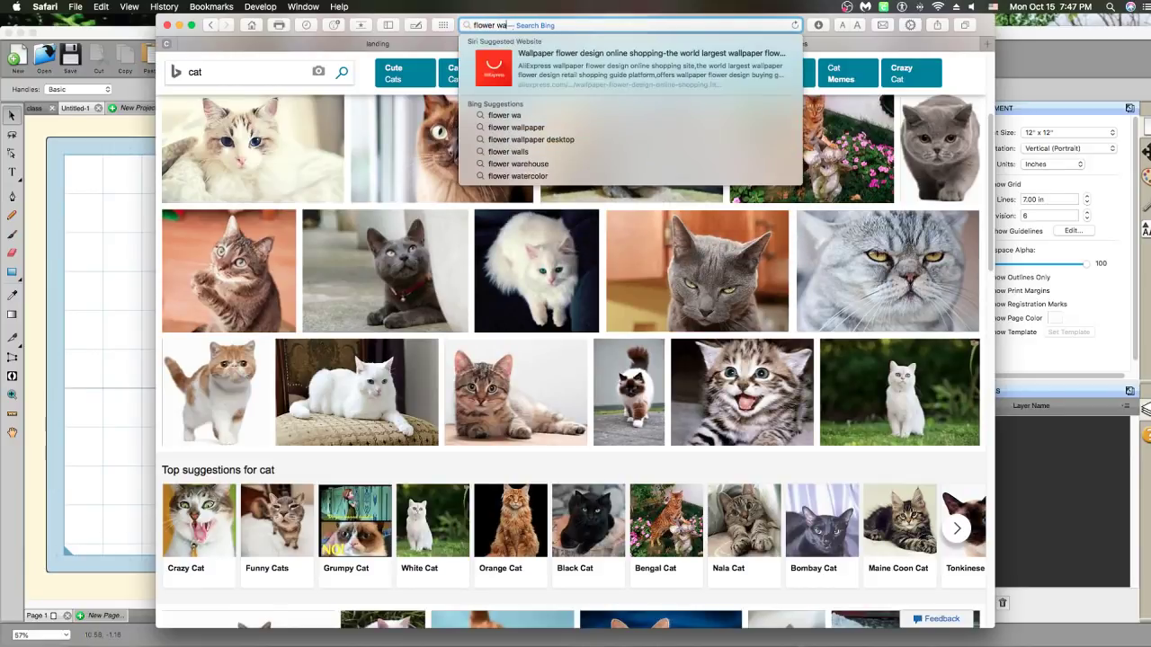
text(tercolo)
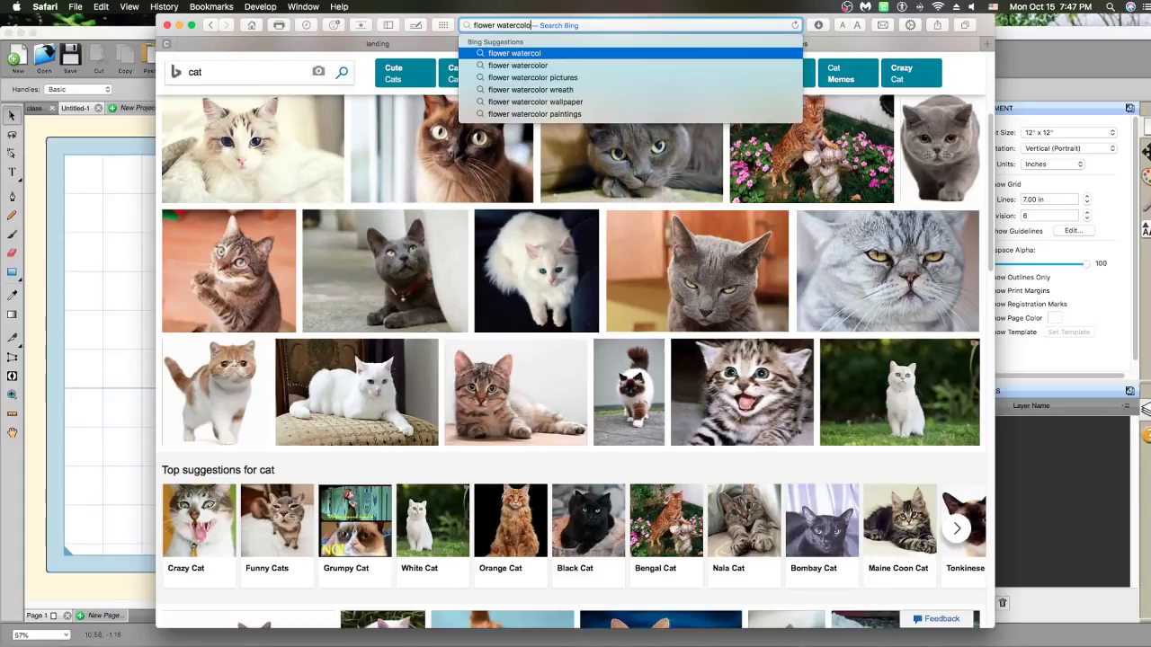
text(r)
key(Return)
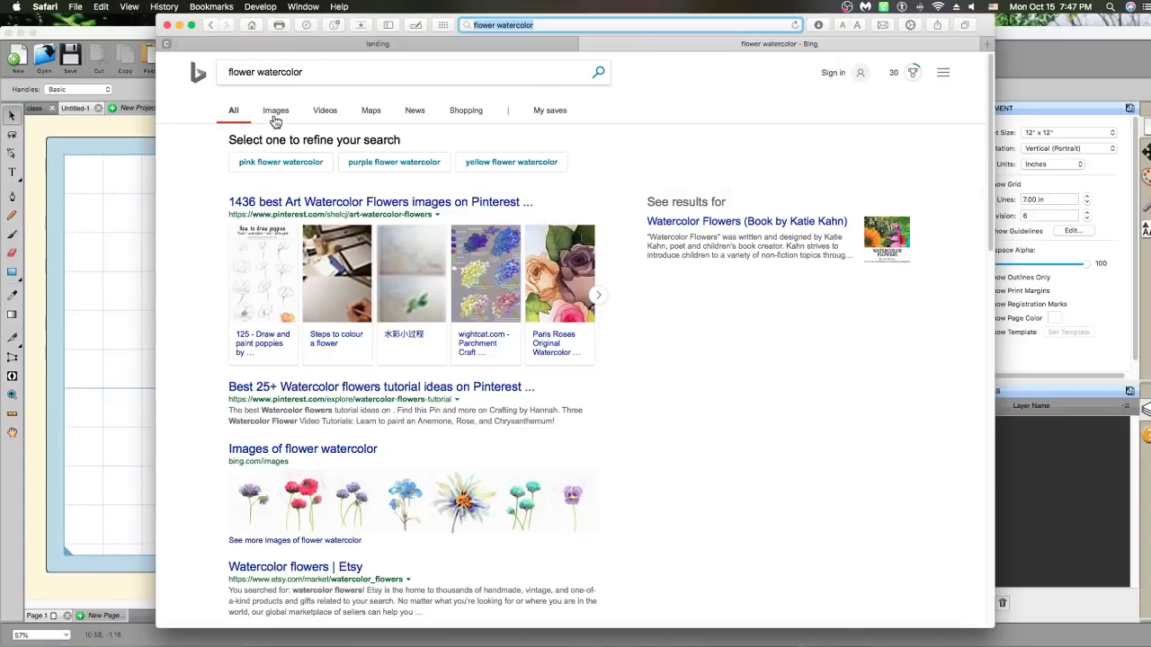
click(273, 113)
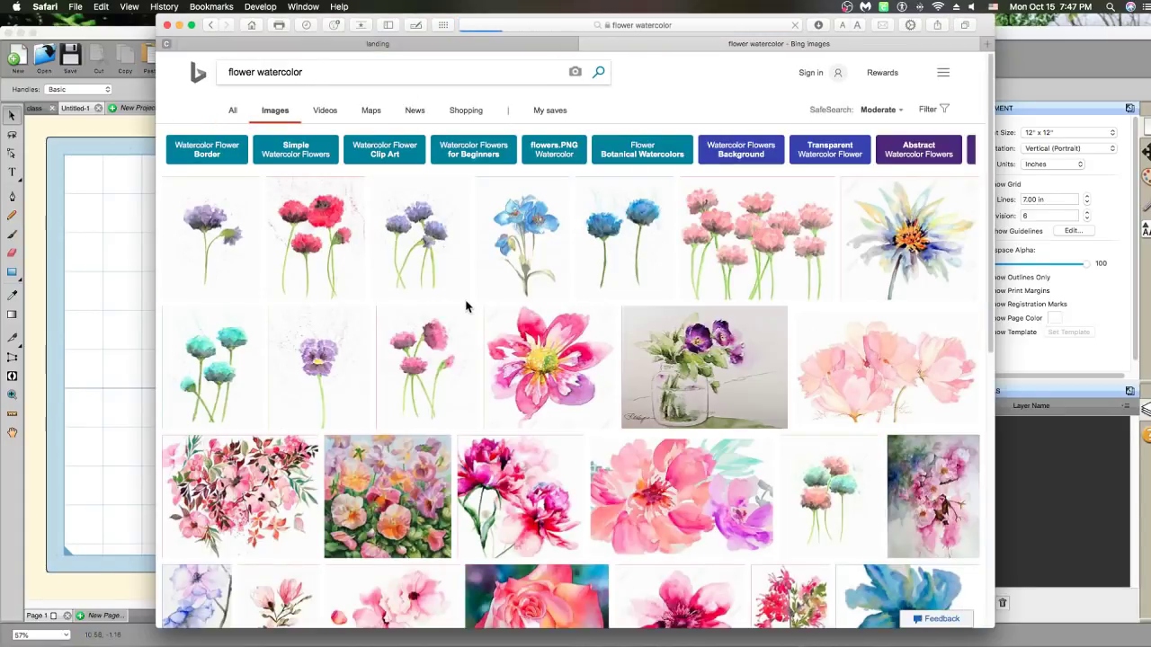
scroll(534, 386, down, 3)
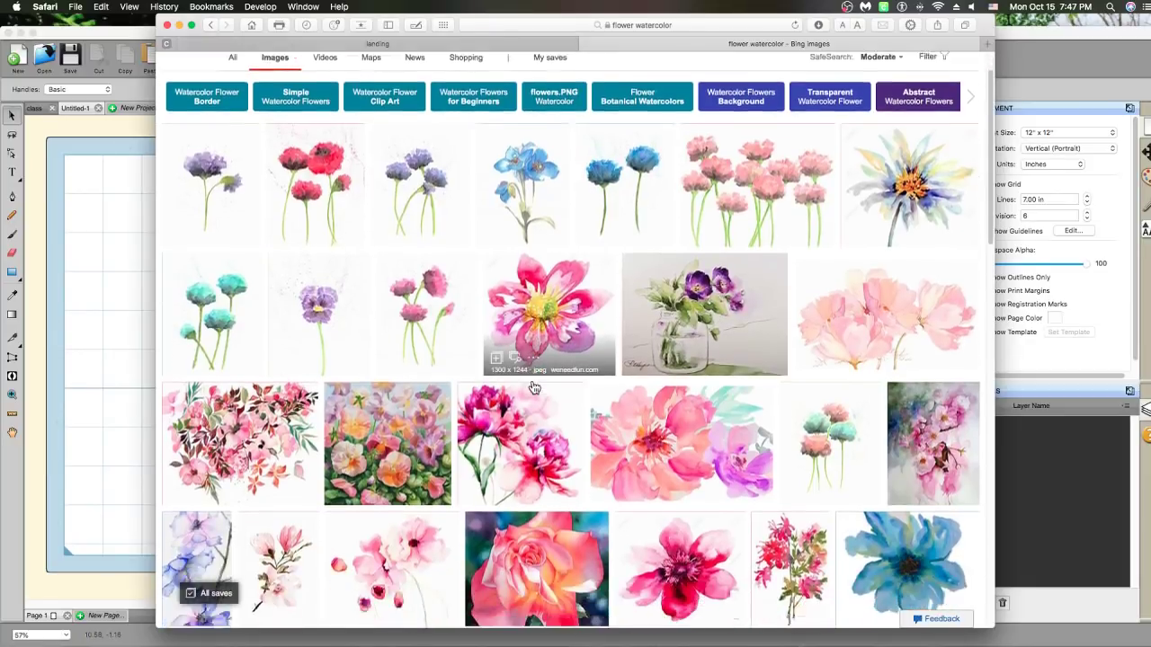
scroll(534, 386, down, 1)
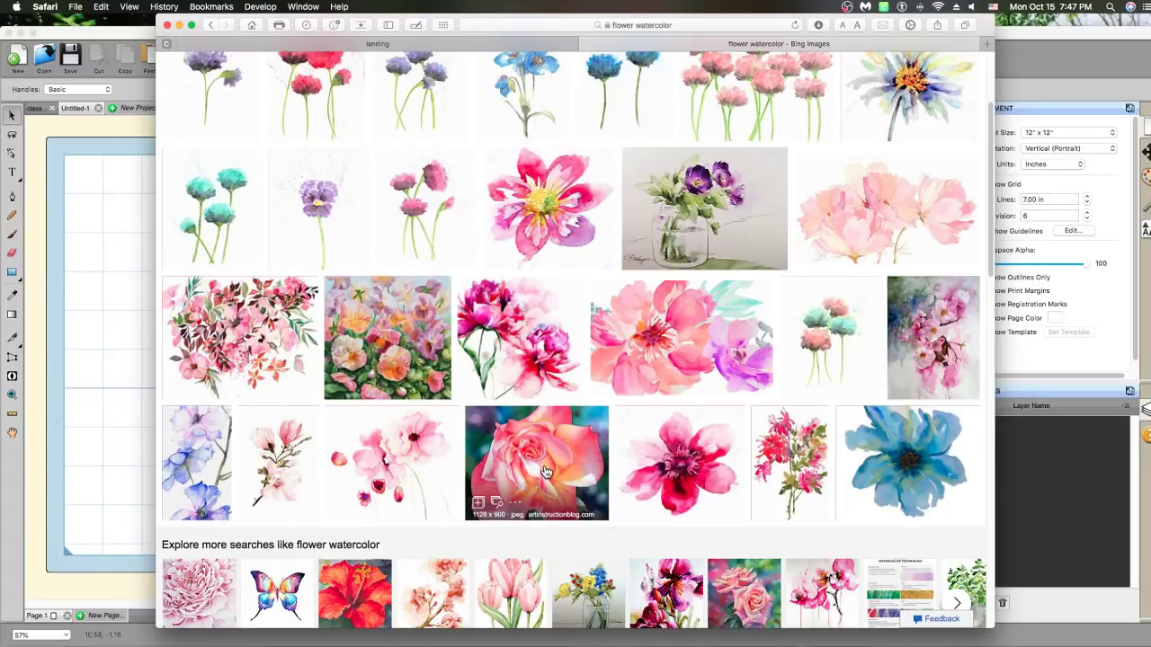
scroll(545, 471, down, 3)
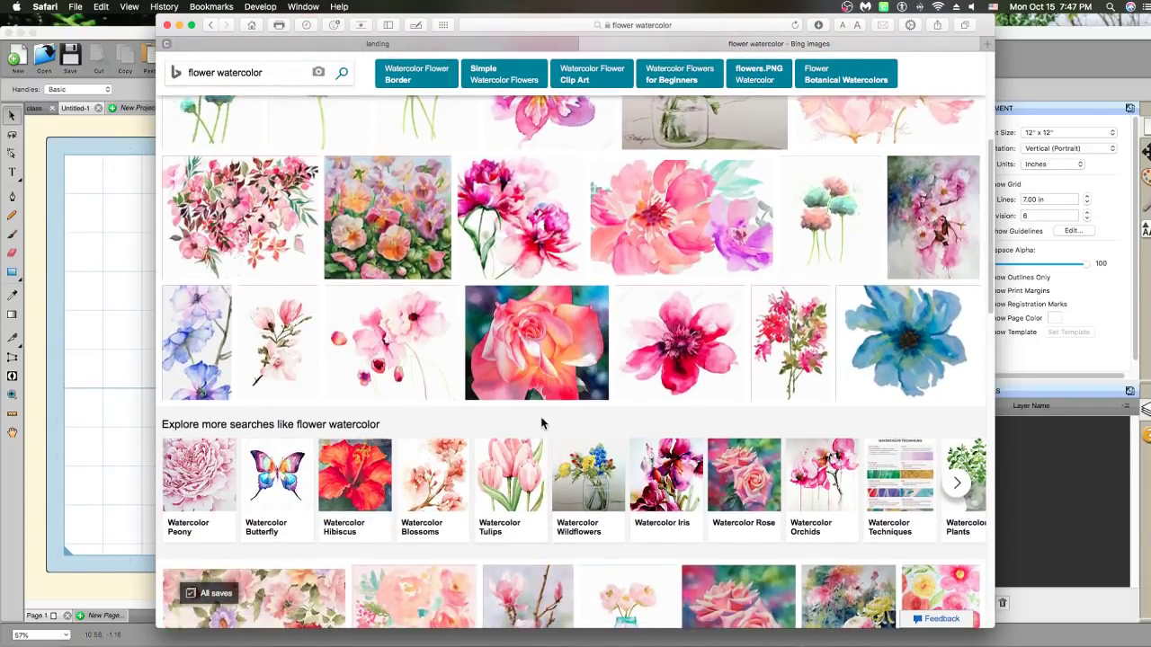
Look through the flower watercolor results and download the large pink rose painting on the blue-green background
scroll(541, 419, down, 3)
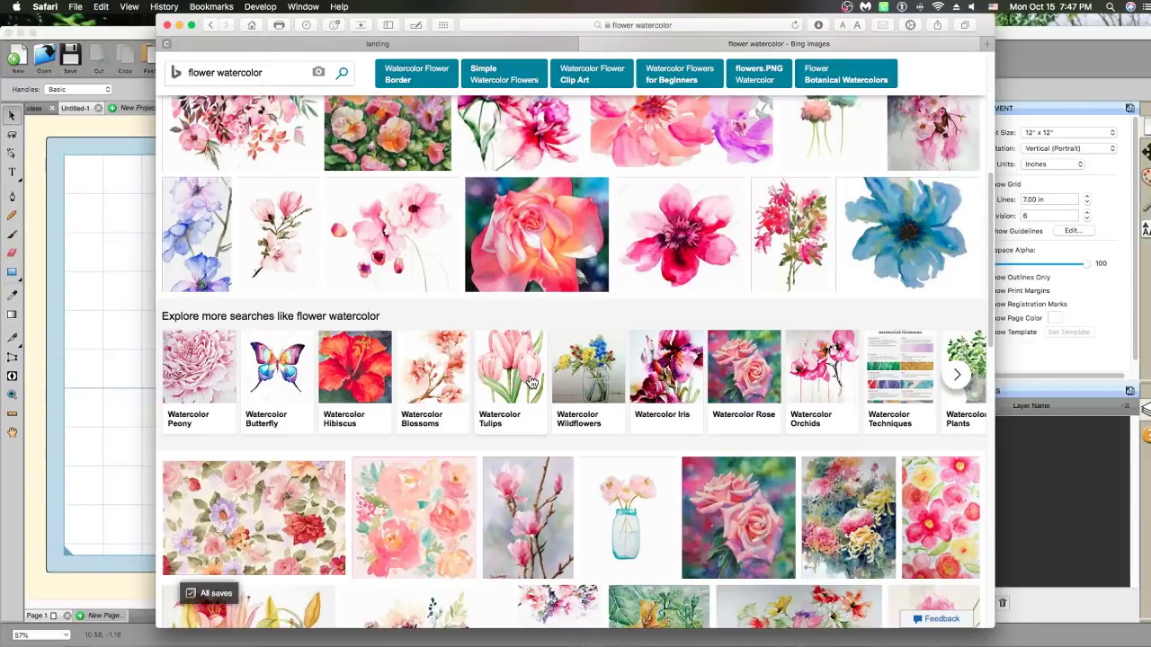
scroll(530, 382, down, 3)
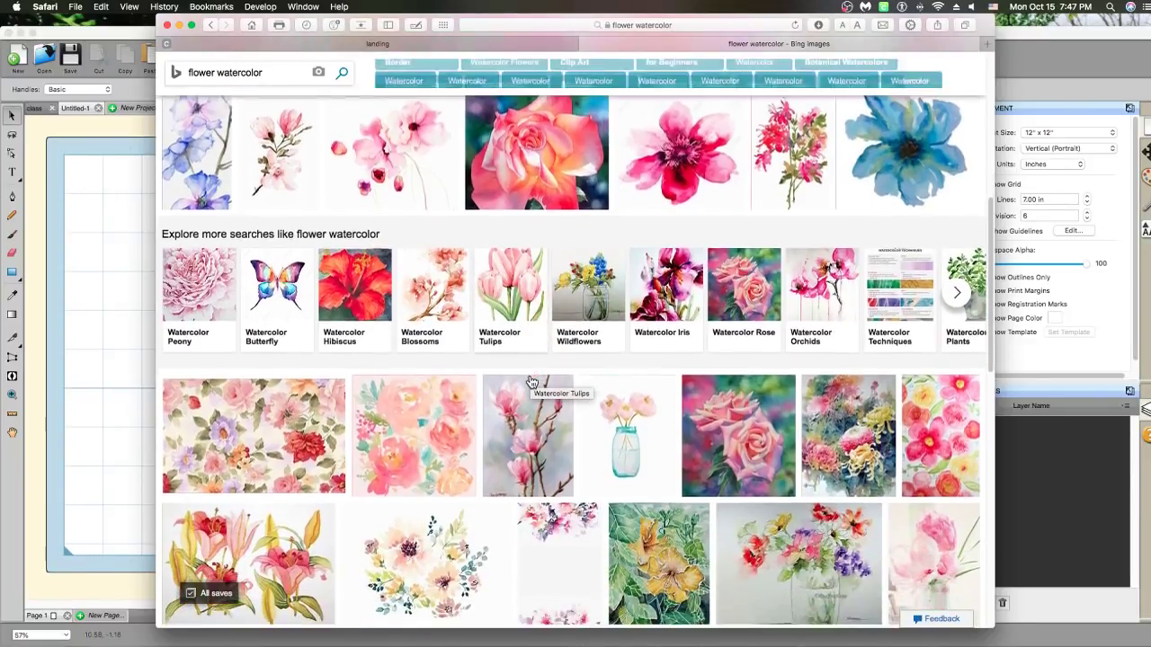
scroll(530, 382, down, 5)
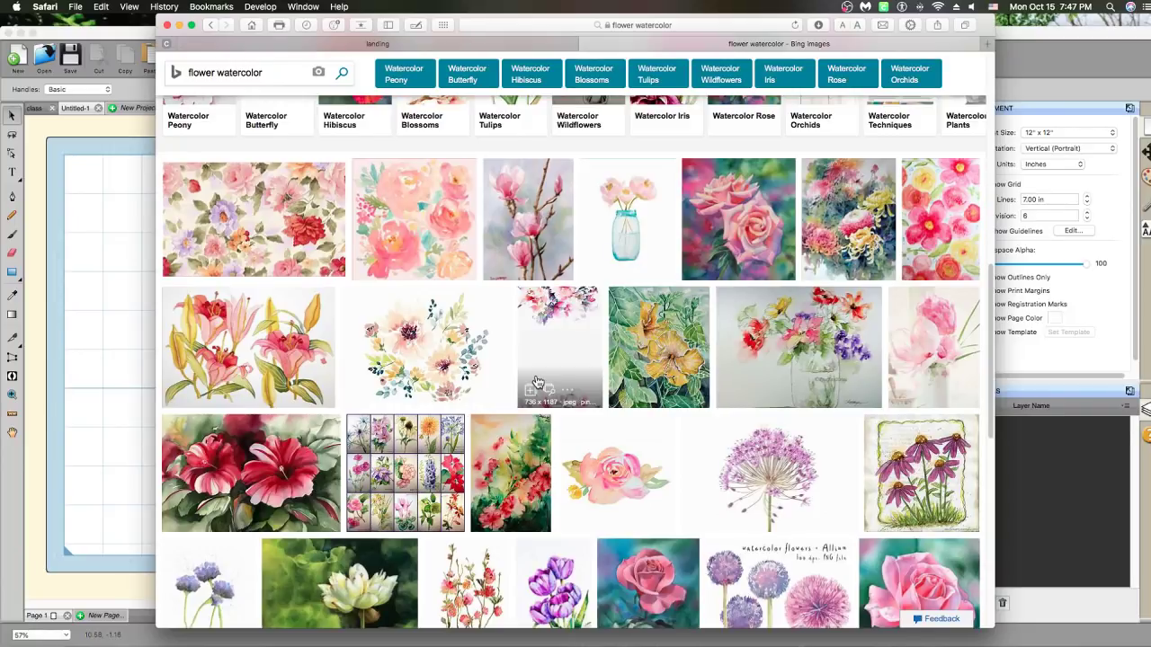
scroll(536, 382, down, 3)
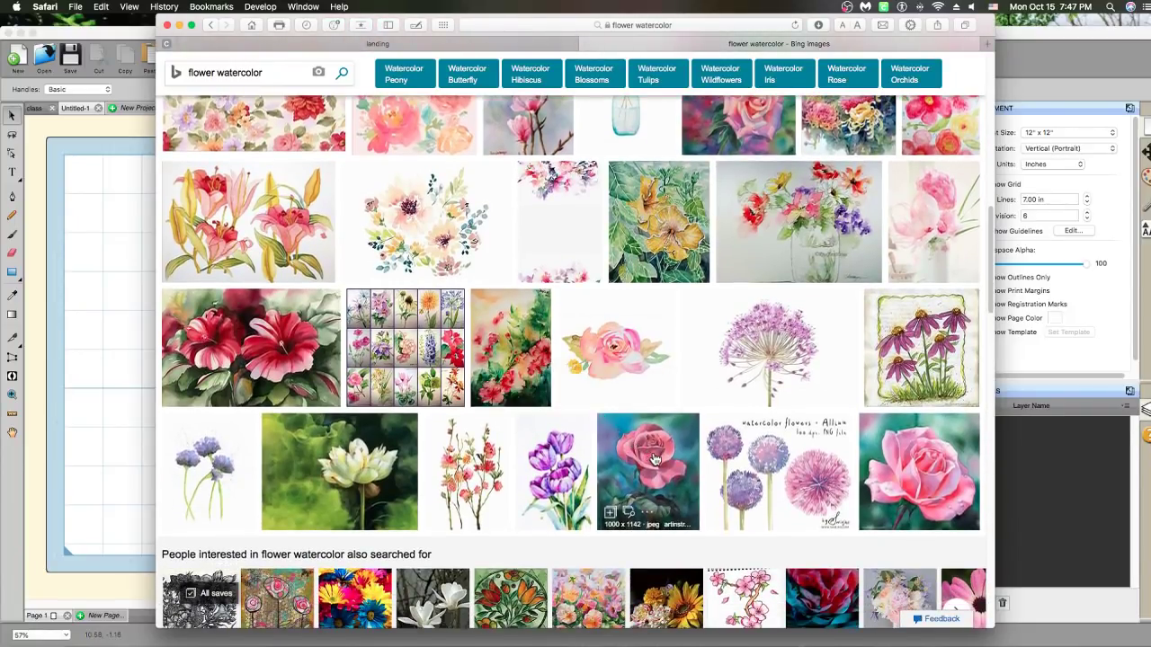
click(654, 459)
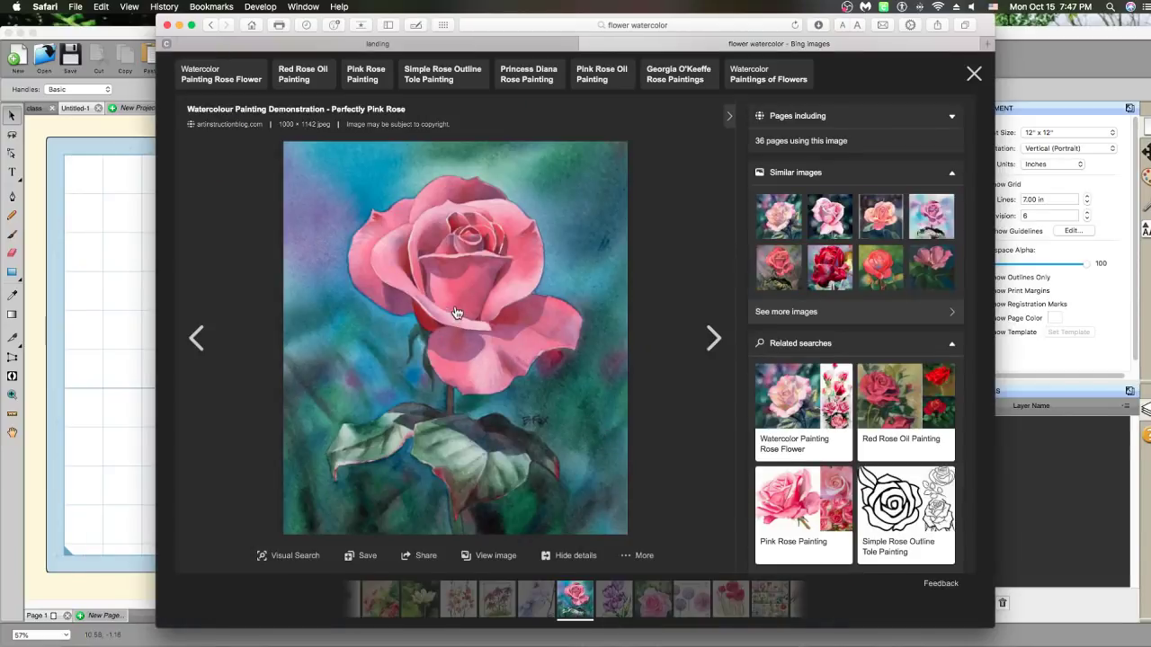
right_click(462, 309)
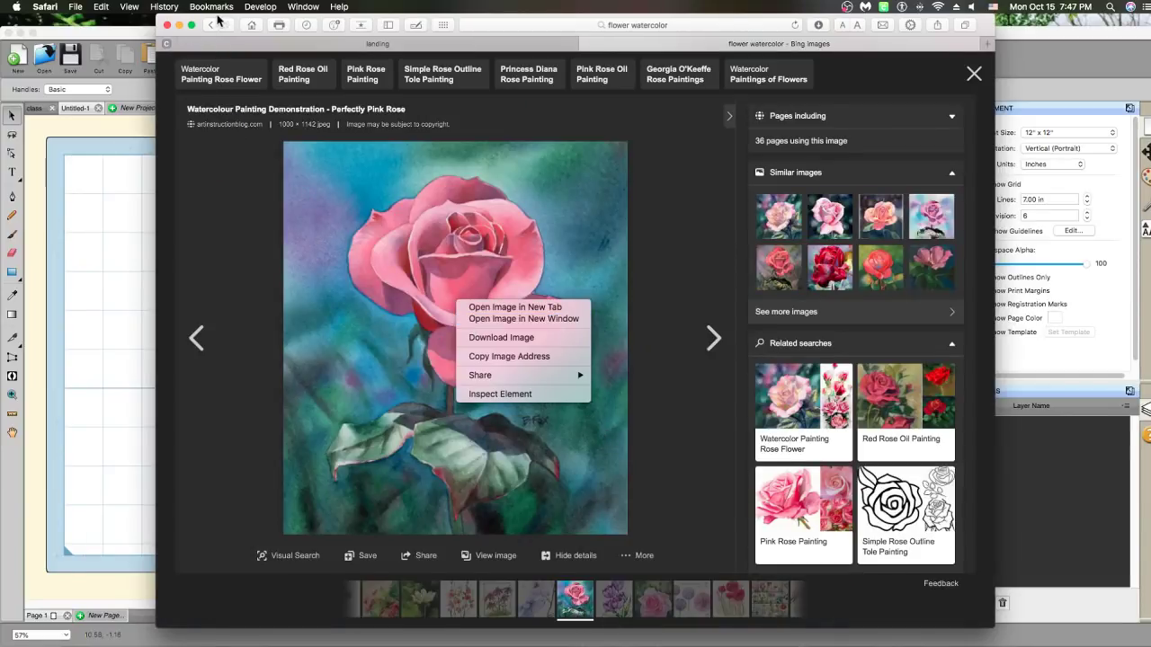
right_click(412, 227)
click(467, 263)
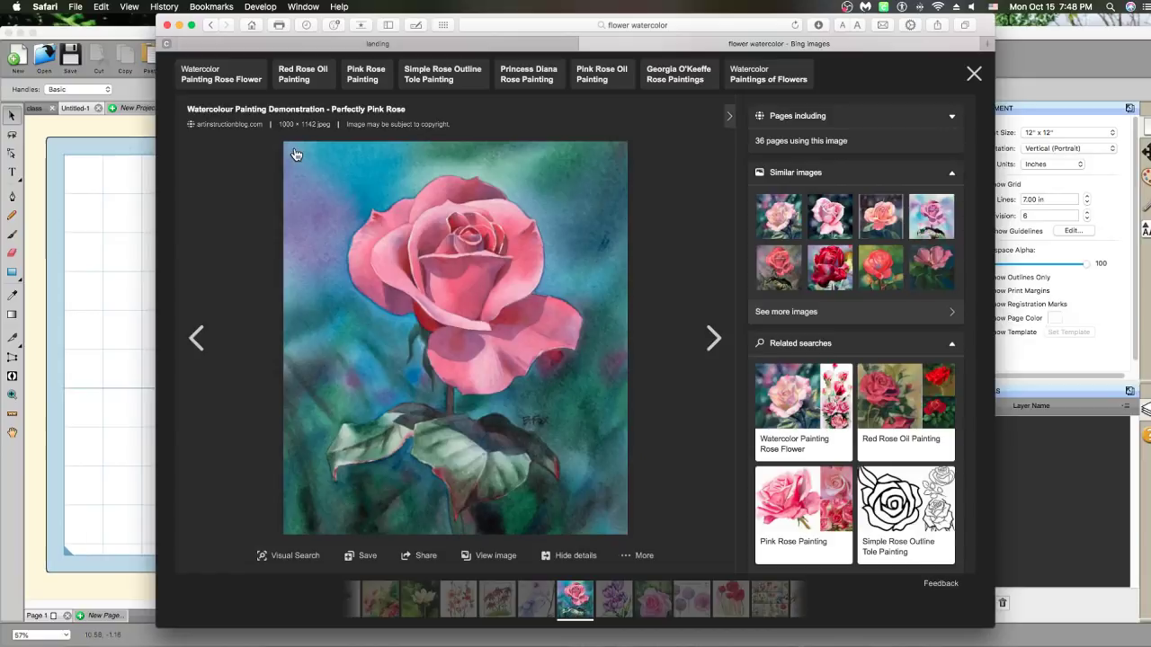
Search Bing for "splatter art" and look through the image results for a picture to trace
click(535, 25)
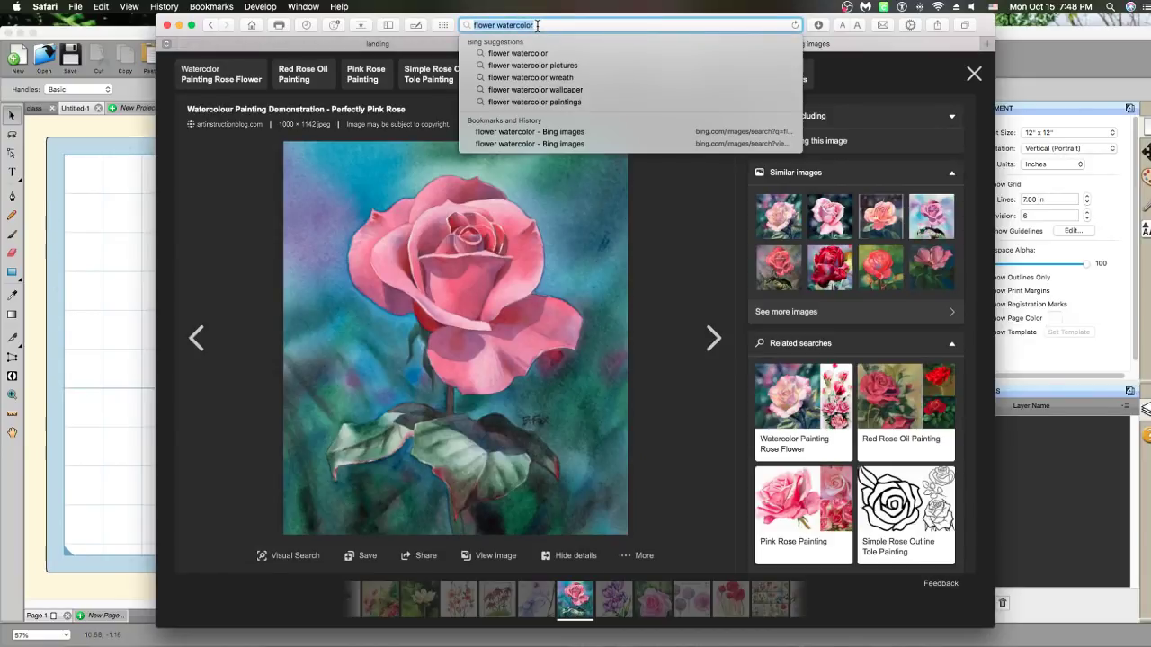
text(splatter art)
key(Return)
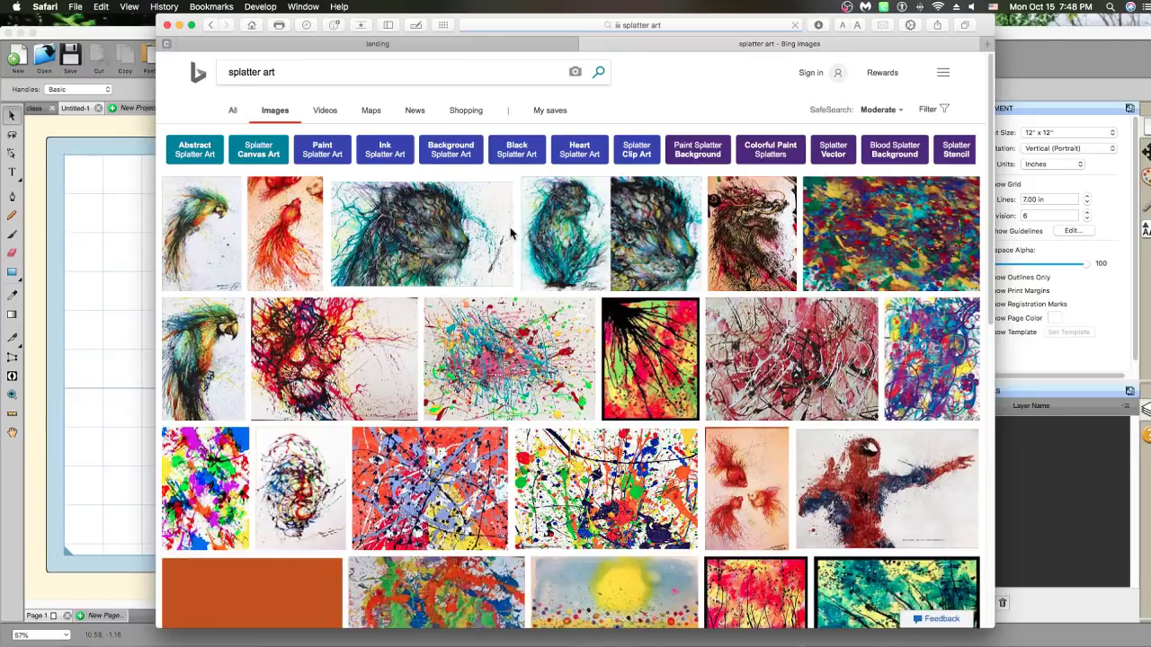
scroll(510, 234, down, 5)
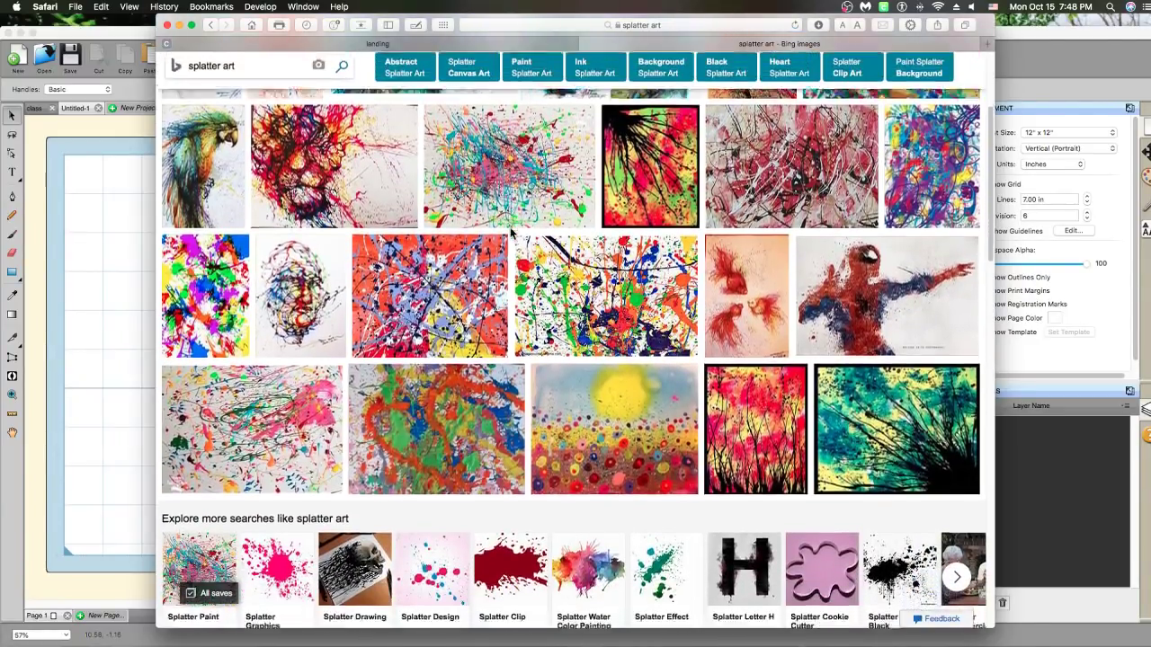
scroll(509, 232, down, 1)
scroll(510, 231, down, 2)
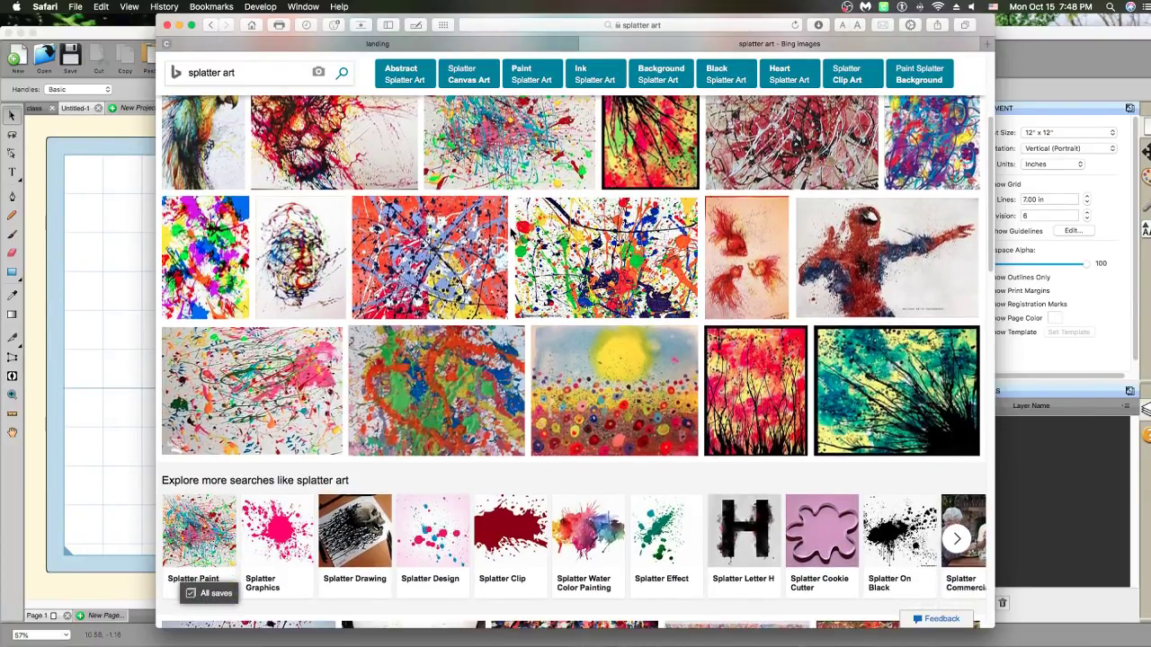
scroll(511, 232, down, 1)
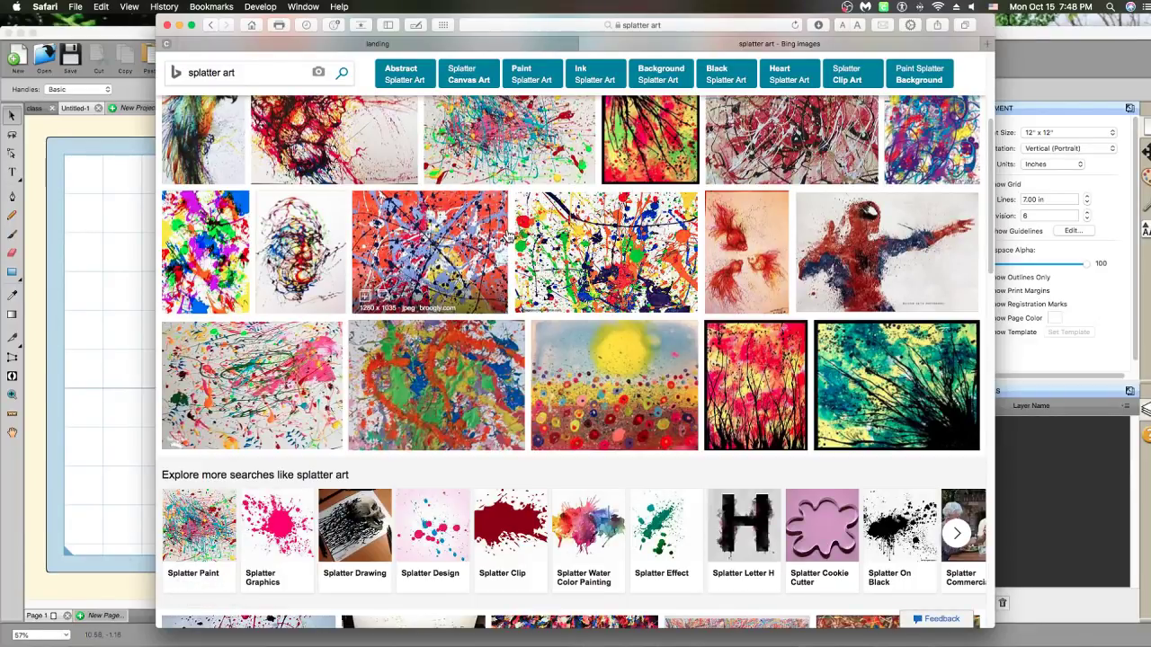
scroll(511, 232, down, 5)
scroll(509, 235, down, 7)
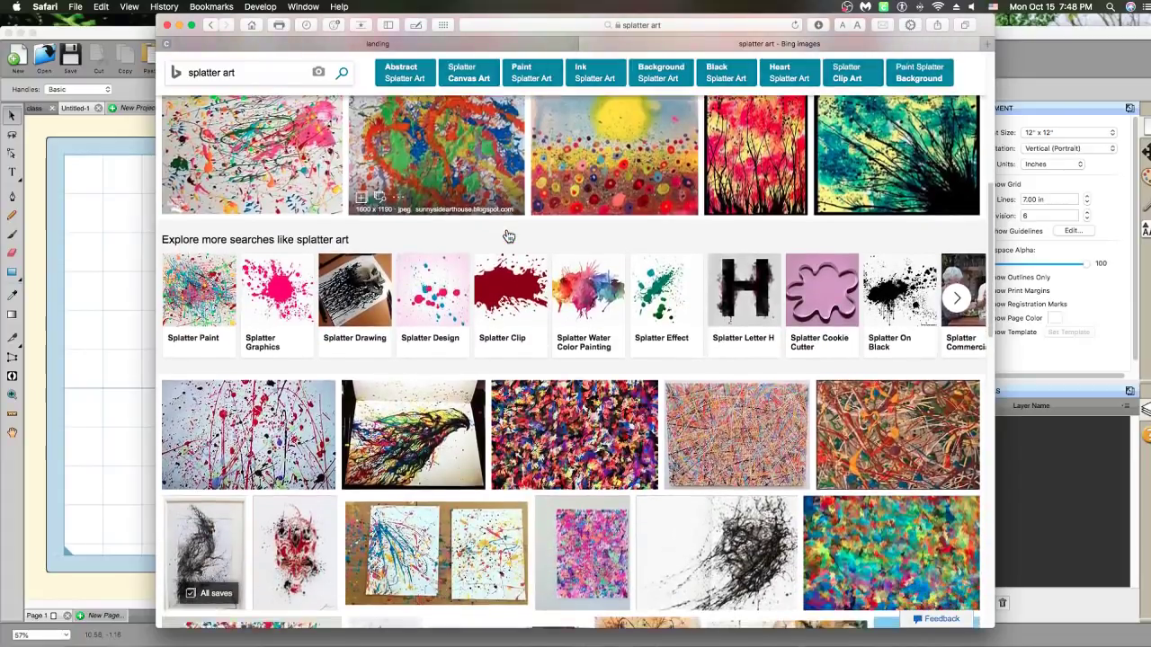
scroll(509, 234, down, 3)
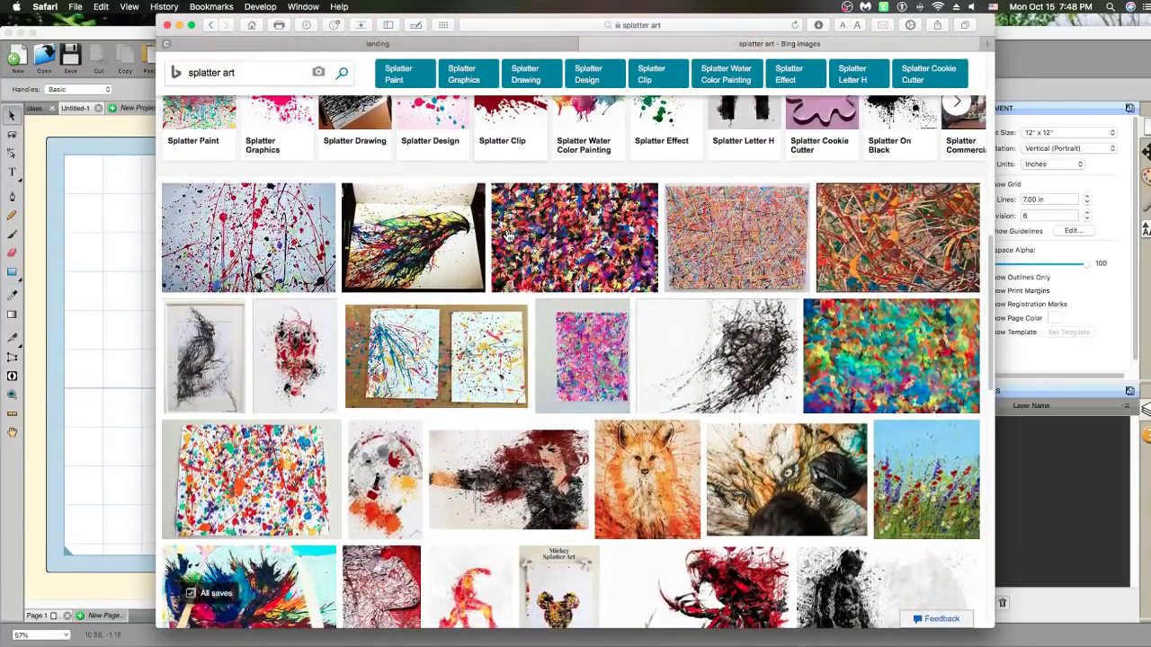
scroll(508, 235, down, 3)
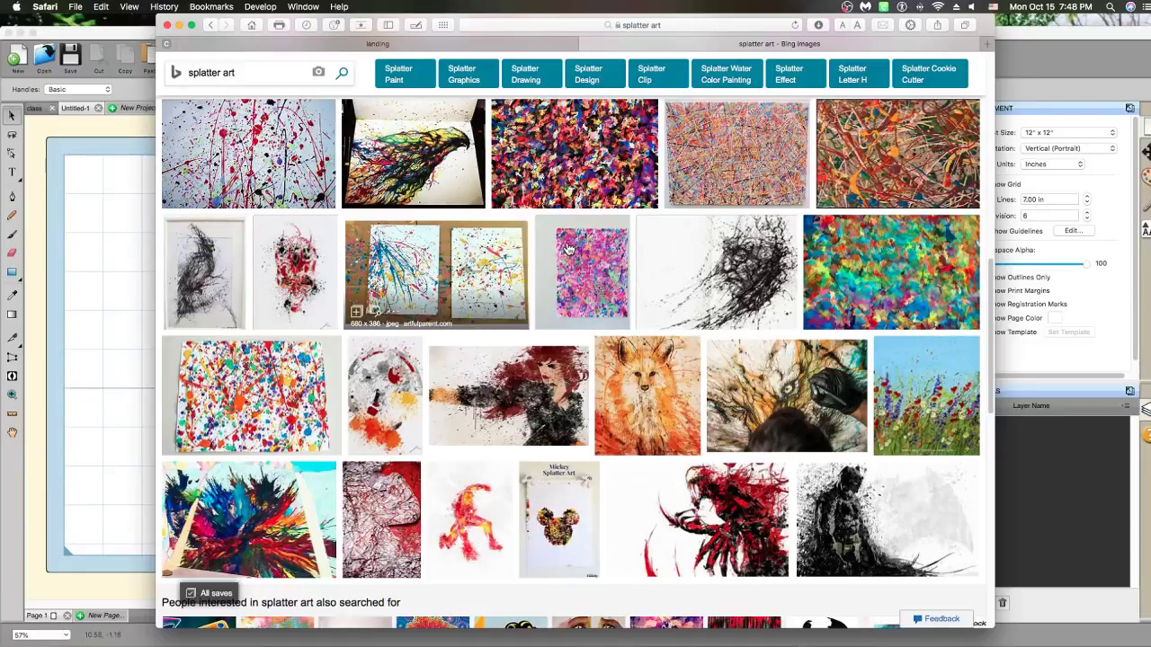
right_click(562, 27)
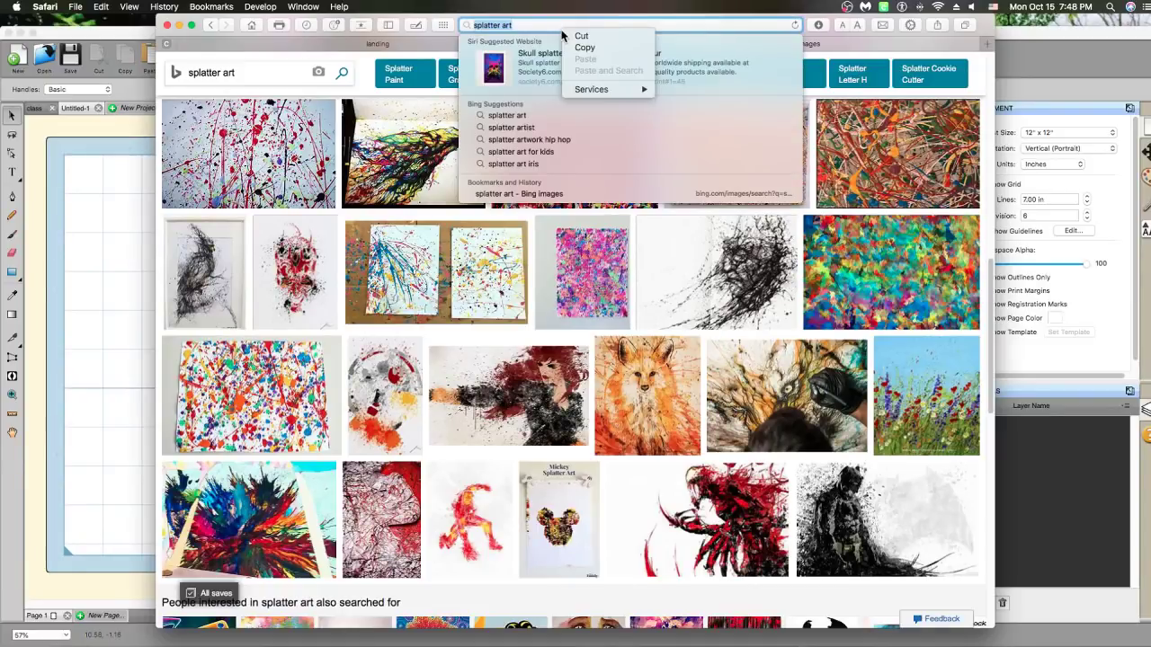
key(Escape)
key(Down)
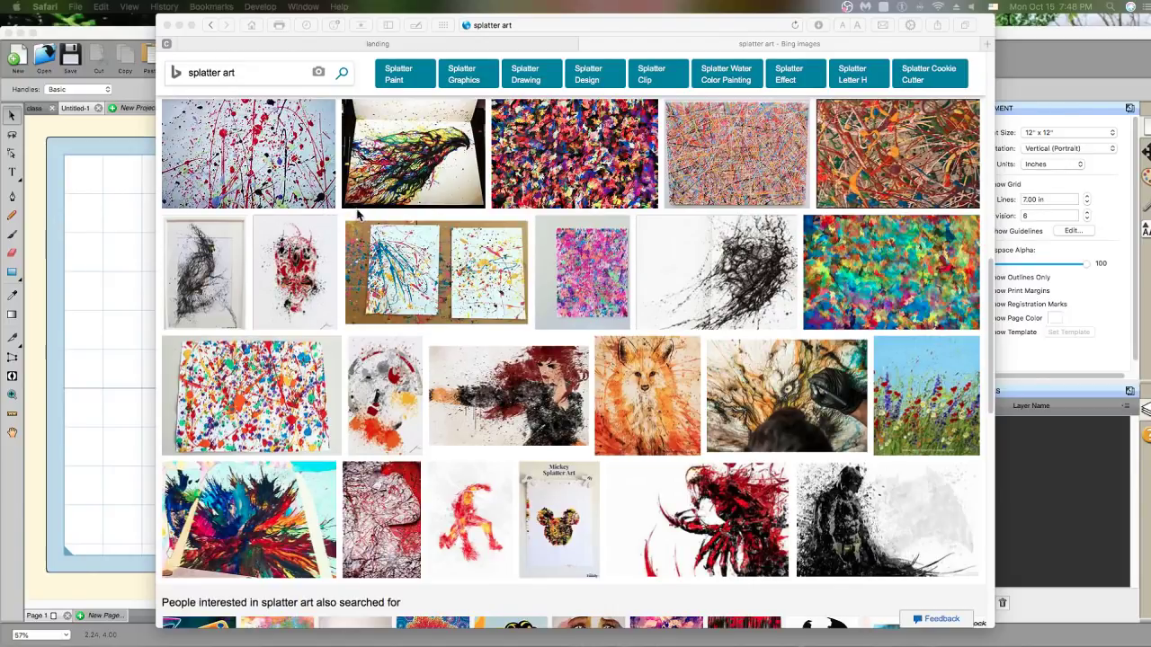
scroll(484, 293, down, 2)
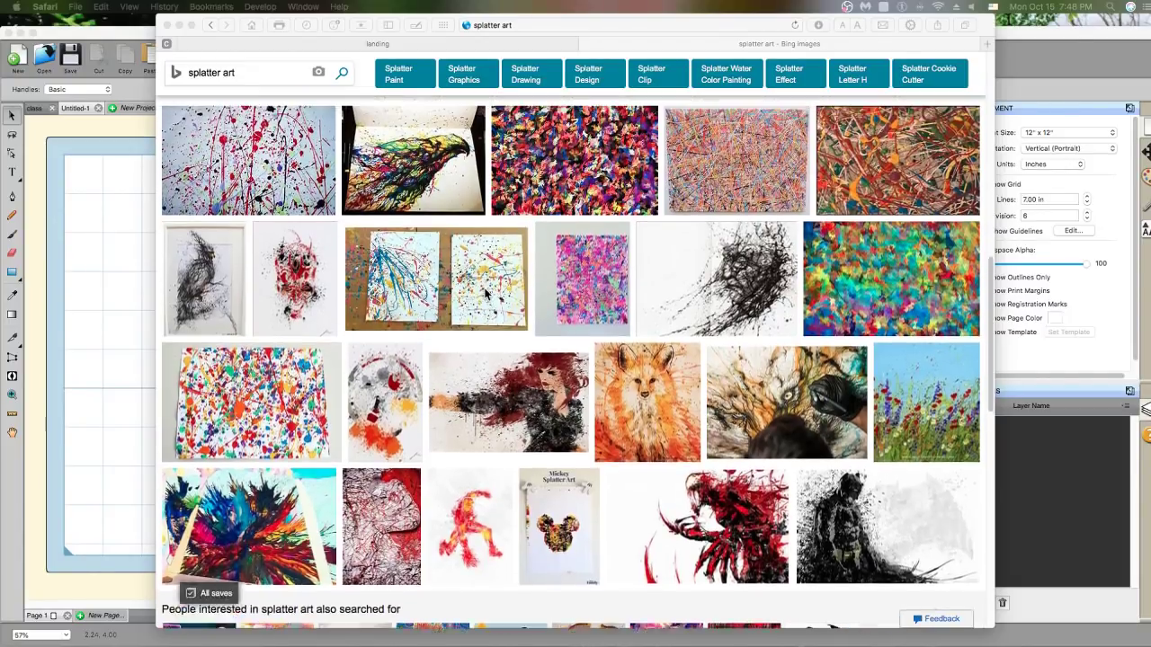
scroll(484, 293, down, 5)
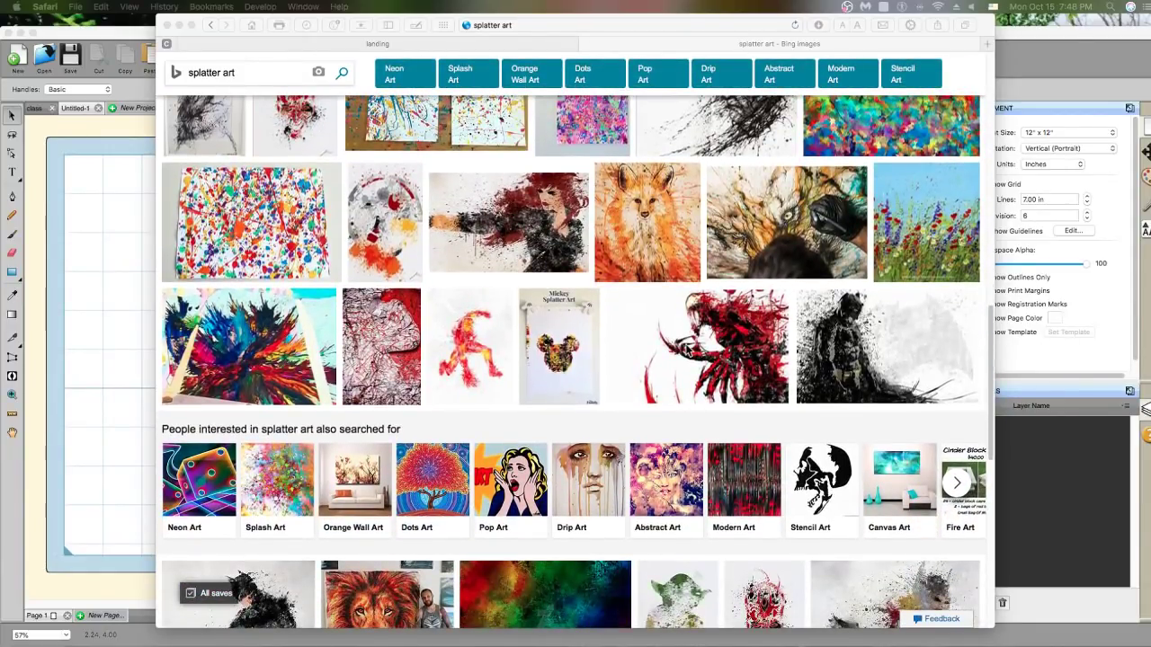
scroll(650, 337, up, 8)
scroll(650, 337, up, 15)
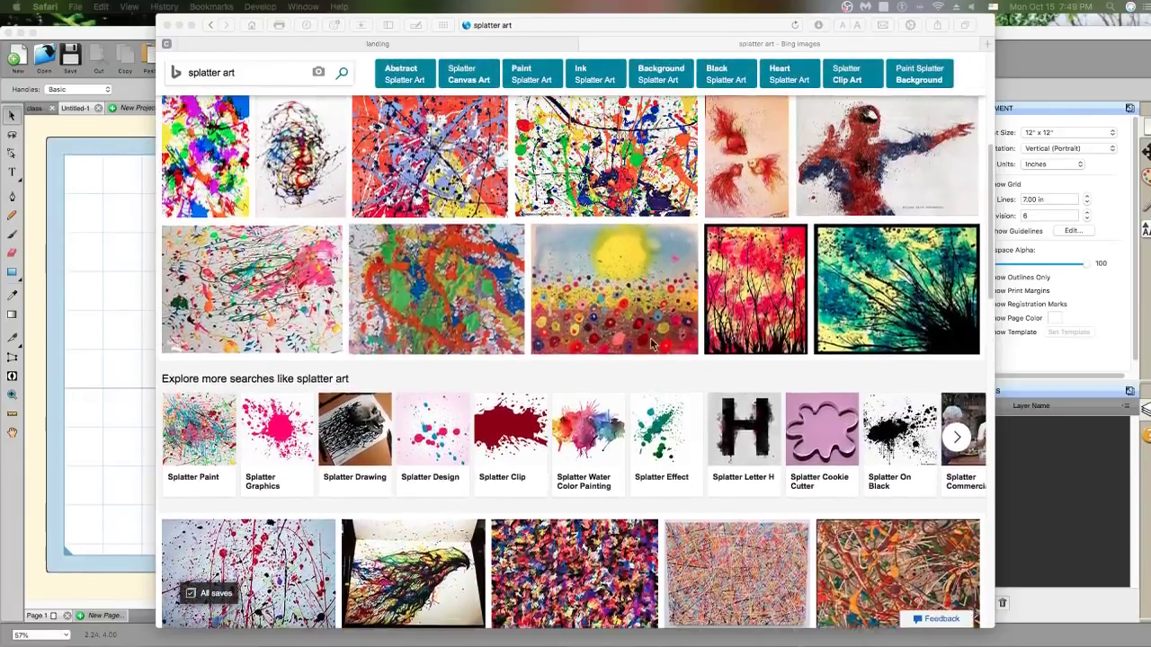
scroll(653, 344, up, 2)
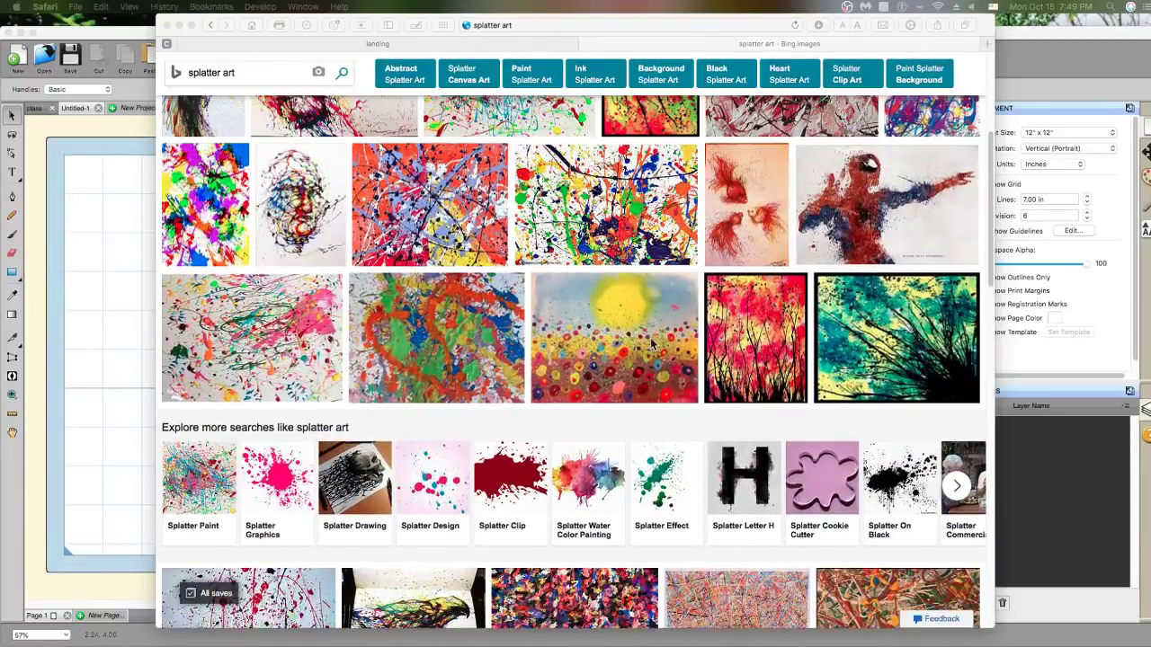
scroll(651, 342, up, 6)
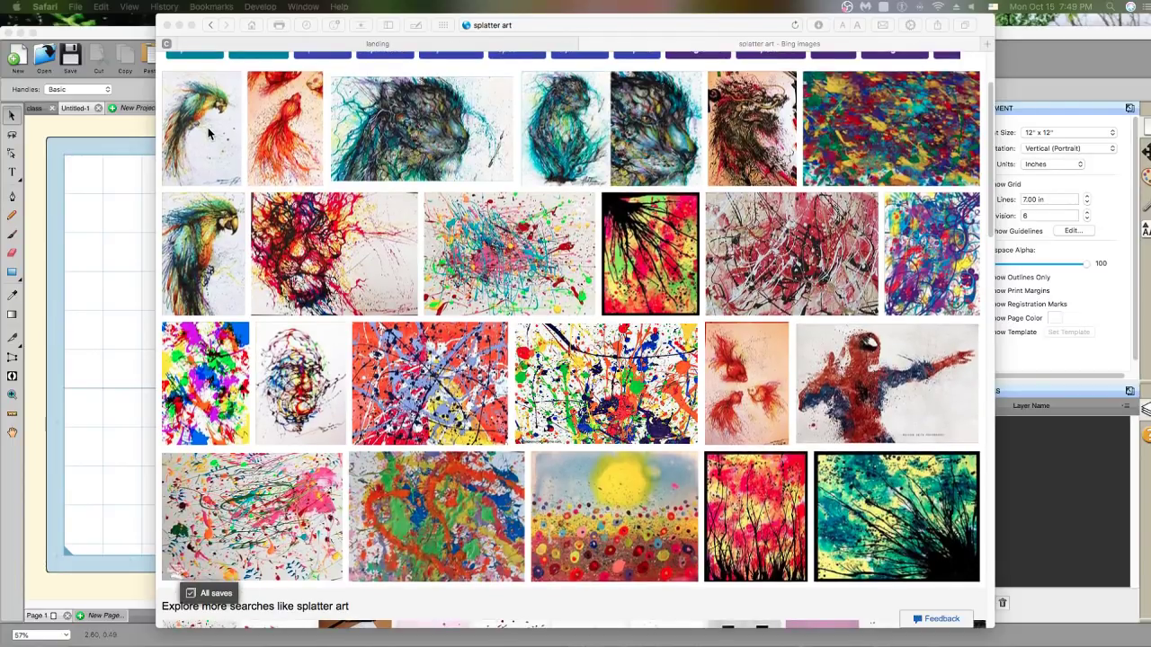
Download the large splatter paint parrot image and check its file name in the downloads list
click(232, 277)
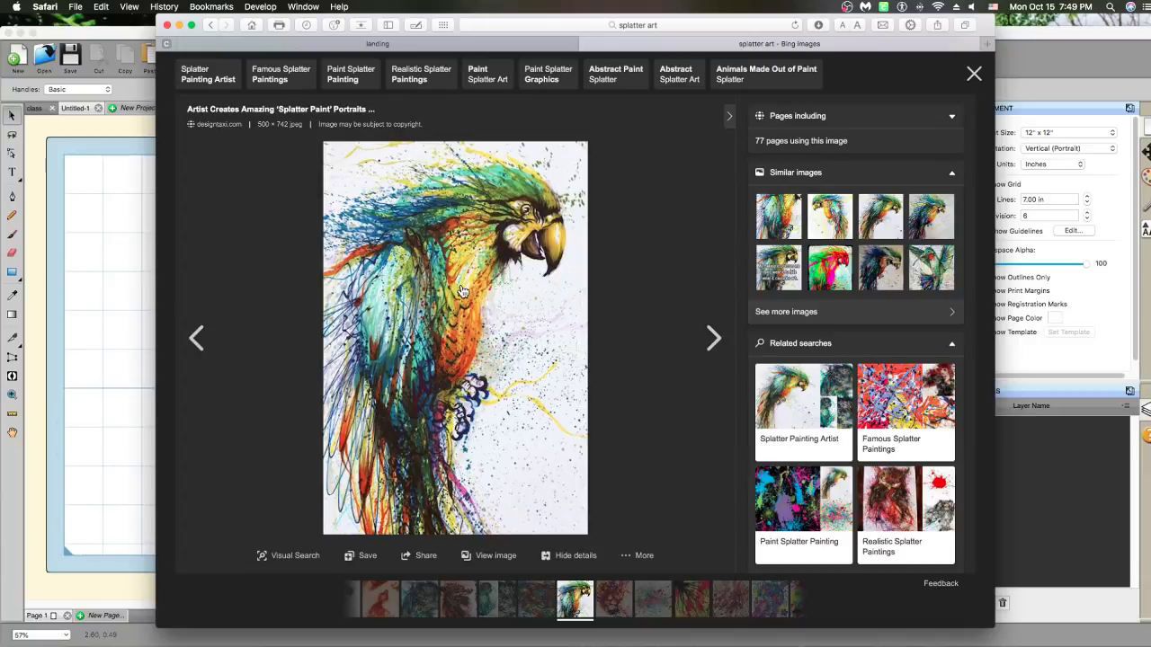
right_click(460, 291)
click(503, 324)
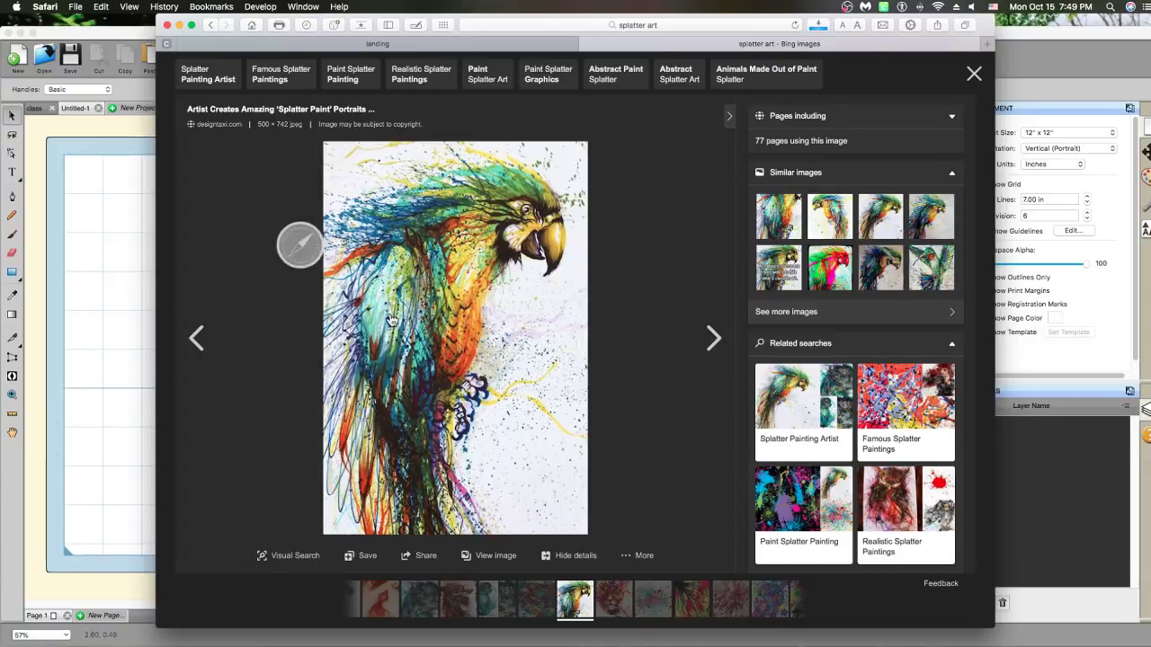
click(818, 26)
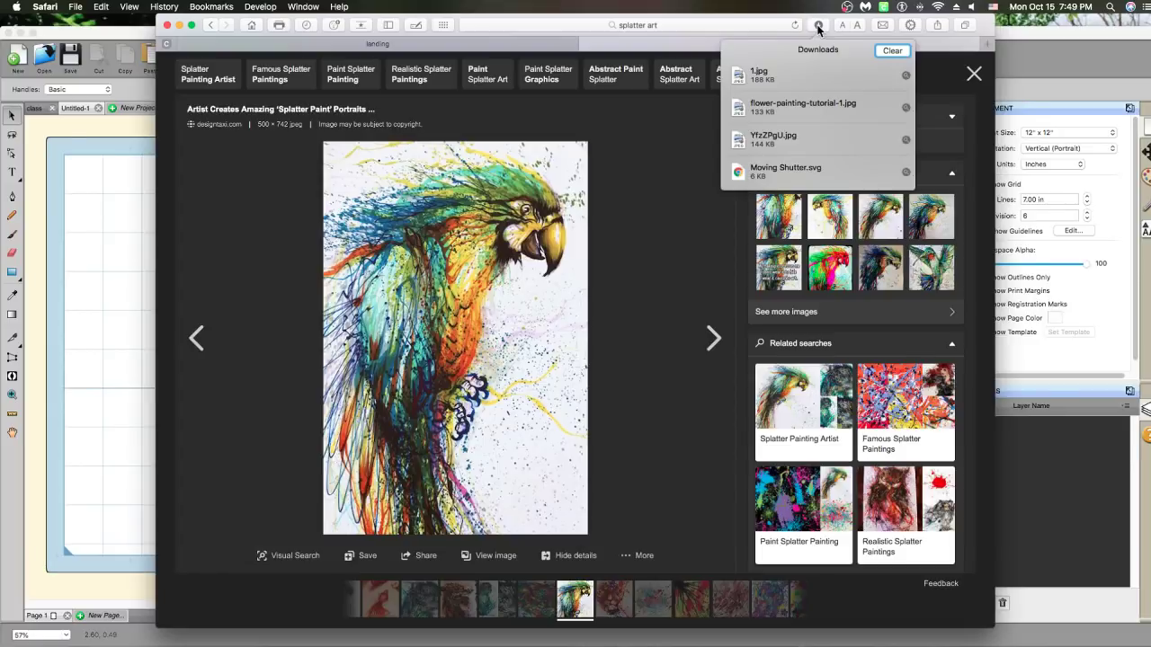
Switch to Sure Cuts A Lot and trace the downloaded 1.jpg in Color Layers mode with a maximum of 10 colors
click(95, 217)
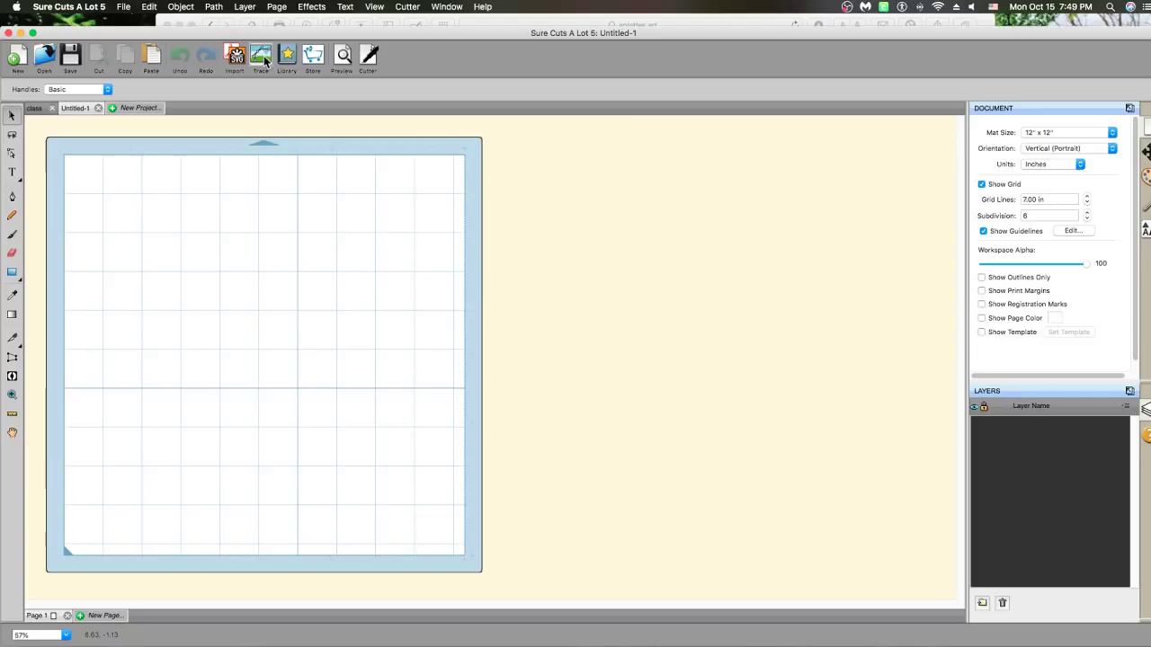
click(261, 58)
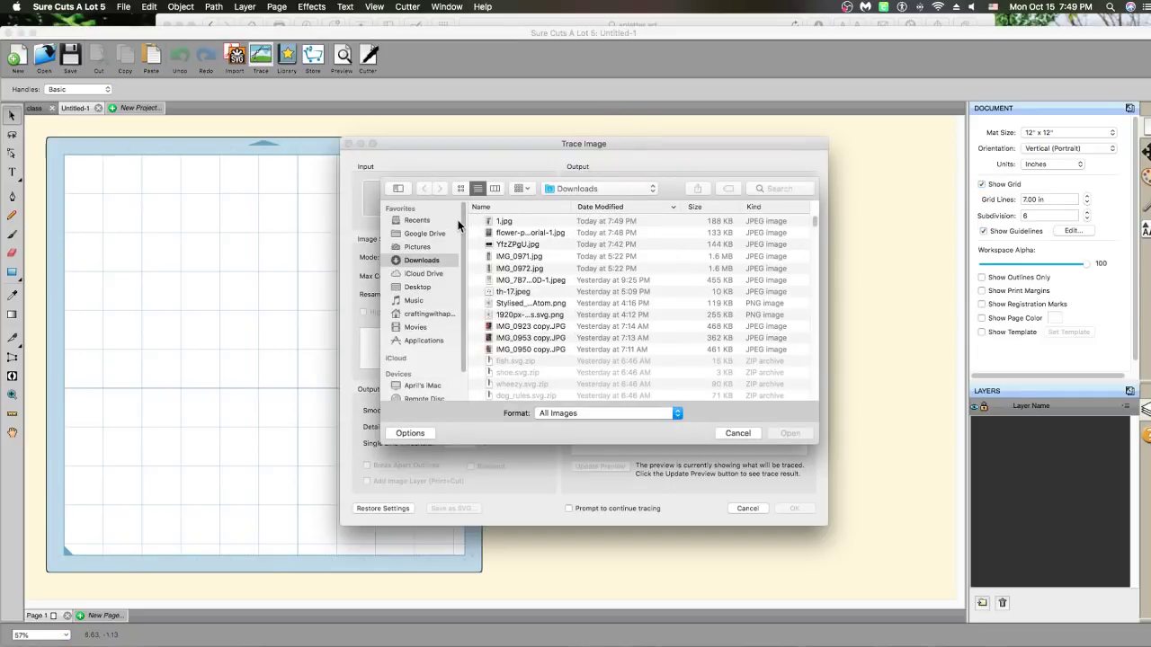
click(490, 222)
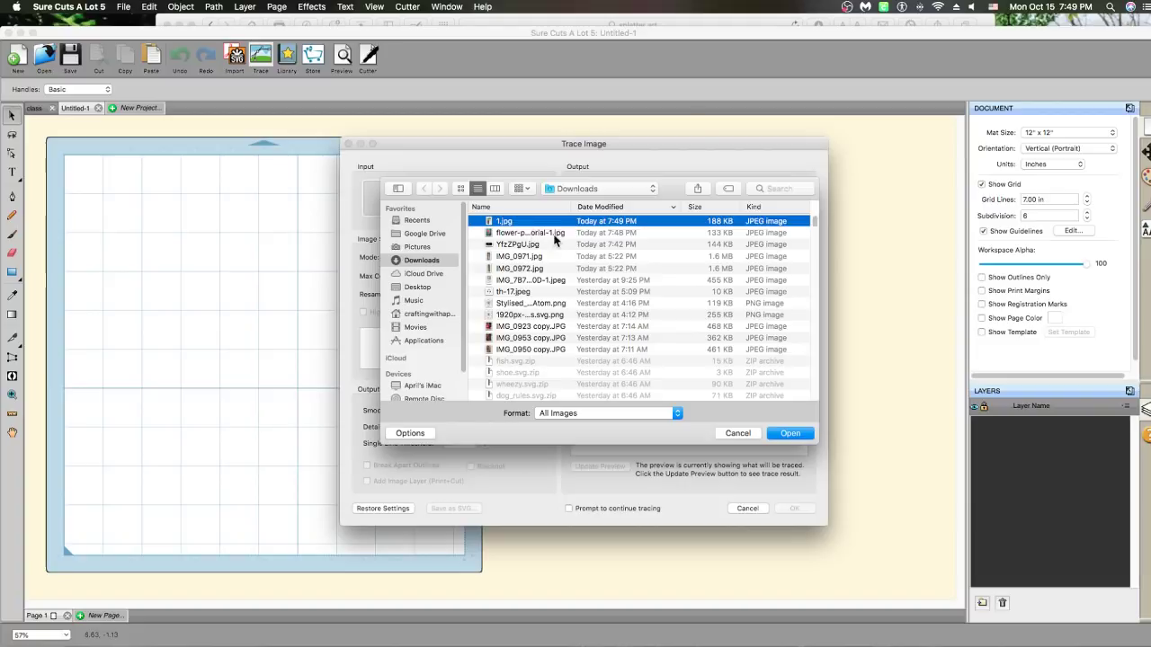
click(791, 433)
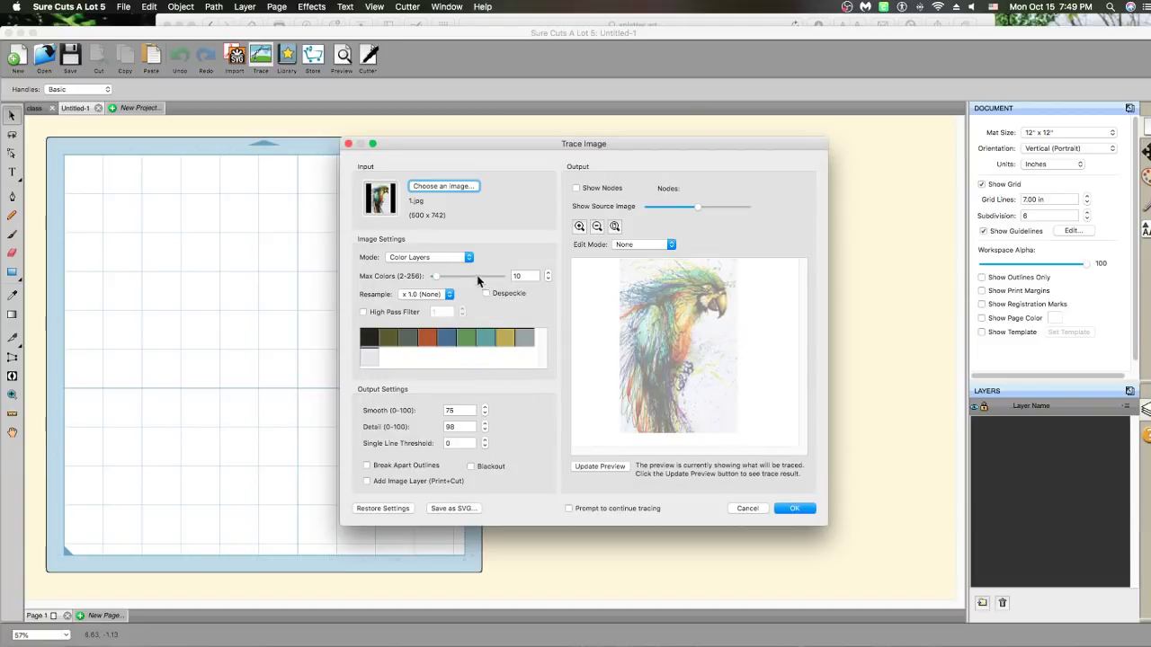
click(790, 508)
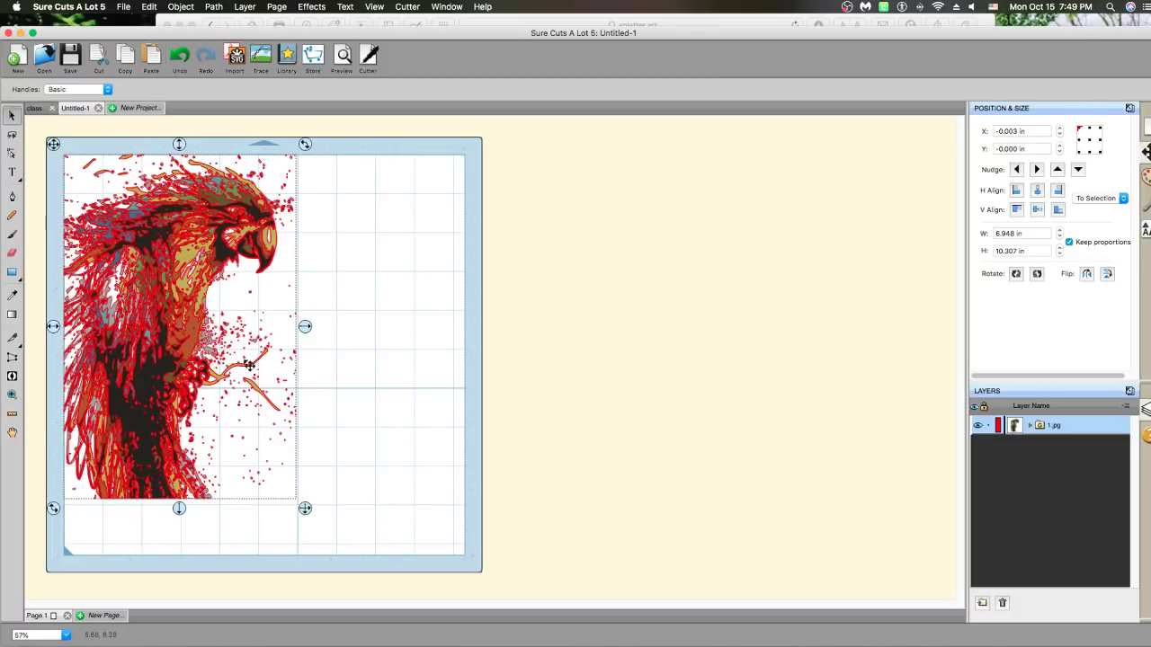
Select the whole traced parrot on the mat and ungroup it into its separate color layers
click(360, 417)
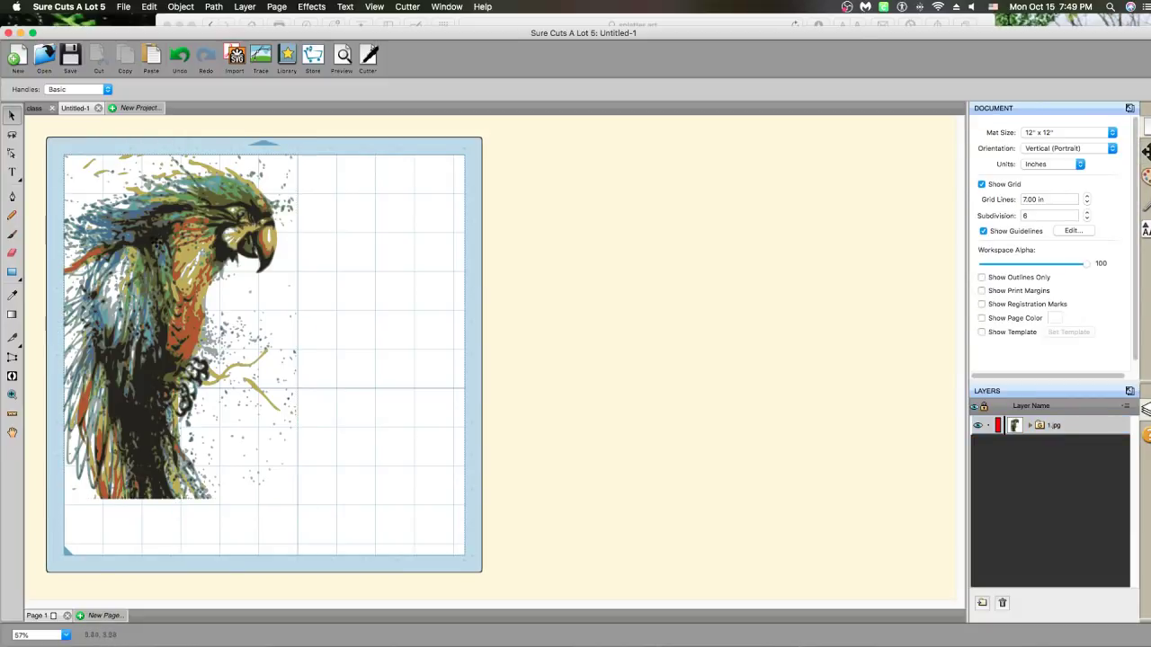
drag(43, 128, 411, 566)
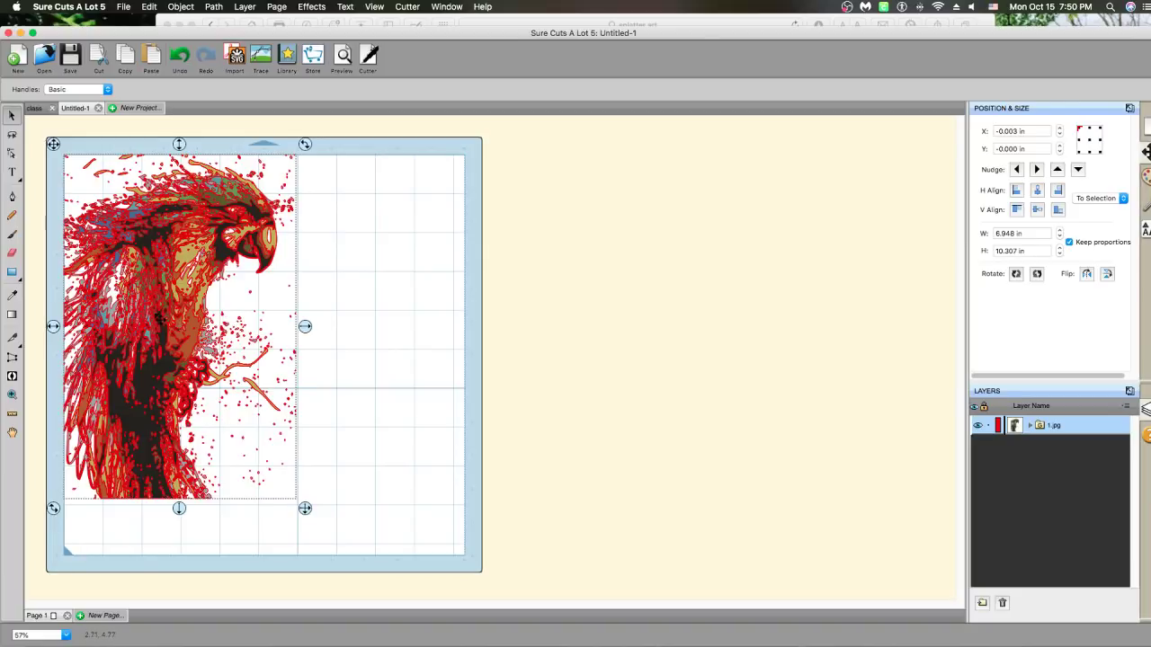
right_click(171, 268)
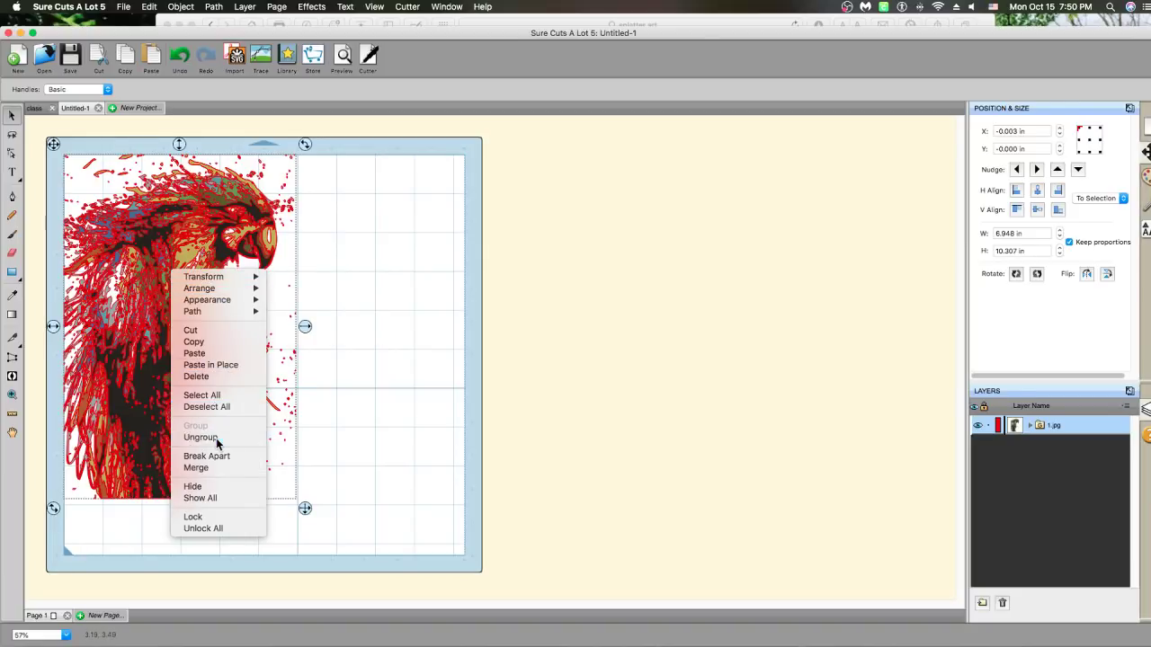
click(200, 438)
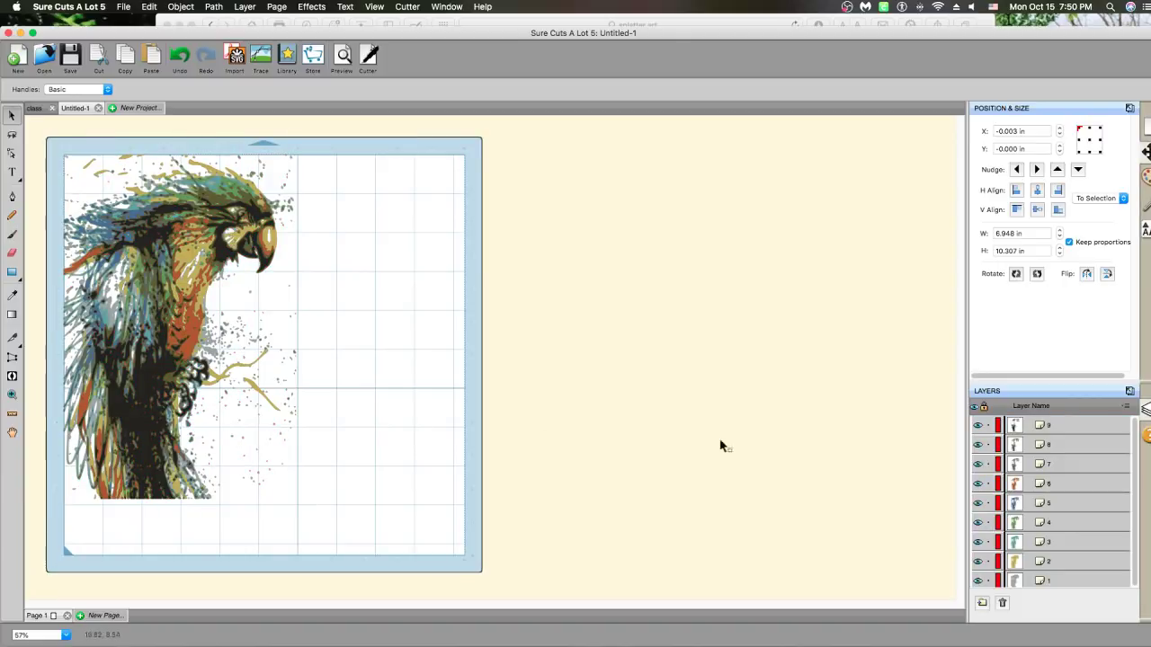
drag(1028, 431, 1016, 433)
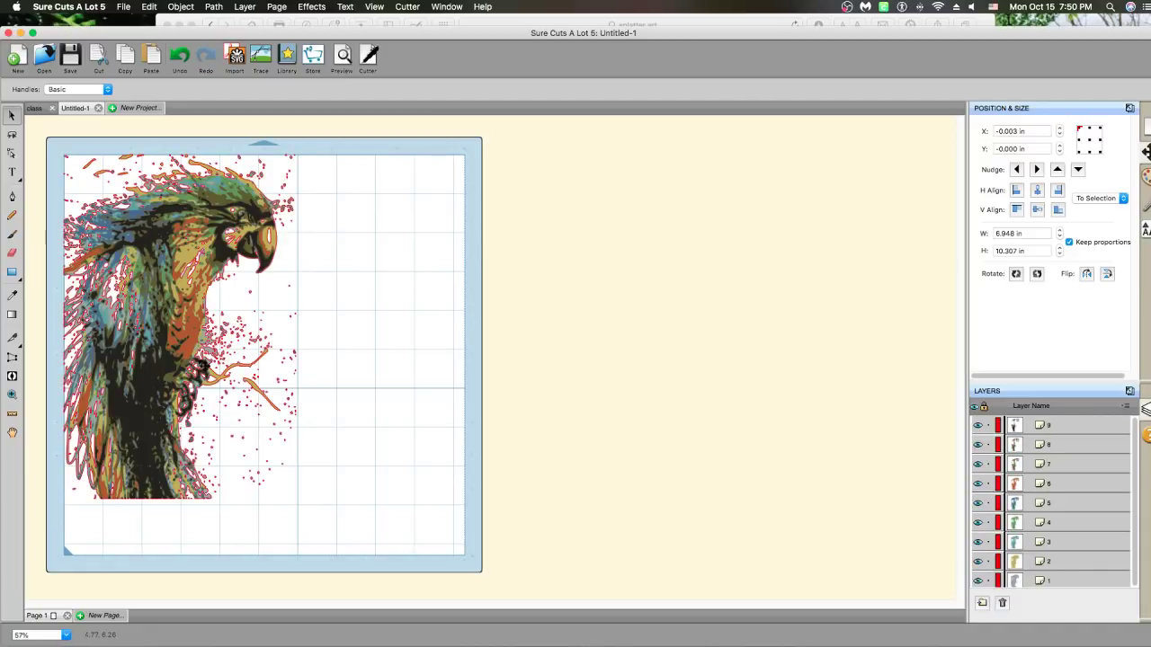
Try moving the black color layer away from the parrot, undo the move and clear the selection
drag(202, 366, 395, 312)
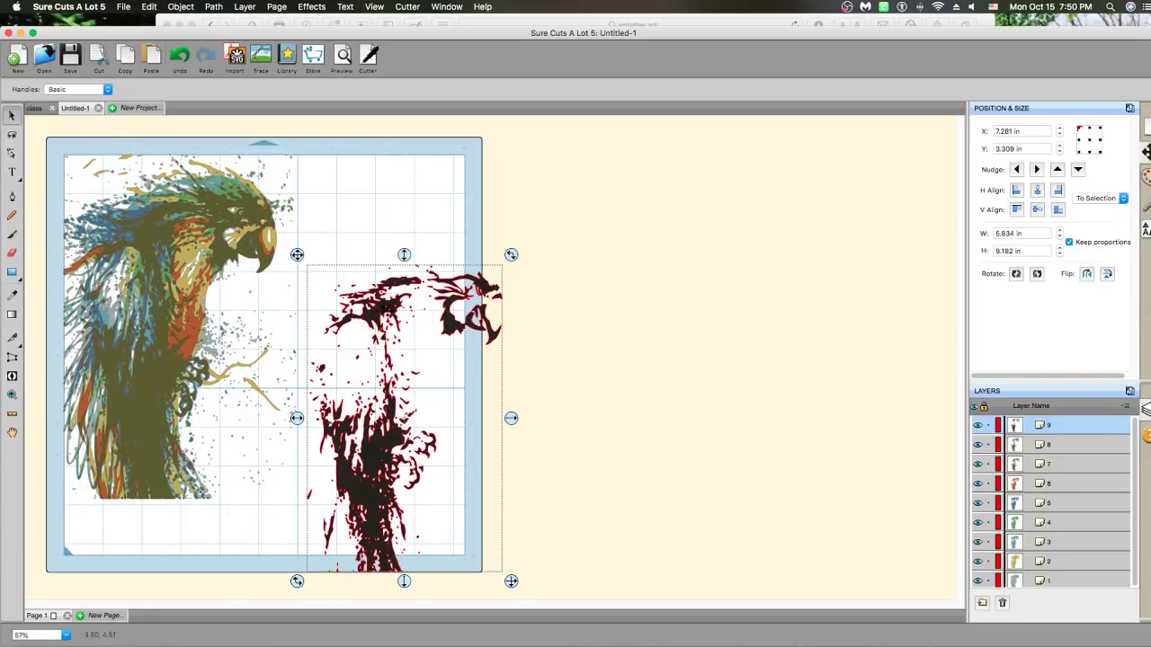
click(183, 64)
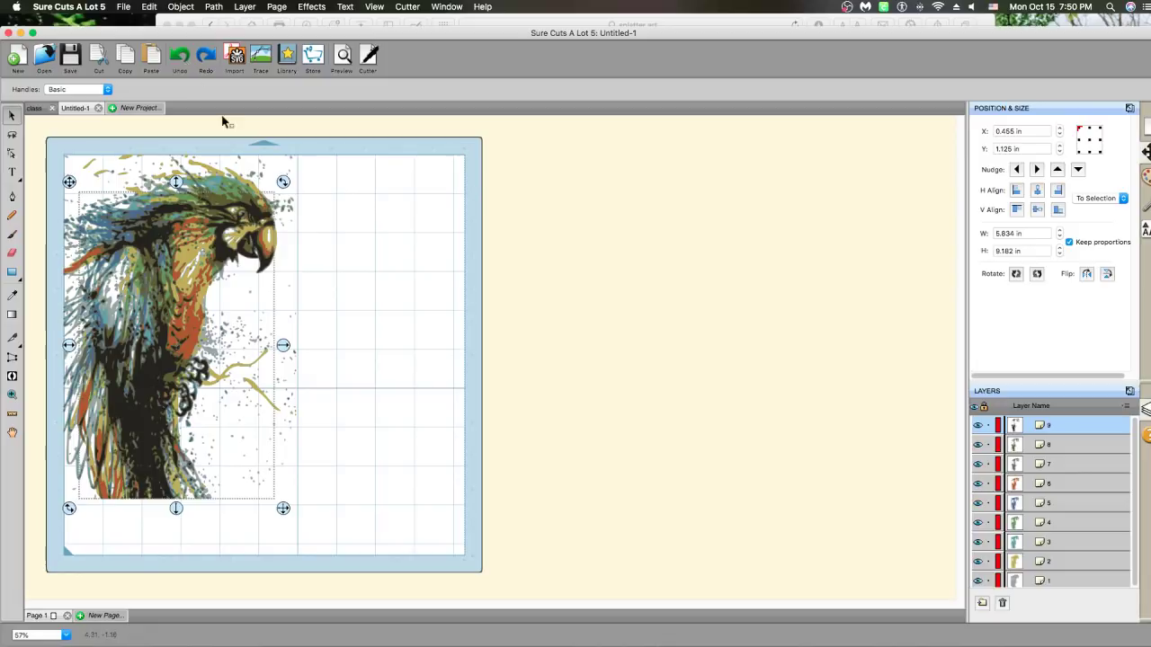
click(370, 256)
drag(40, 133, 228, 142)
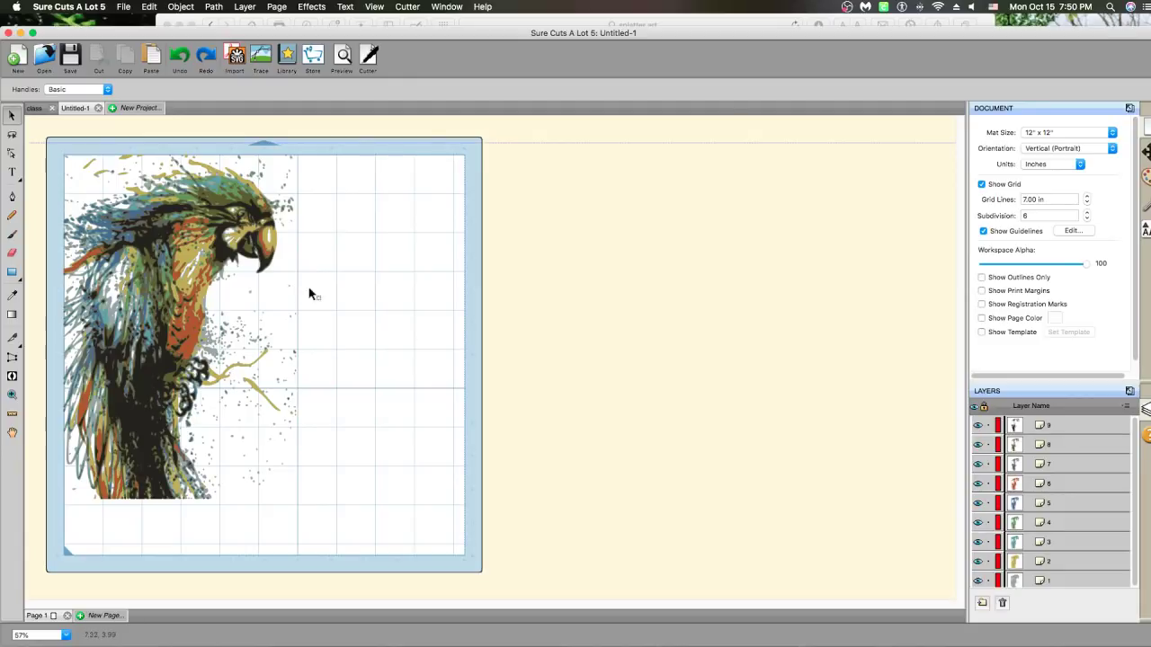
click(216, 11)
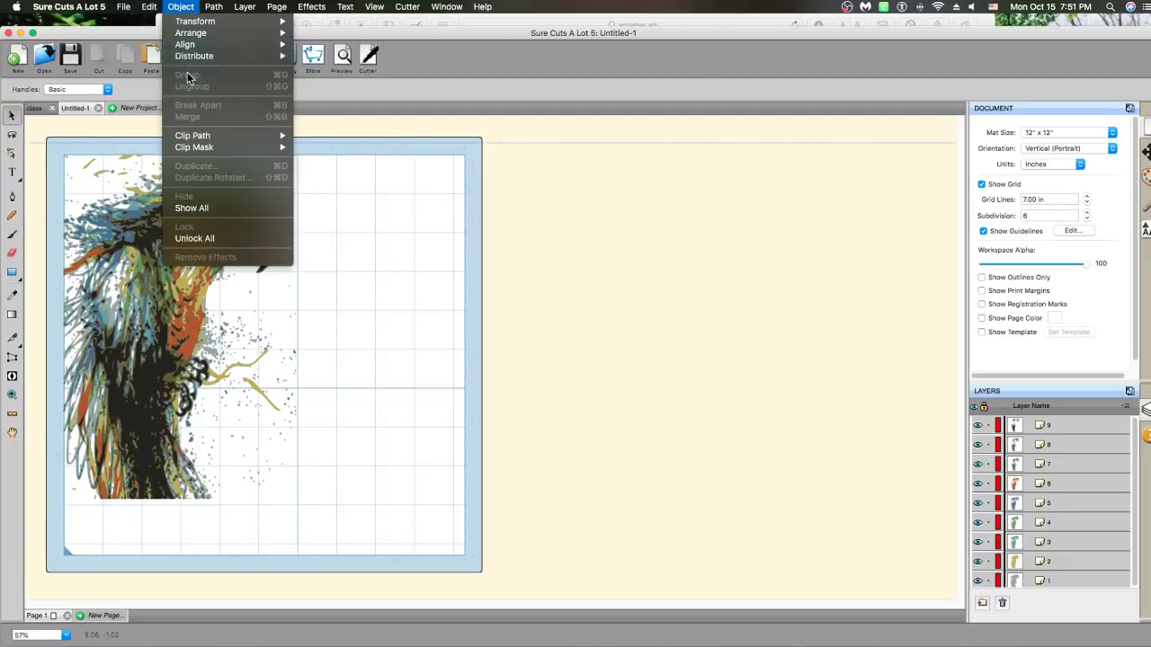
mouse_move(153, 8)
click(141, 282)
right_click(140, 282)
click(399, 286)
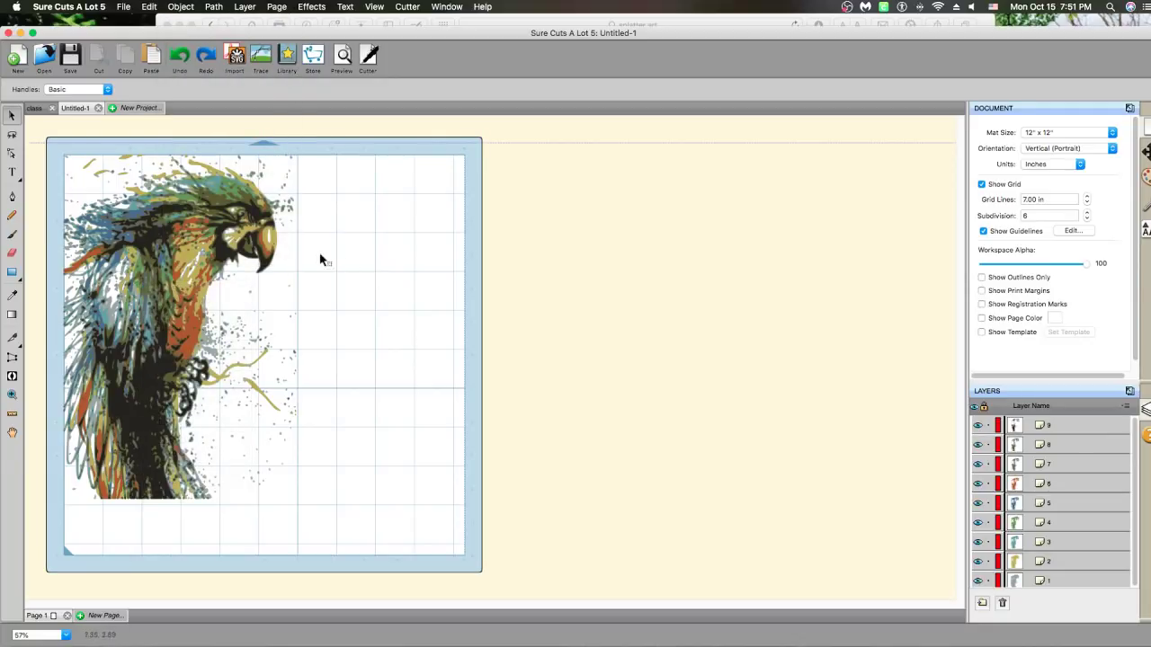
Pull the black, red-orange, green, yellow and olive color layers of the parrot apart across and beyond the mat
drag(99, 254, 308, 249)
drag(182, 254, 497, 256)
drag(302, 268, 689, 268)
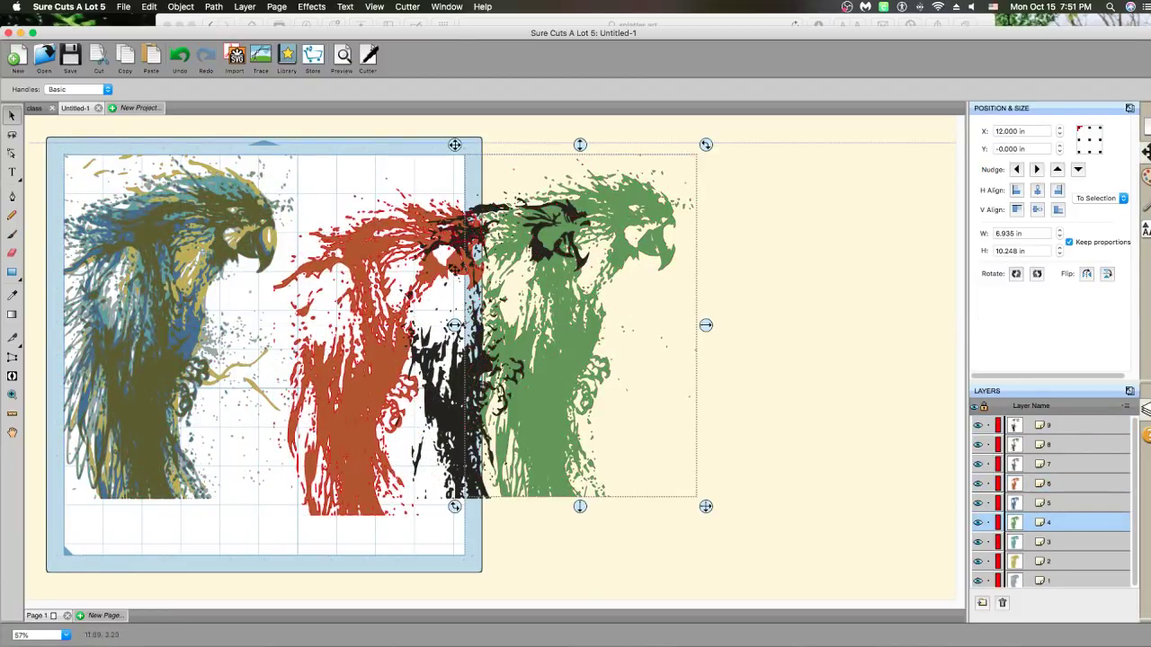
click(252, 254)
drag(252, 253, 615, 276)
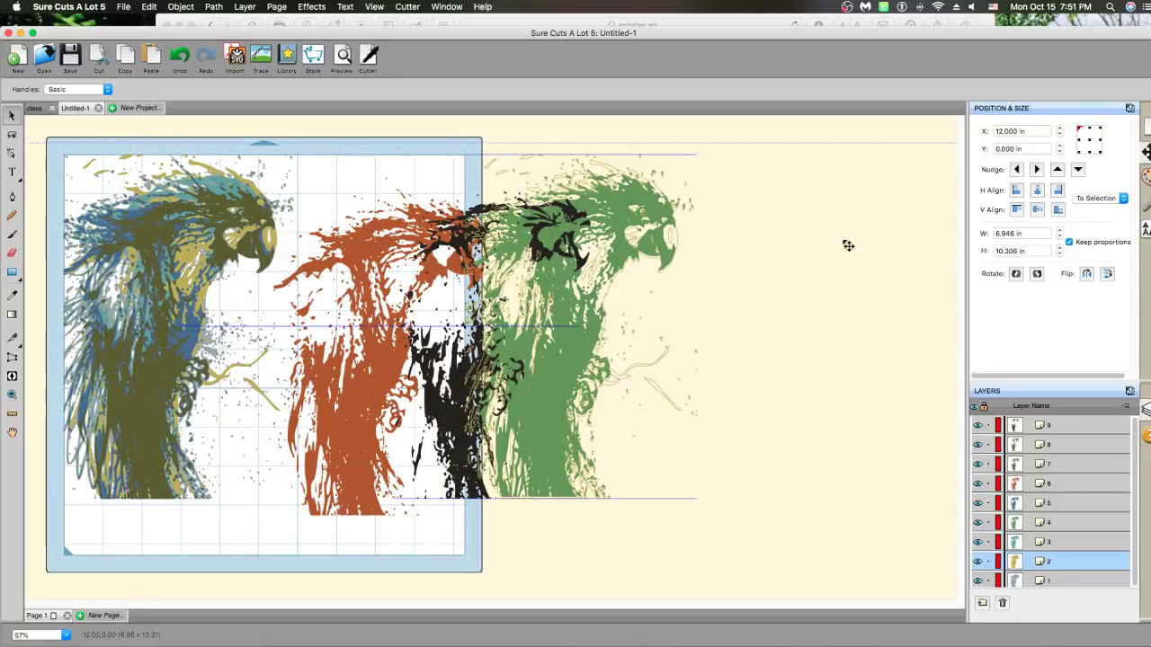
drag(591, 276, 440, 292)
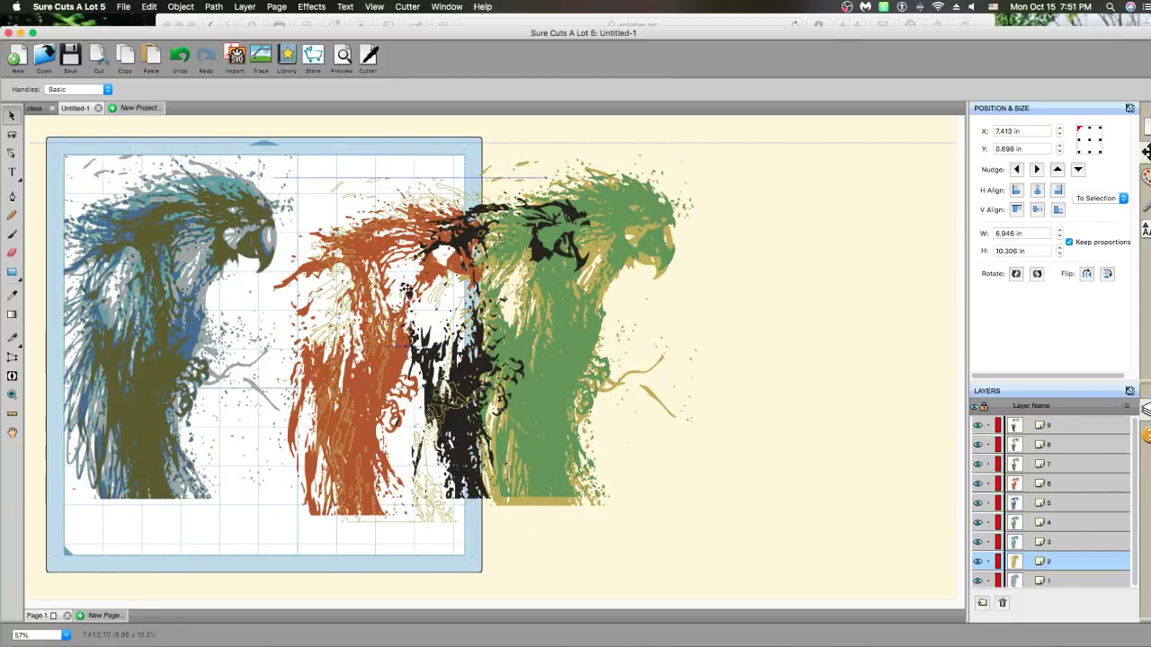
click(693, 270)
drag(467, 287, 439, 286)
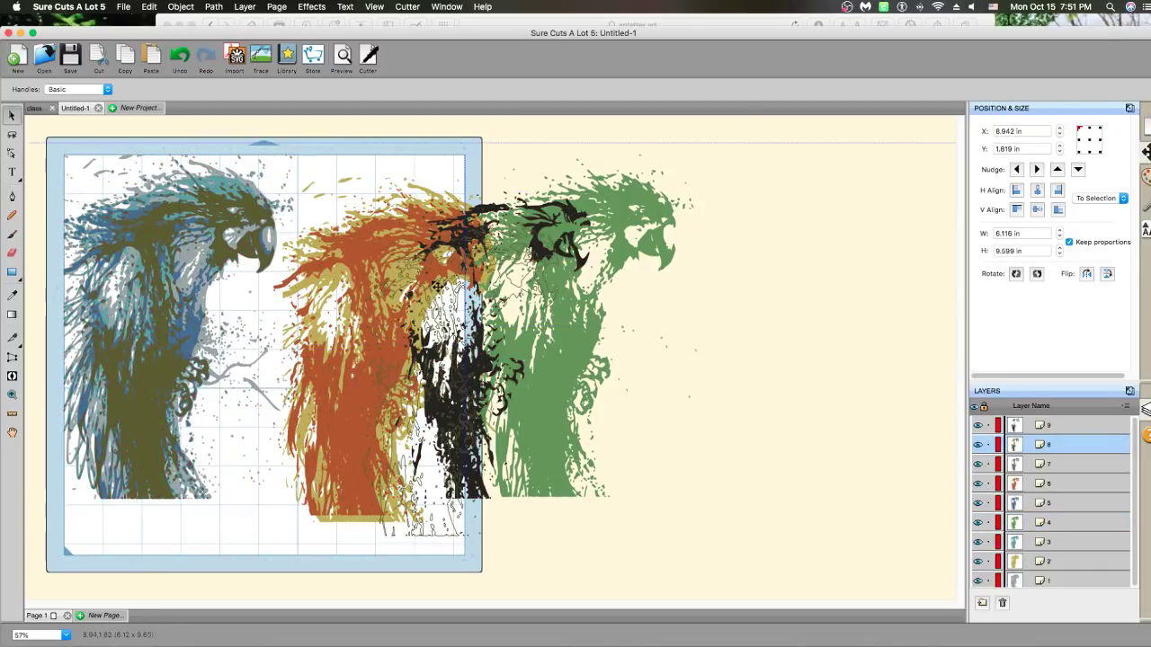
Undo the layer moves and the ungrouping of the traced parrot
click(180, 56)
click(180, 55)
click(180, 56)
click(179, 56)
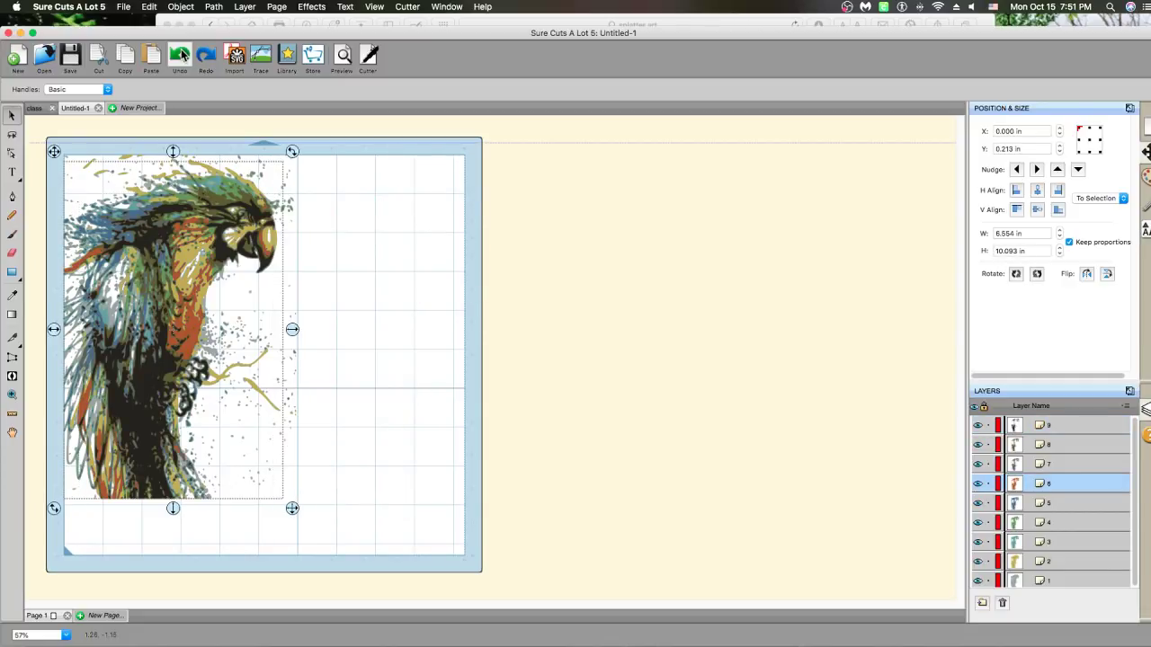
click(180, 56)
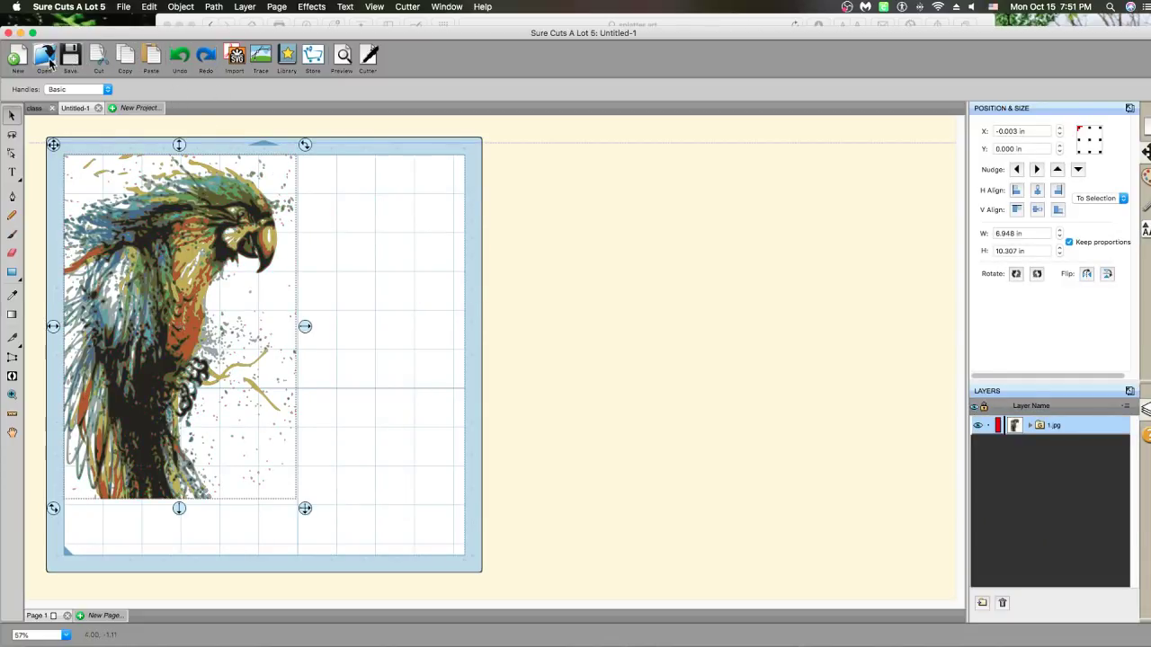
Export the grouped parrot to the Desktop as an SVG file named parrot
click(125, 7)
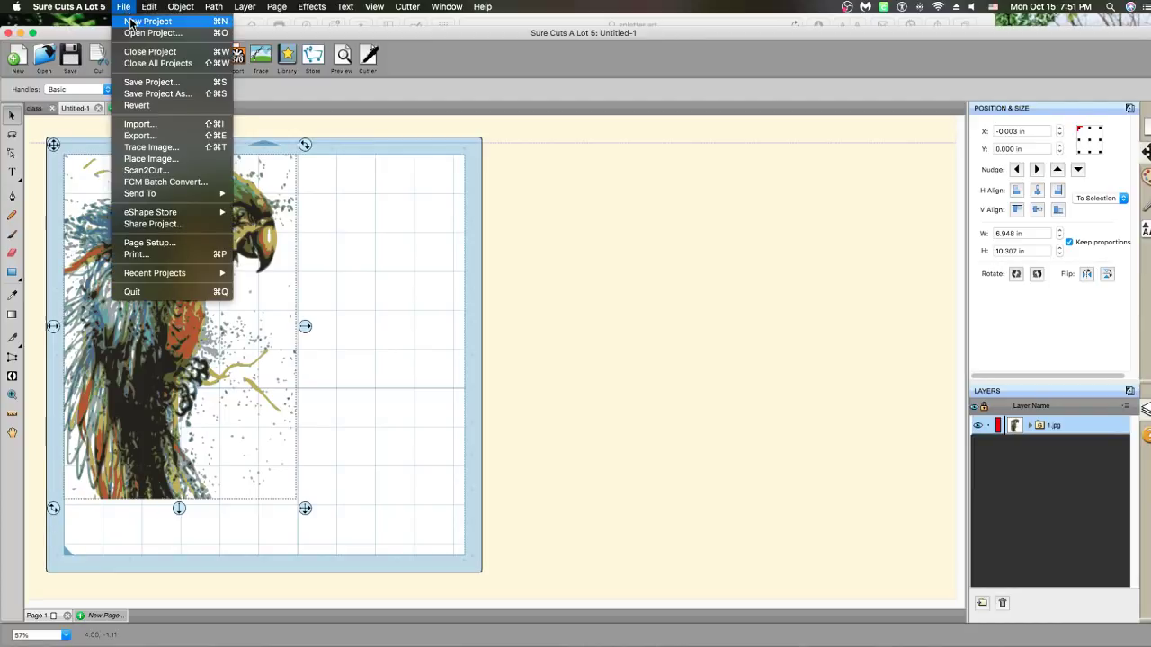
click(149, 136)
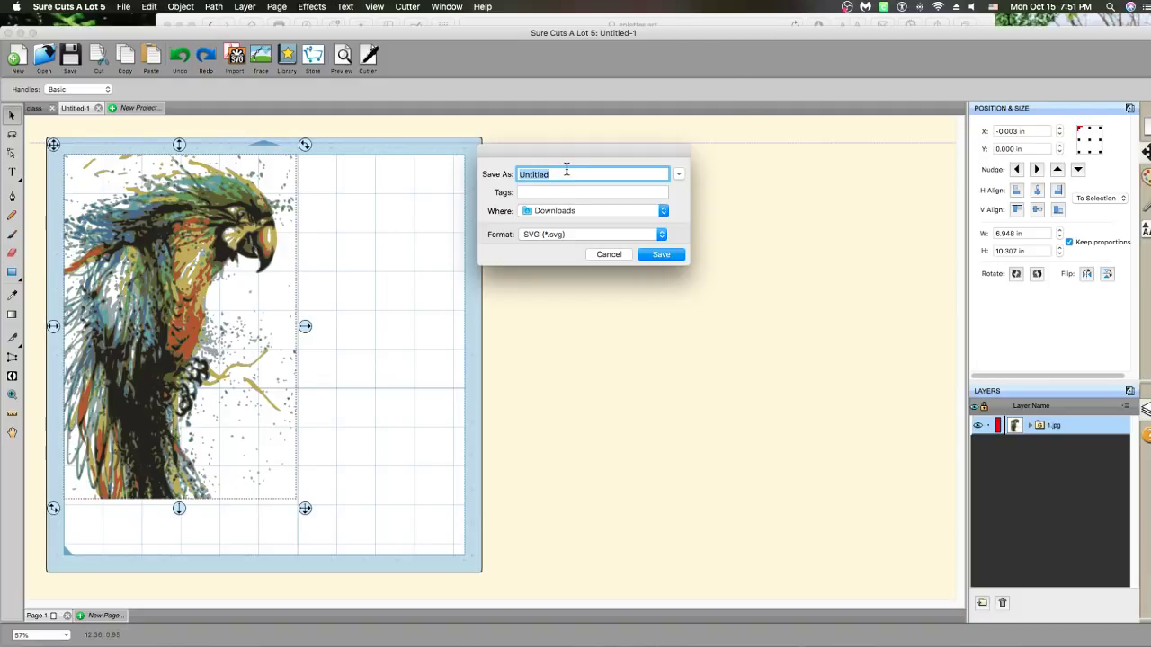
text(parrot)
click(569, 209)
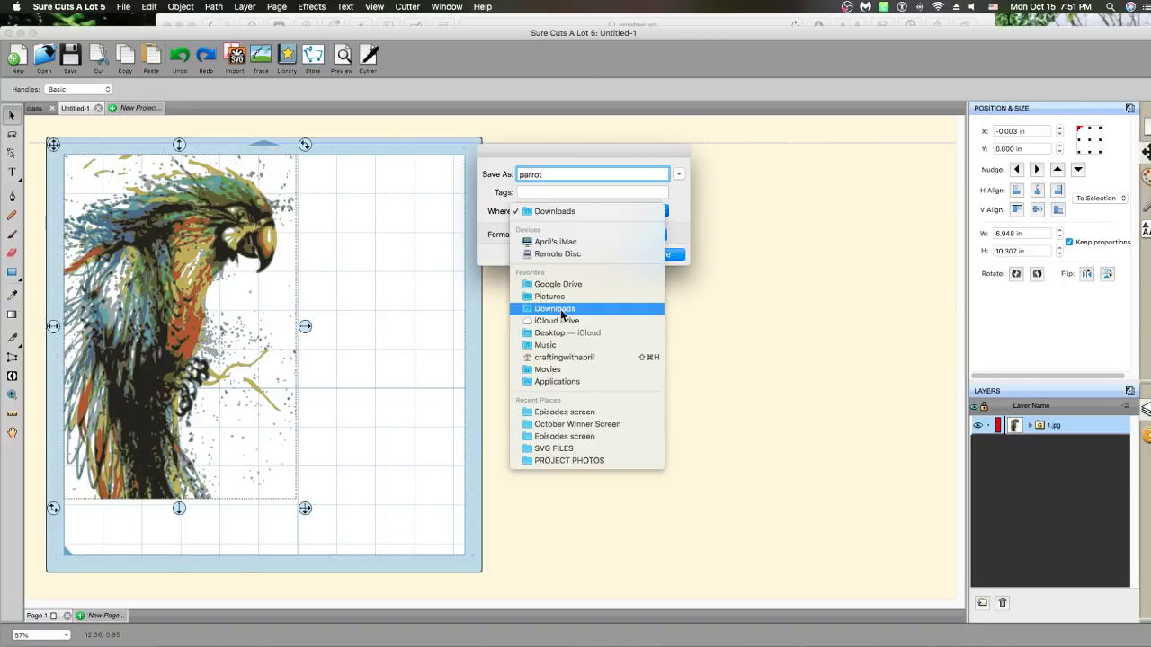
click(562, 332)
click(658, 255)
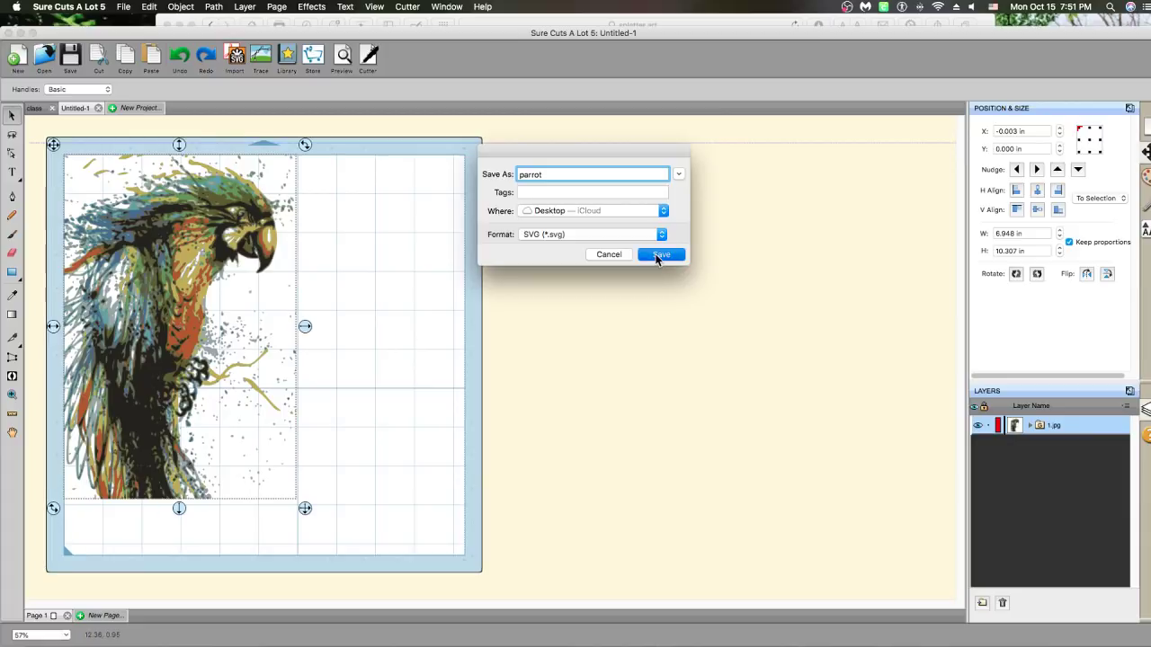
Switch to Cricut Design Space in Safari and start a new project in place of the ballerina design
click(659, 388)
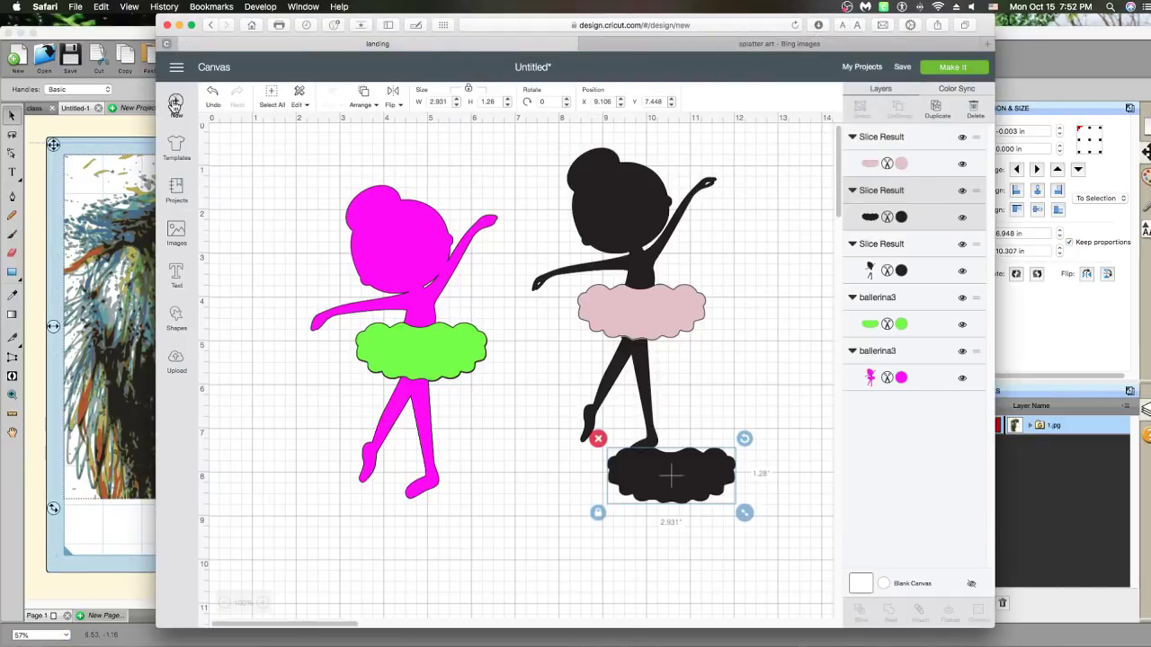
click(175, 103)
click(584, 87)
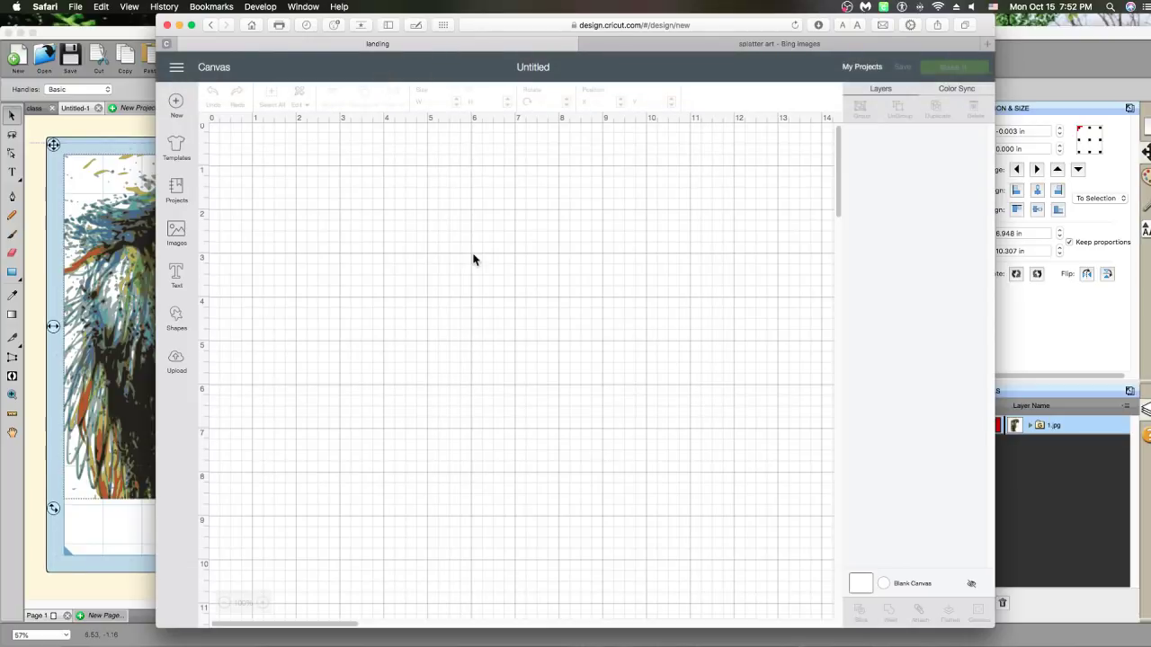
Upload parrot.svg from the Desktop as an image
click(176, 359)
click(382, 298)
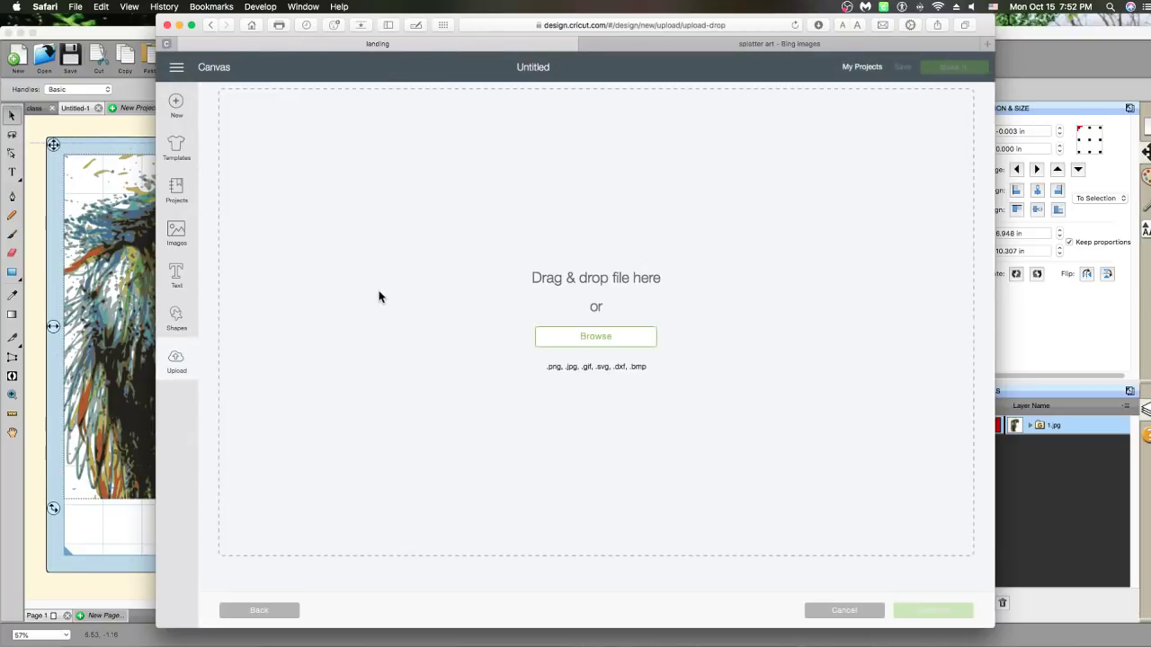
click(601, 335)
click(280, 96)
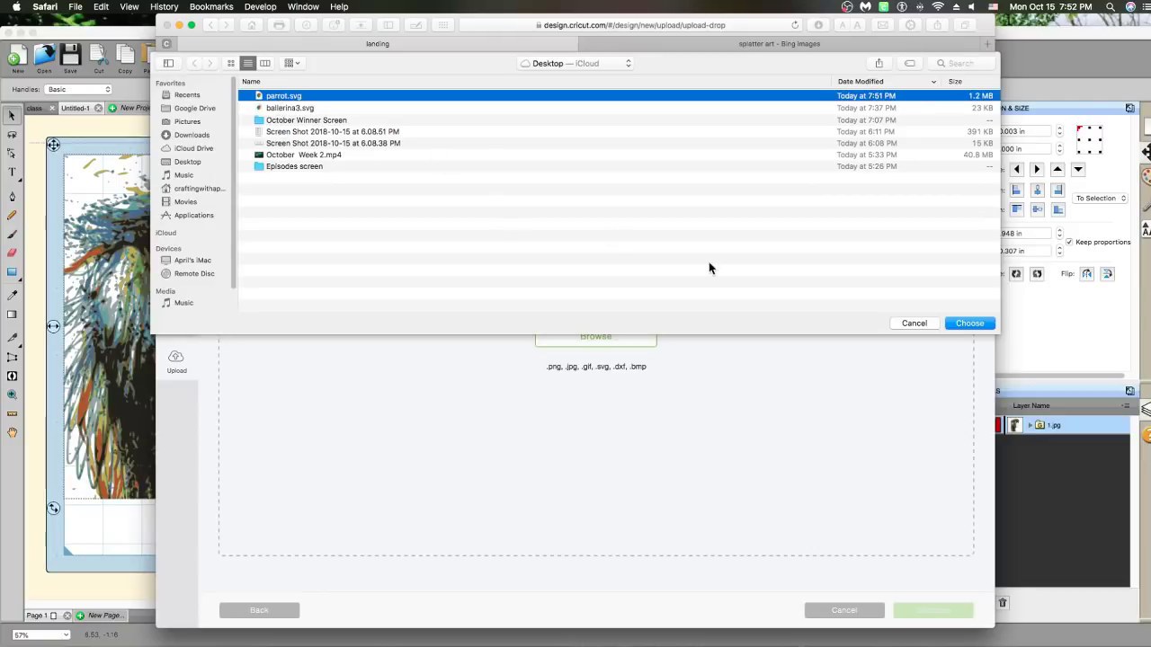
click(966, 325)
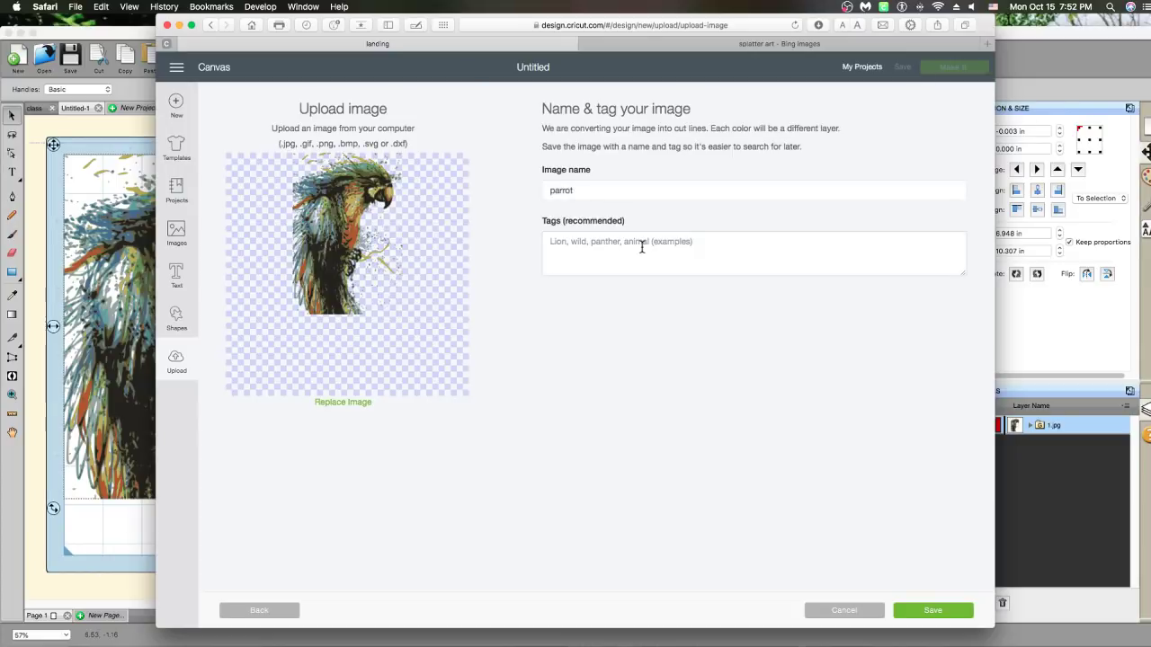
Save the uploaded image under the name parrot without tags and insert it on the canvas
click(641, 243)
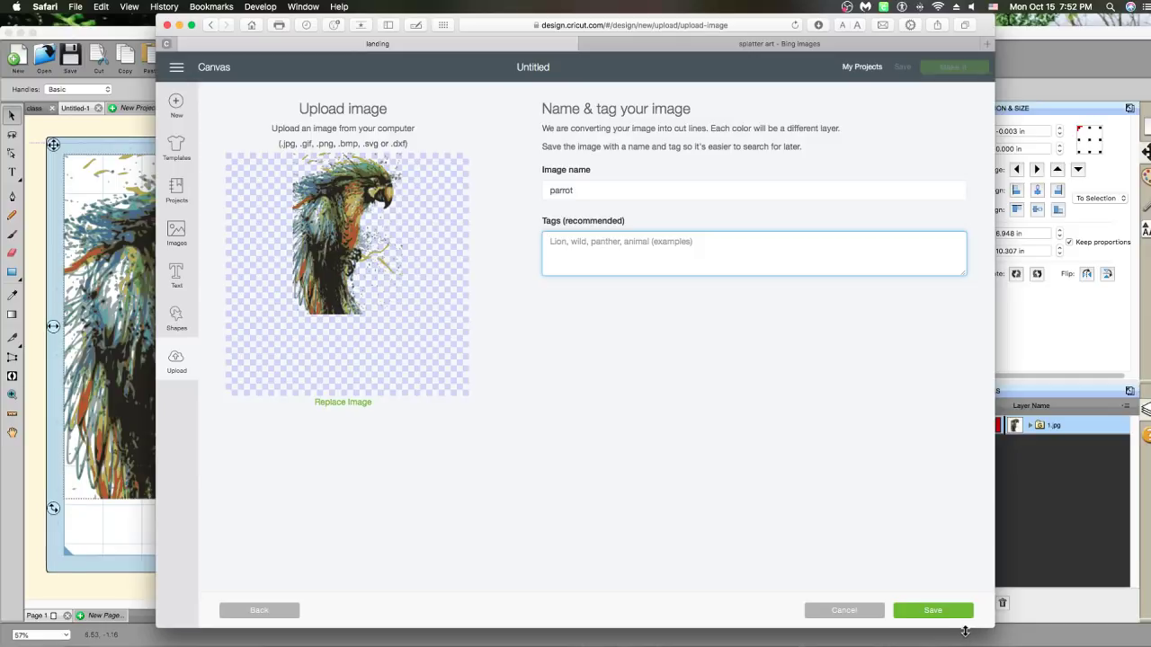
click(932, 610)
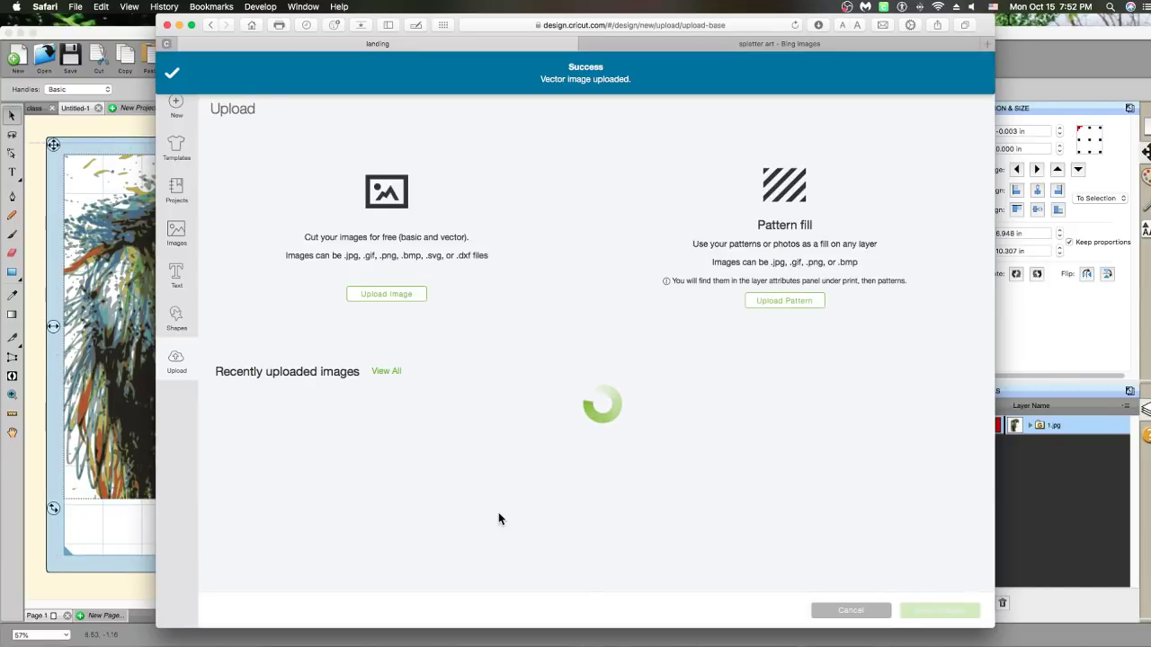
click(279, 449)
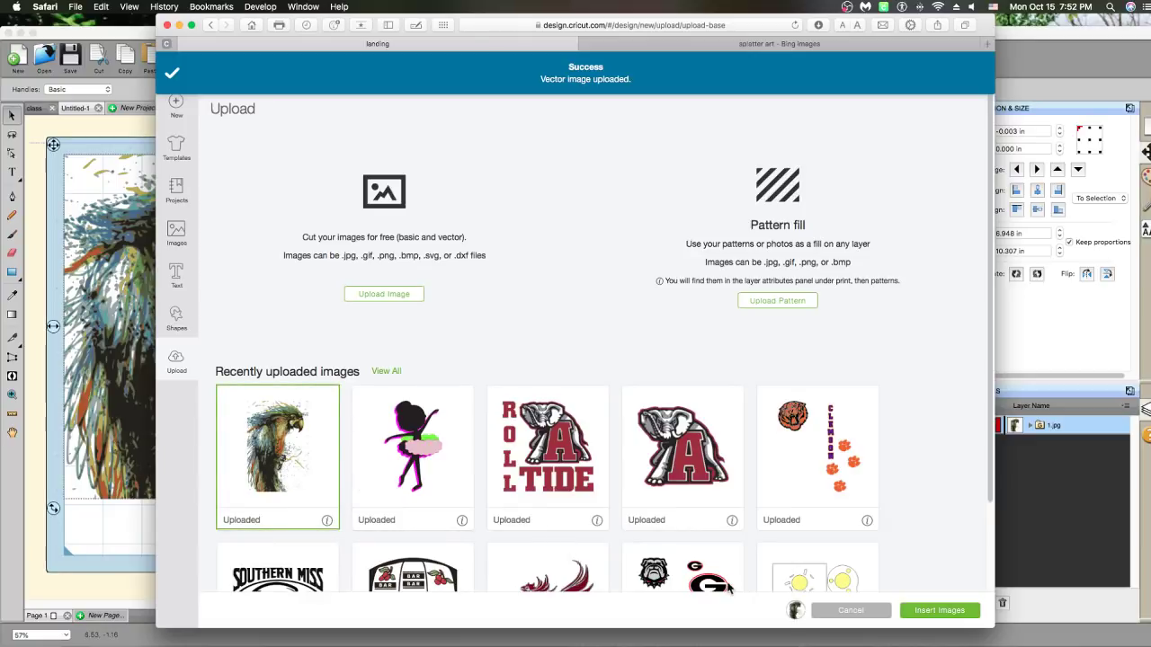
click(935, 611)
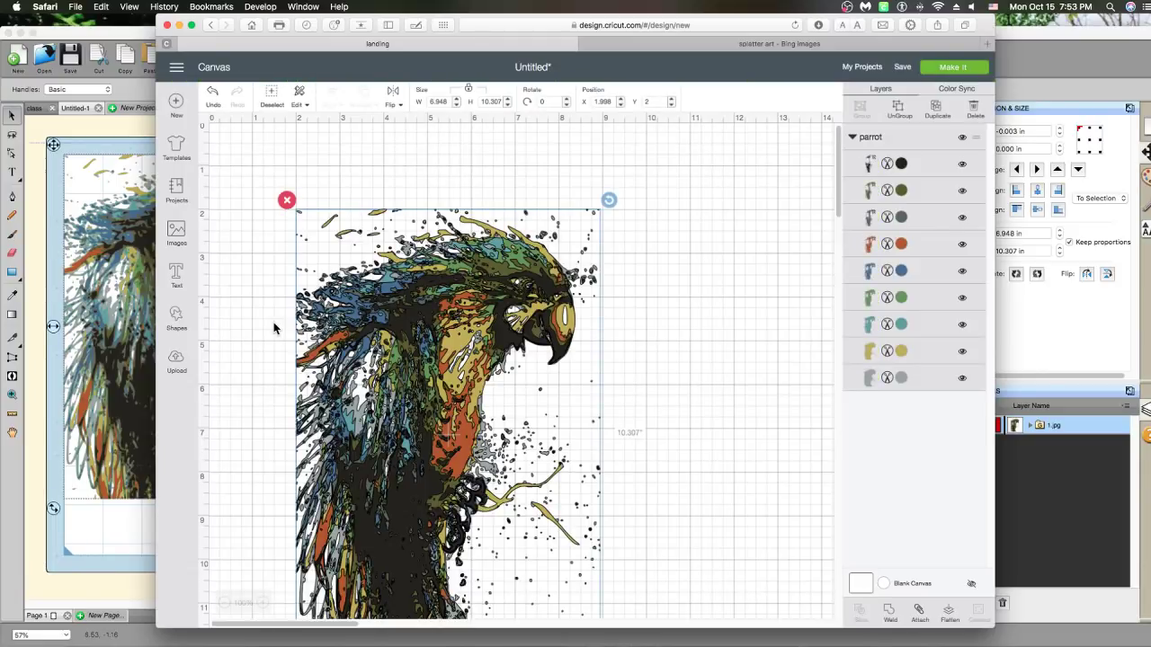
Weld all the parrot's color layers into one shape and undo the weld
scroll(275, 328, down, 3)
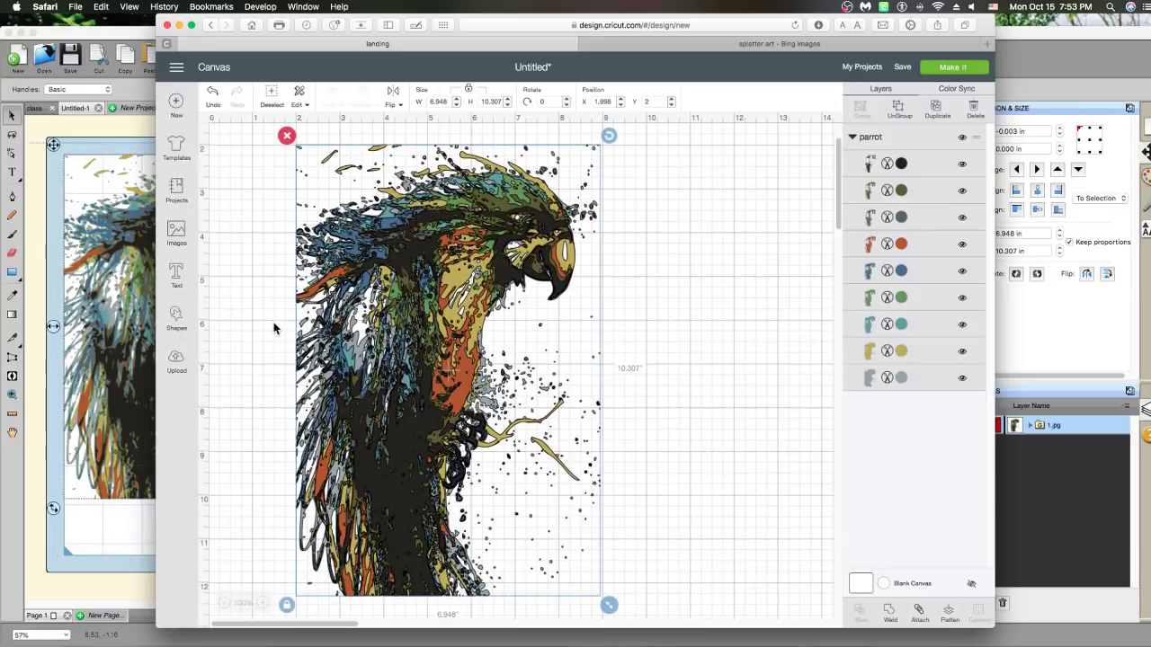
scroll(274, 328, down, 3)
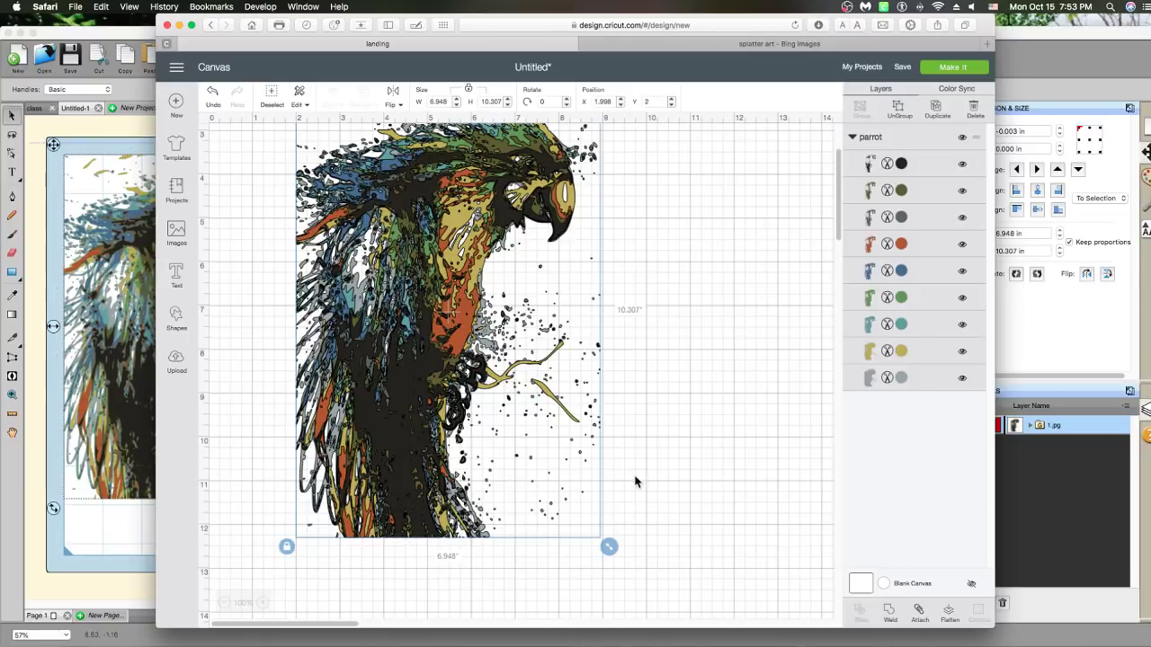
click(860, 586)
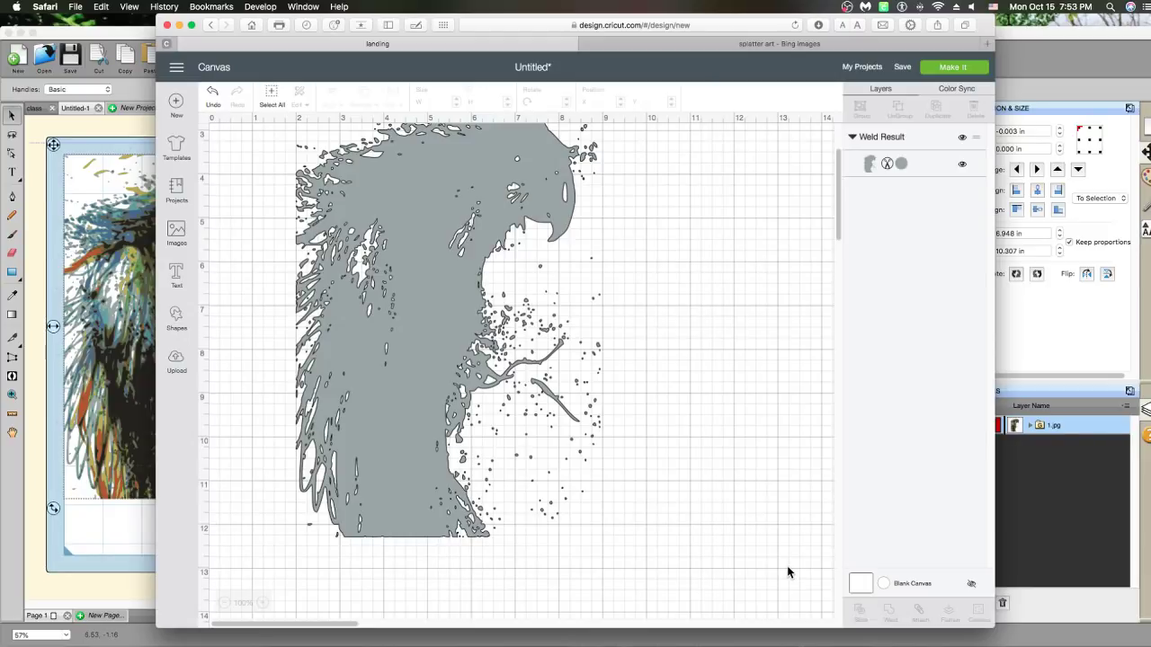
click(212, 95)
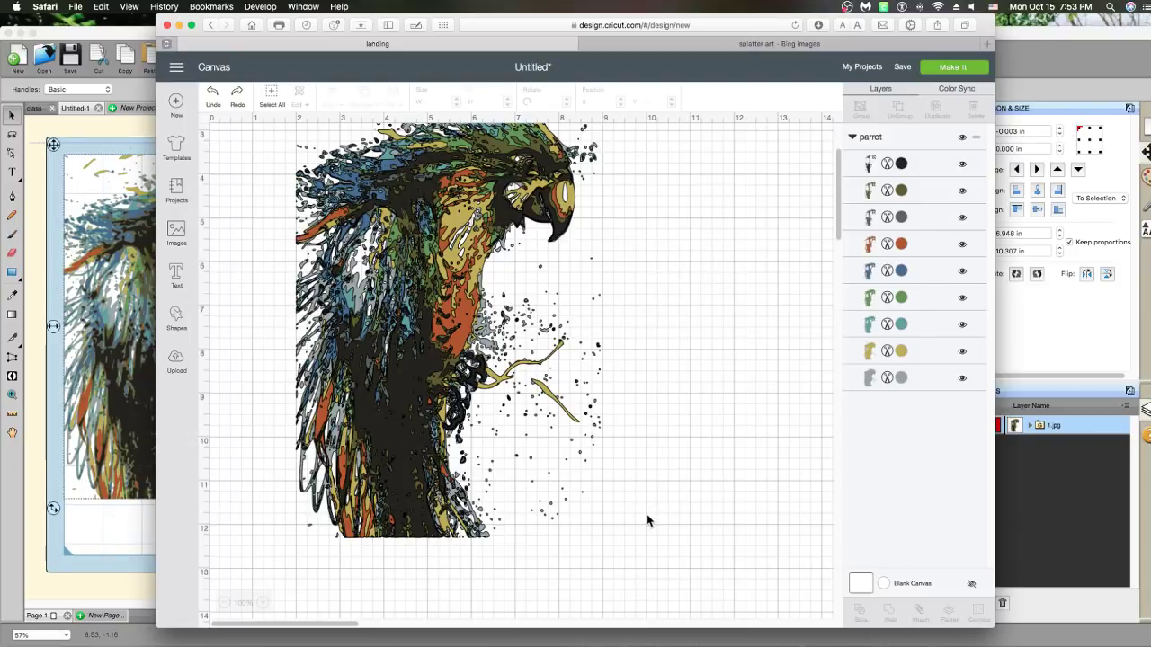
Flatten all the parrot's layers into one printable image and move it to about X 3.6, Y 2.7
drag(648, 520, 584, 504)
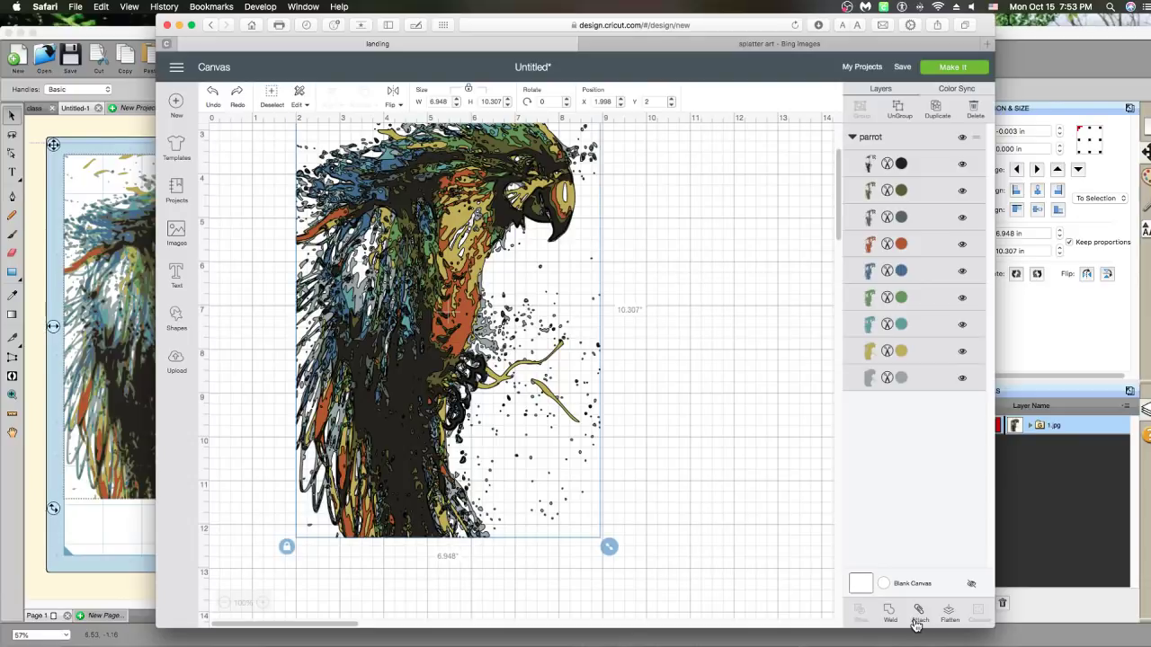
click(949, 615)
drag(435, 339, 754, 417)
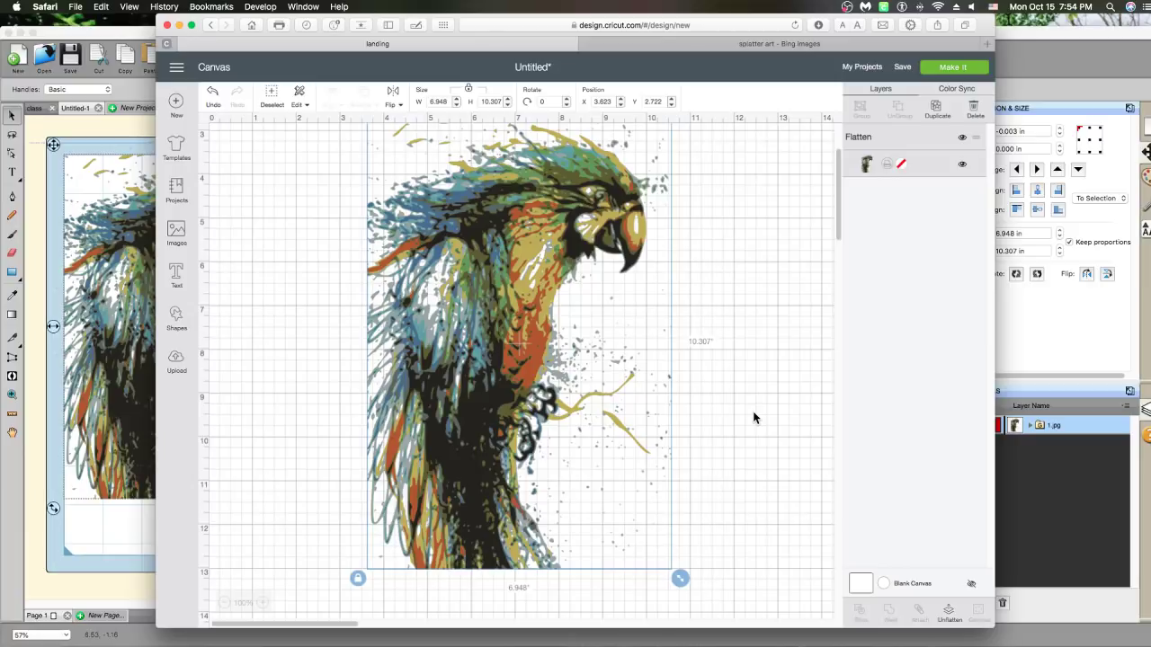
Minimize the browser to return to Sure Cuts A Lot and delete the whole parrot from the mat
click(179, 24)
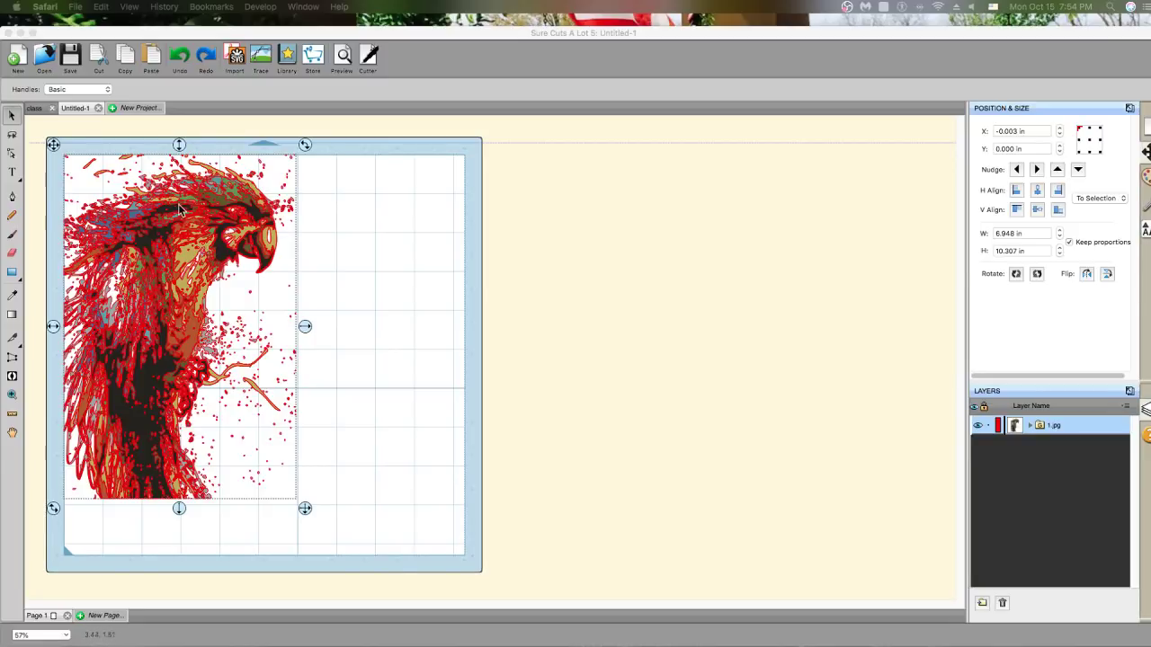
click(268, 250)
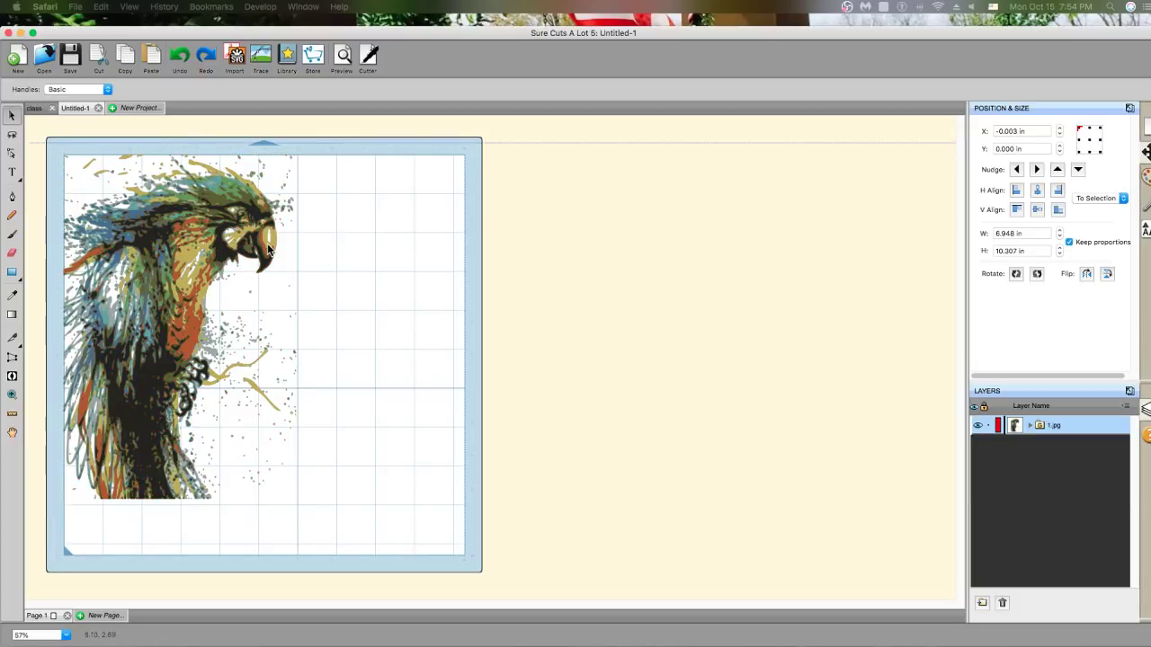
click(268, 250)
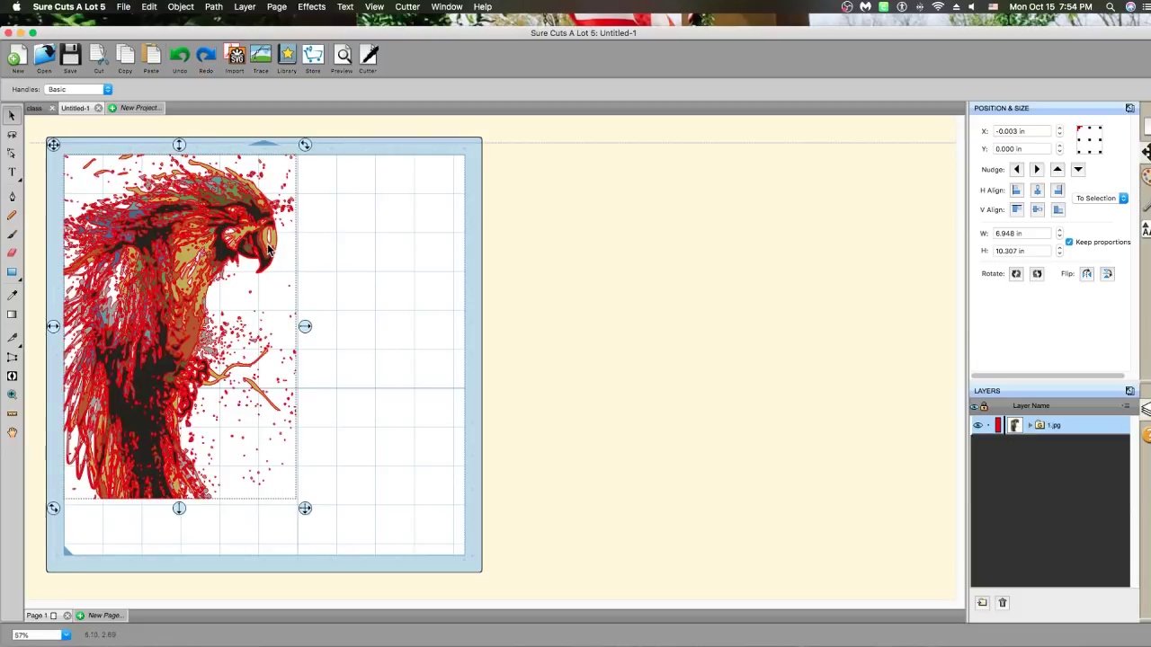
key(Delete)
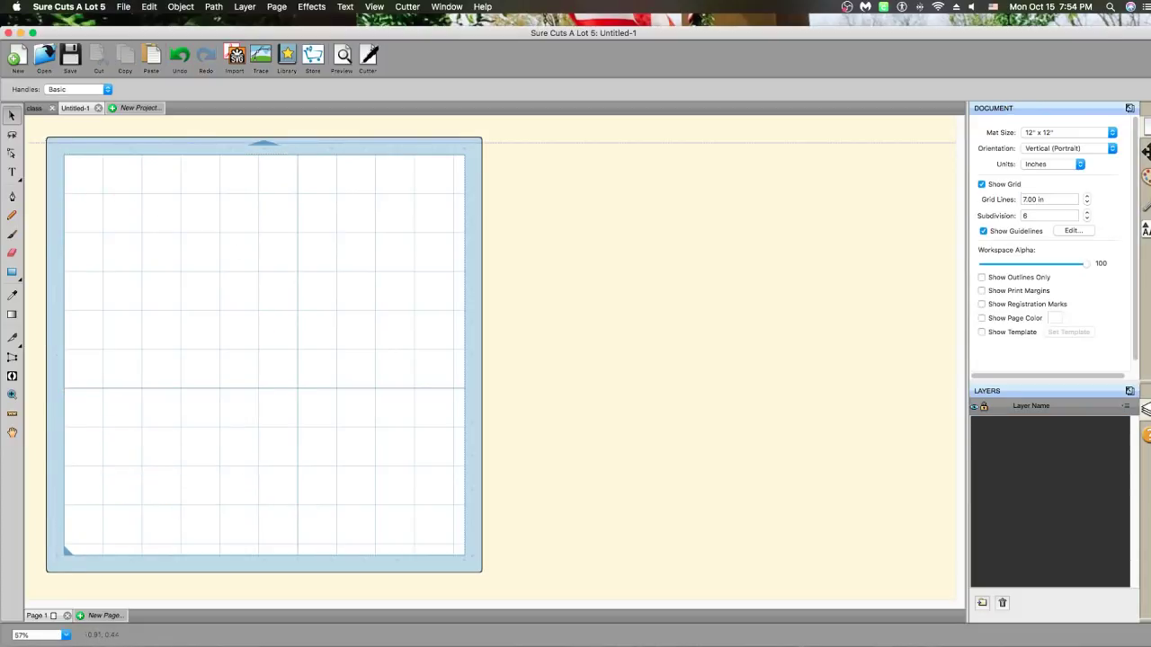
Open the shape library and move its window clear of the mat
click(287, 57)
drag(524, 74, 663, 125)
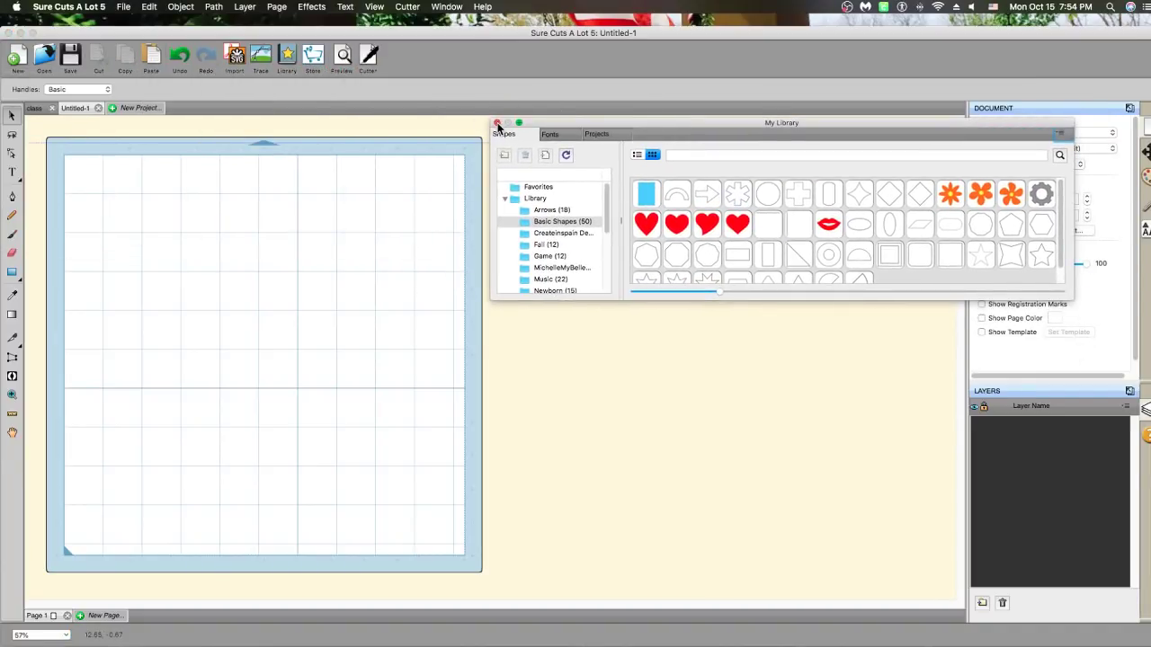
Add the Oval Horizontal basic shape from the library, close the library and move the oval to about X 8.9, Y 2.1
double_click(846, 236)
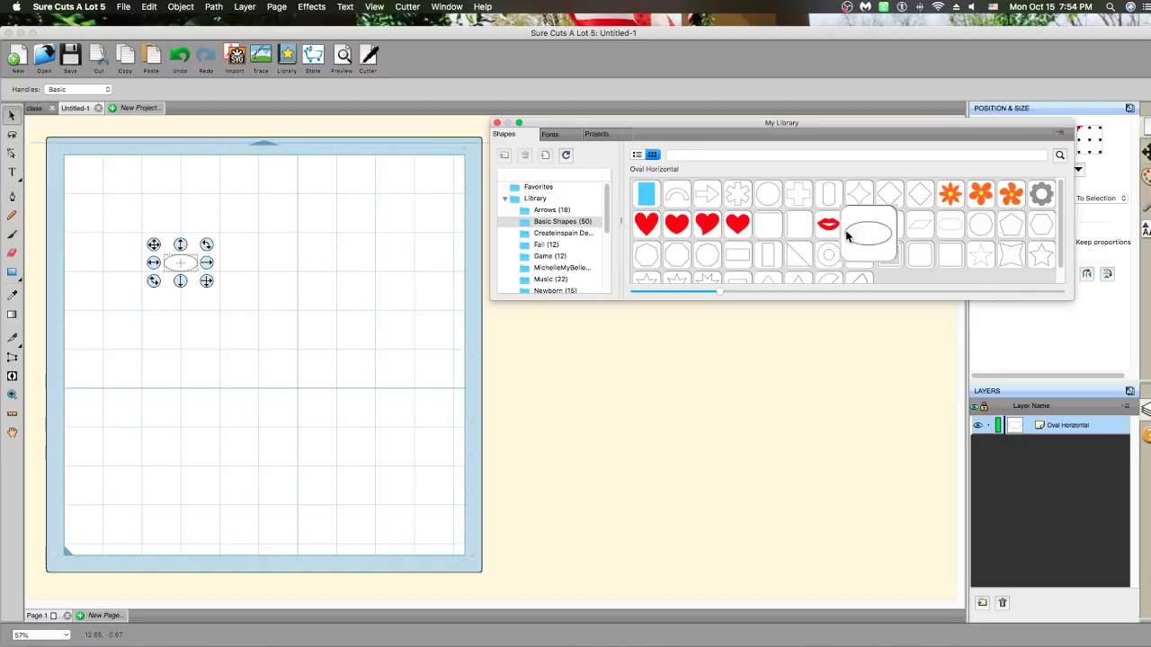
click(495, 124)
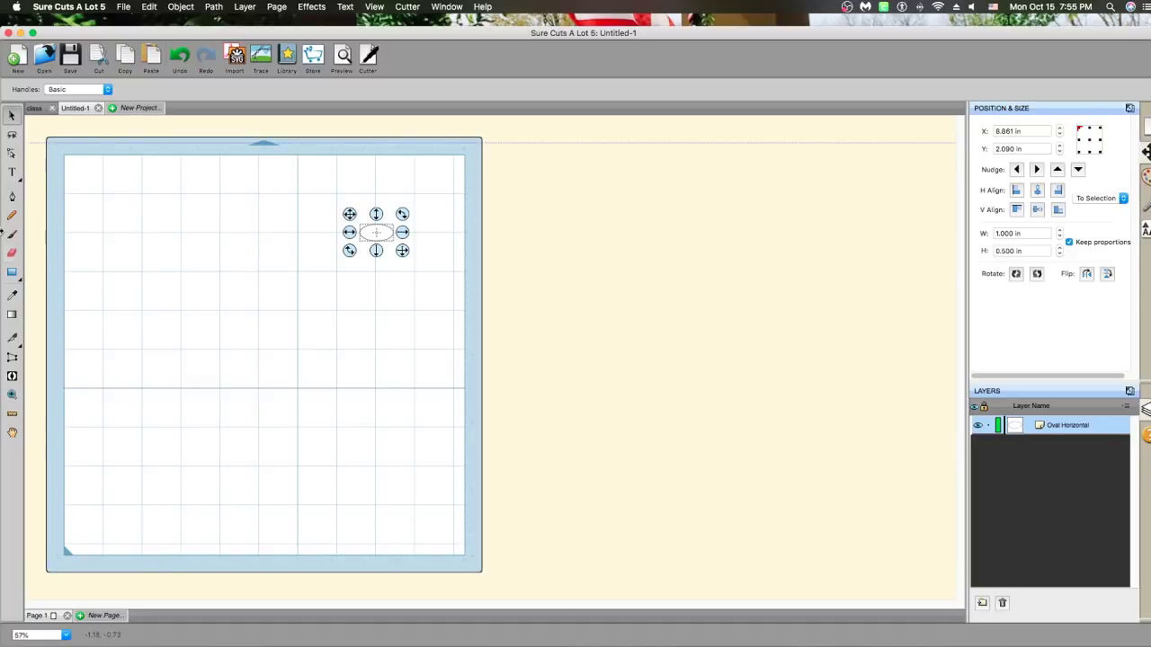
Add the vertical text "clemson" in the NCAA Clemson Paw Hammer font on the mat's left half
click(13, 175)
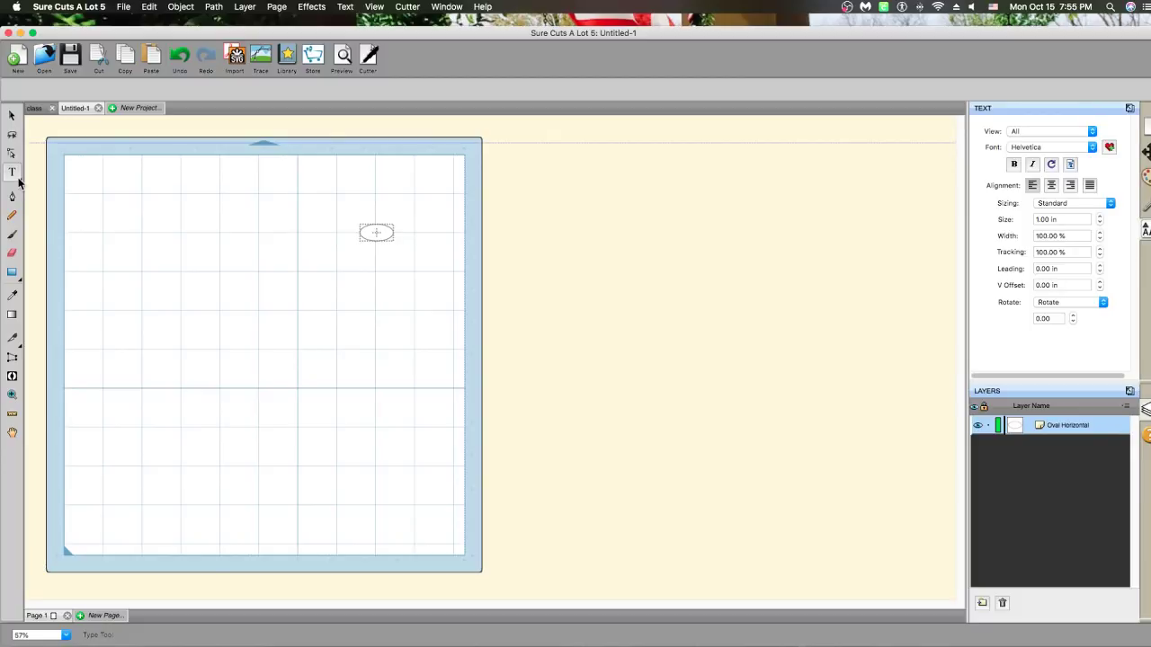
click(18, 180)
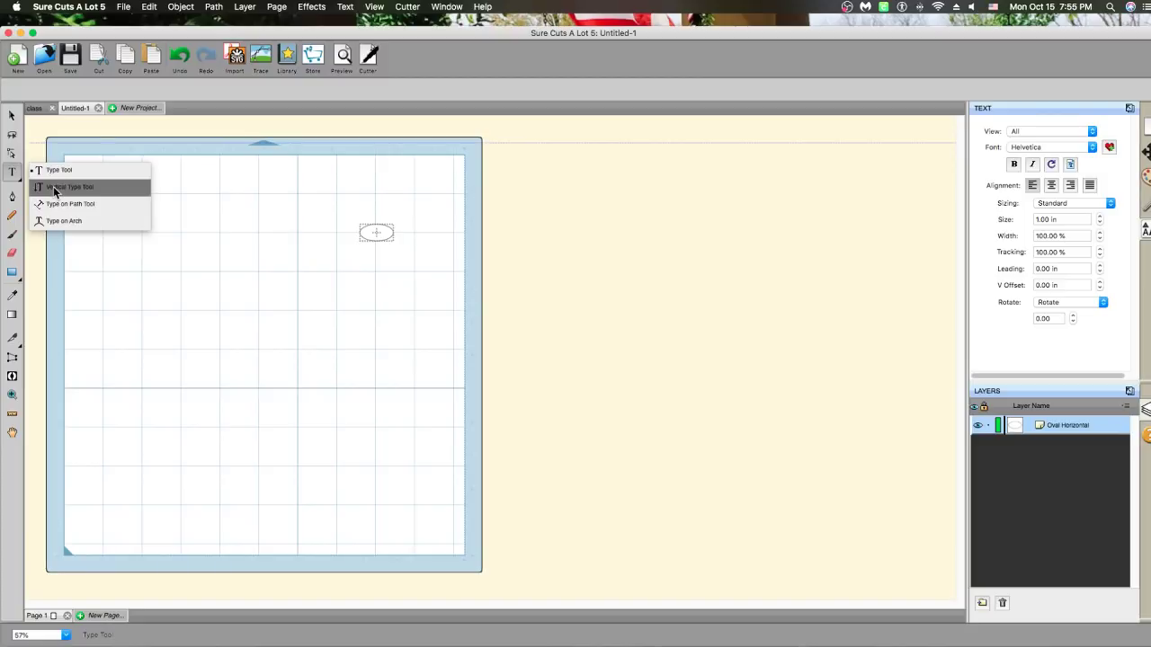
click(53, 186)
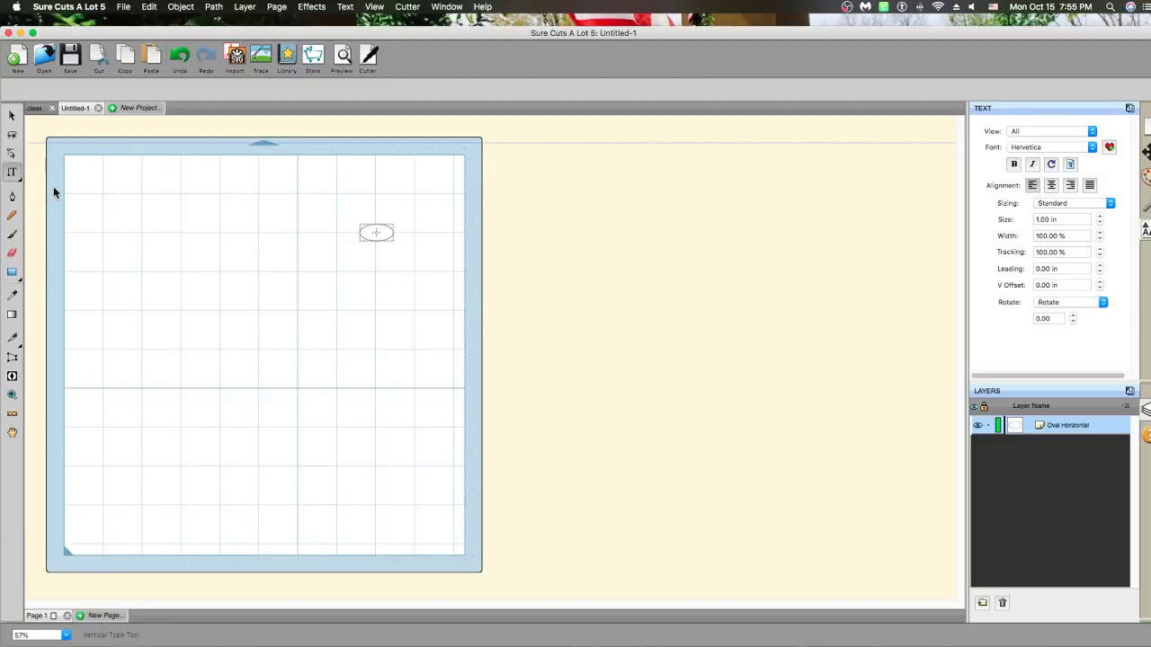
click(158, 218)
click(1091, 148)
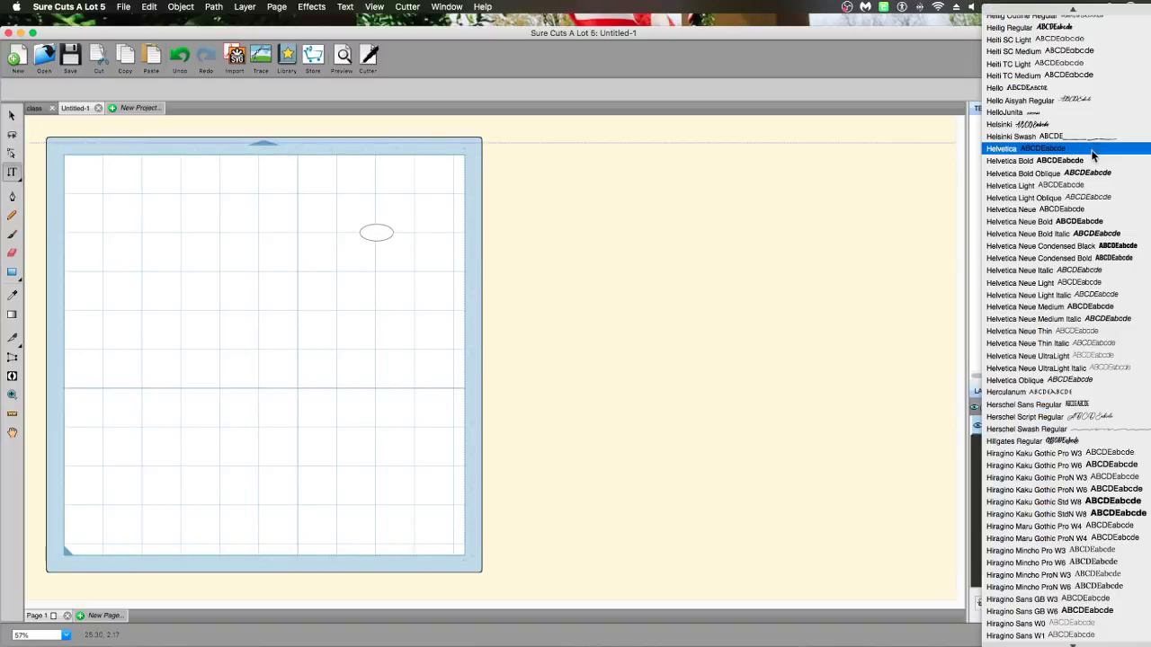
scroll(1048, 477, down, 10)
scroll(1048, 478, down, 5)
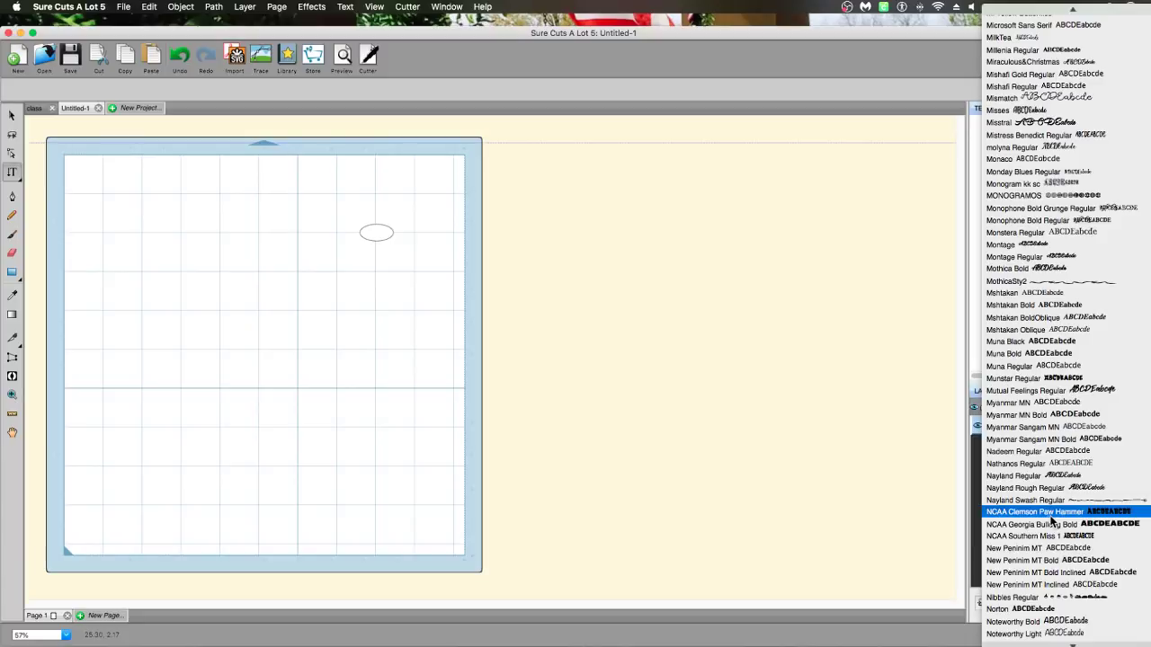
click(1050, 514)
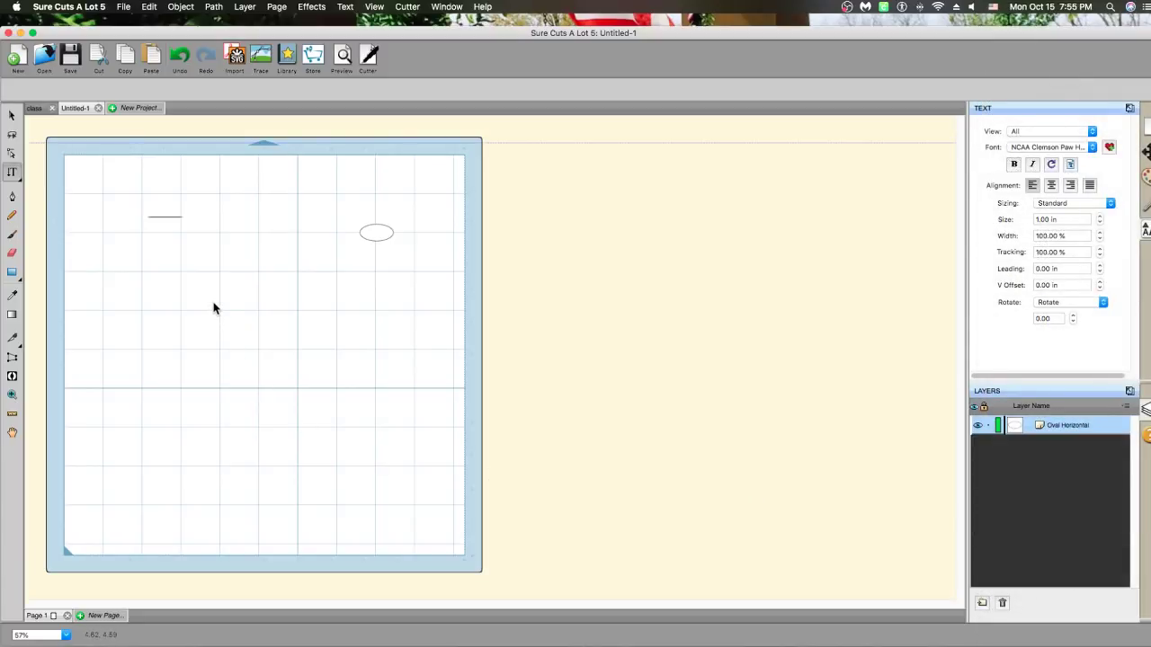
text(clem)
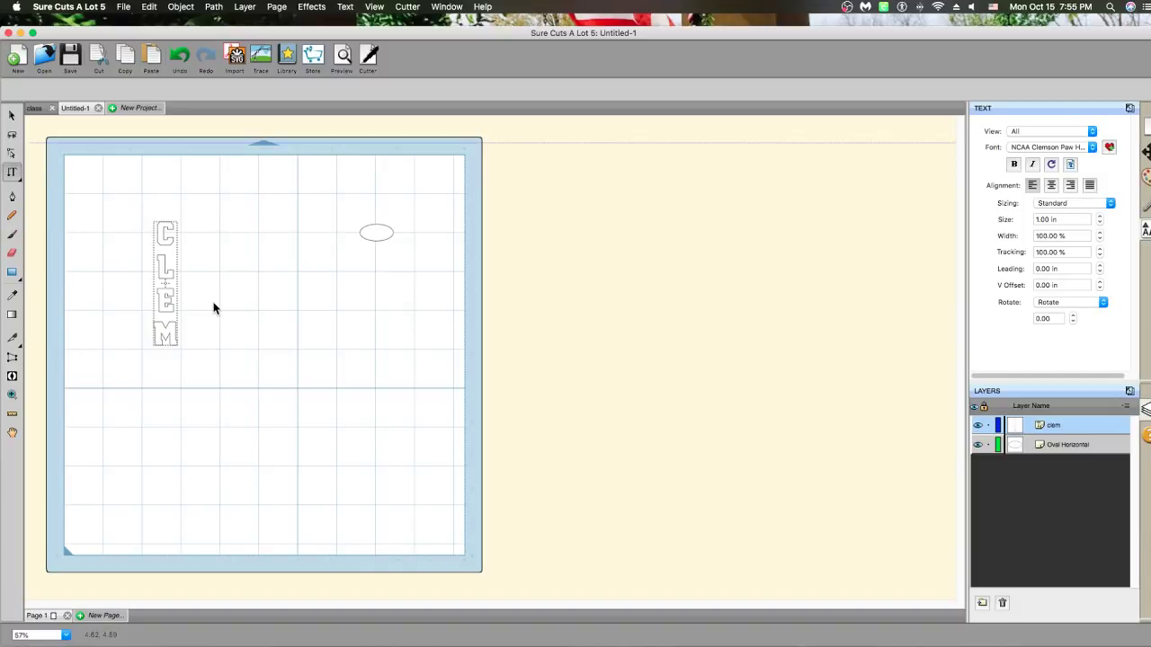
text(son)
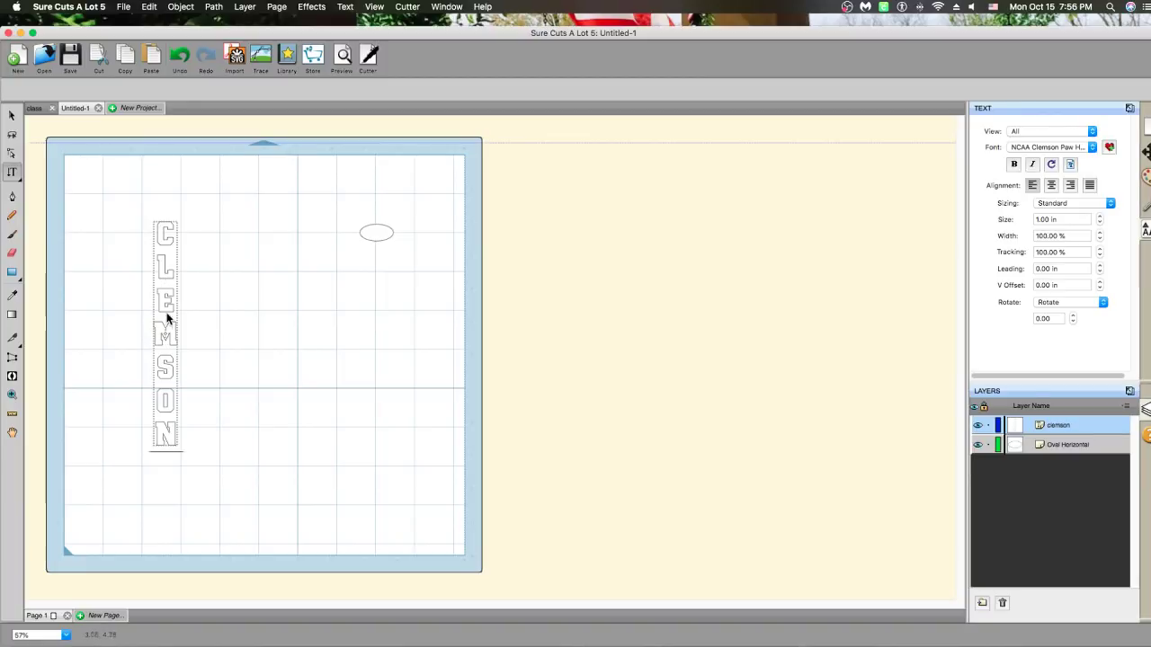
Add a shadow layer of 0.050 in to the vertical clemson text
click(11, 116)
right_click(160, 236)
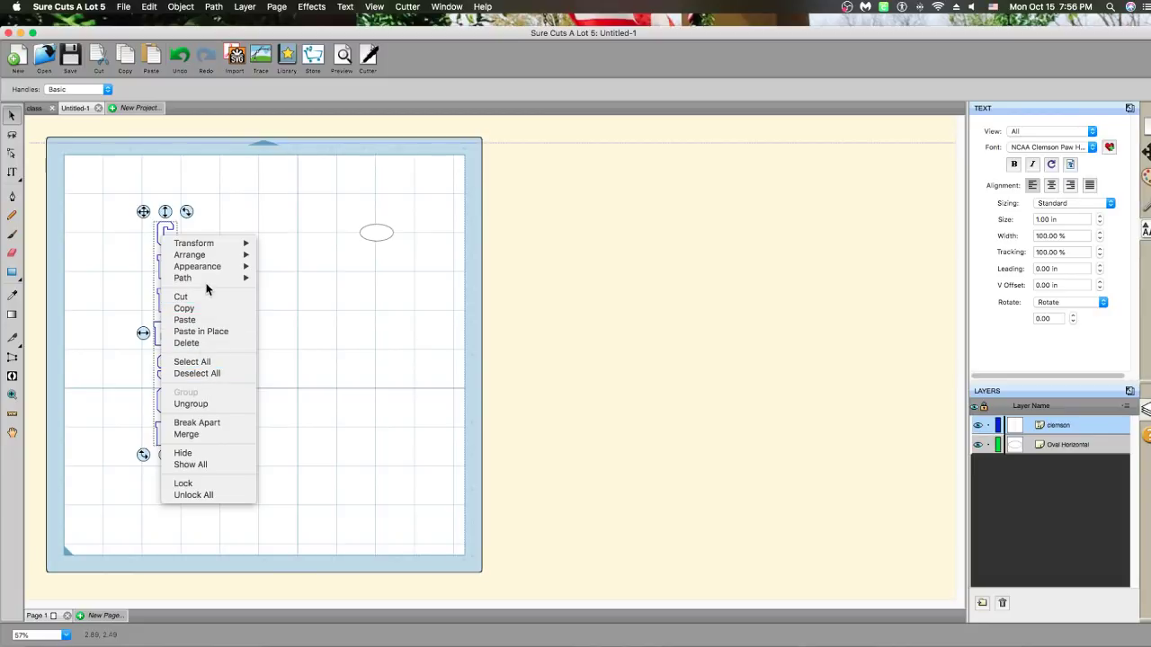
mouse_move(209, 273)
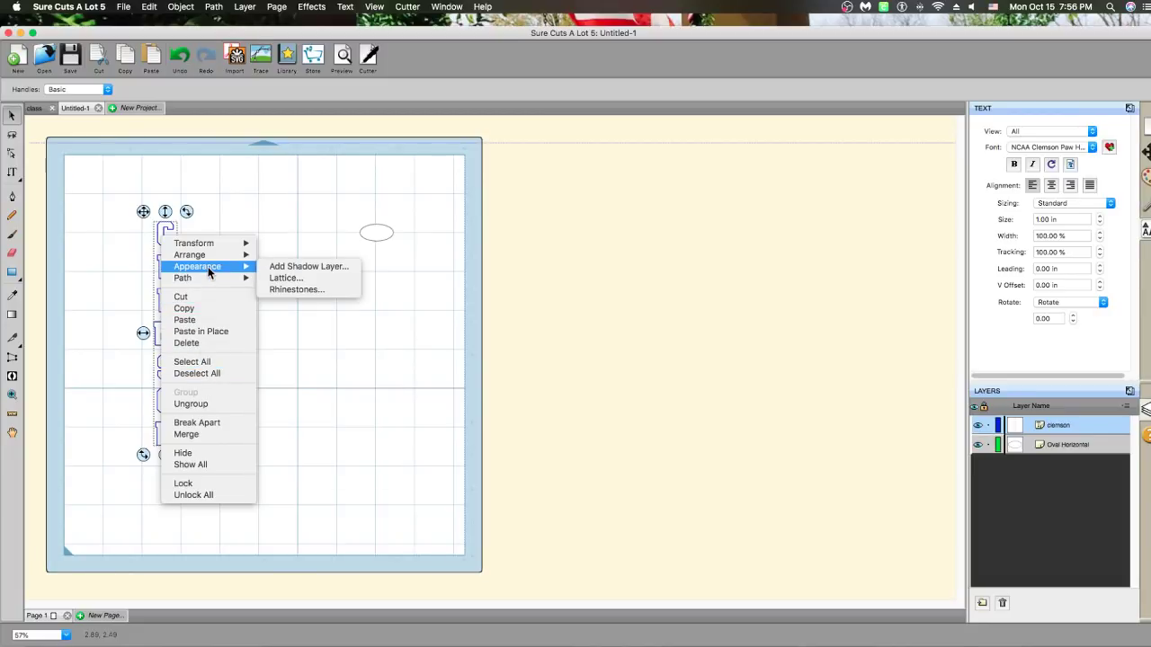
click(274, 268)
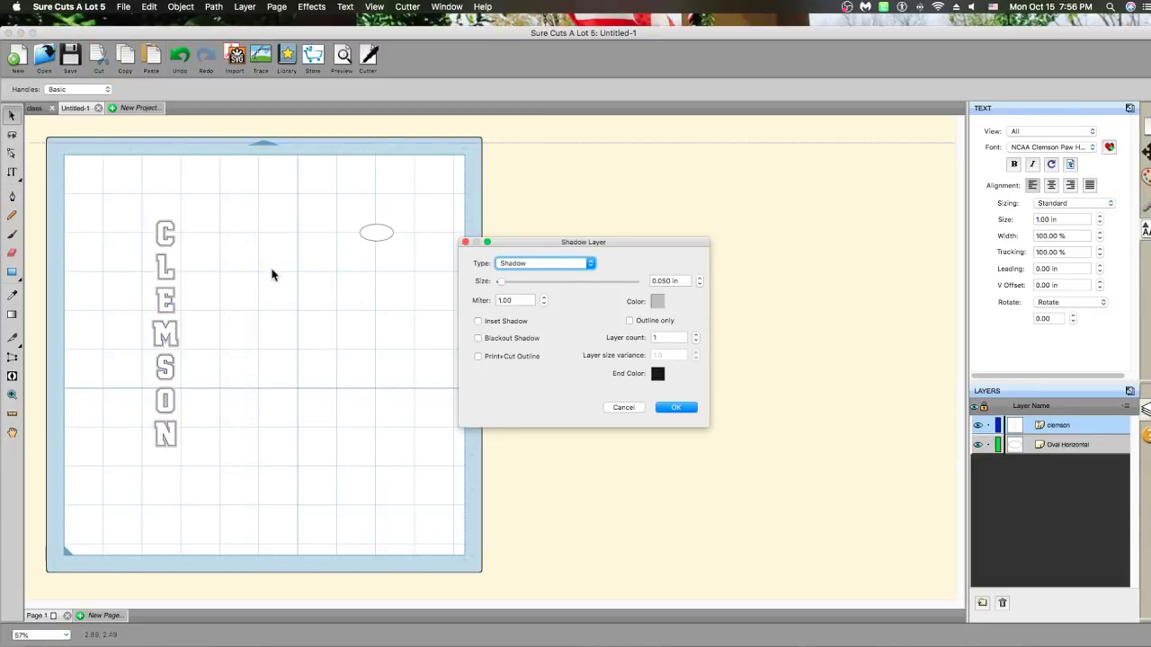
click(666, 412)
click(678, 407)
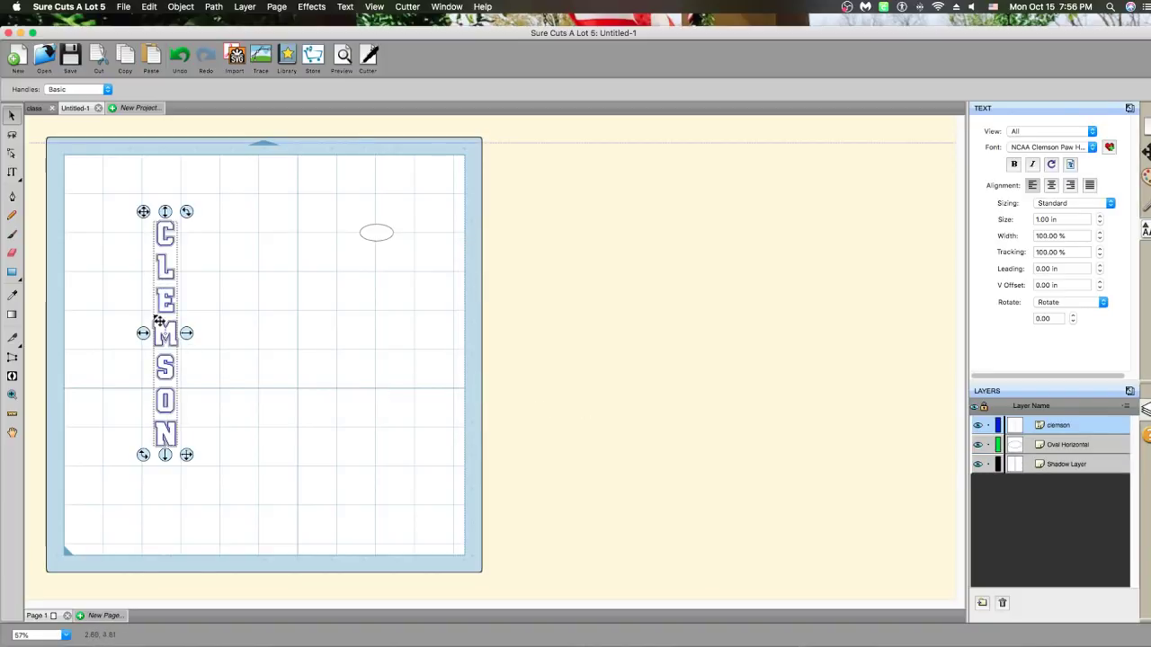
Combine the clemson text and its shadow with Back Minus Front and move the outline to about X 6.1, Y 0.3
click(315, 294)
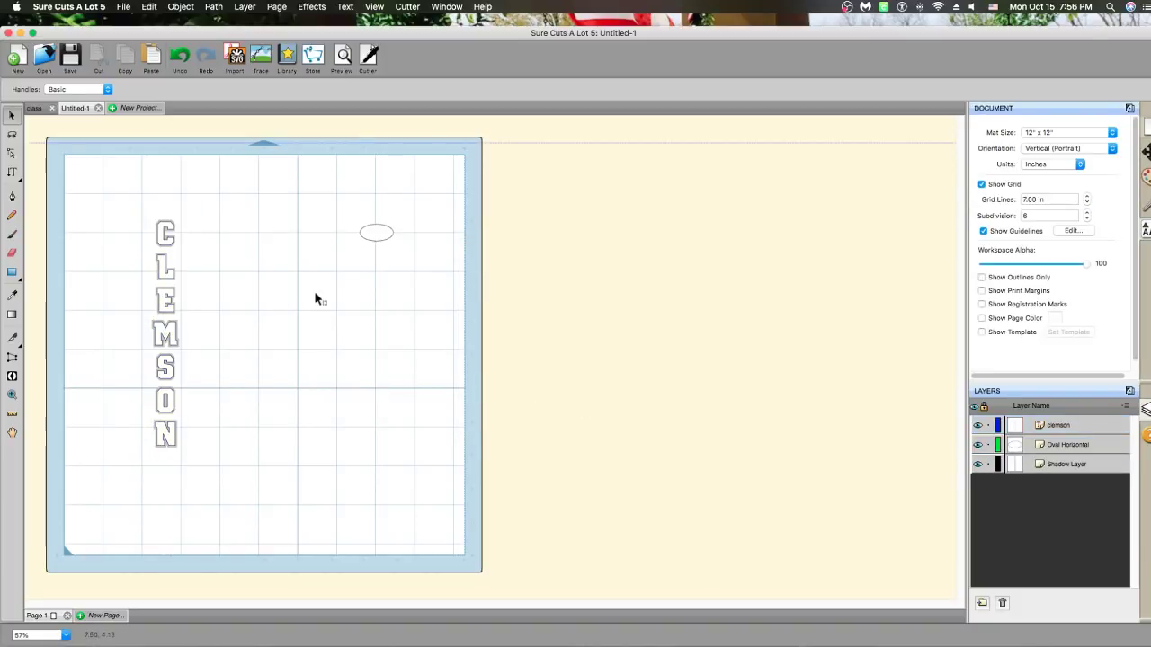
drag(116, 184, 221, 554)
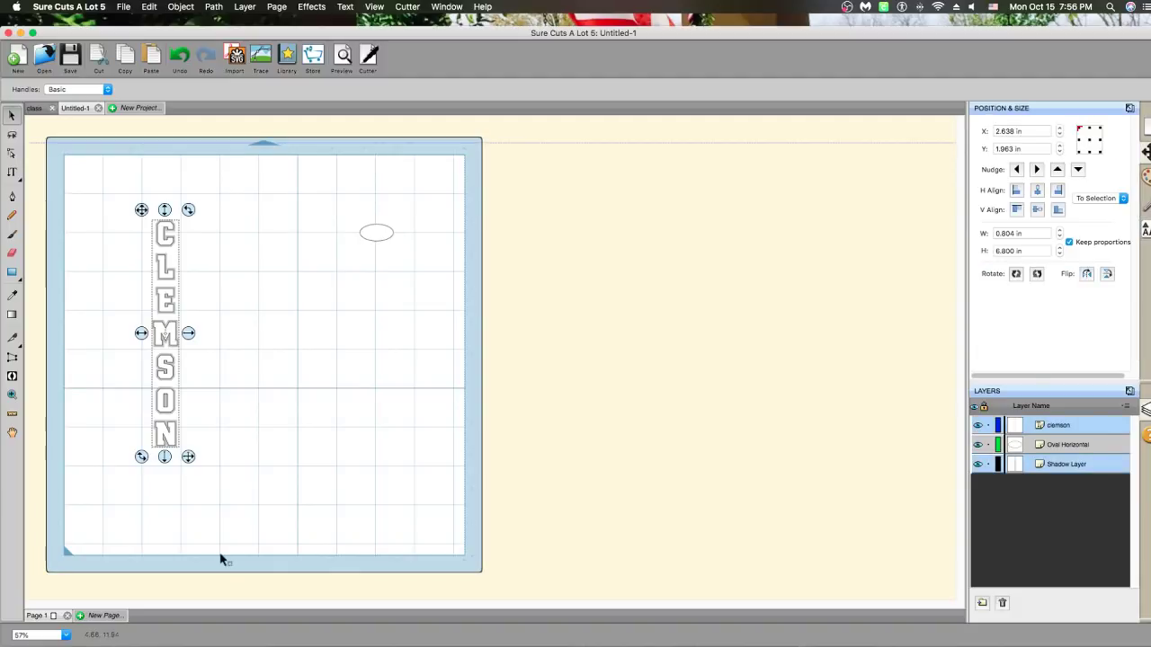
right_click(167, 289)
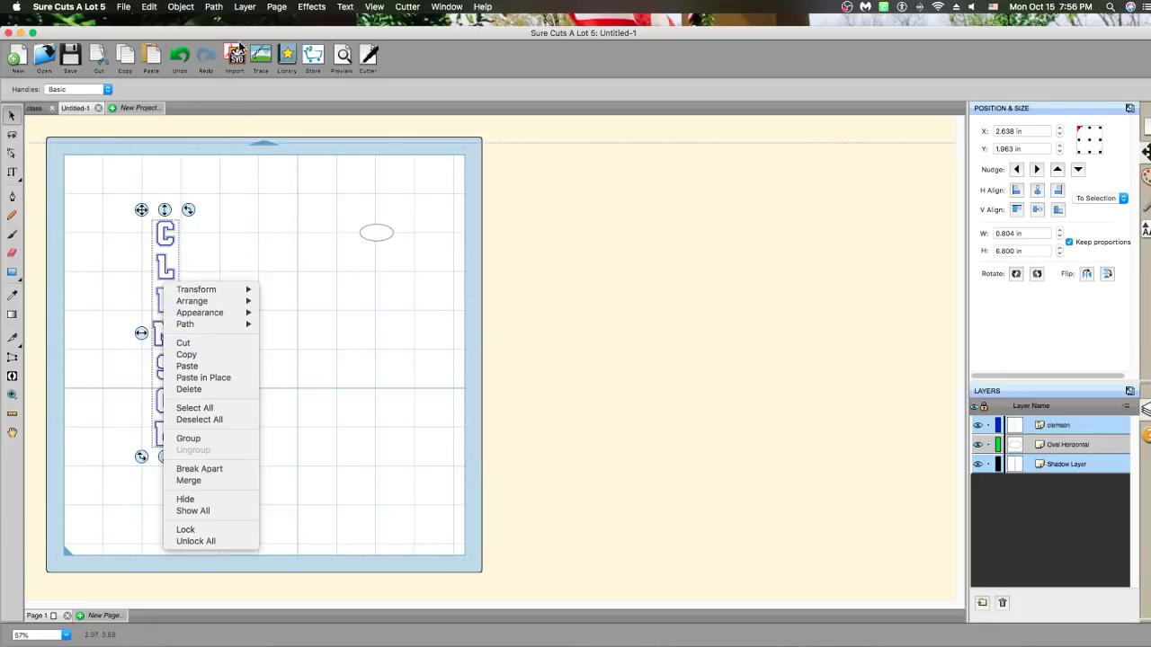
click(216, 9)
click(214, 8)
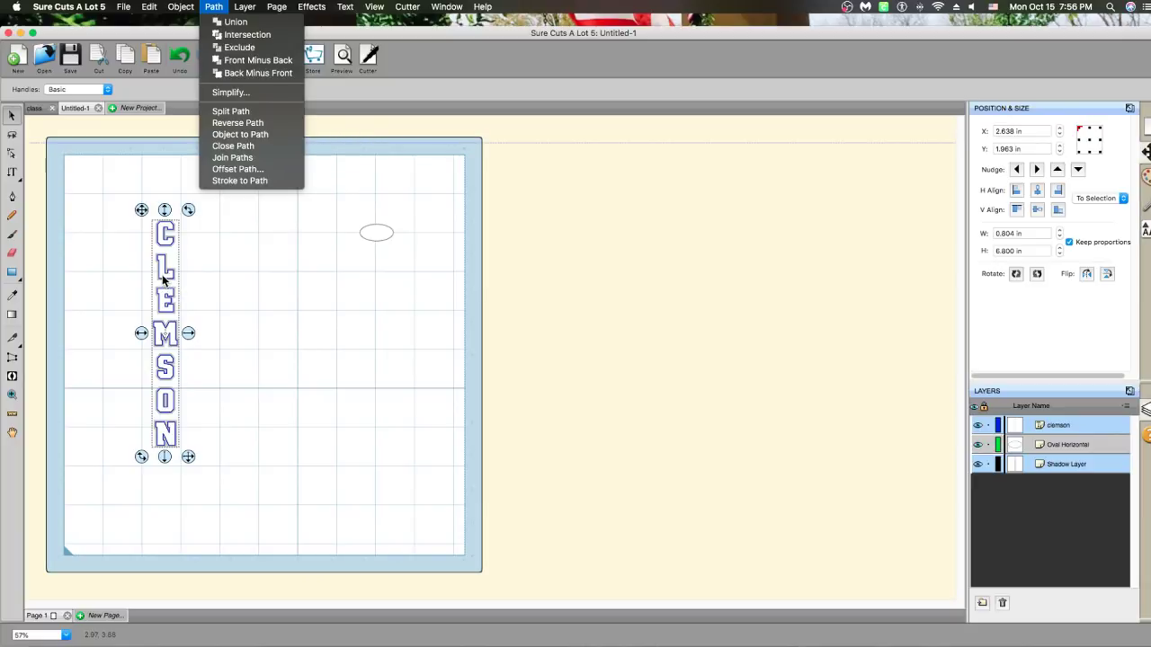
click(255, 73)
drag(177, 311, 286, 250)
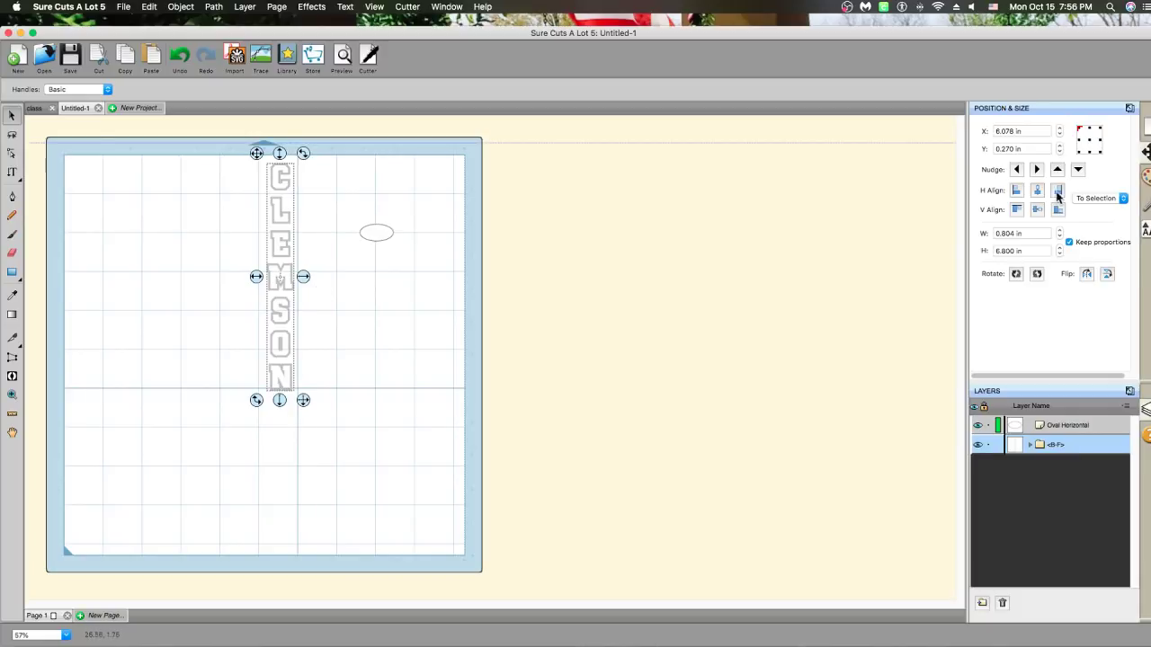
Set the fill of the clemson outline to purple (RGB 128, 0, 255) and deselect it
click(1146, 177)
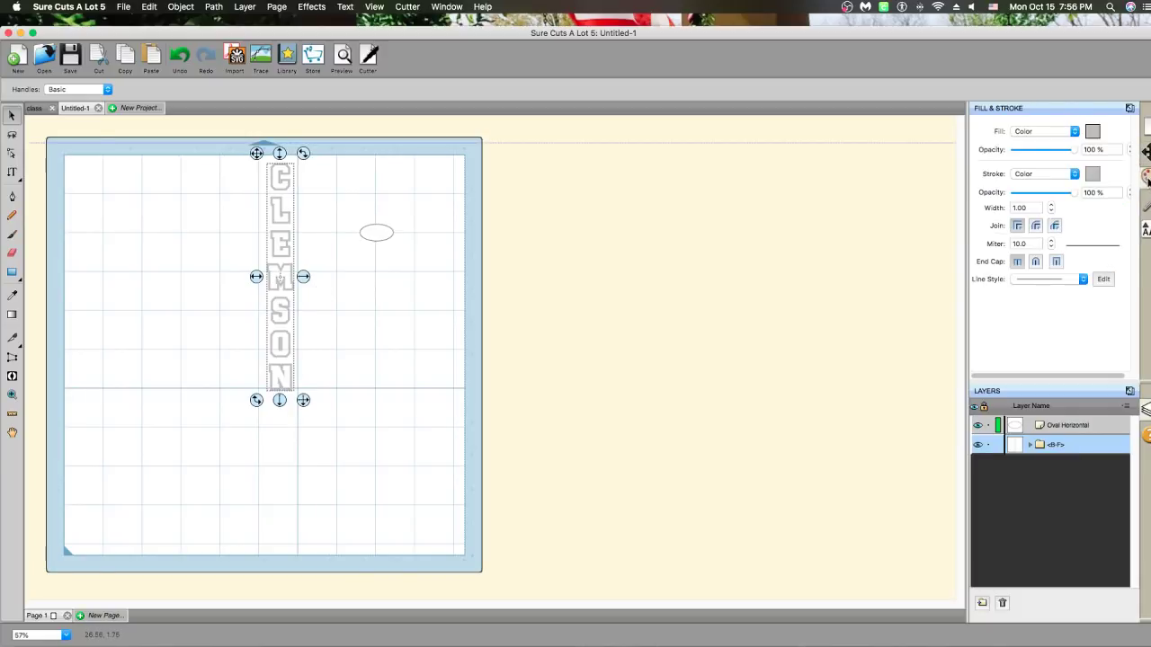
click(1093, 132)
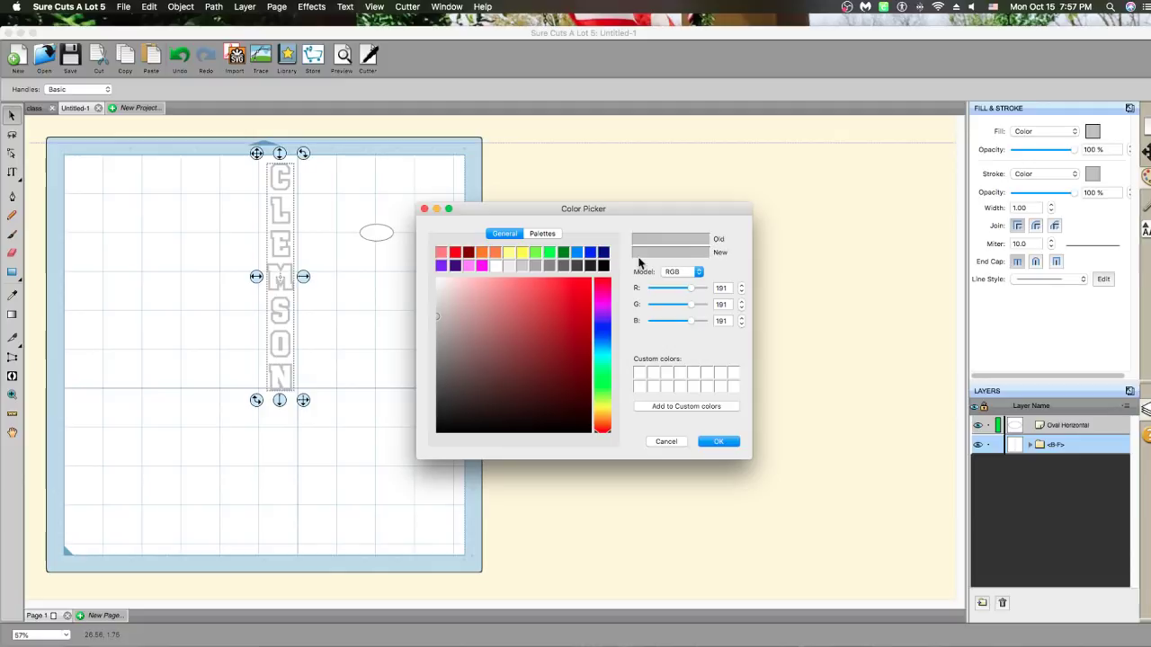
click(604, 254)
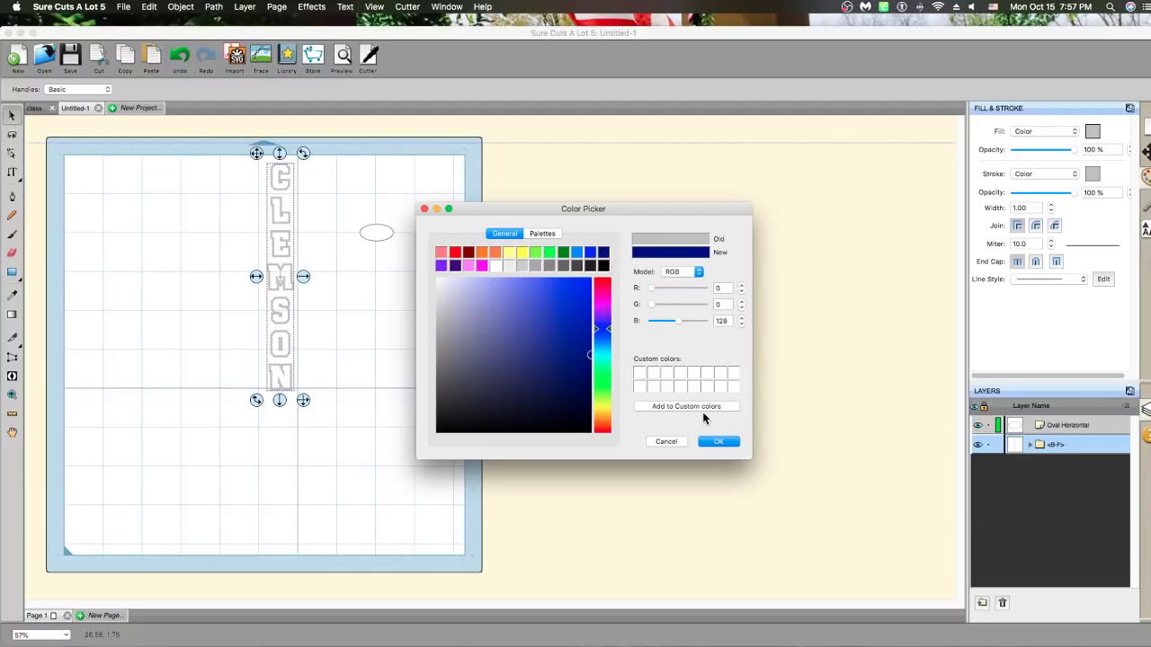
click(457, 267)
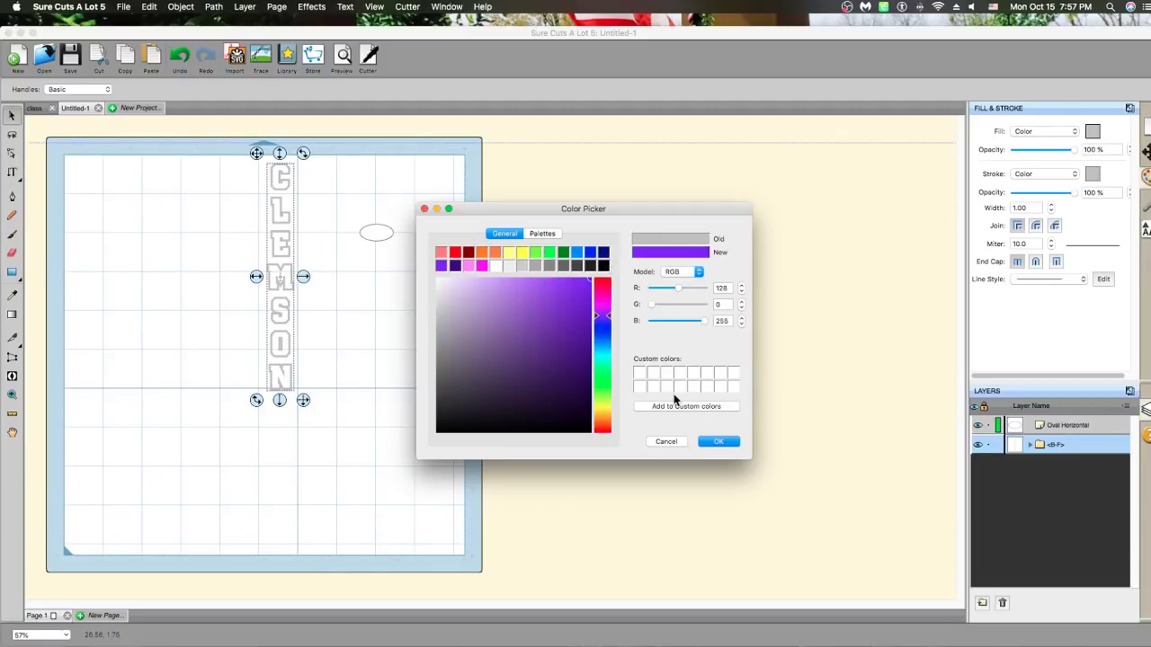
click(718, 441)
click(251, 267)
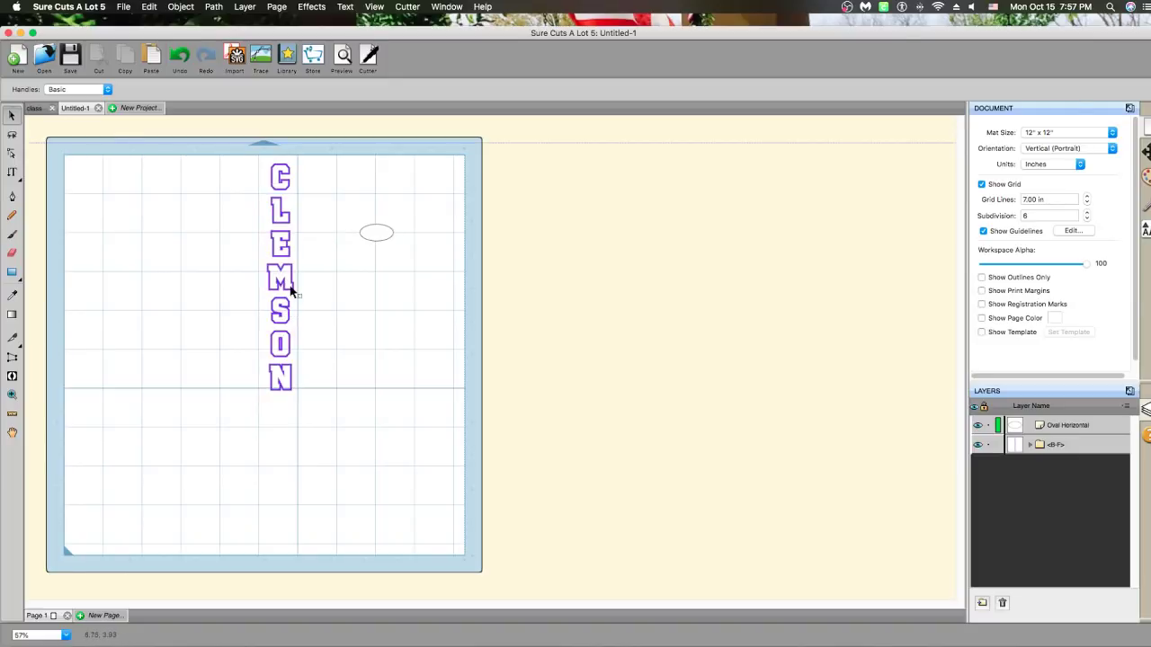
Delete the purple clemson outline from the mat, leaving the oval in place
right_click(278, 209)
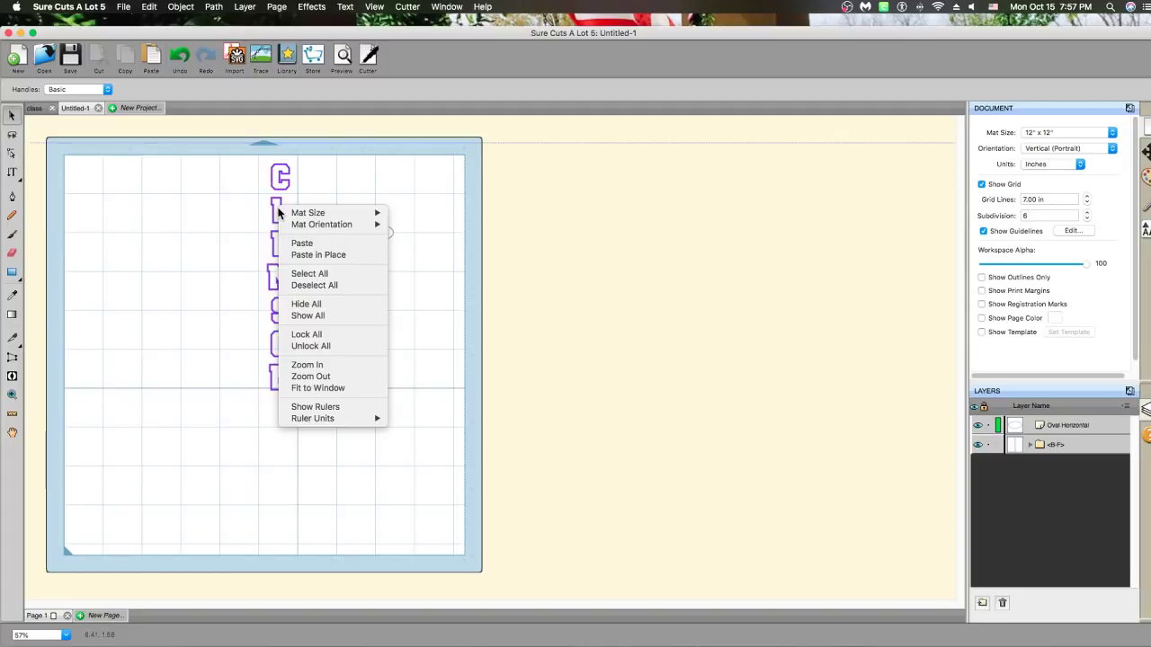
click(8, 122)
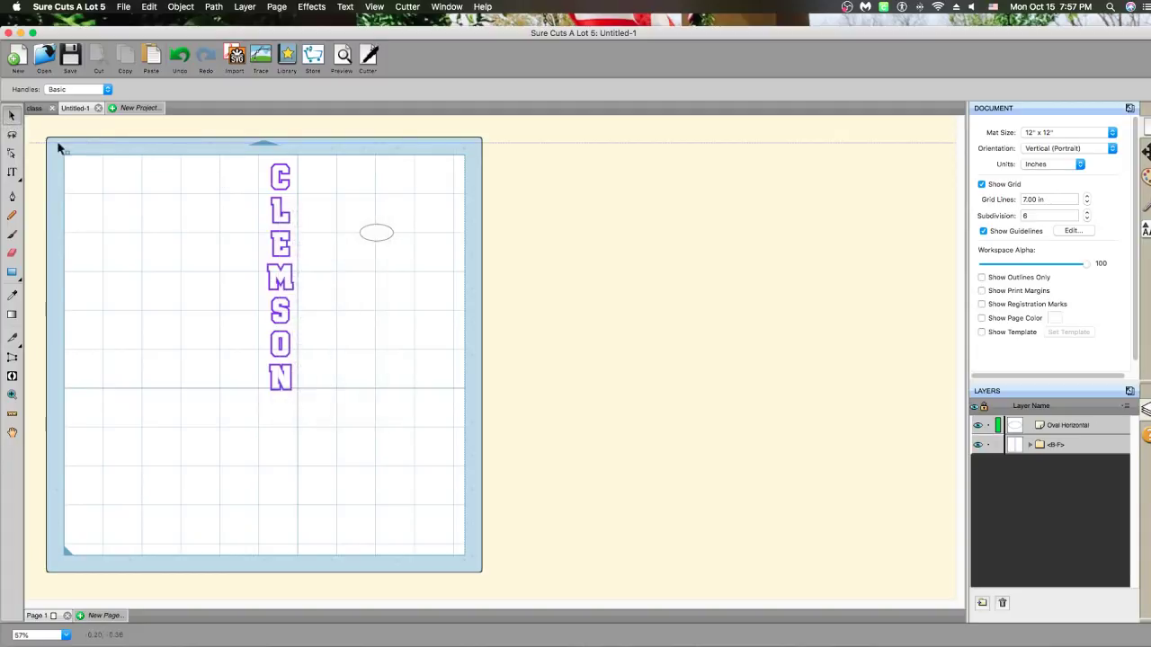
click(281, 185)
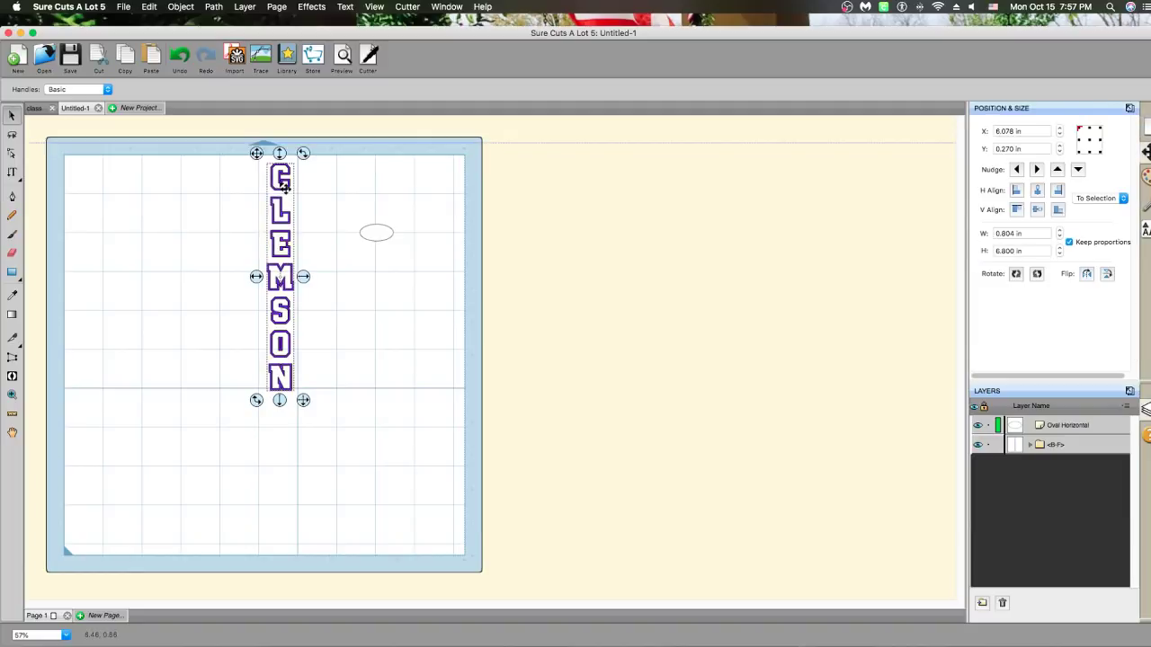
key(Delete)
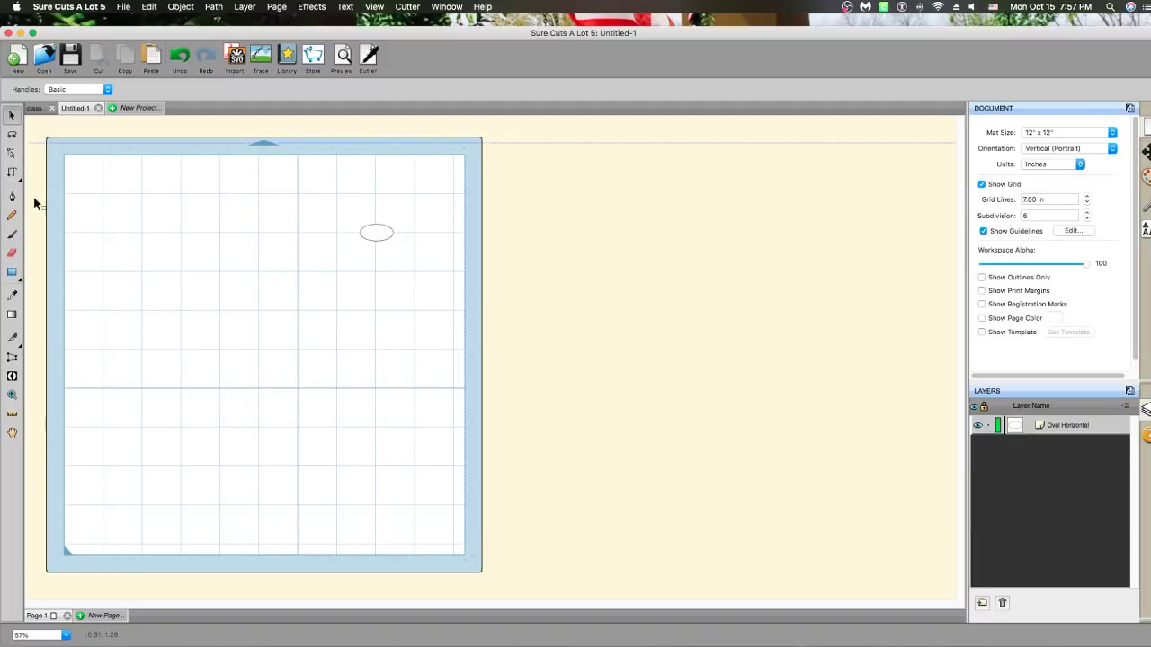
Add the horizontal text "SOUTHERN MISS" along the mat's upper edge with the regular Type tool
click(14, 176)
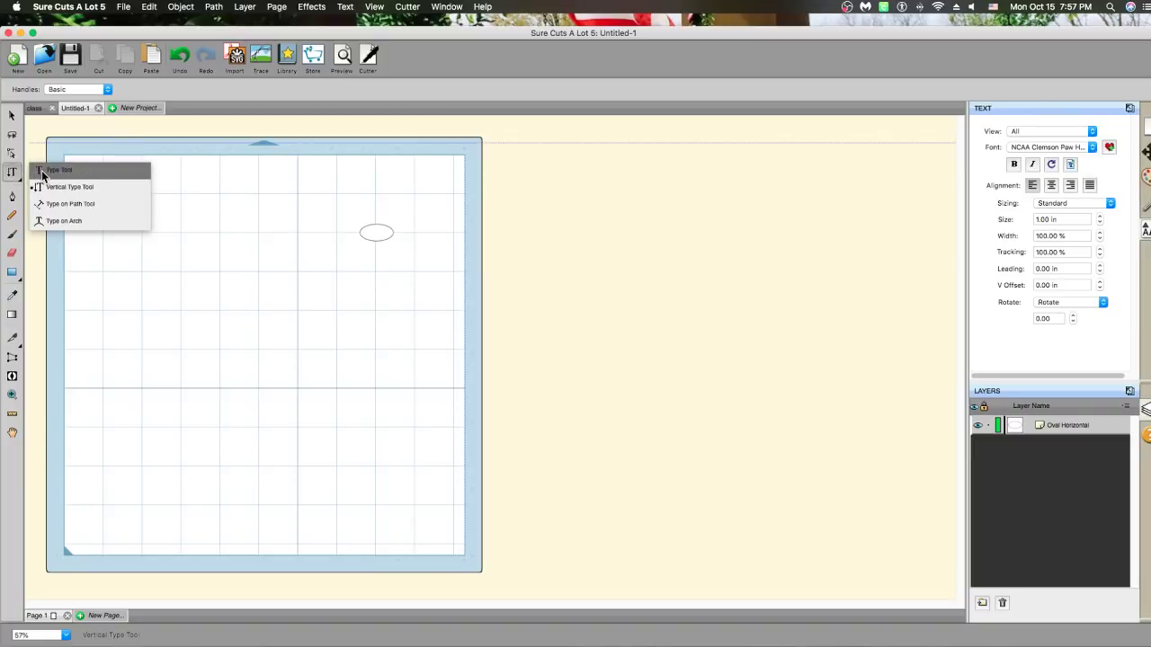
click(41, 170)
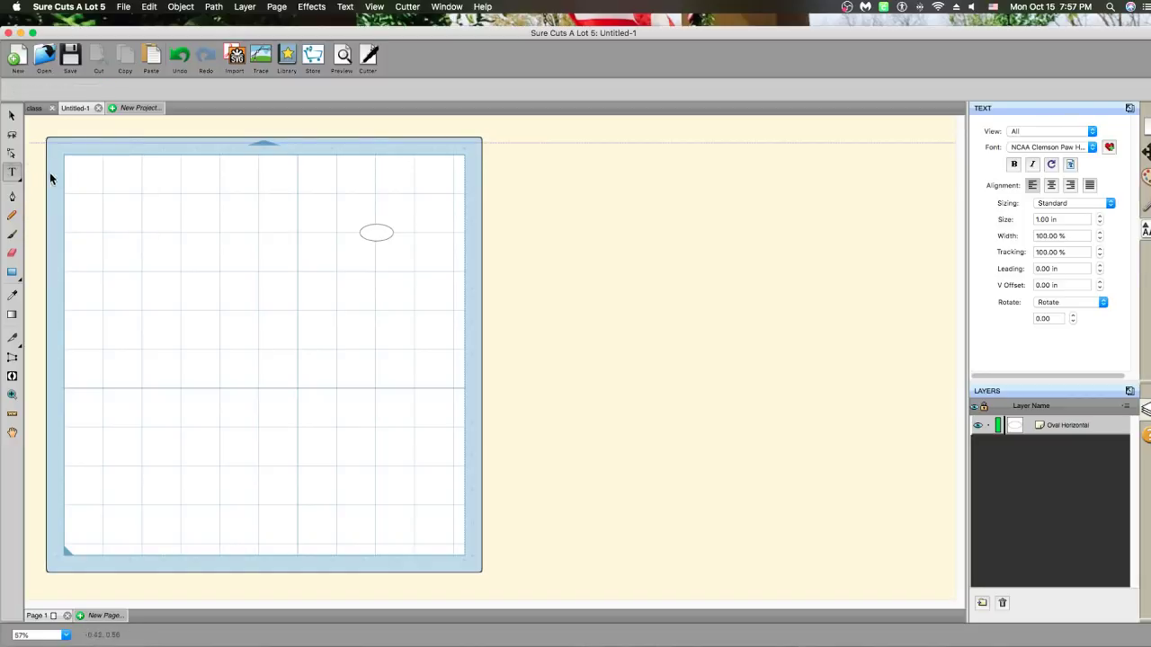
click(378, 236)
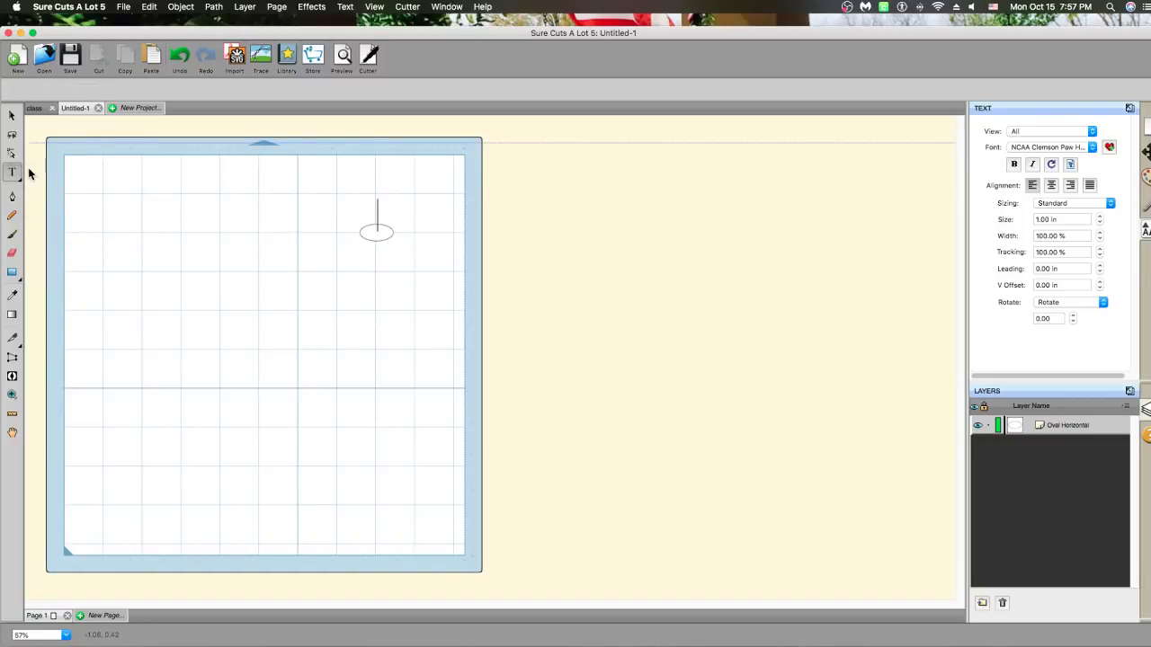
click(109, 188)
text(SOUTHE)
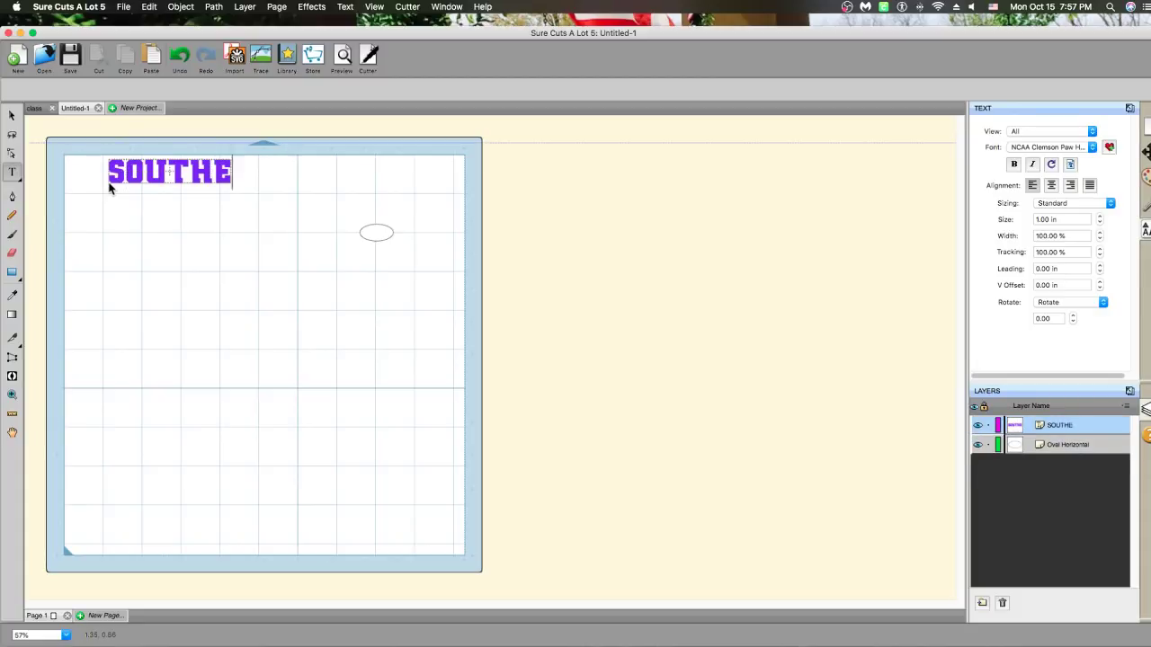
text(R MISS)
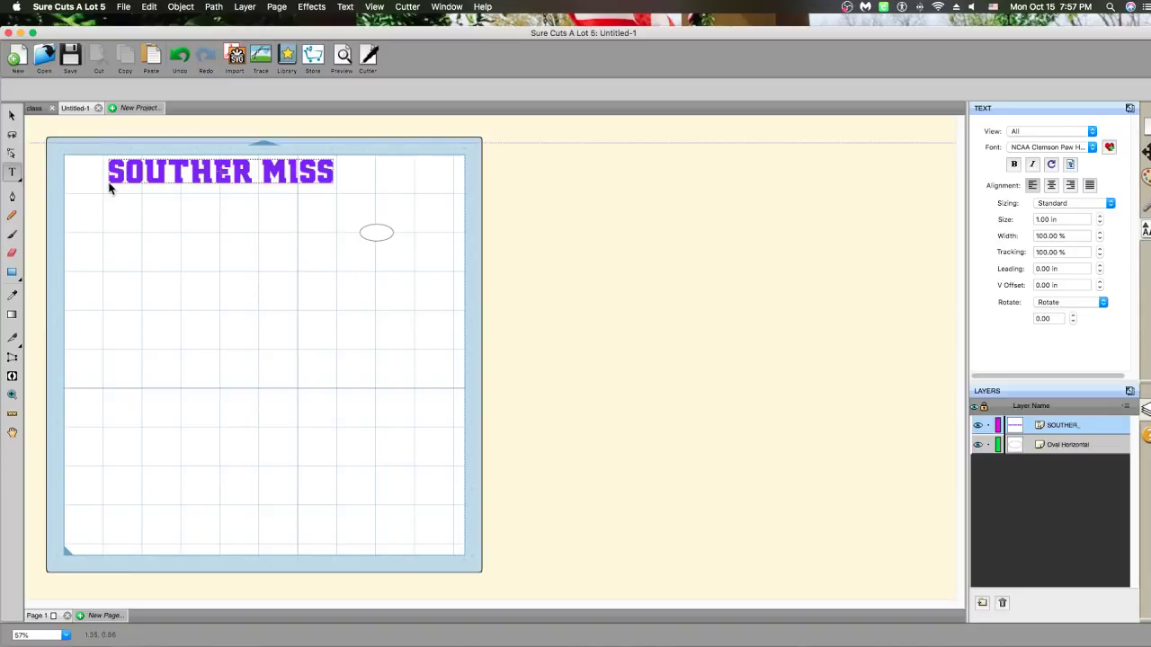
click(252, 178)
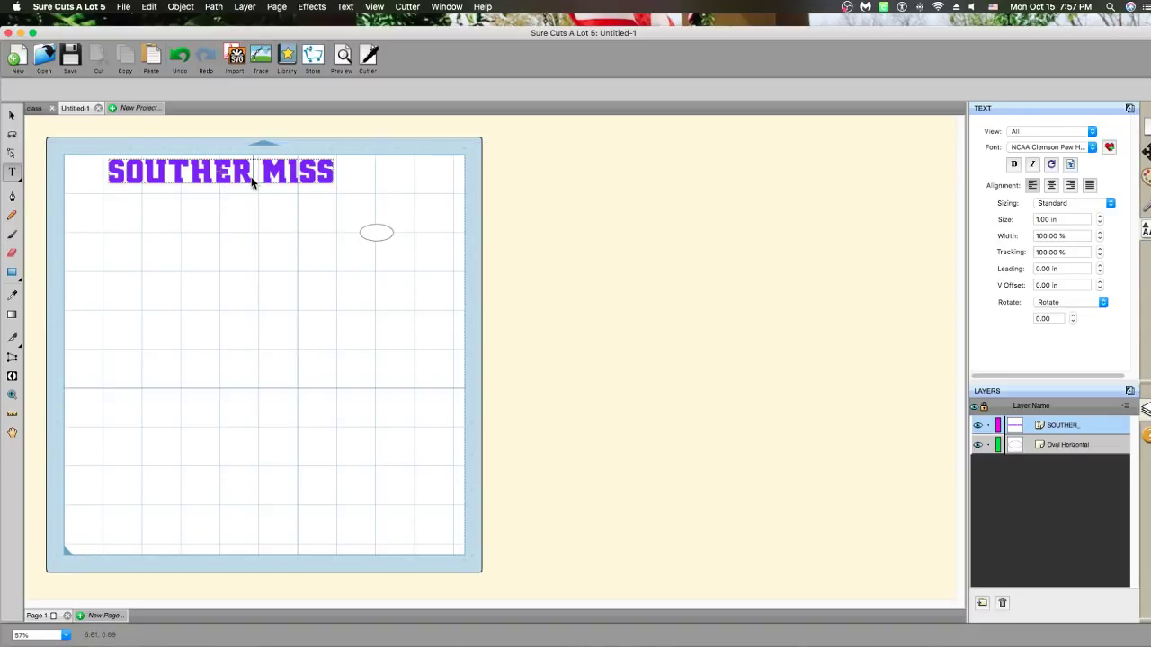
text(N)
key(Escape)
Add the horizontal text "GOLDEN EAGLES" on the mat a few inches below the SOUTHERN MISS text
click(105, 309)
text(G)
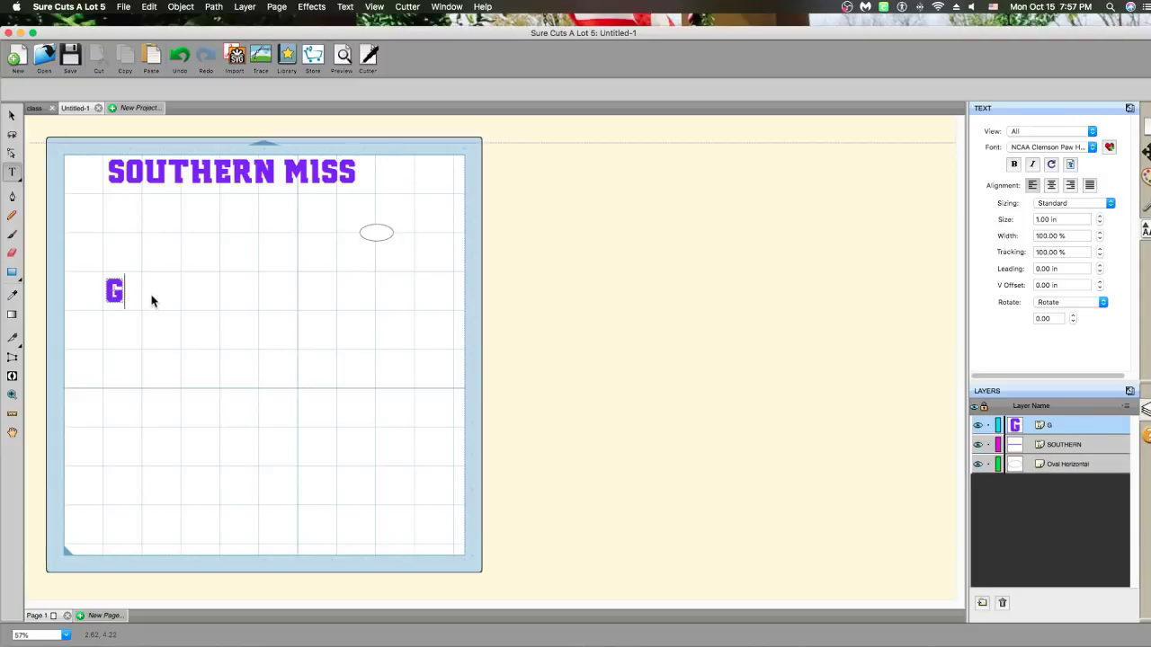
text(OLDEN EA)
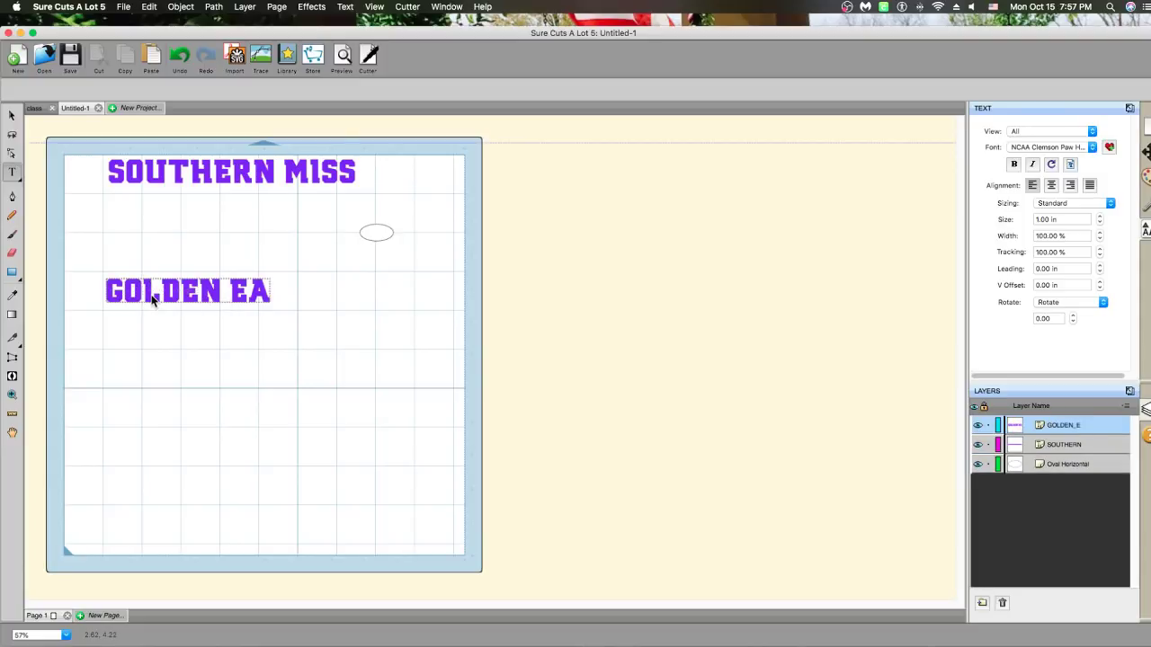
text(GLES)
click(218, 326)
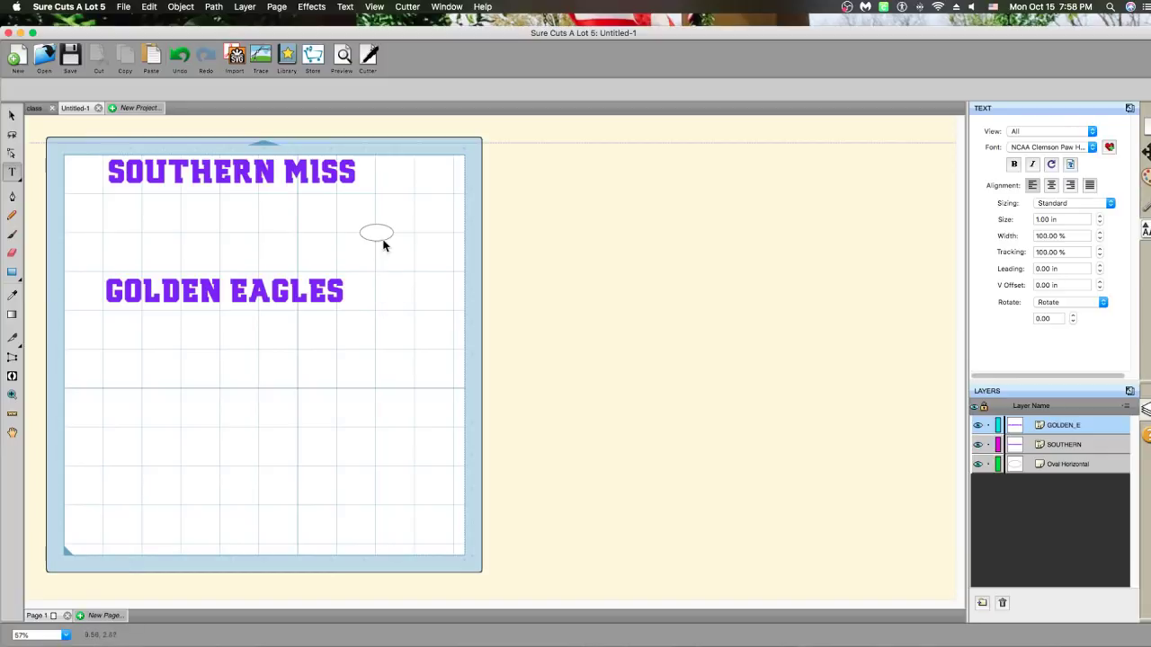
Enlarge the oval proportionally to almost the width of the text and place it just below GOLDEN EAGLES
click(12, 115)
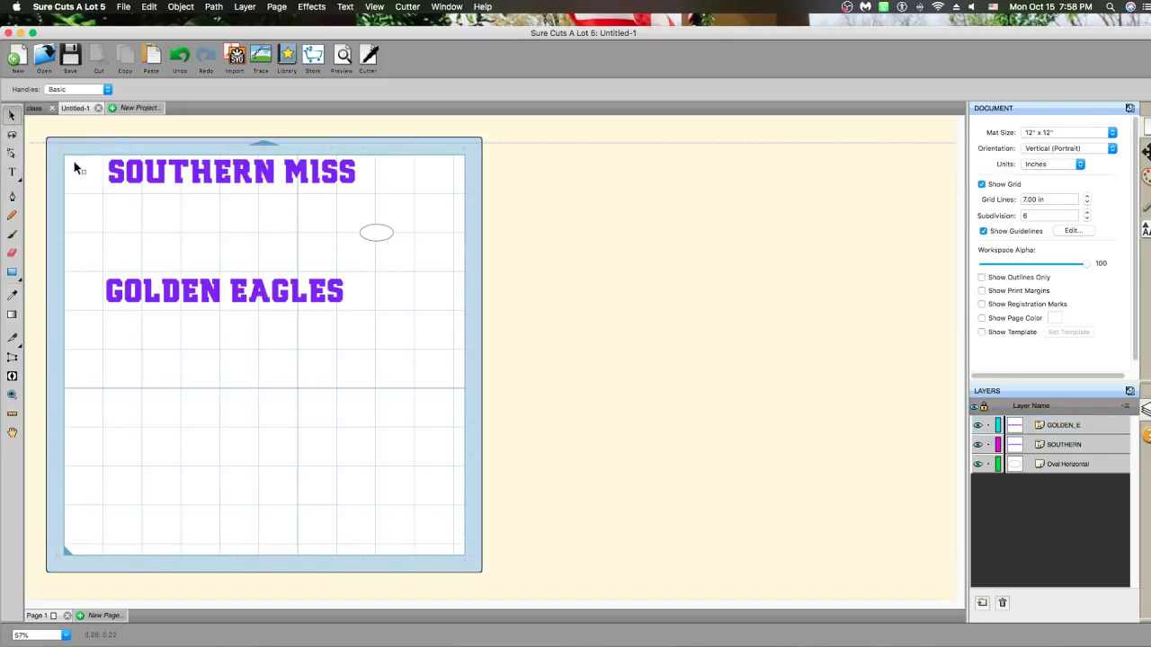
drag(379, 235, 224, 232)
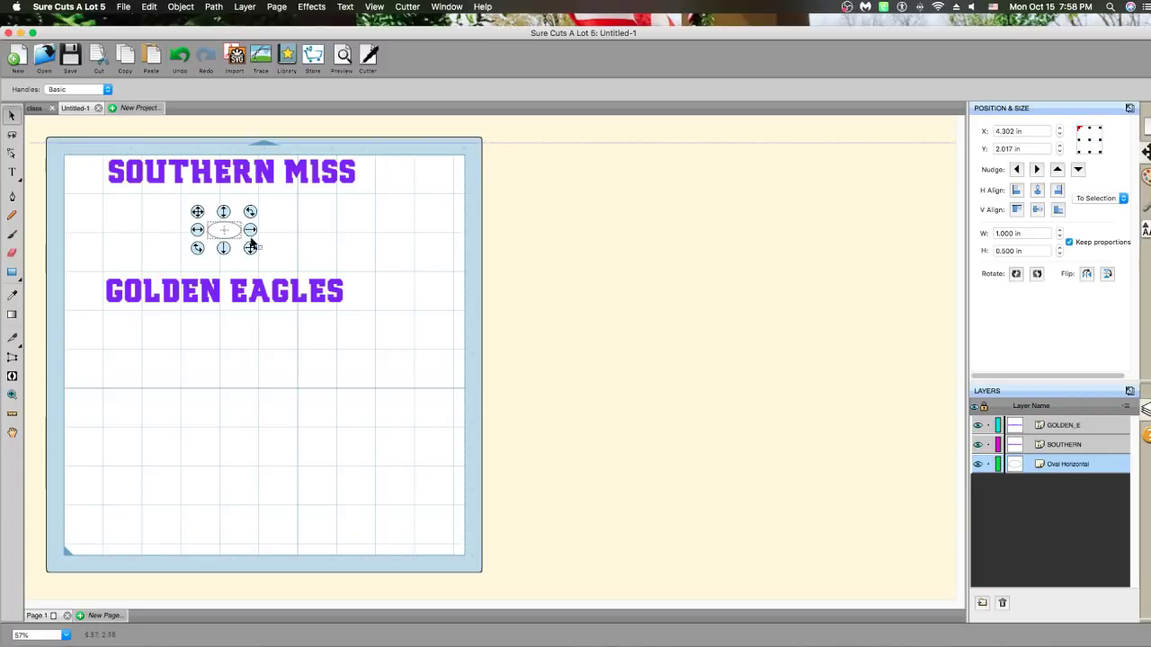
drag(252, 253, 437, 378)
drag(378, 285, 327, 374)
Move the GOLDEN EAGLES text directly beneath the oval and the SOUTHERN MISS text directly above it
click(304, 292)
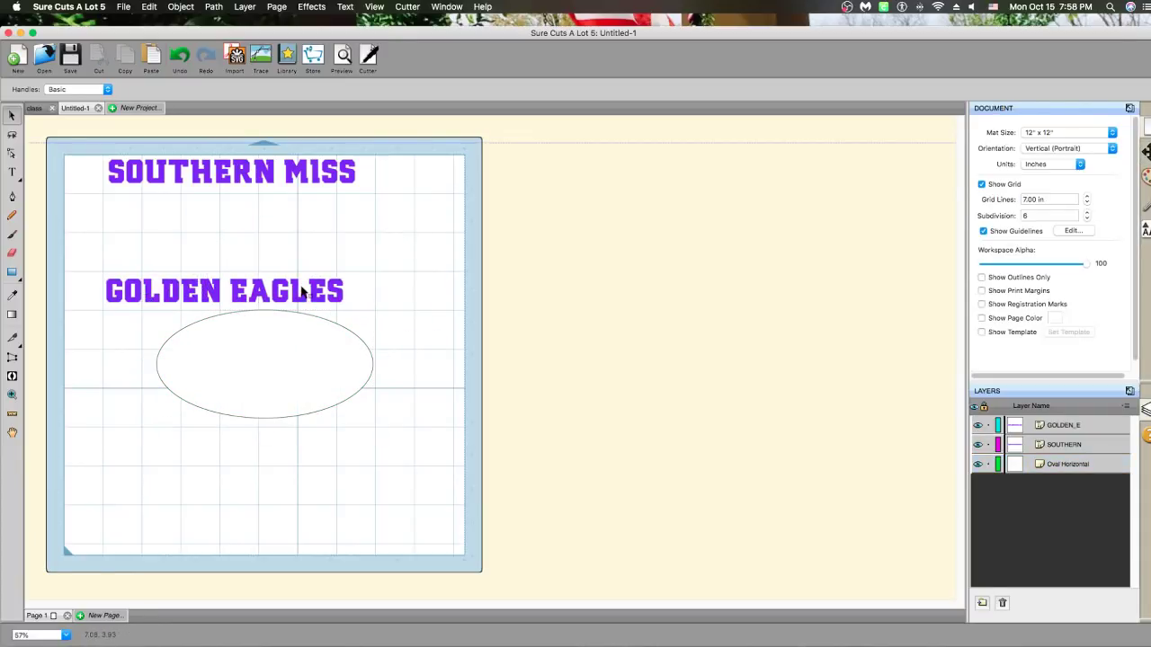
click(304, 293)
mouse_move(163, 292)
mouse_down()
mouse_move(185, 314)
mouse_move(203, 438)
mouse_up()
drag(269, 178, 296, 298)
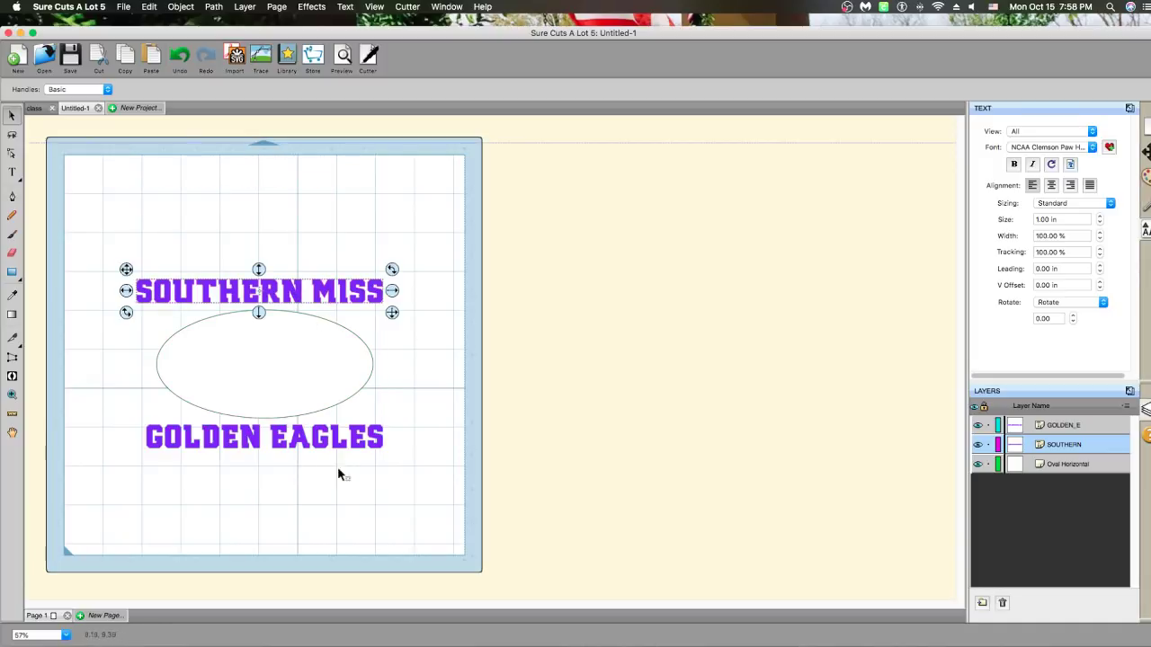
drag(288, 440, 280, 437)
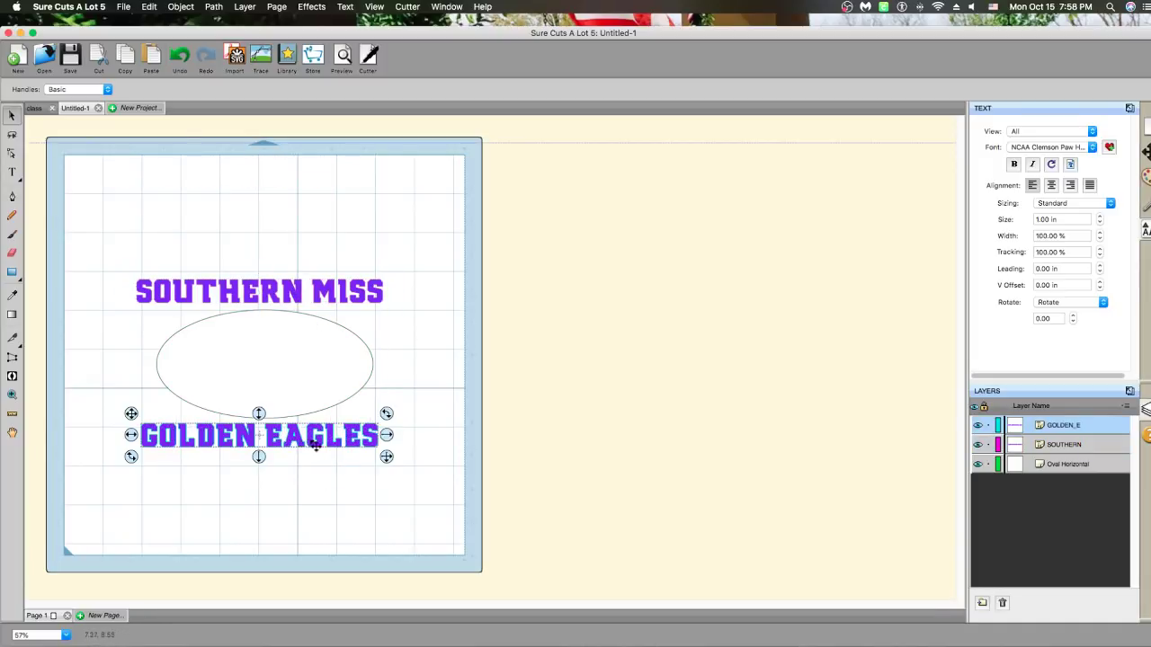
Align both text lines and the oval with Align Centers Horizontally, then deselect them
click(306, 473)
drag(69, 235, 483, 548)
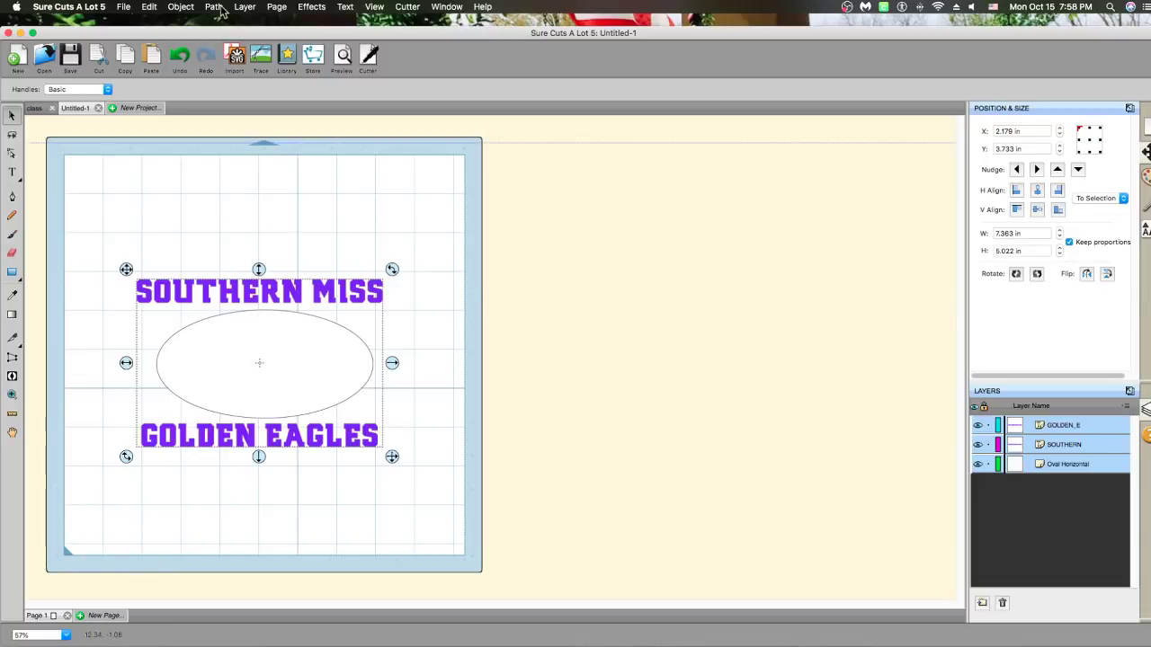
click(191, 9)
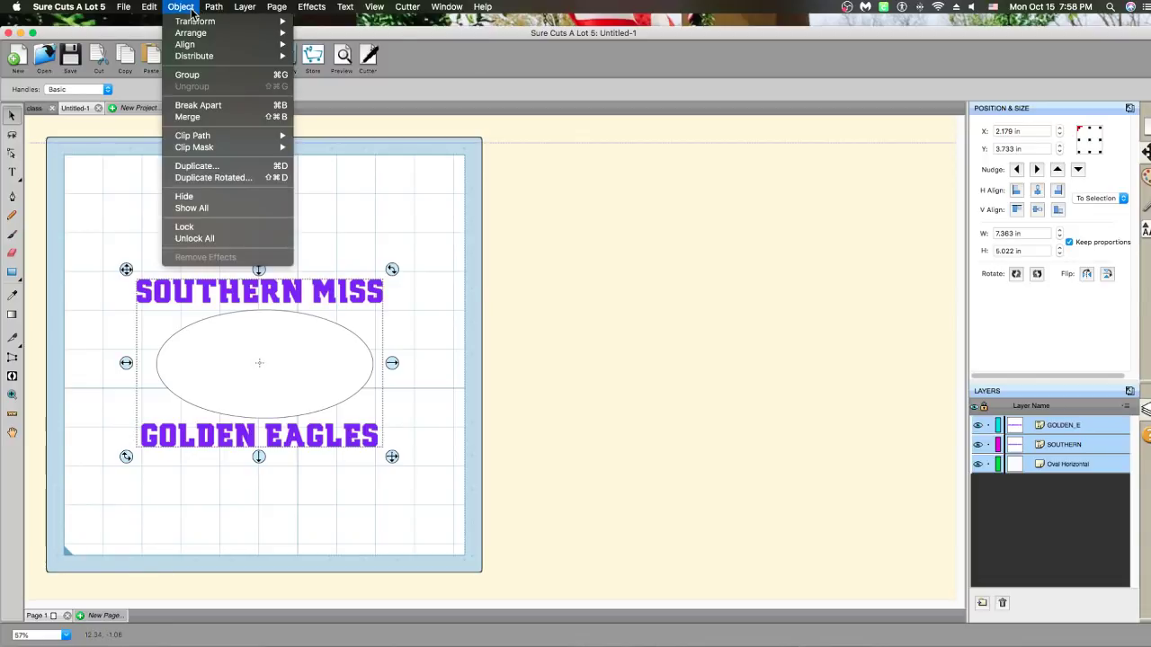
mouse_move(200, 45)
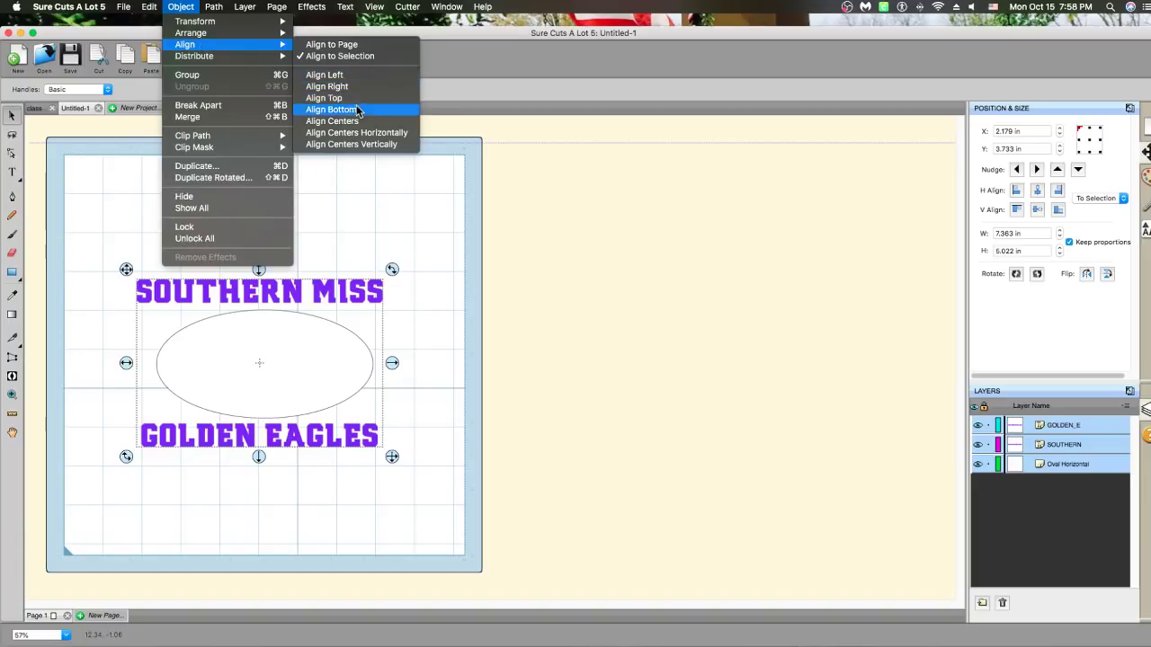
click(358, 136)
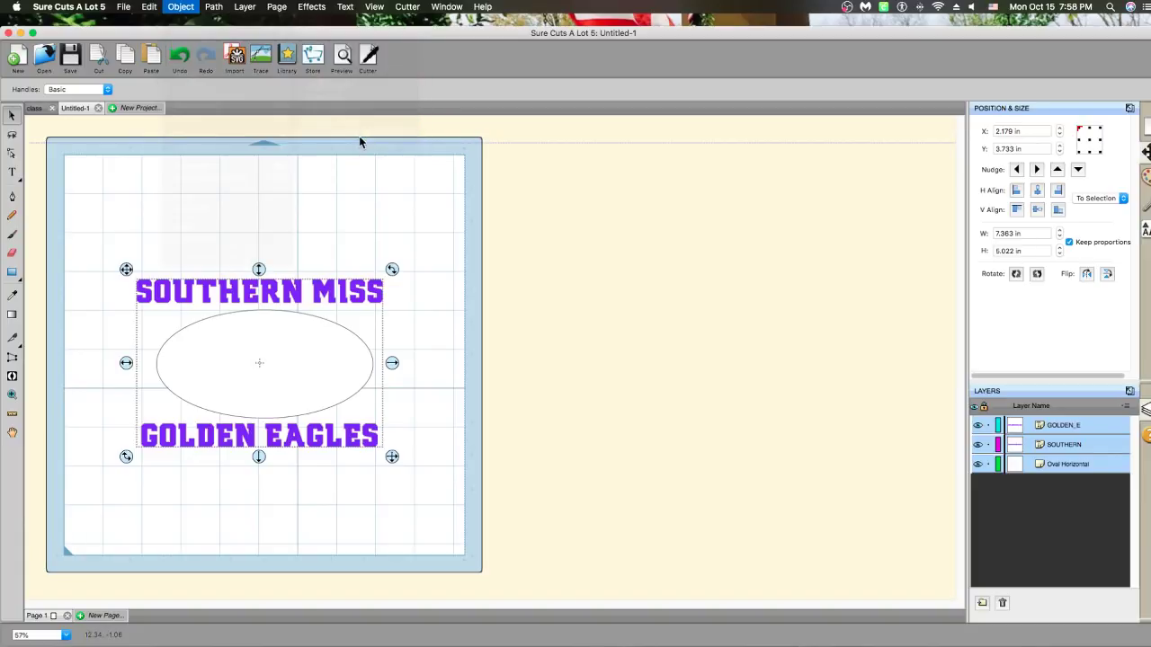
click(373, 195)
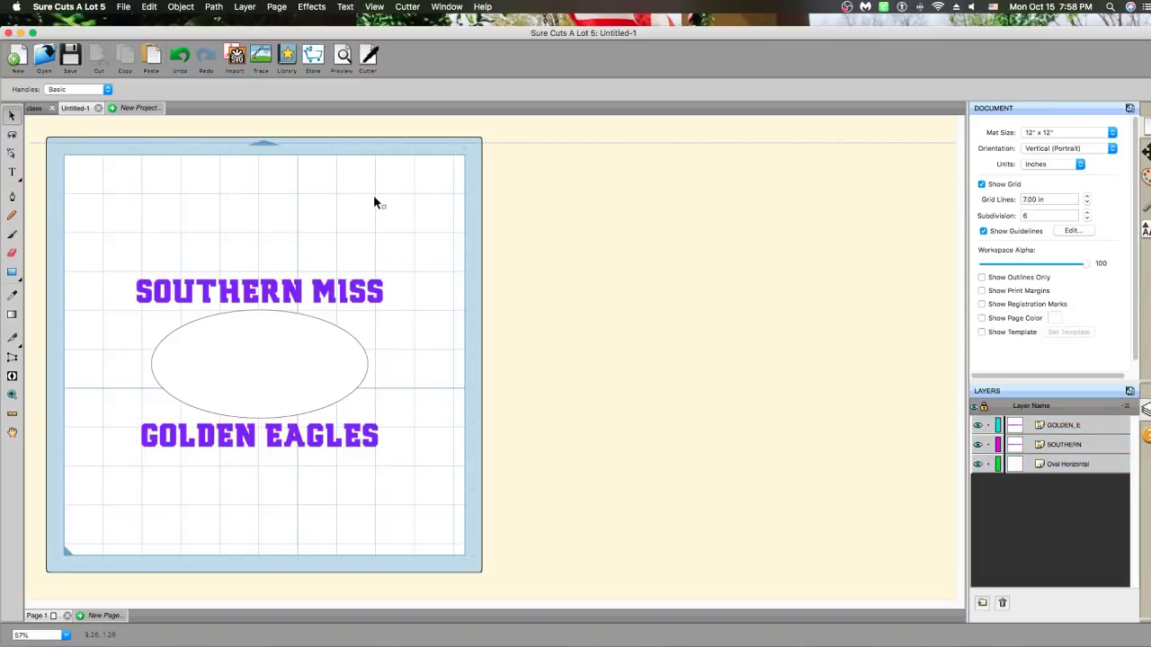
Stretch the GOLDEN EAGLES text horizontally at both ends to match the width of the SOUTHERN MISS text
click(360, 295)
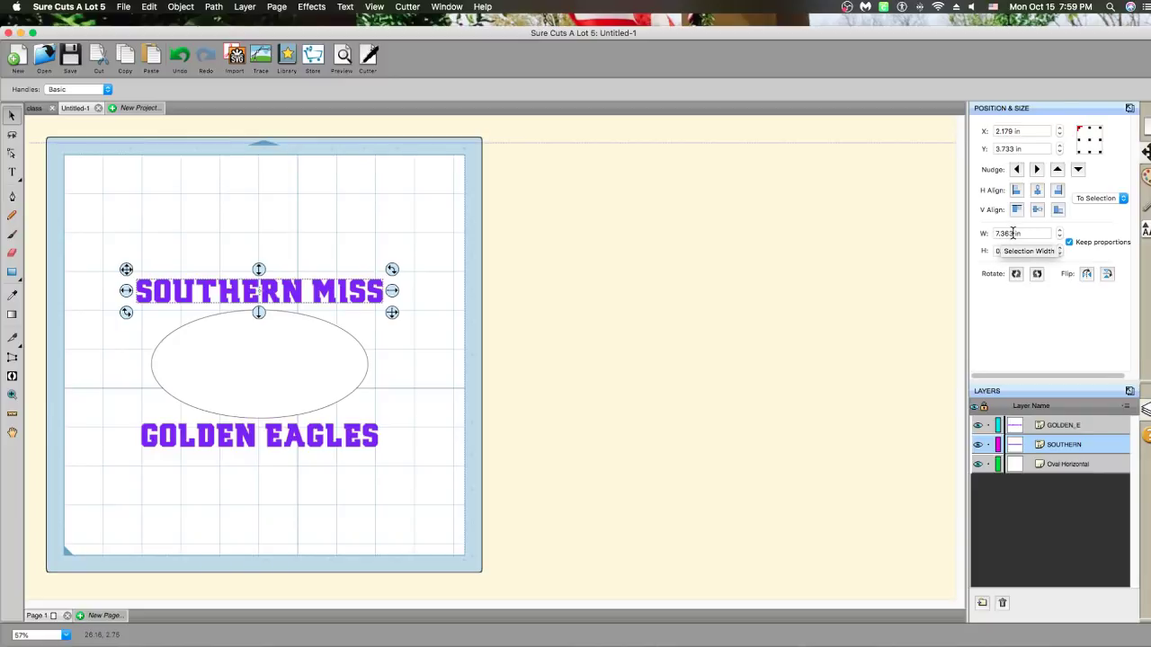
click(357, 442)
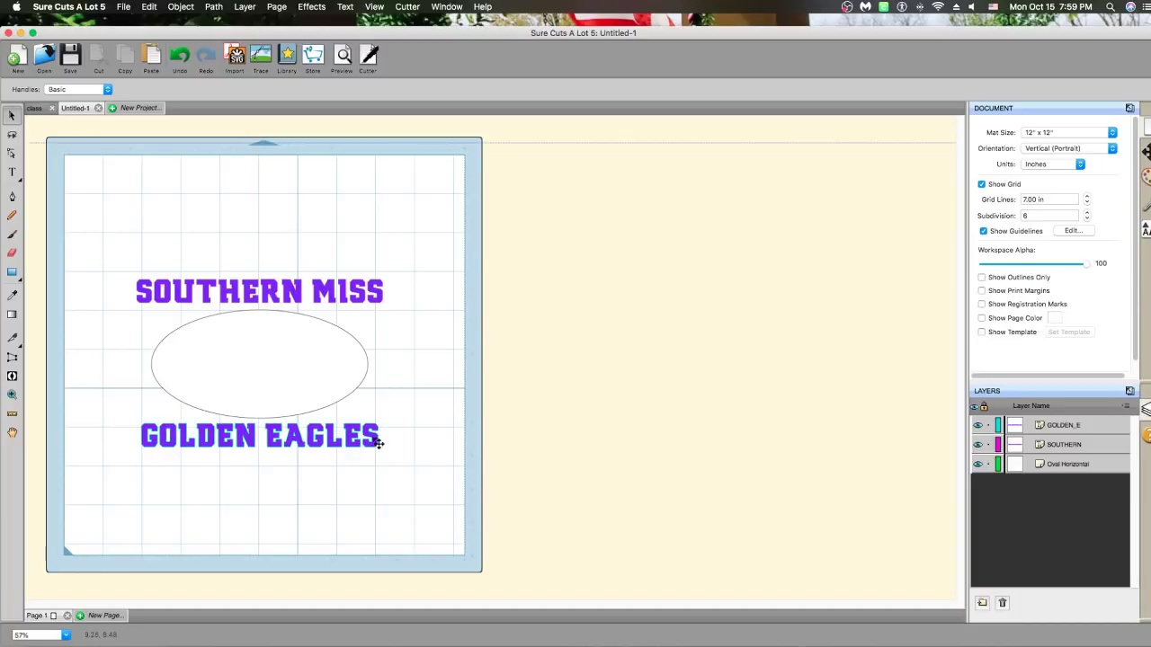
click(378, 438)
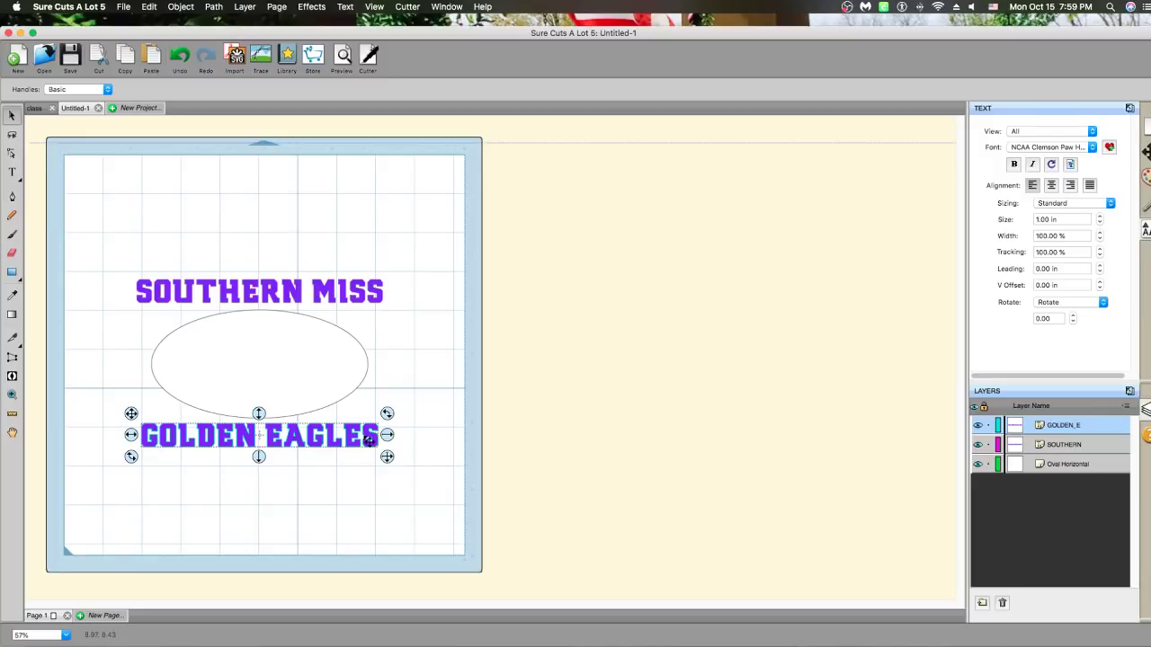
click(384, 437)
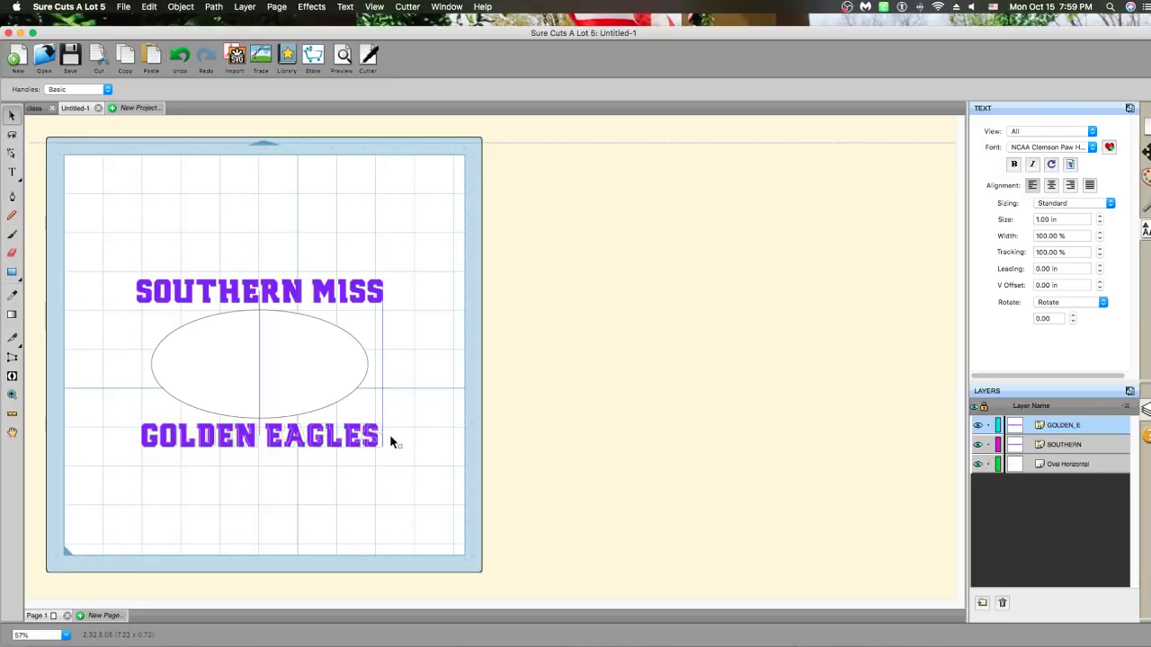
click(387, 437)
drag(131, 436, 124, 433)
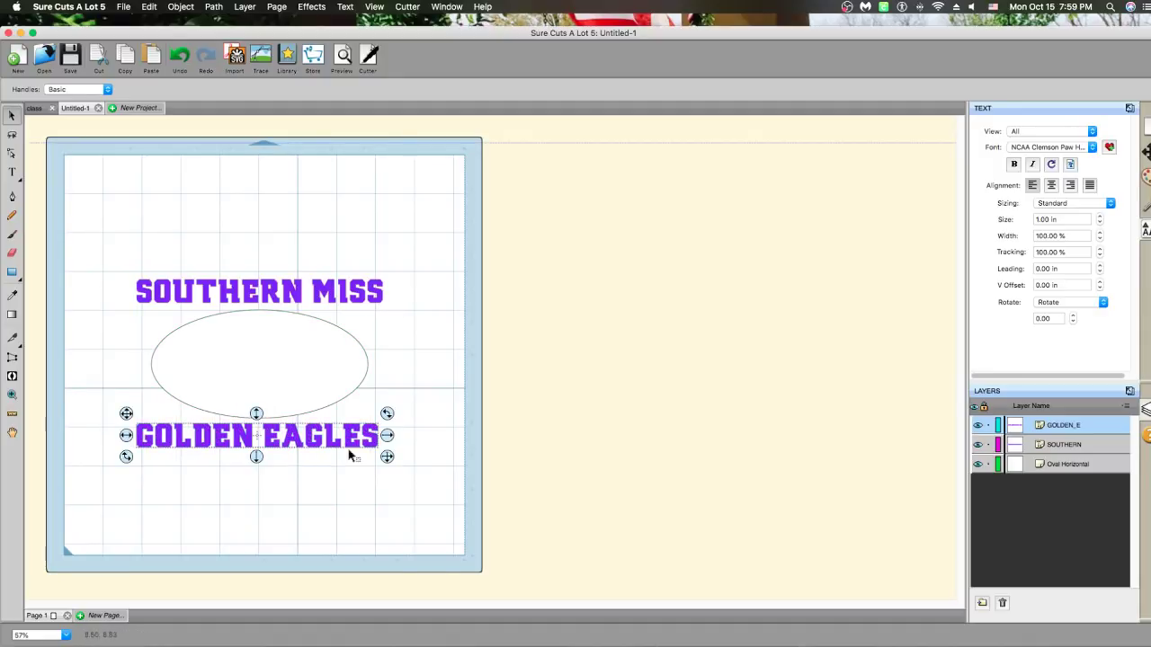
drag(395, 435, 398, 439)
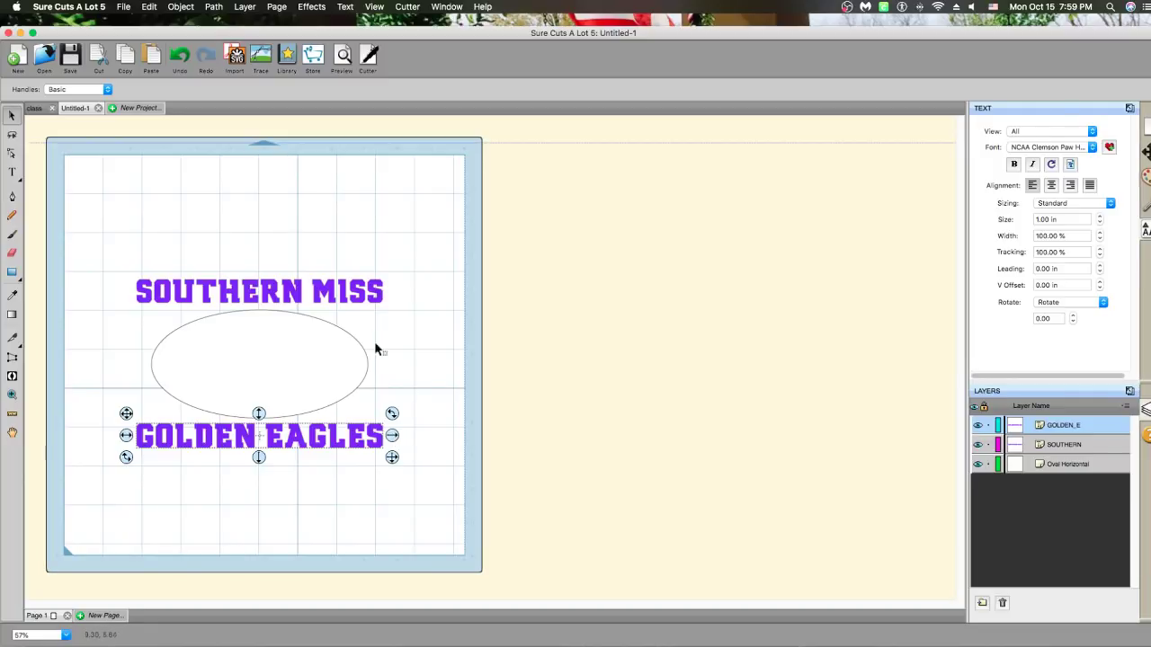
Nudge the GOLDEN EAGLES text slightly down to leave a small gap beneath the oval
click(303, 497)
click(281, 440)
drag(281, 440, 281, 443)
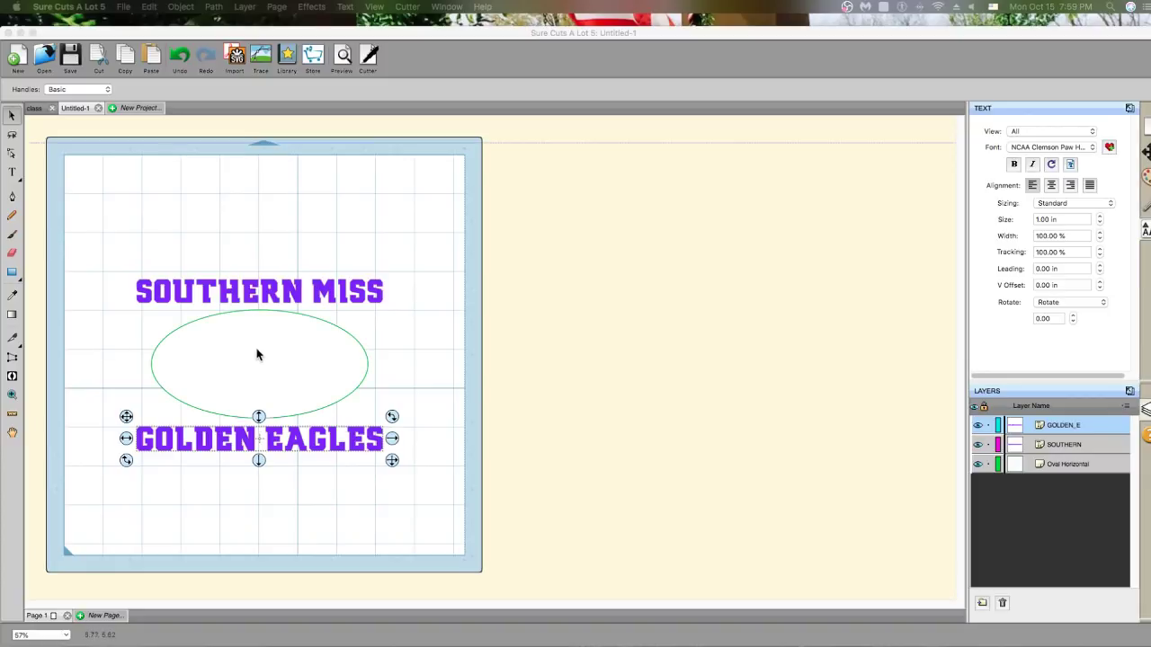
click(285, 363)
click(285, 363)
click(426, 264)
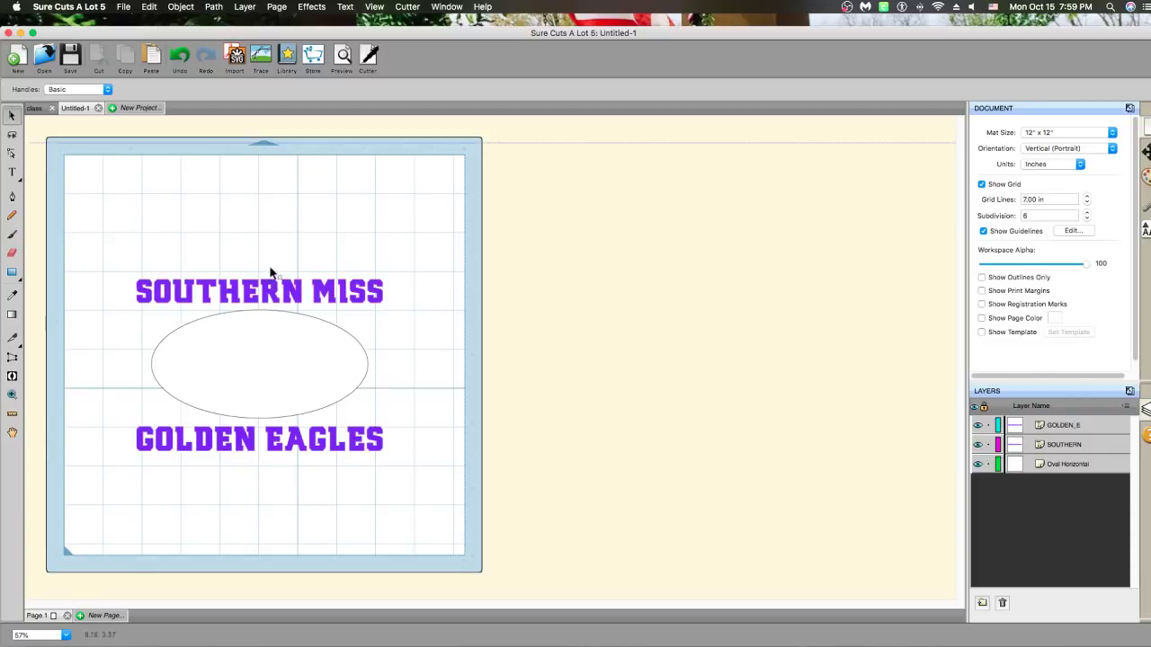
Try the 3D Rotate effect on the SOUTHERN MISS text with X -245, Y -240 and Z -90, and discard it
click(342, 303)
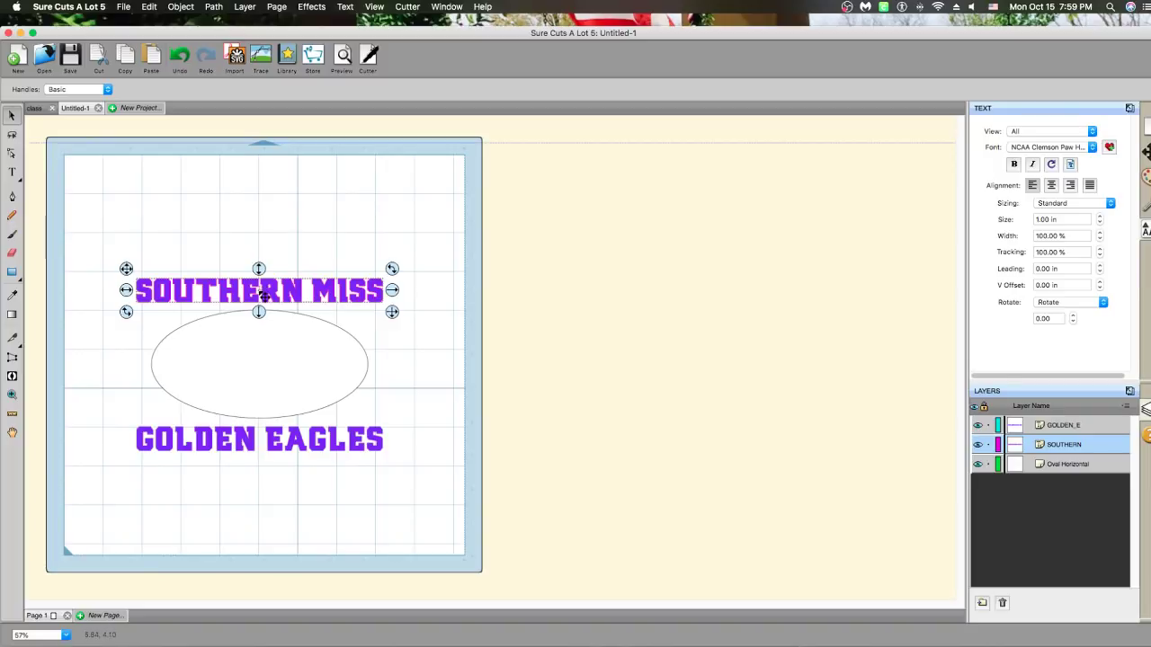
click(310, 7)
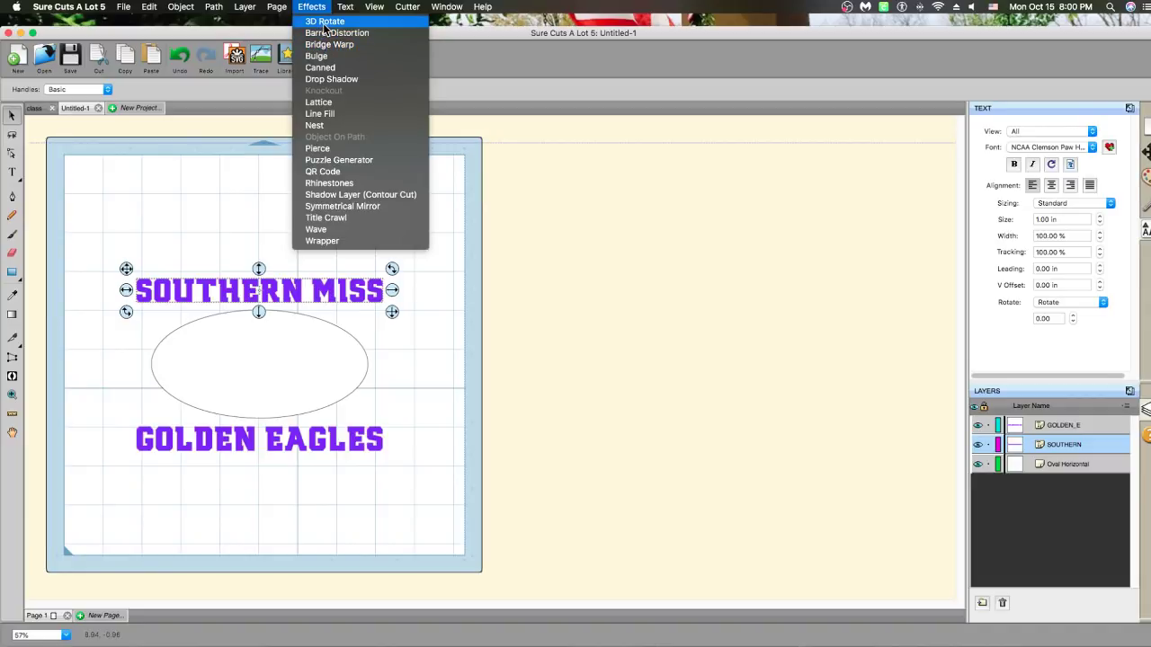
click(325, 21)
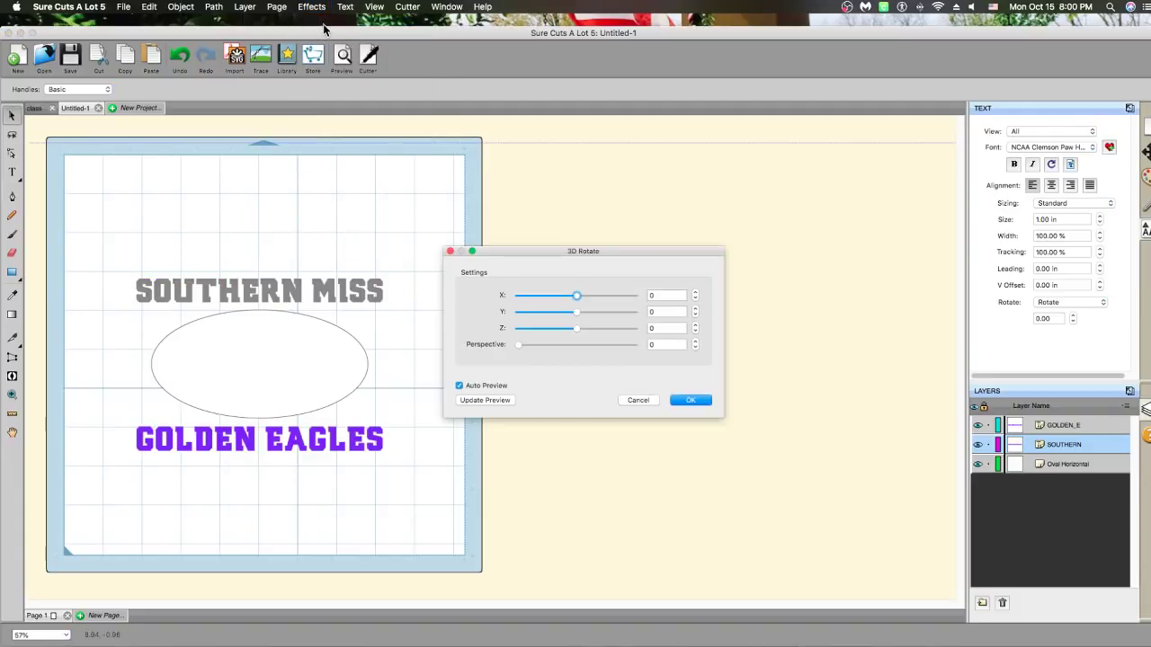
drag(576, 332, 557, 295)
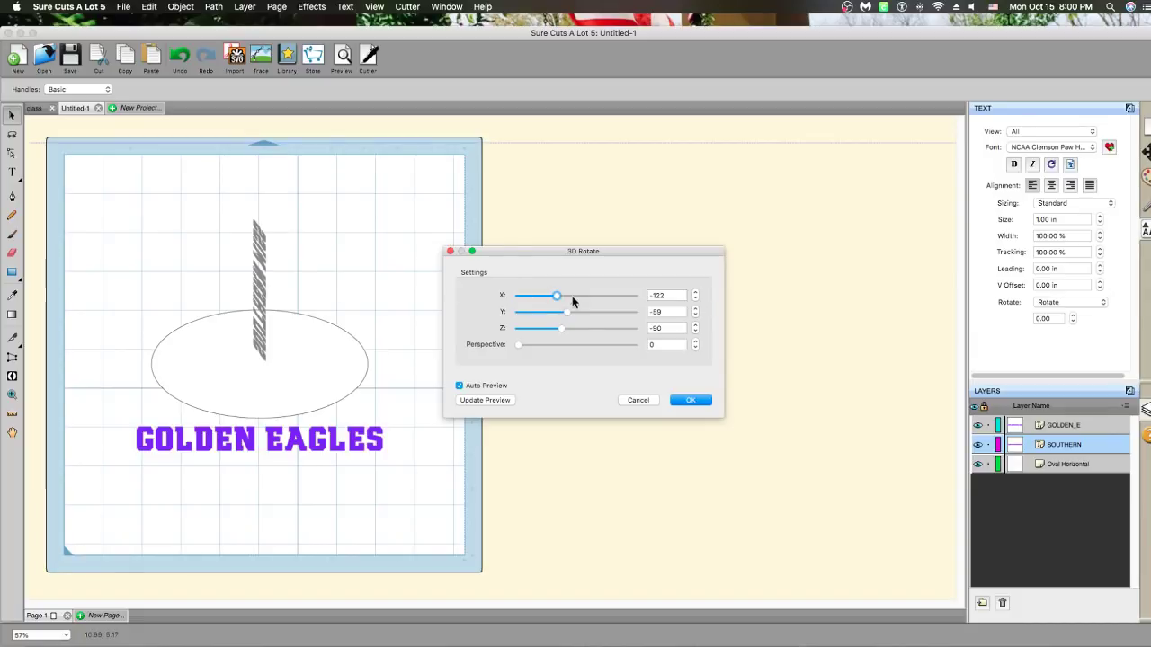
drag(565, 312, 540, 312)
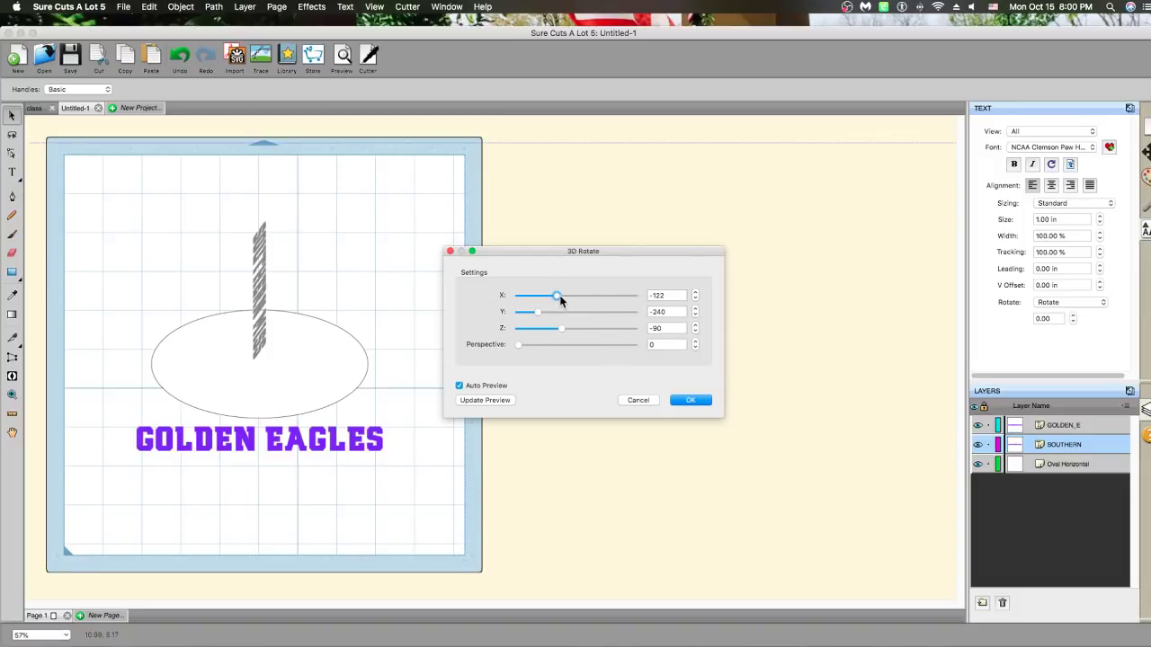
drag(553, 299, 537, 301)
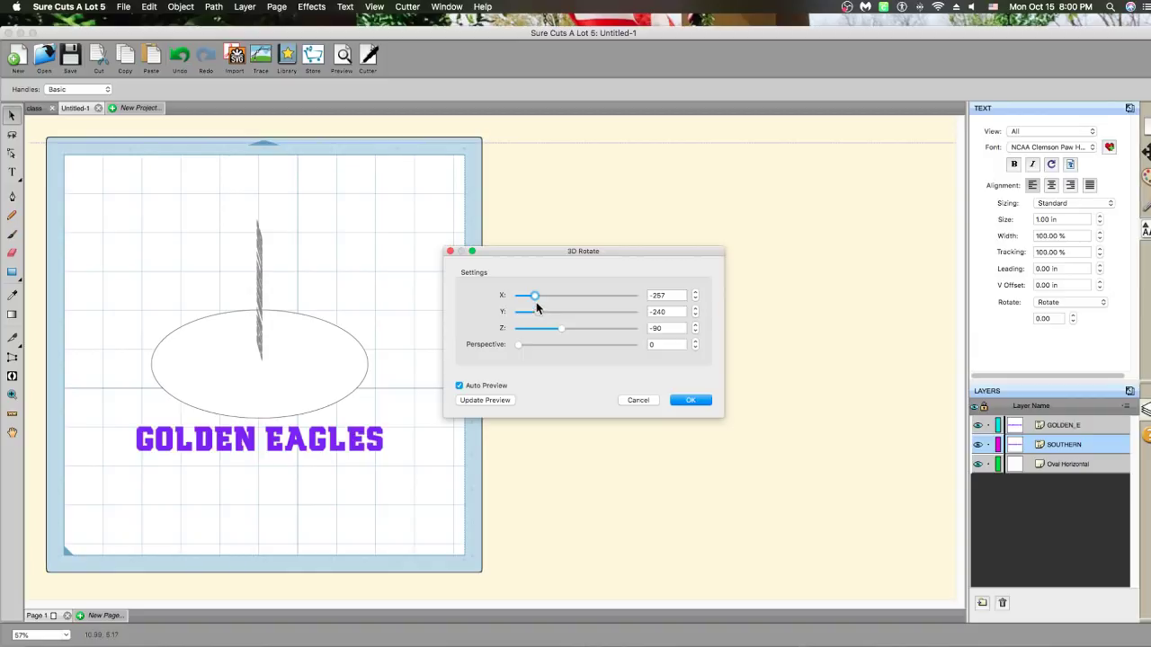
click(537, 297)
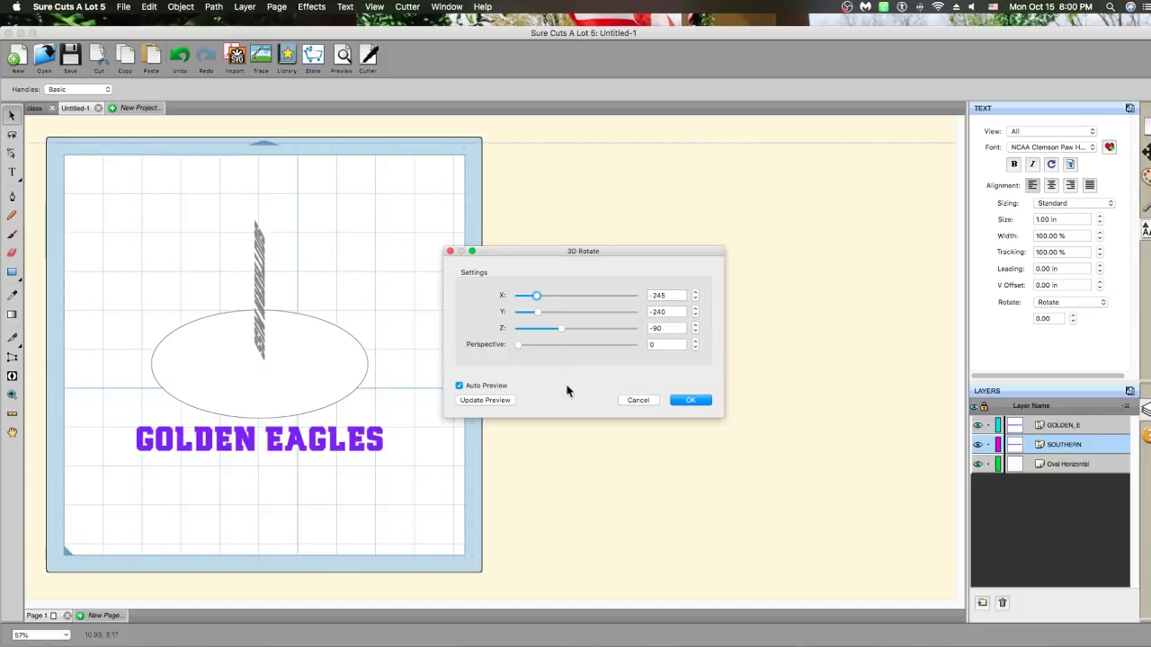
click(631, 401)
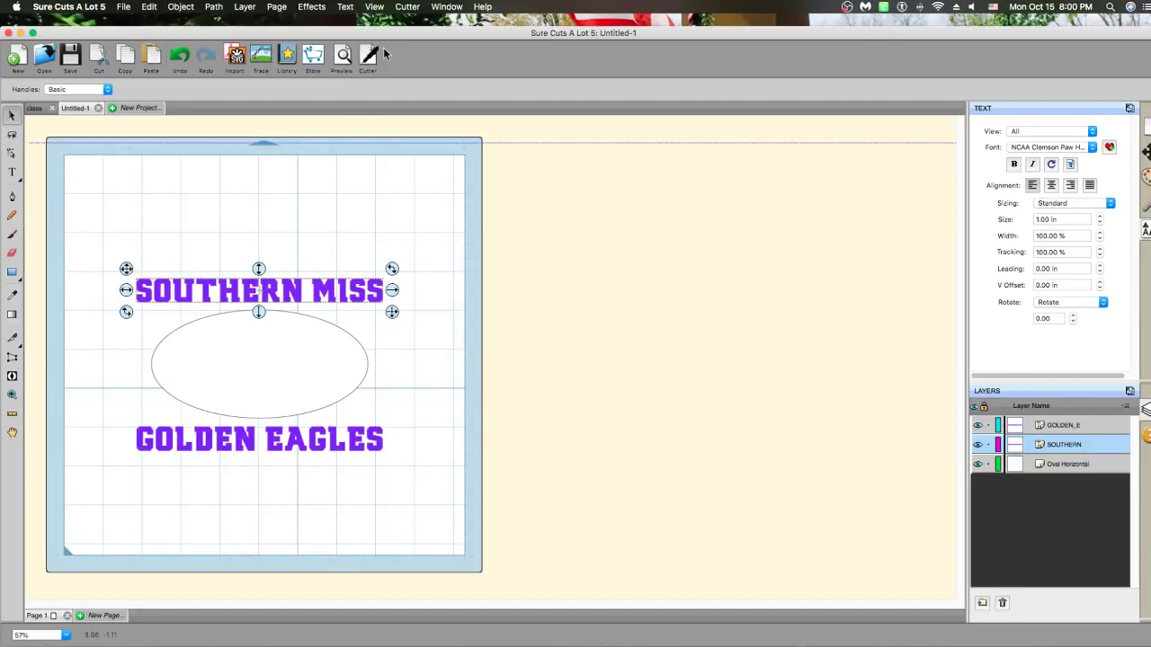
Try the Barrel Distortion effect on the SOUTHERN MISS text with a threshold of 17 and higher, and discard it
click(320, 8)
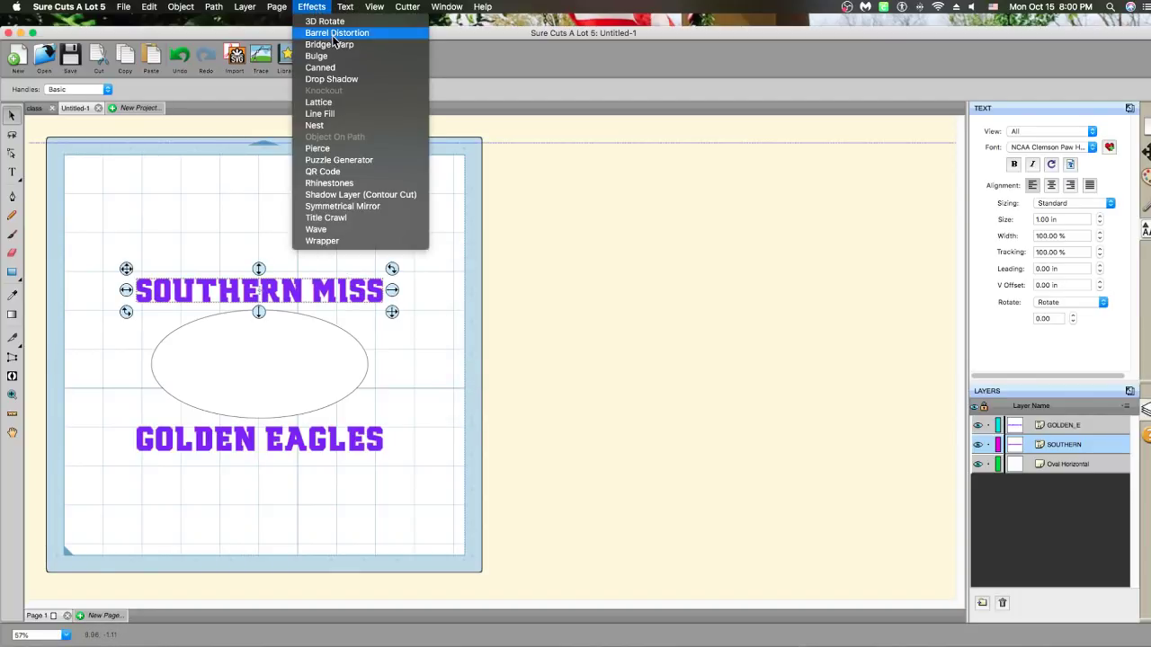
click(332, 35)
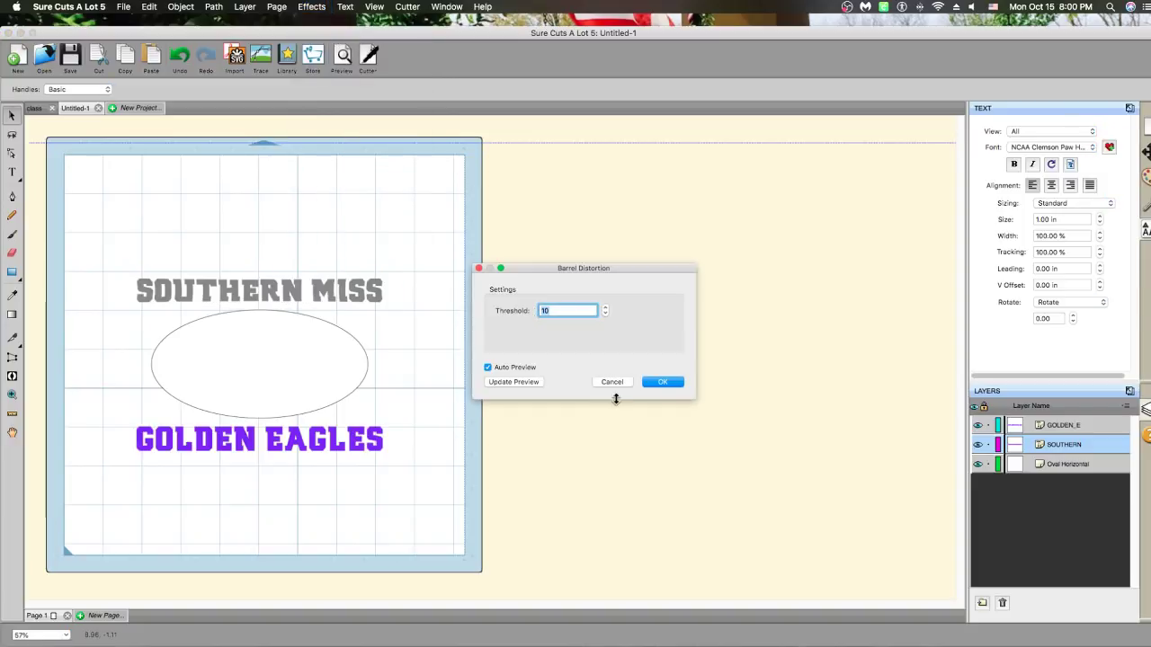
click(605, 307)
click(522, 383)
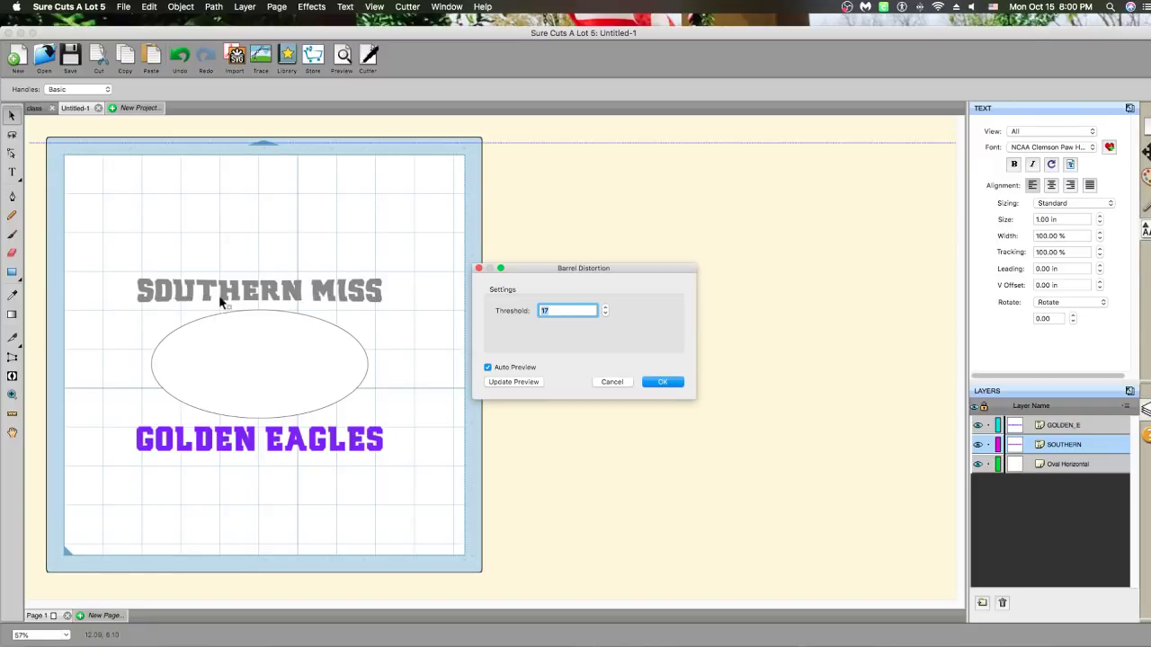
click(606, 307)
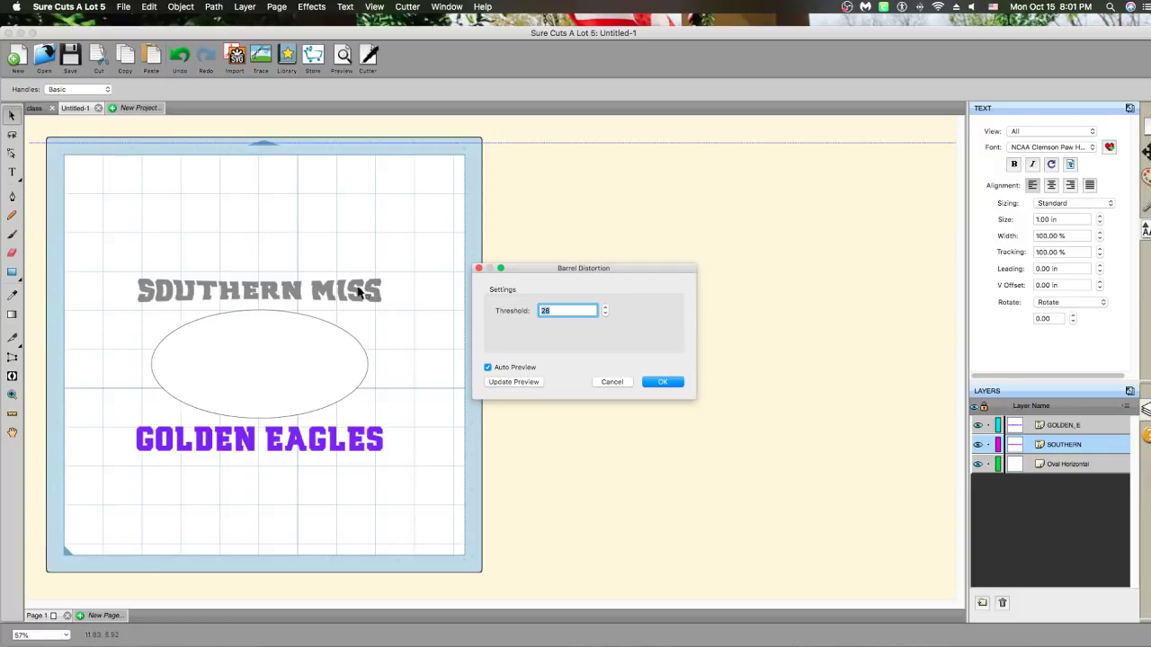
click(519, 385)
click(612, 382)
Start a Bridge Warp on the SOUTHERN MISS text with a bottom offset of 0.30 in and a scale height of 1.51 in
click(313, 8)
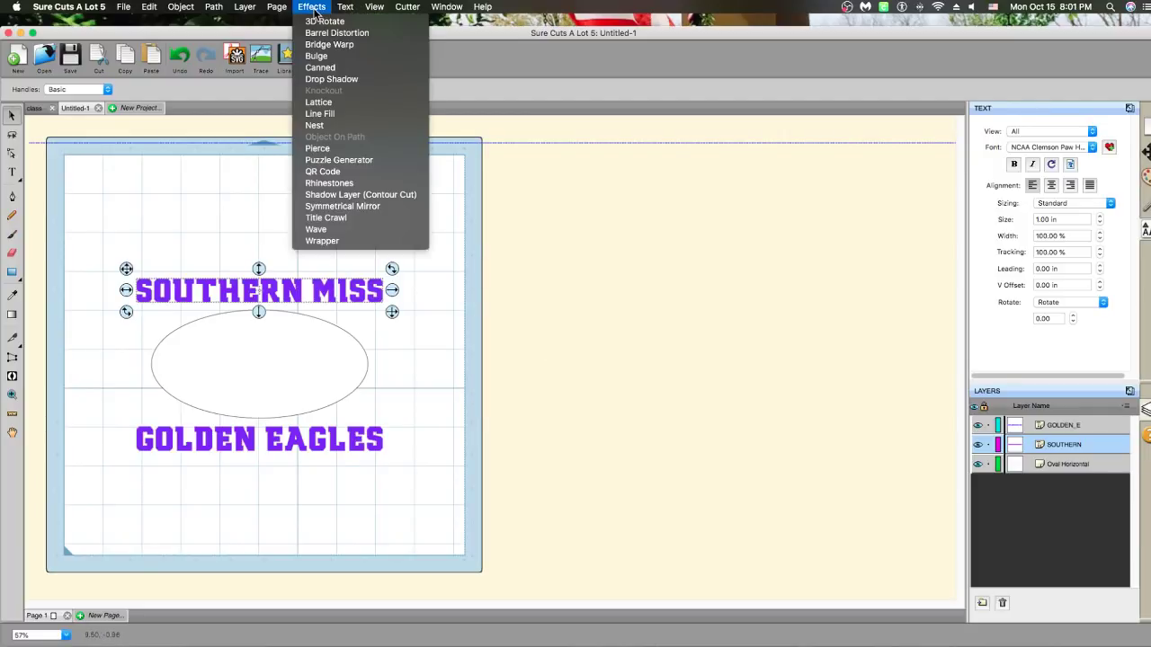
click(316, 47)
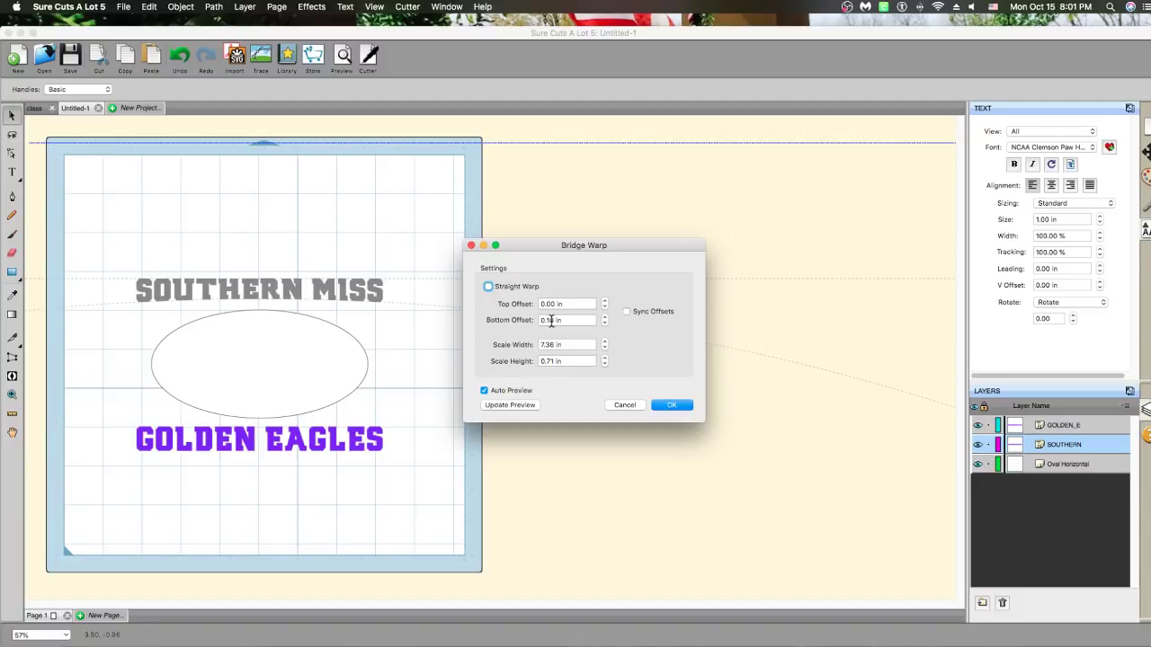
click(605, 316)
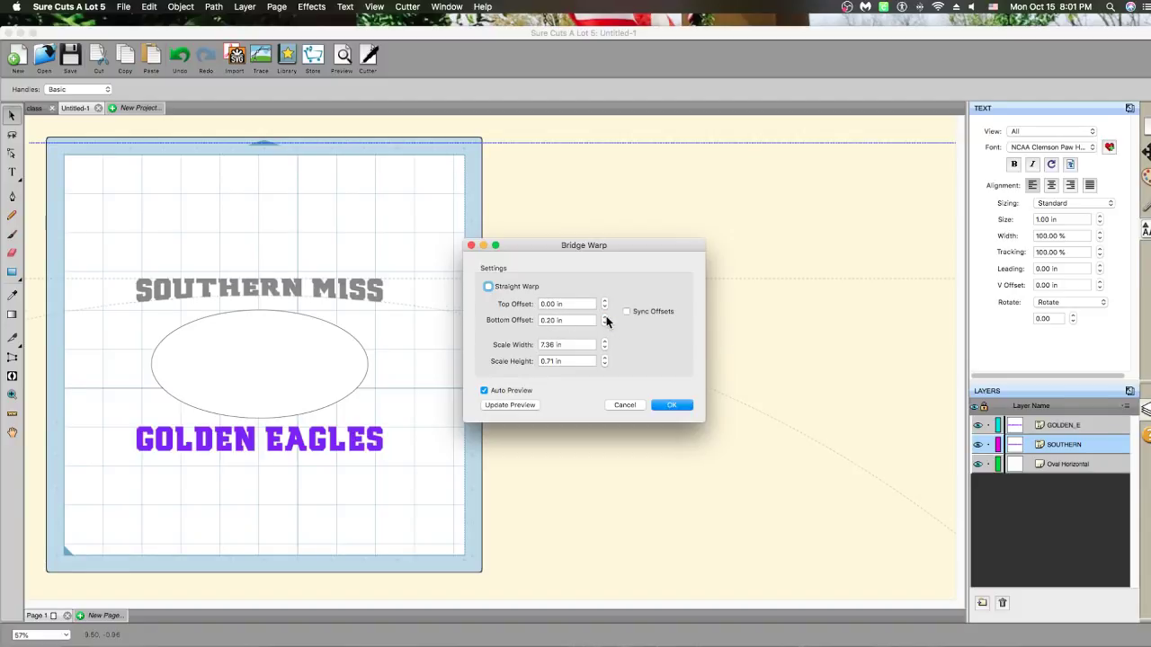
click(605, 317)
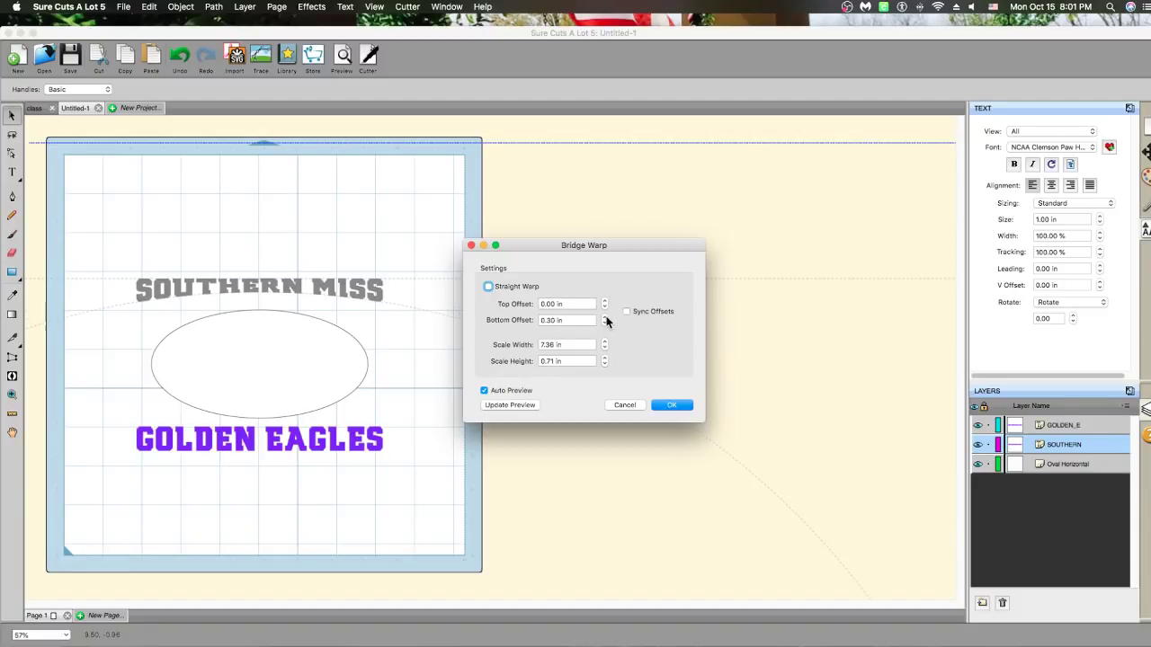
click(604, 364)
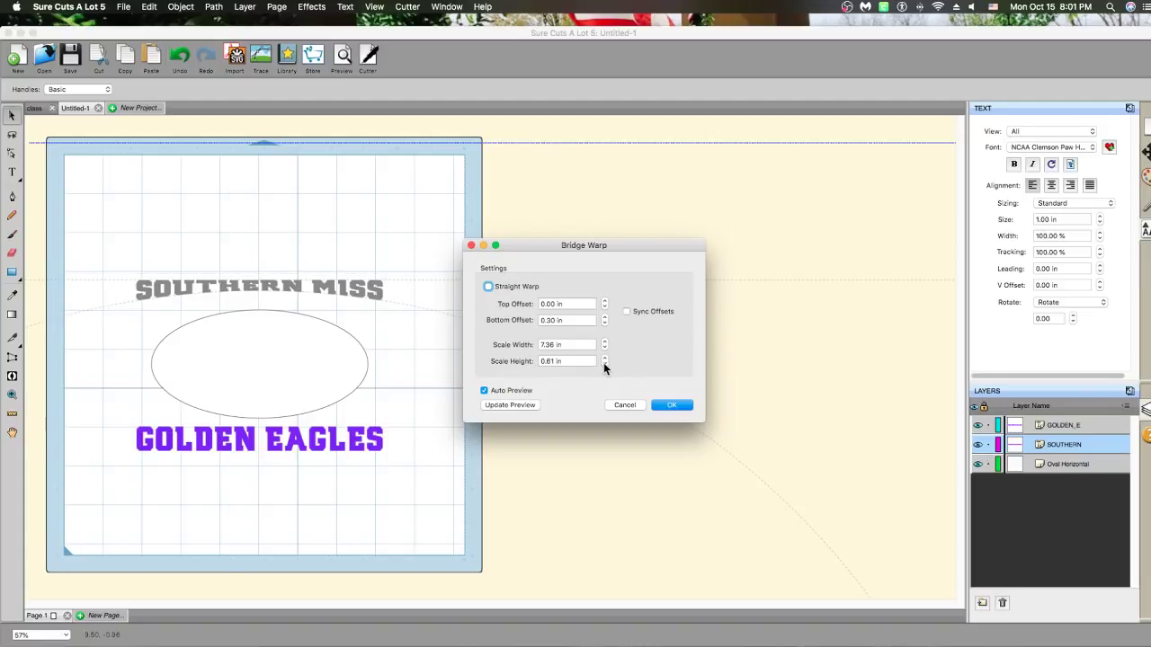
click(604, 358)
click(604, 358)
click(604, 358)
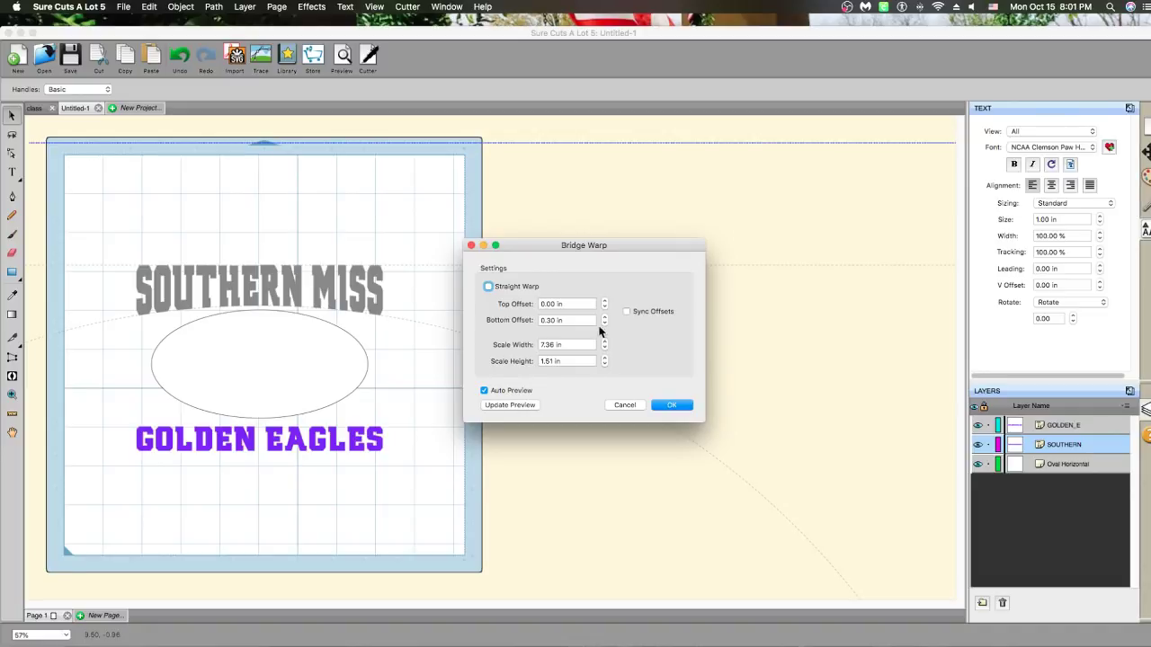
Raise the Bridge Warp bottom offset of the SOUTHERN MISS text to 0.70 in to arch its lower edge over the oval
click(604, 324)
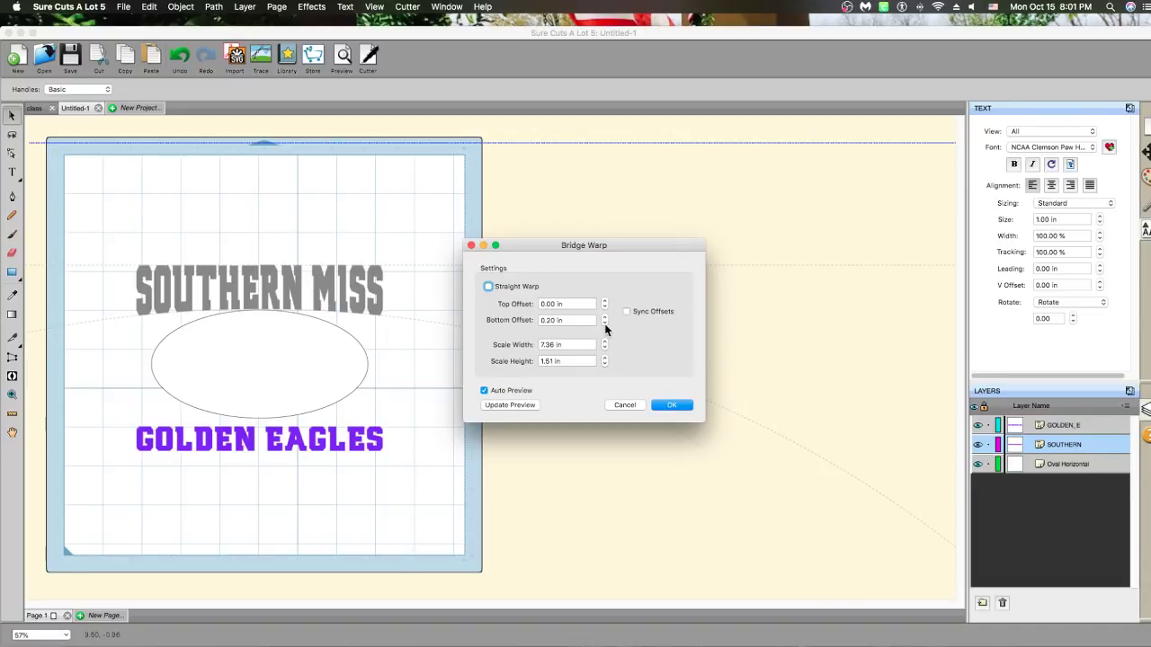
click(604, 316)
click(604, 317)
click(604, 317)
click(604, 317)
click(604, 316)
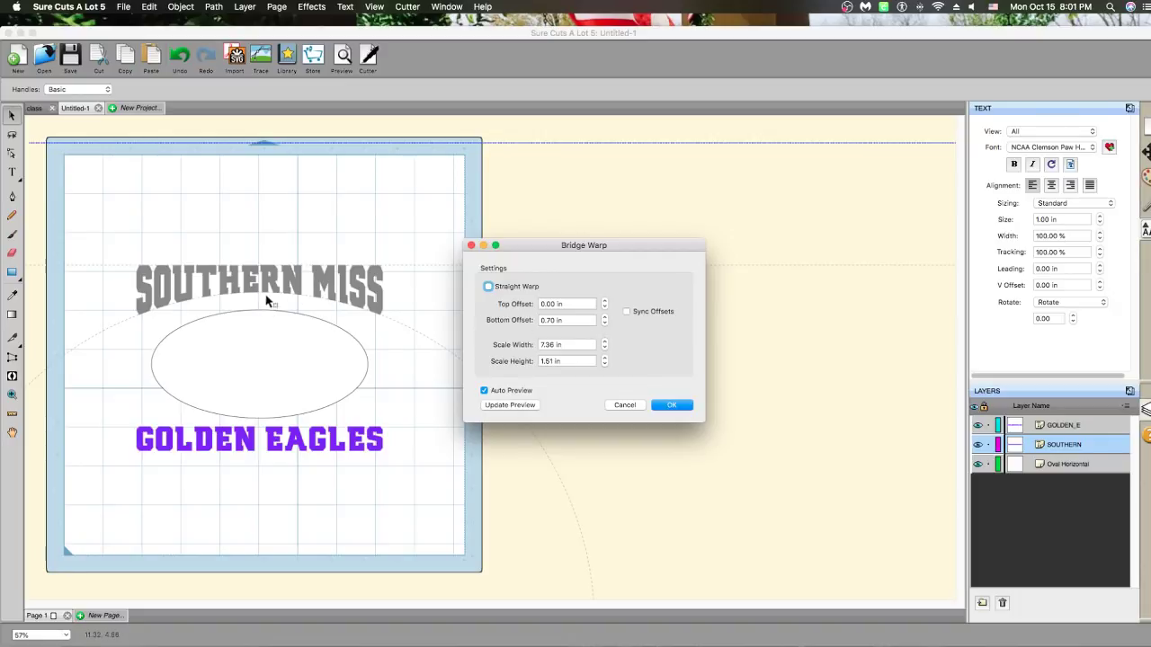
Set the warp's scale width to 6.96 in and apply the Bridge Warp to the SOUTHERN MISS text
click(605, 348)
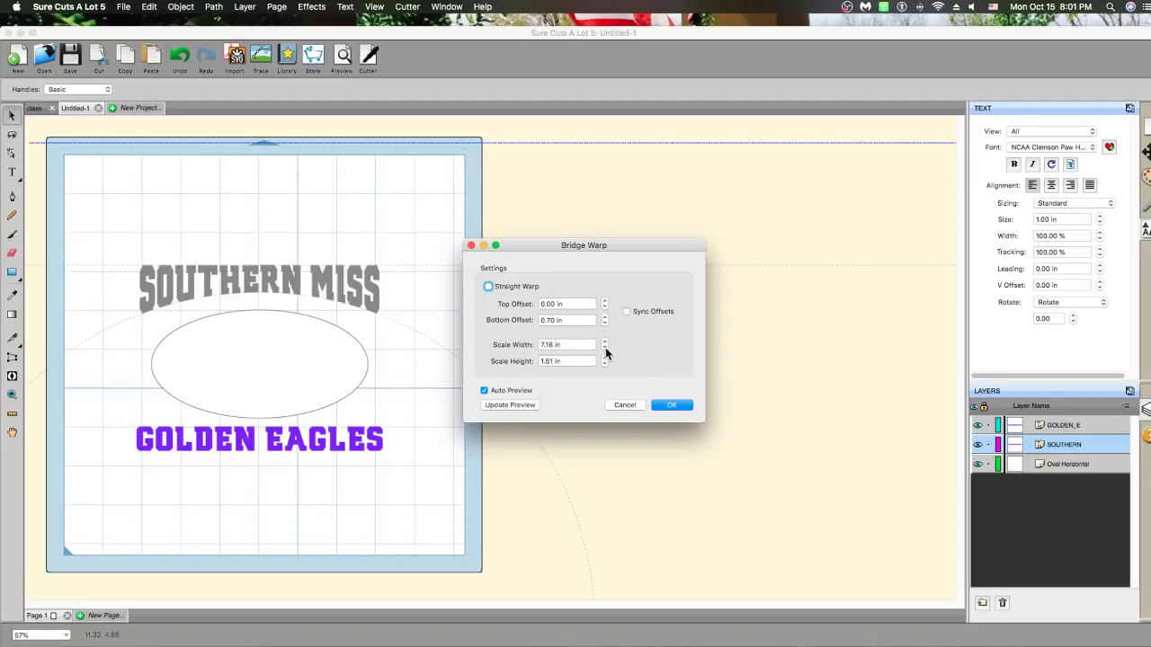
click(605, 348)
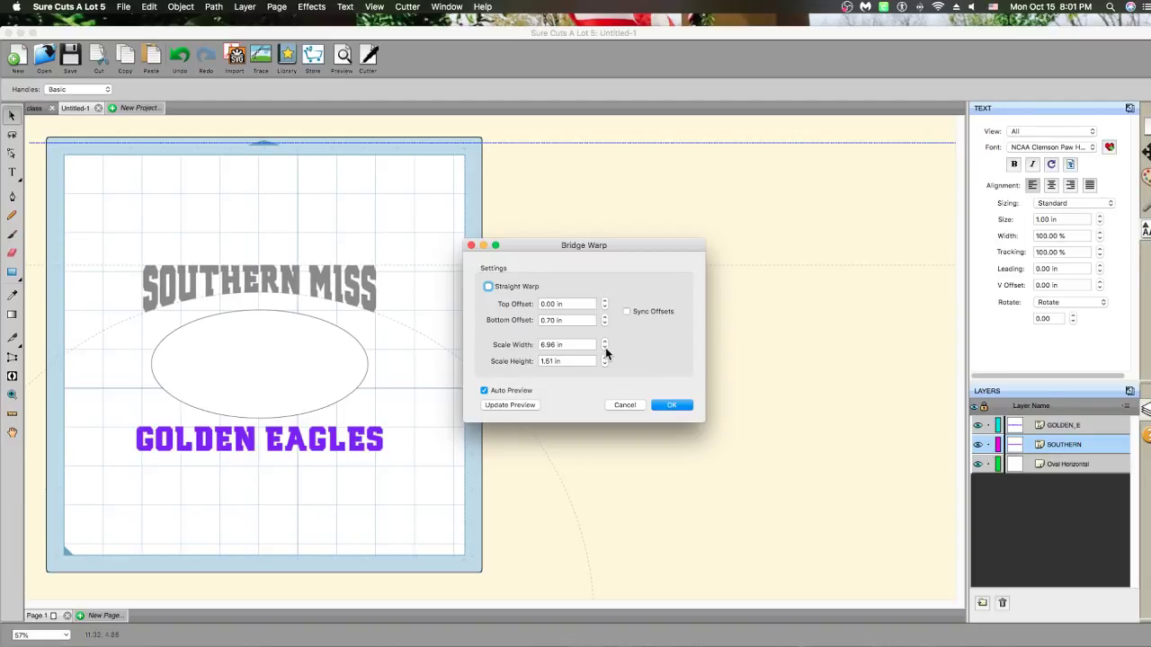
click(605, 341)
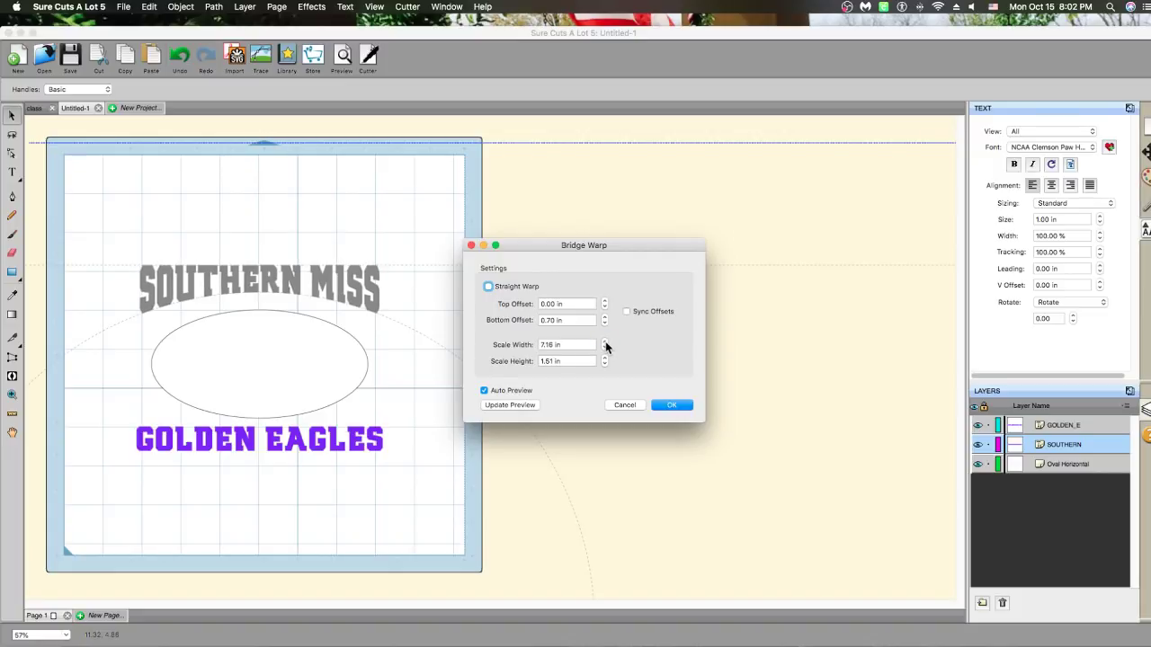
click(605, 349)
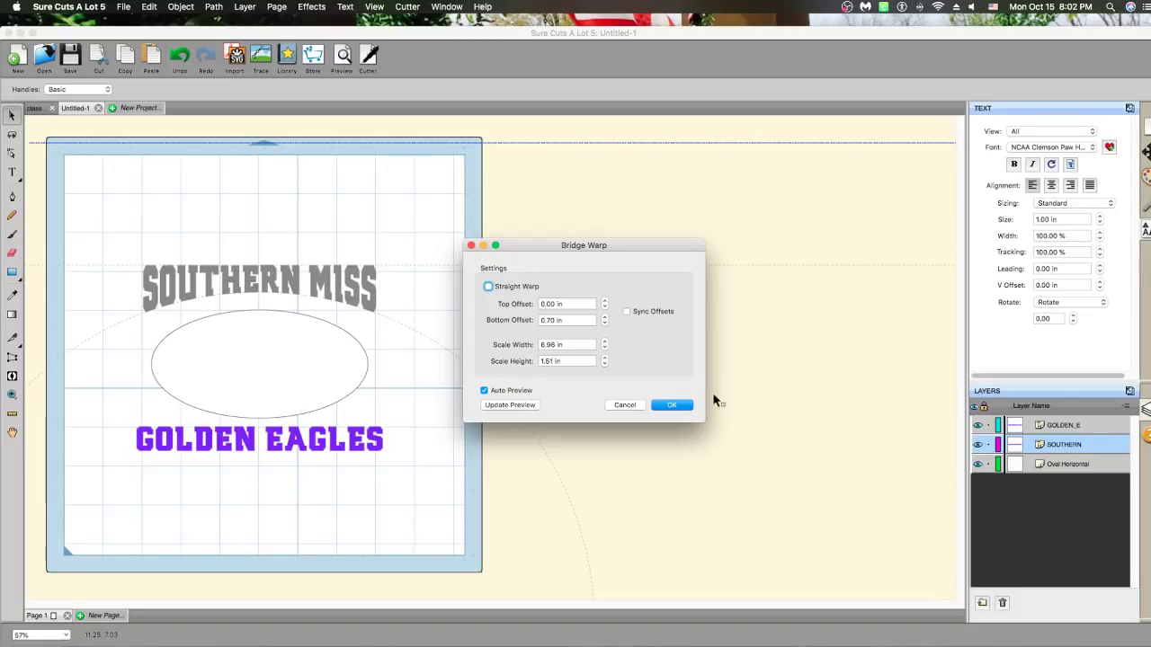
click(662, 405)
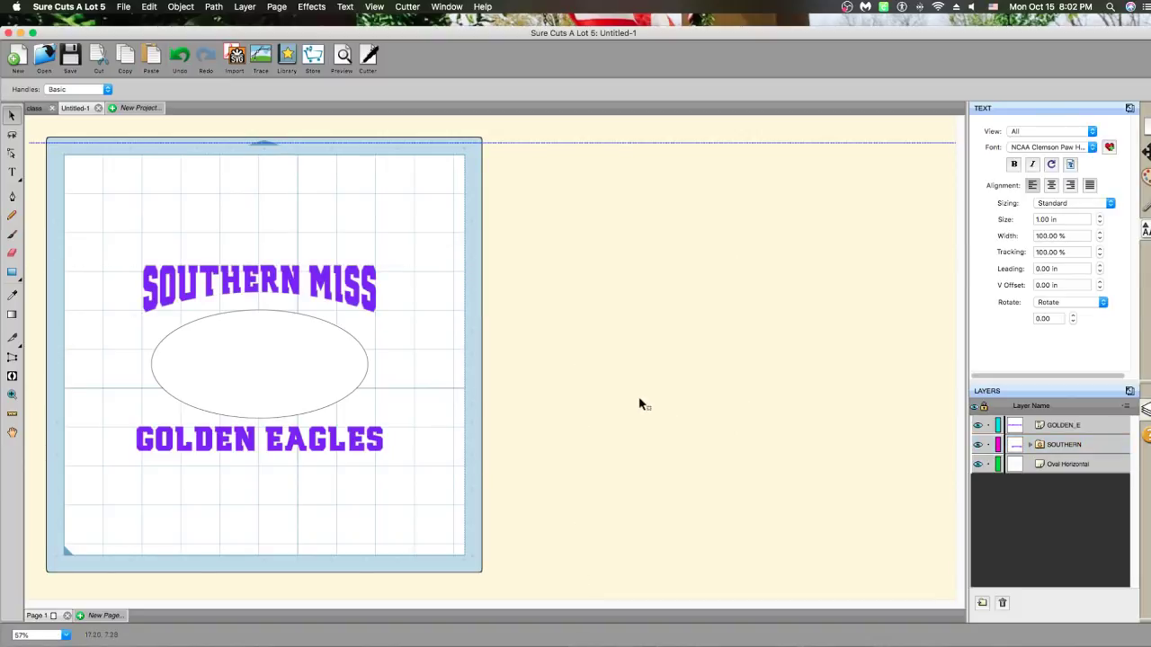
Move the warped SOUTHERN MISS text down onto the oval's upper edge, nudge the oval slightly down, and stretch the text to about 1.64 in high
drag(331, 289, 332, 305)
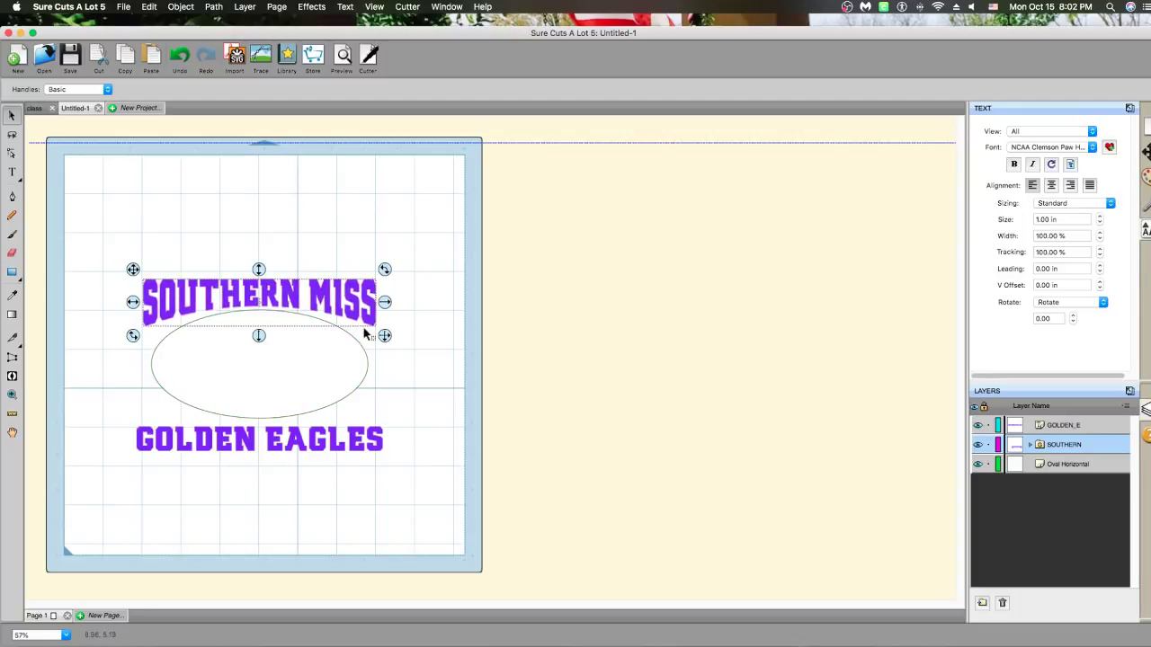
drag(295, 362, 284, 362)
click(344, 295)
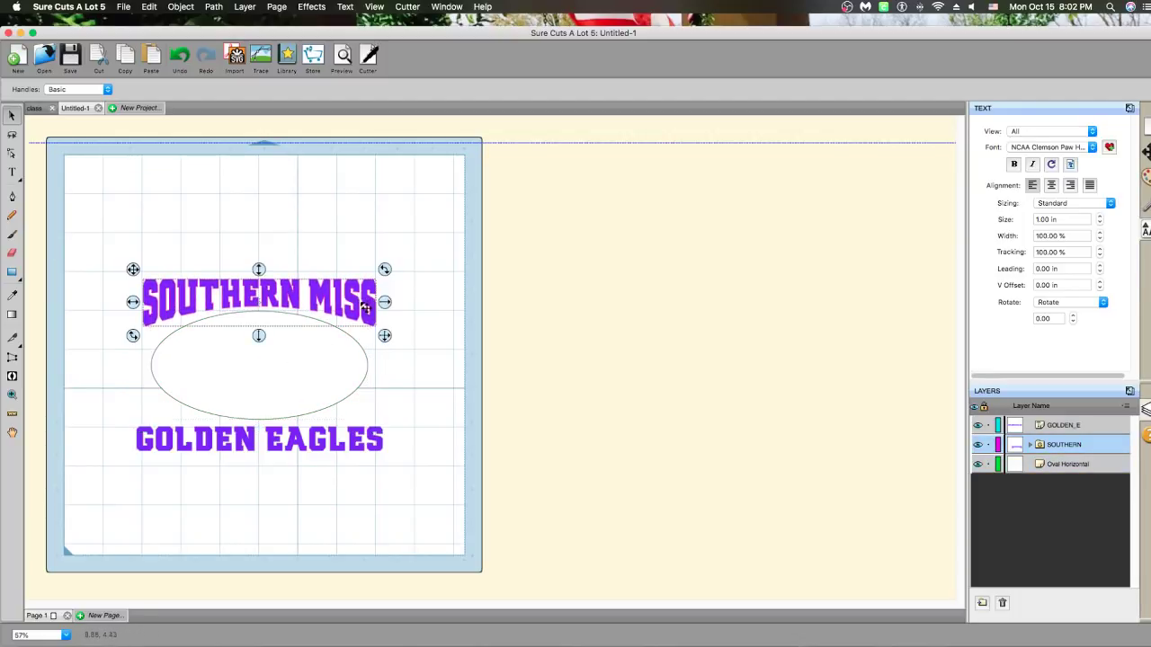
drag(260, 319, 260, 342)
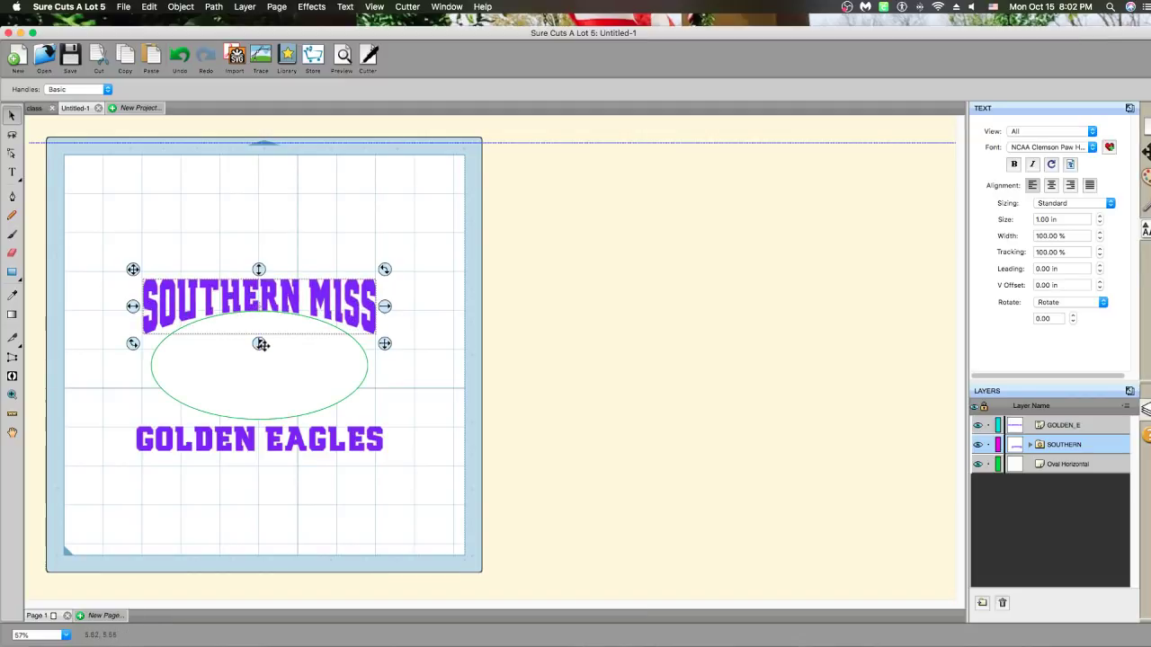
click(357, 320)
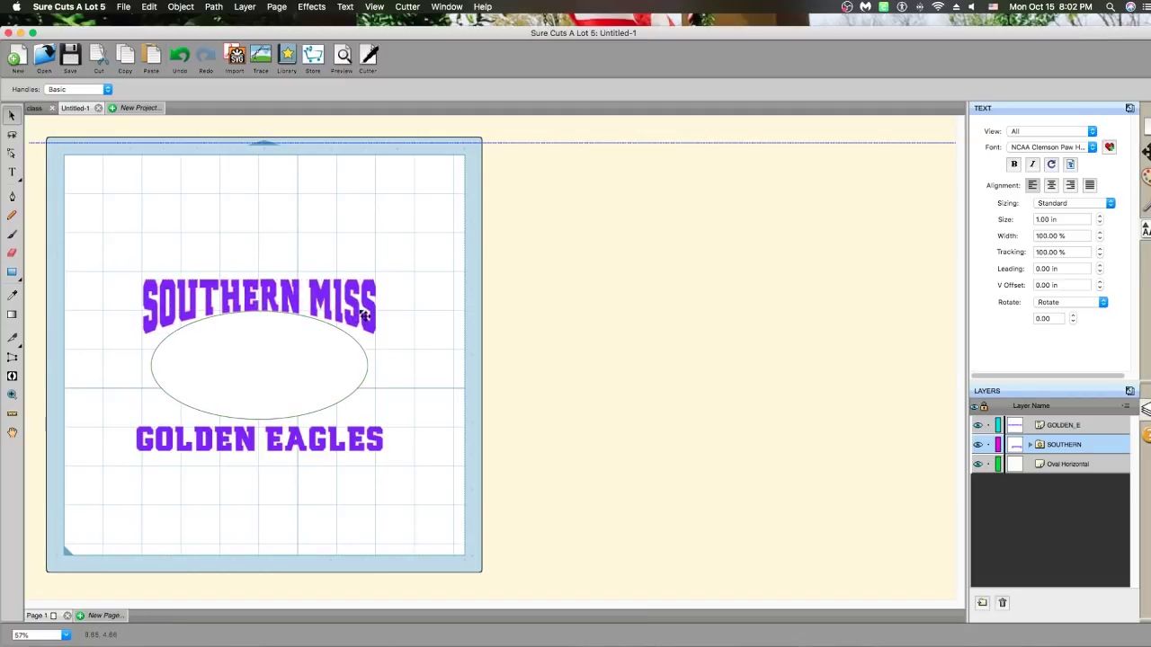
Start a second Bridge Warp on the SOUTHERN MISS text and set its bottom offset to 0.30 in
right_click(361, 311)
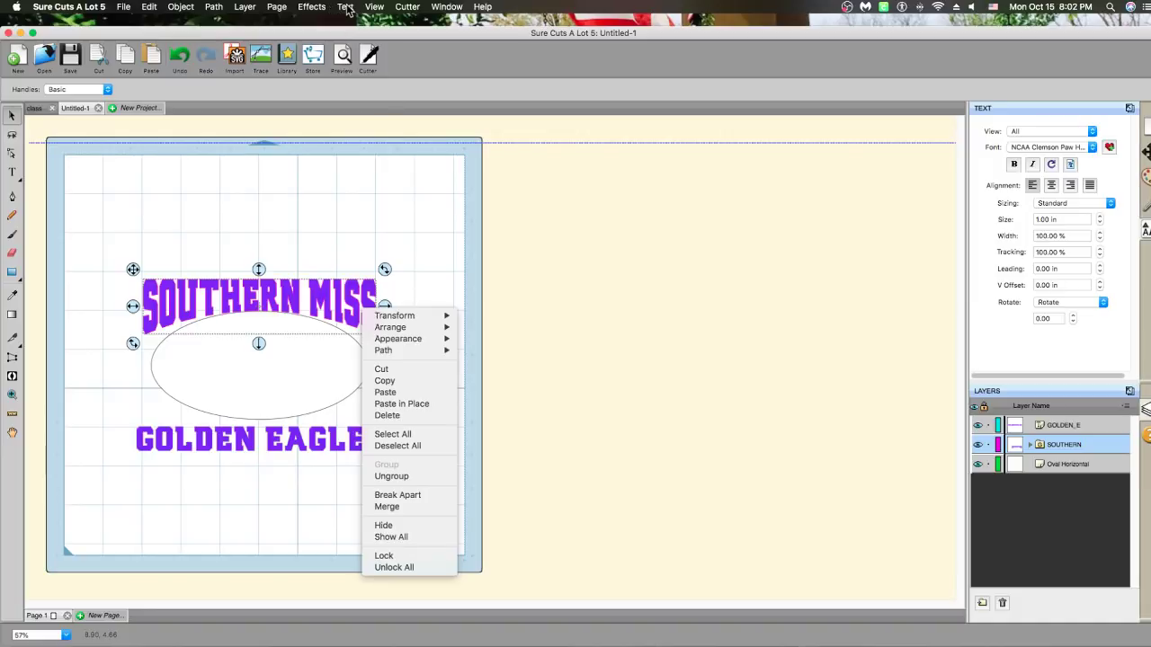
click(311, 6)
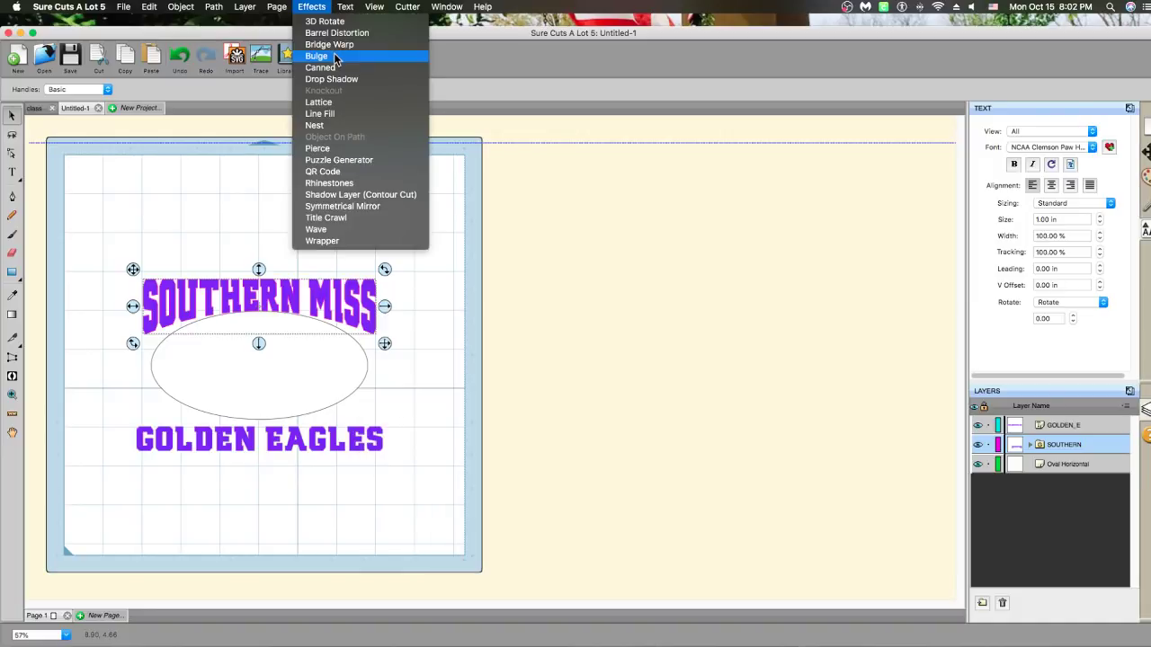
click(337, 45)
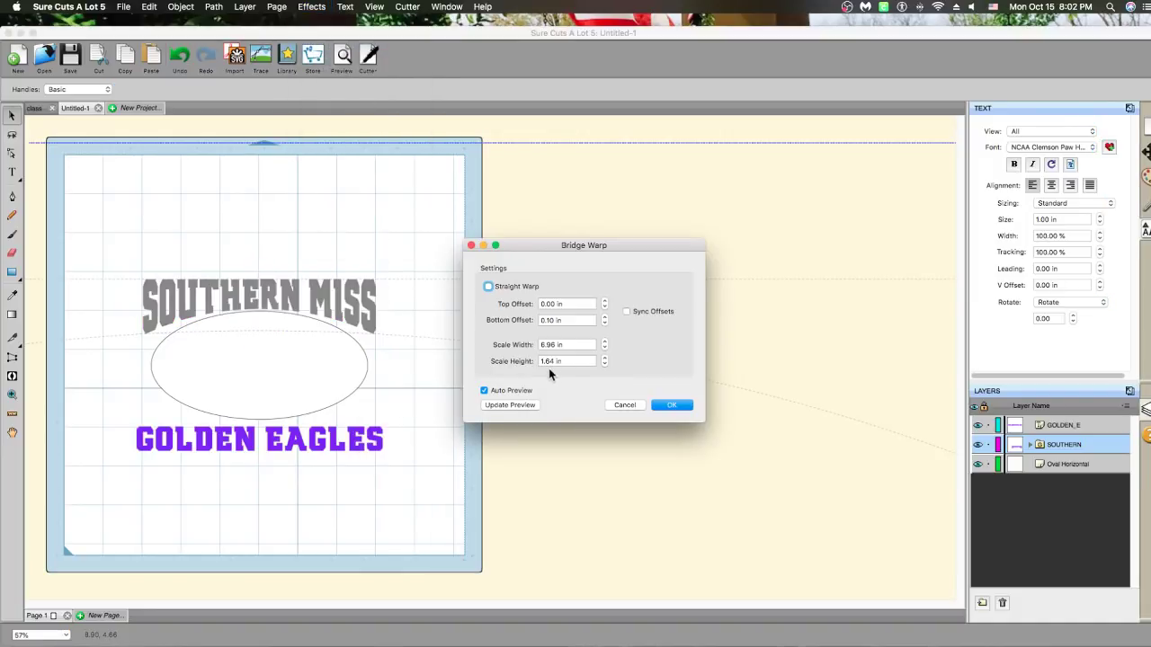
click(603, 364)
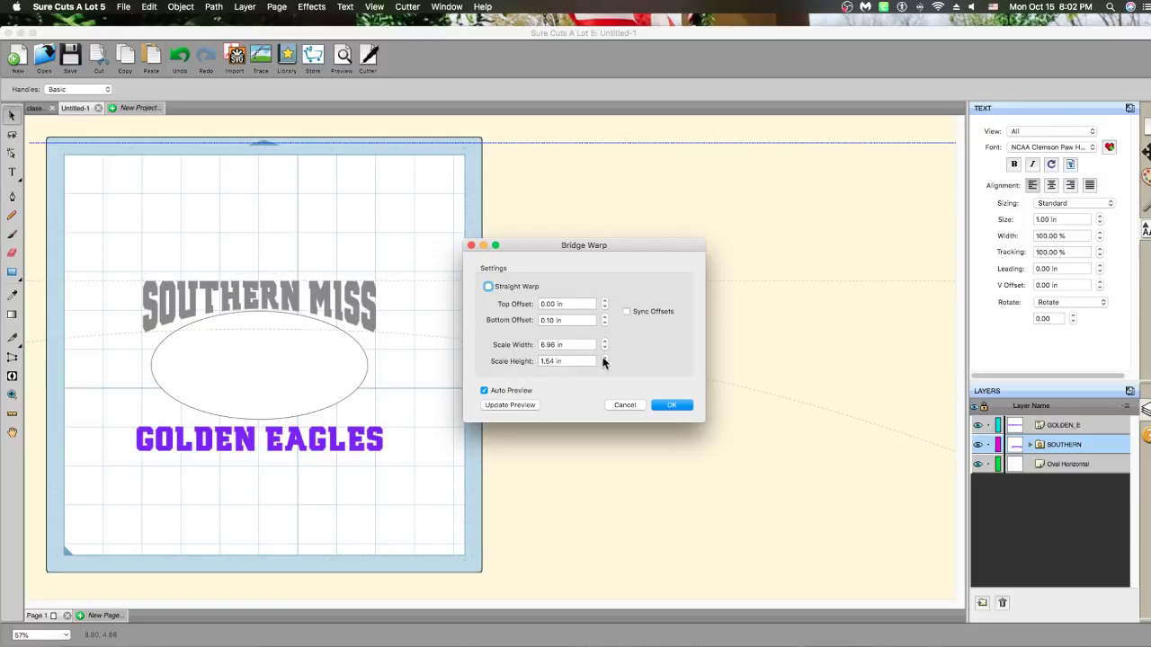
click(605, 341)
click(605, 356)
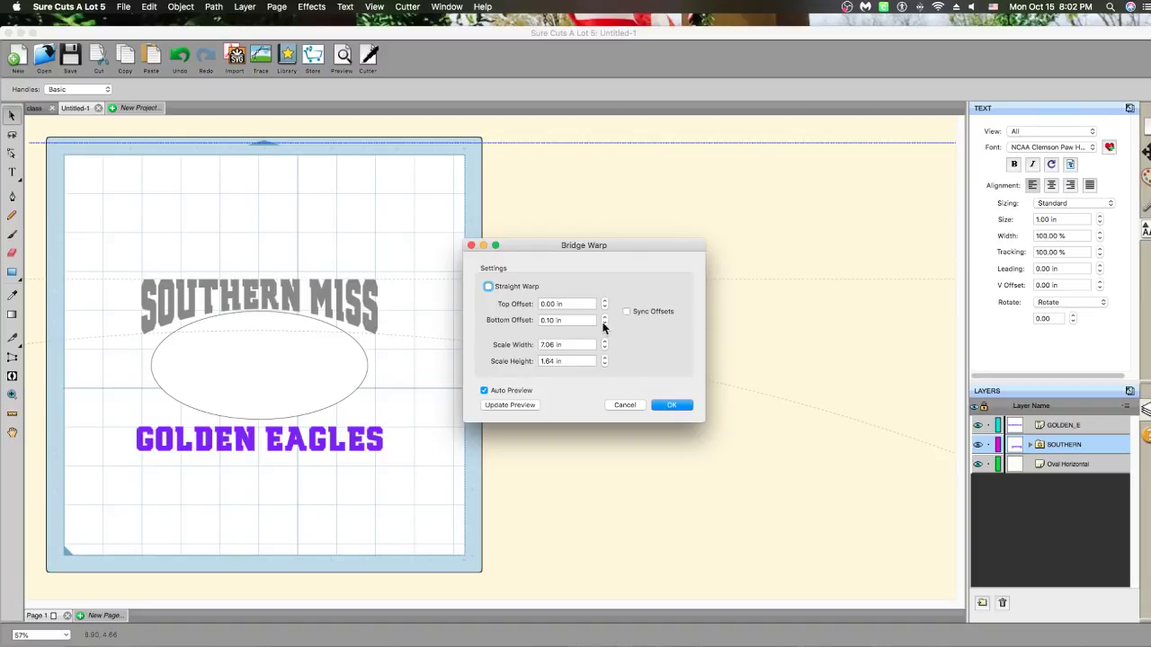
double_click(605, 318)
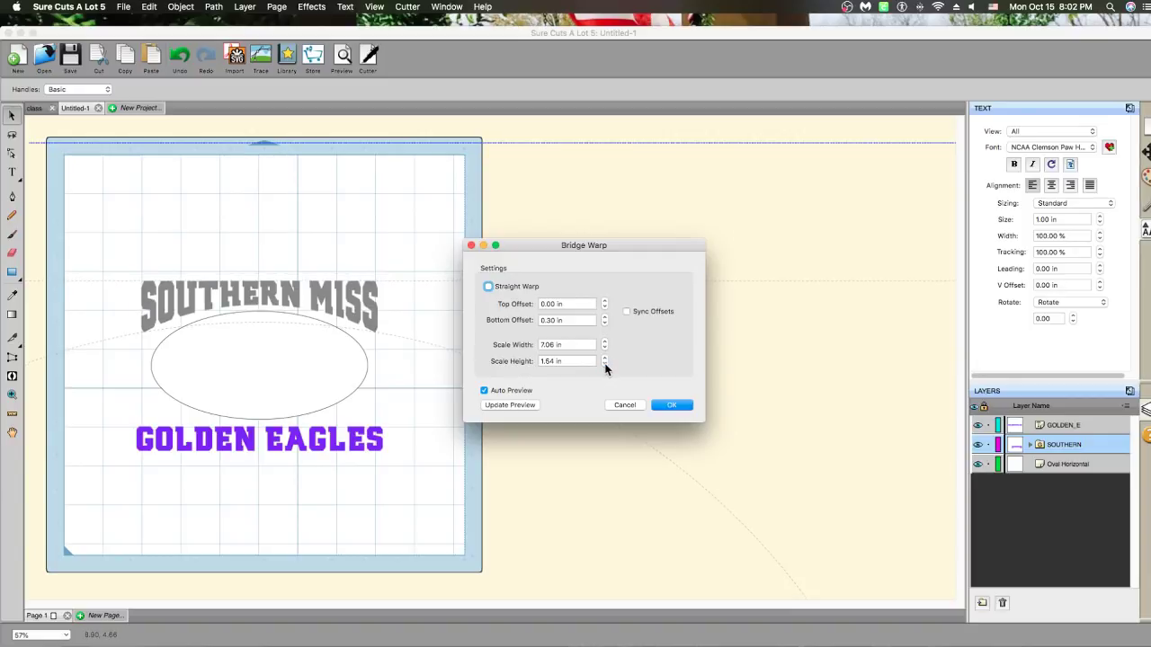
Set the scale height to 1.64 in and the scale width to 6.66 in, and apply the warp to SOUTHERN MISS
click(605, 361)
click(604, 350)
click(604, 349)
click(604, 350)
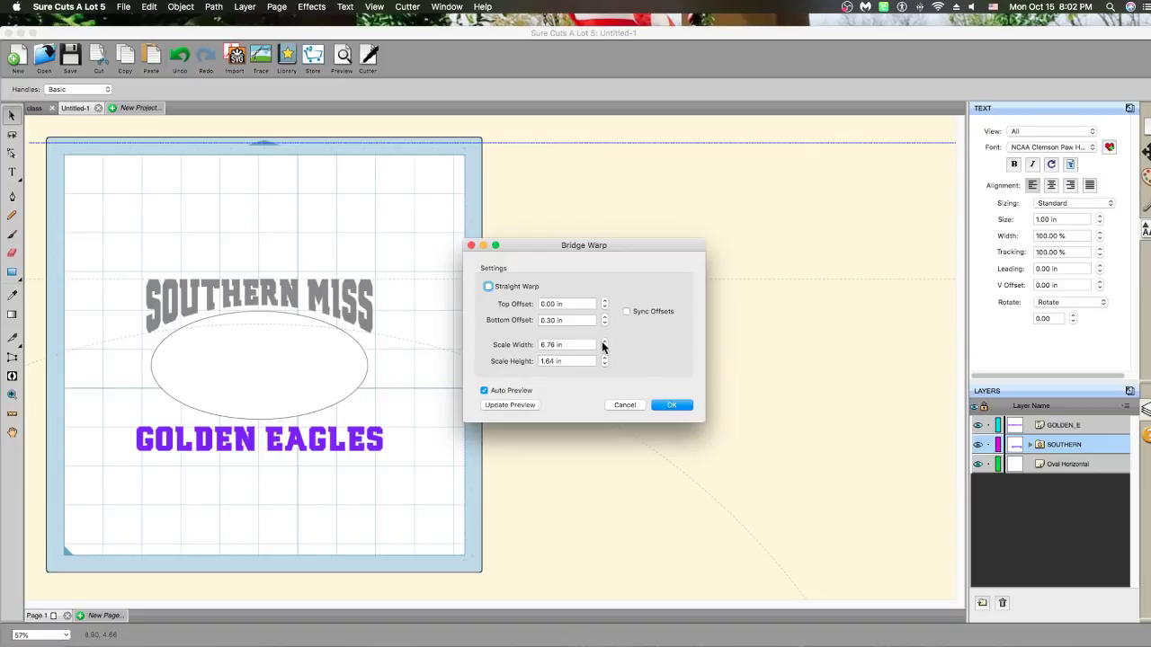
click(604, 350)
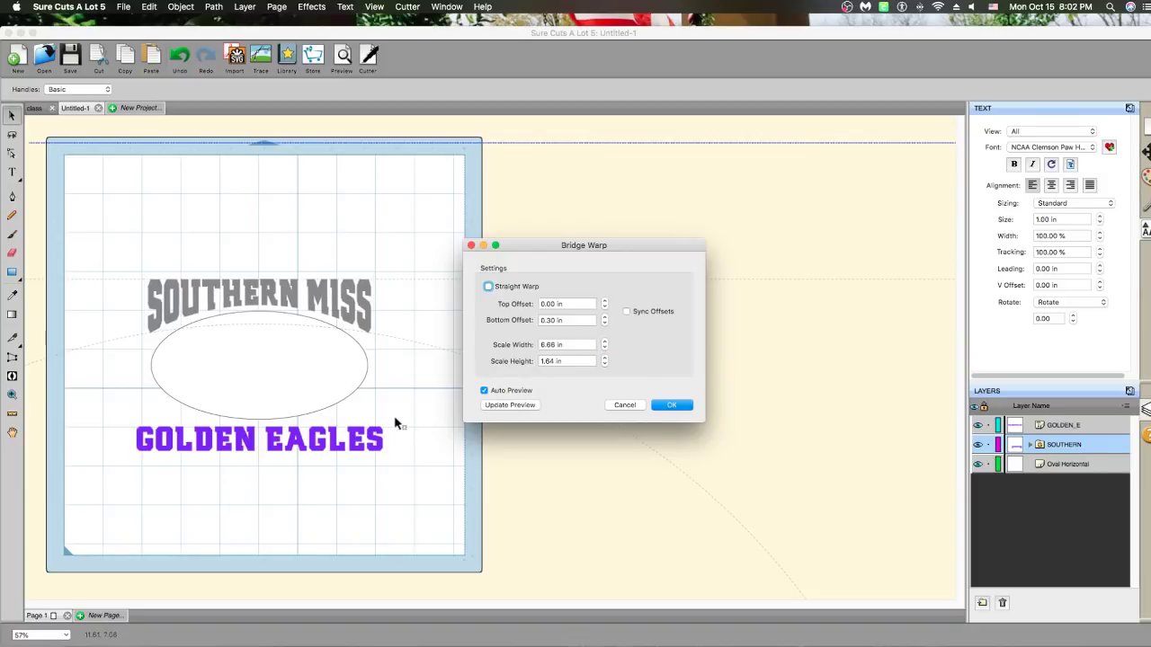
click(670, 410)
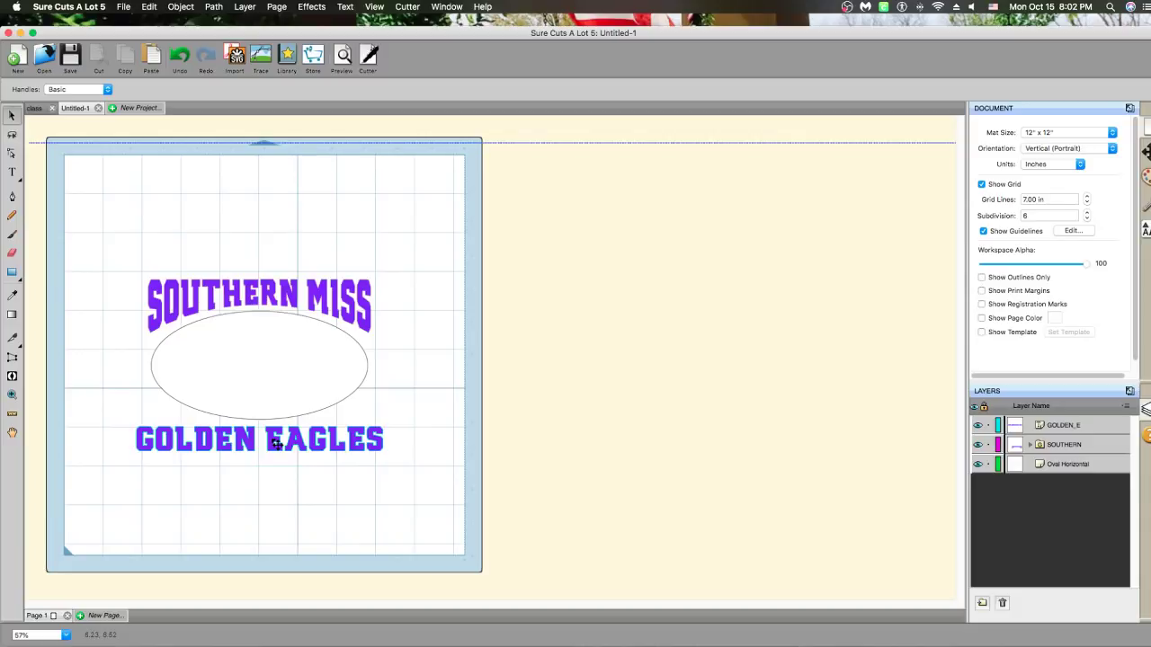
Start a Bridge Warp on the GOLDEN EAGLES text and set its bottom offset to 0.00 in
click(355, 449)
click(346, 8)
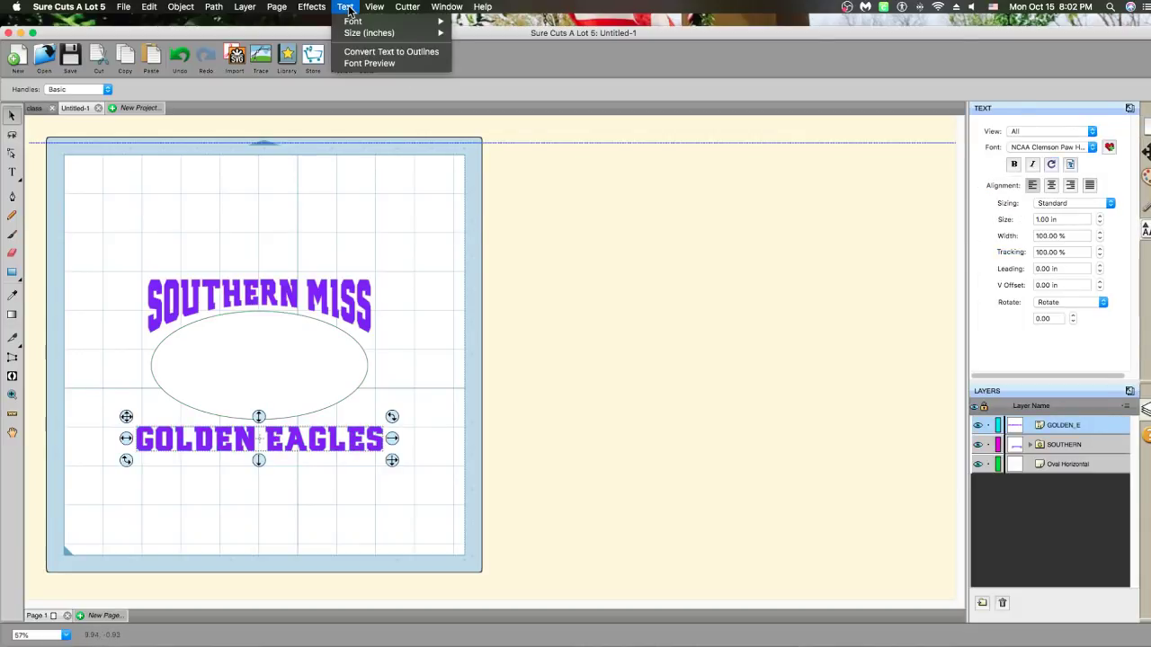
mouse_move(315, 11)
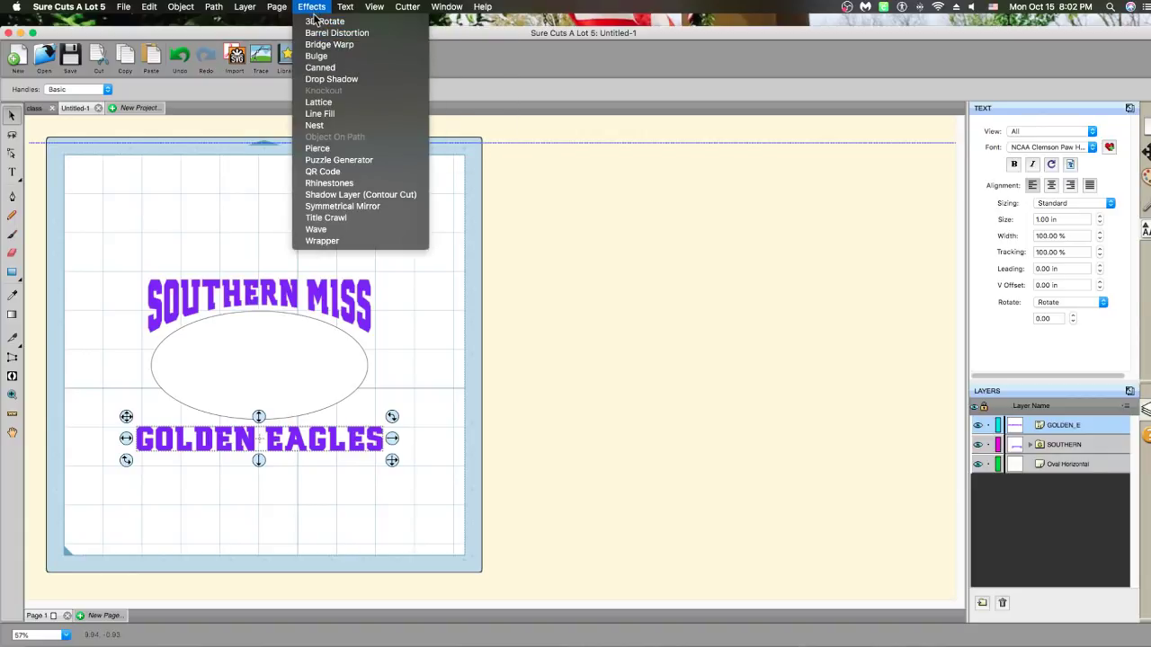
click(329, 44)
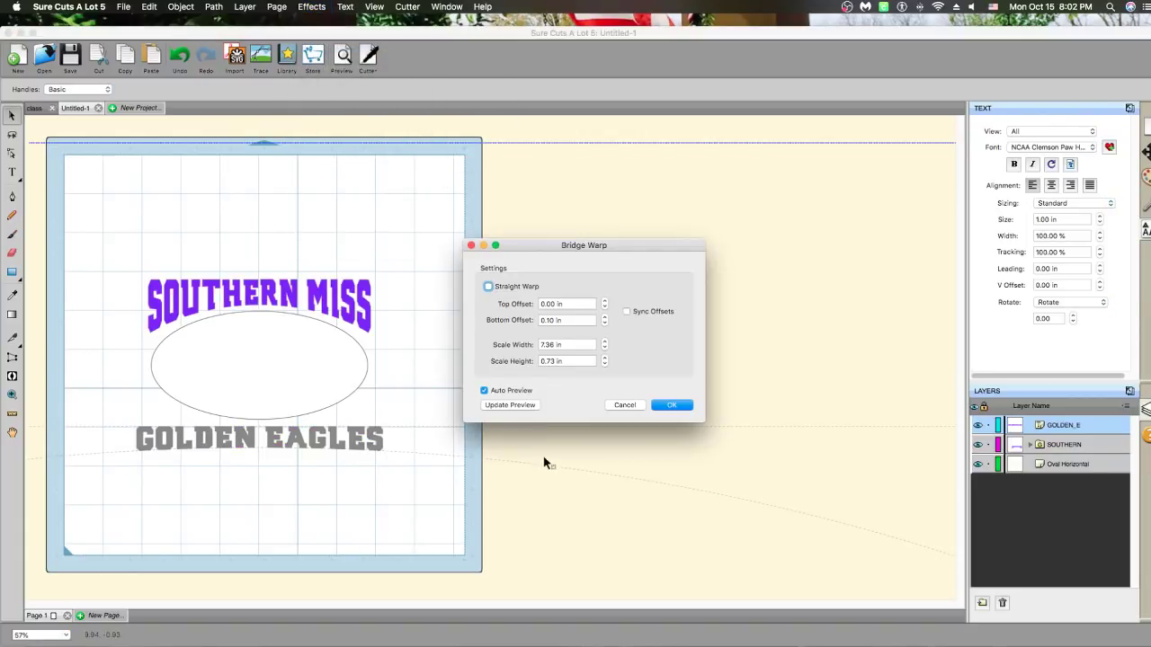
click(604, 317)
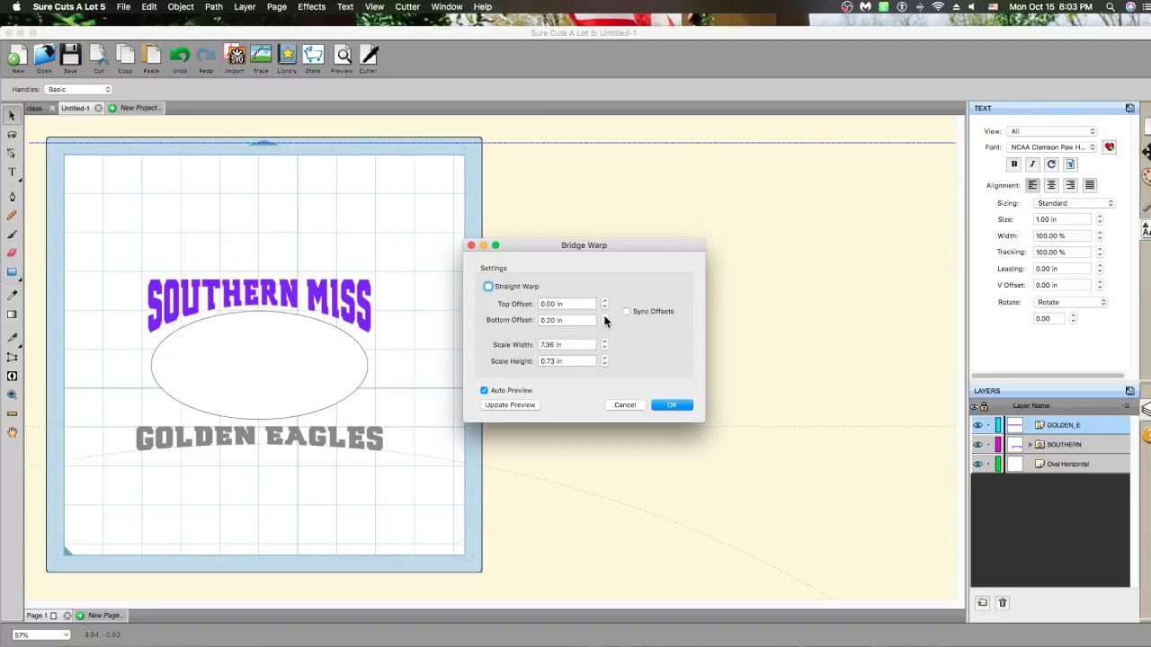
click(604, 322)
click(604, 322)
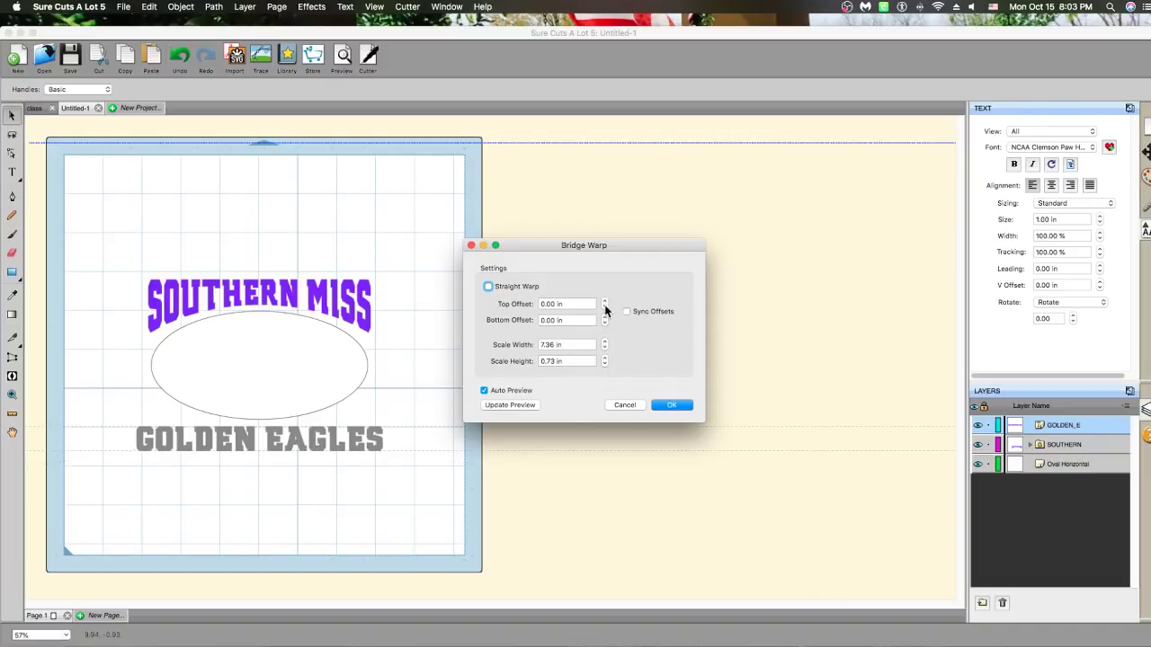
Set the GOLDEN EAGLES warp's top offset to -0.40 in and its scale width to 7.66 in
click(604, 308)
click(604, 307)
click(605, 307)
click(604, 308)
click(604, 341)
click(604, 342)
click(604, 342)
Increase the scale height of the GOLDEN EAGLES warp to 1.63 in
click(604, 358)
click(604, 358)
click(604, 358)
click(604, 357)
click(604, 358)
click(604, 358)
click(604, 358)
click(604, 358)
click(604, 357)
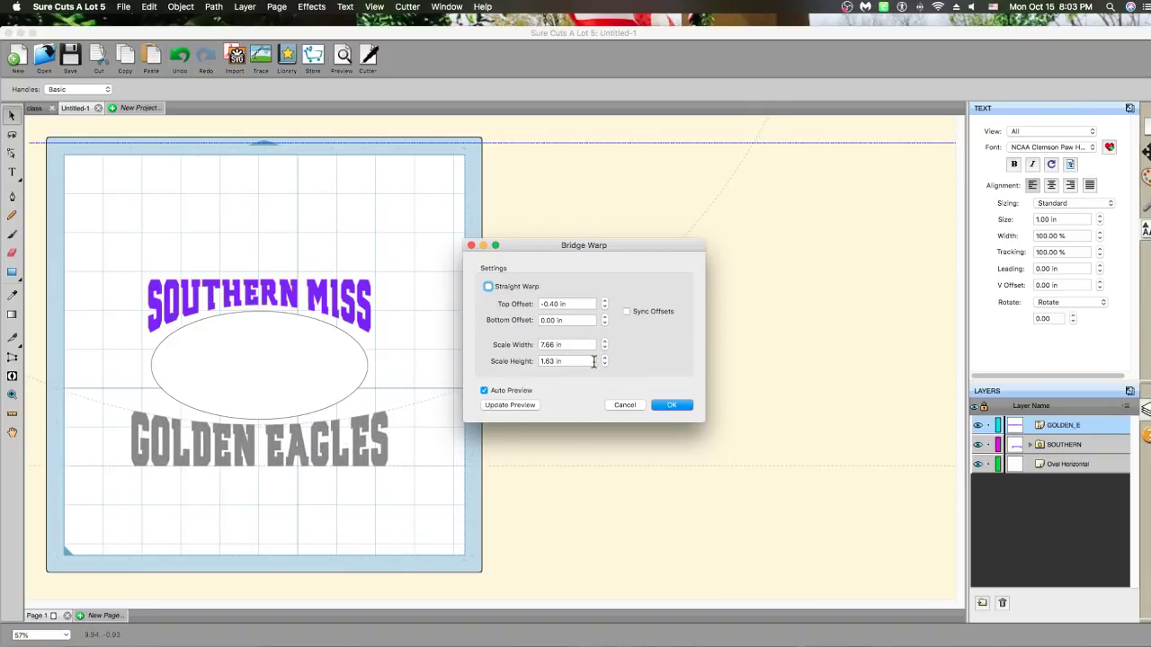
Deepen the top offset to -0.80 in and apply the Bridge Warp to the GOLDEN EAGLES text
click(605, 308)
click(604, 309)
click(604, 308)
click(604, 309)
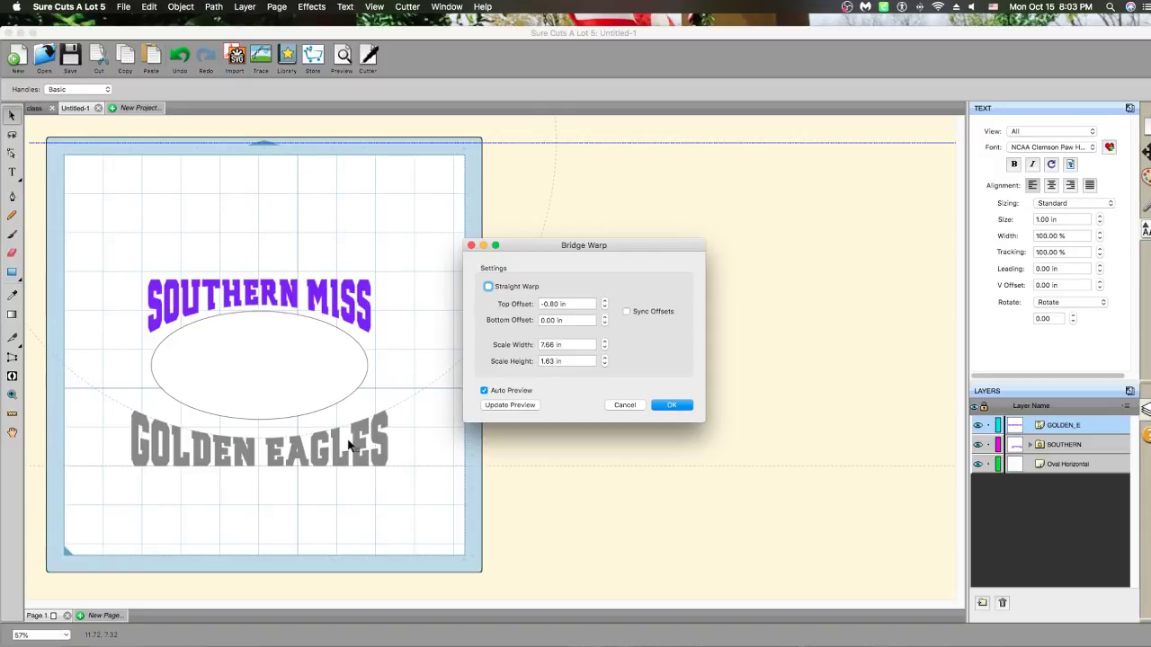
key(Return)
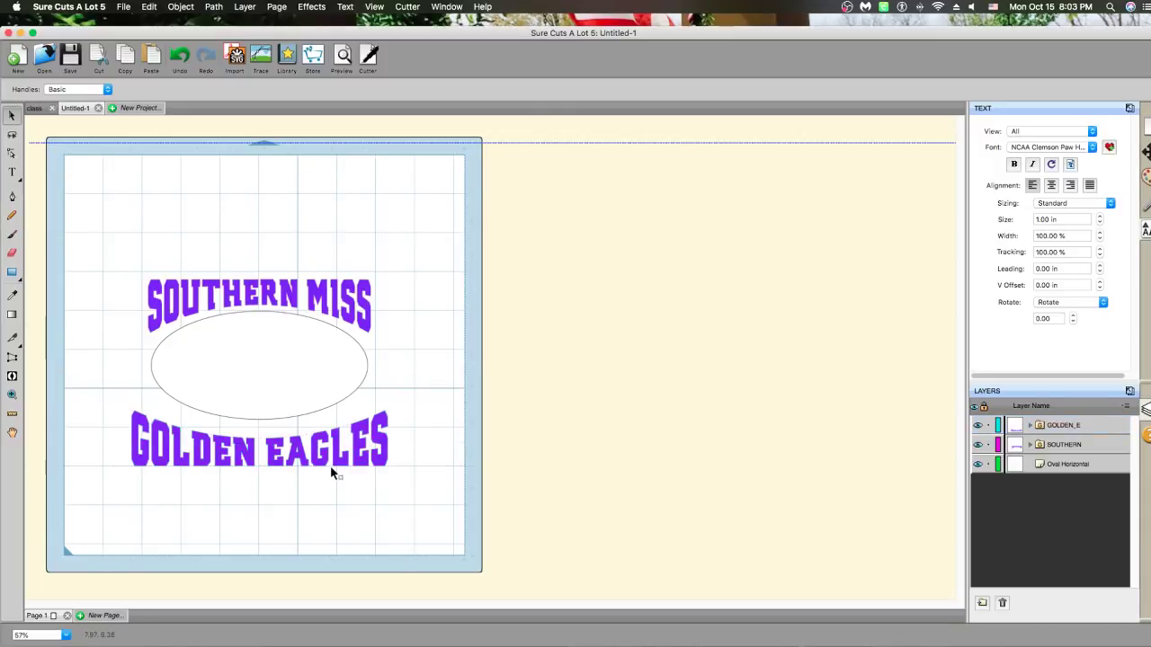
Move the GOLDEN EAGLES text up against the oval's lower edge and narrow it to about 7.19 in wide
click(439, 456)
click(396, 440)
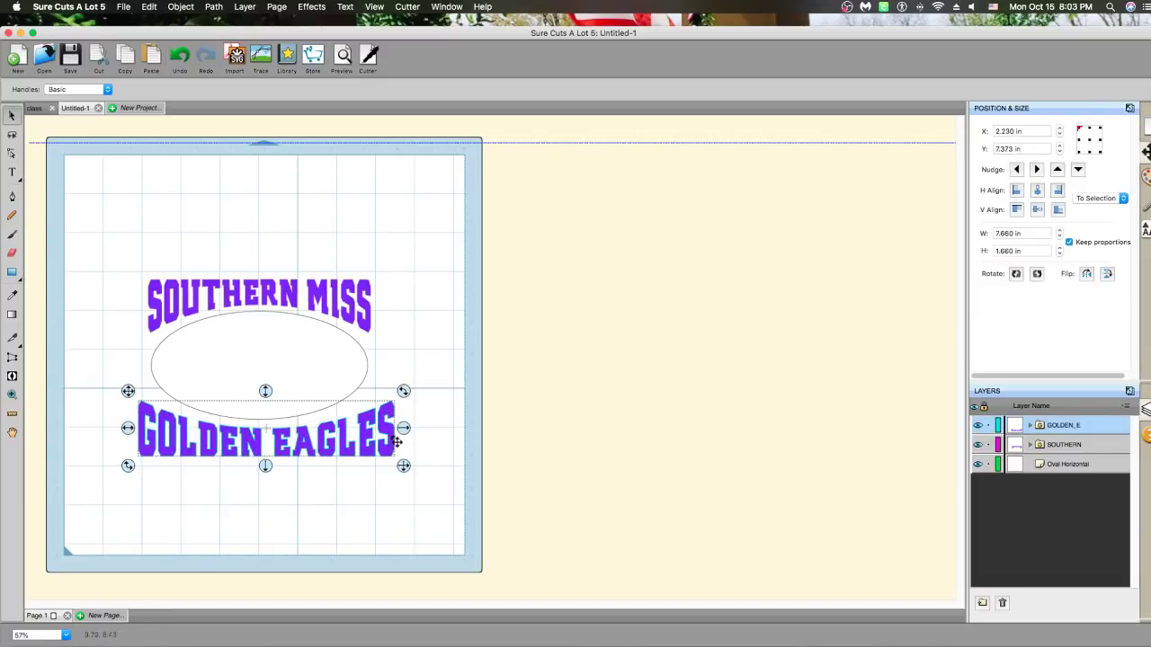
drag(403, 430, 389, 433)
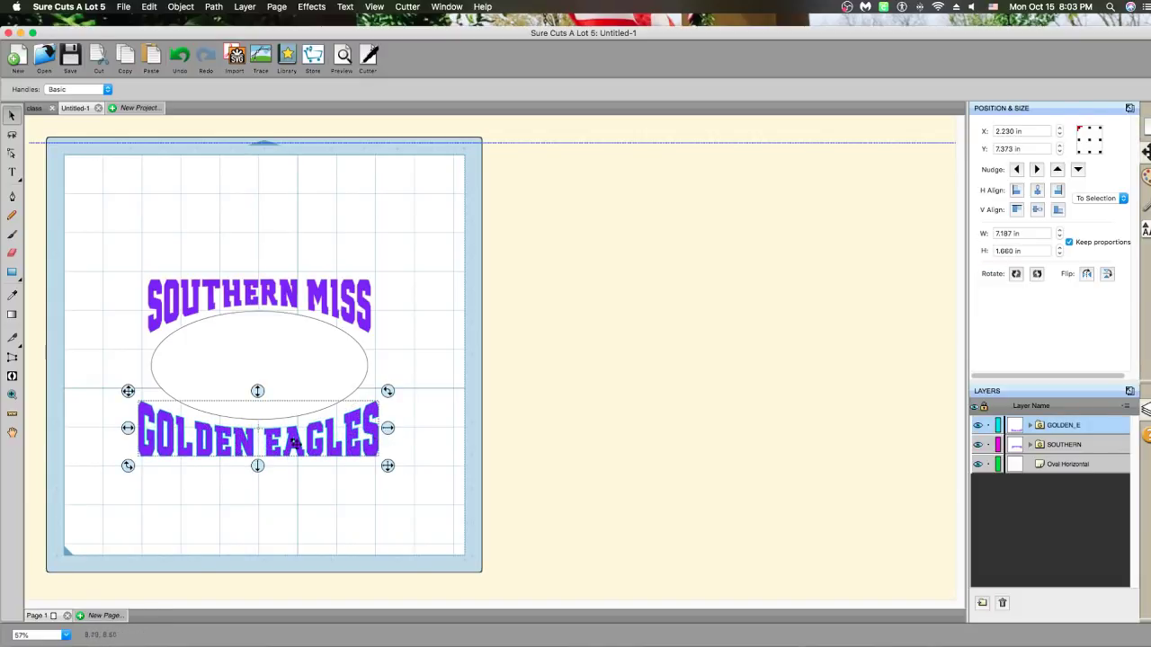
Line up GOLDEN EAGLES with the left edge of SOUTHERN MISS and narrow it to about 6.66 in wide
drag(129, 429, 135, 430)
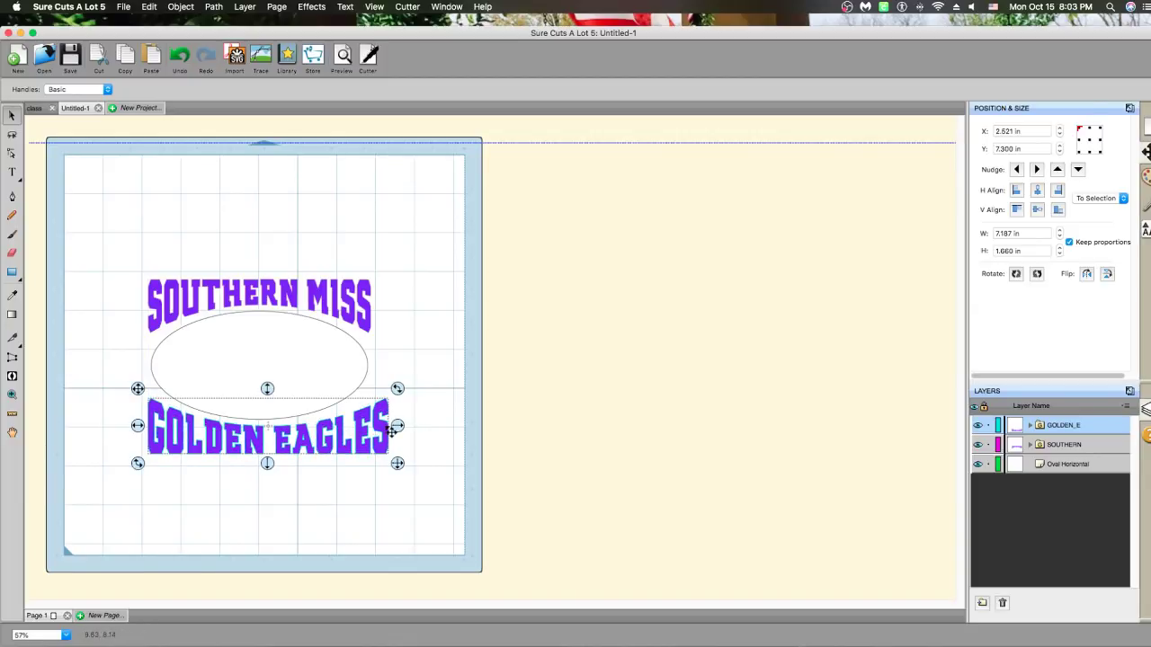
drag(399, 430, 373, 430)
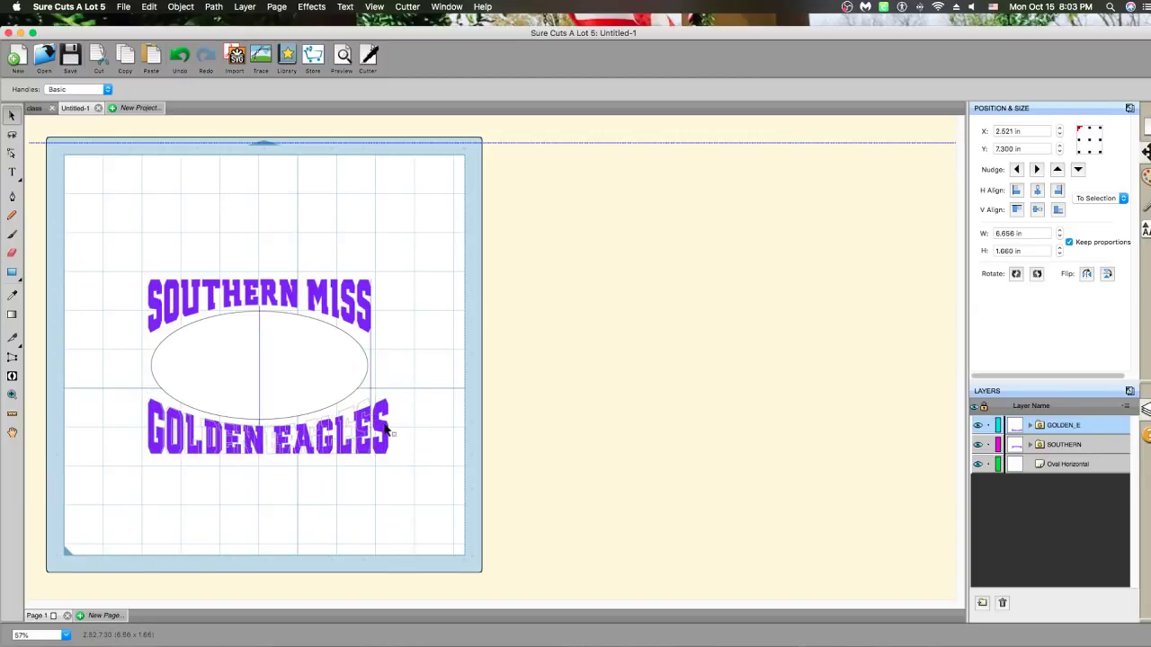
click(421, 439)
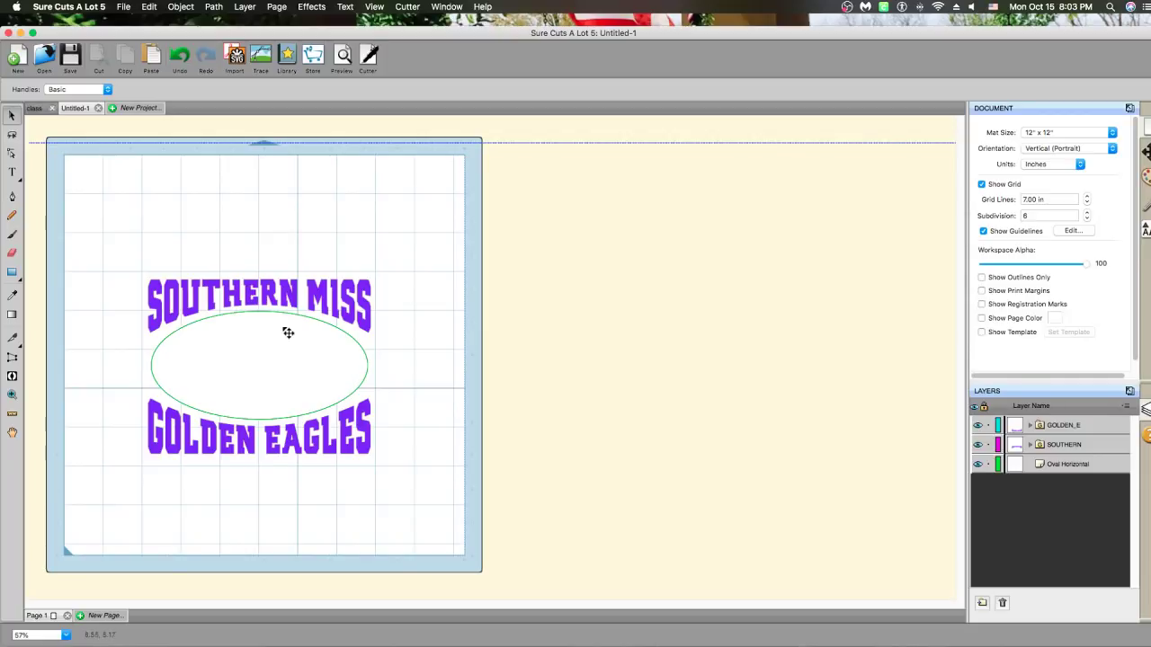
click(317, 300)
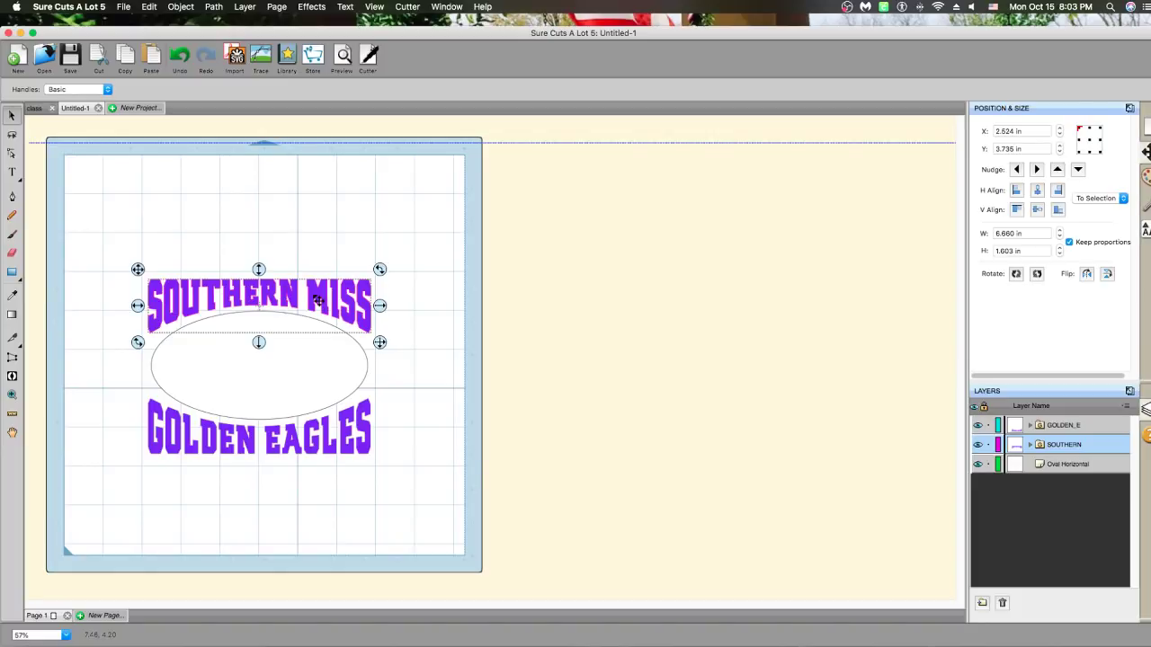
click(308, 8)
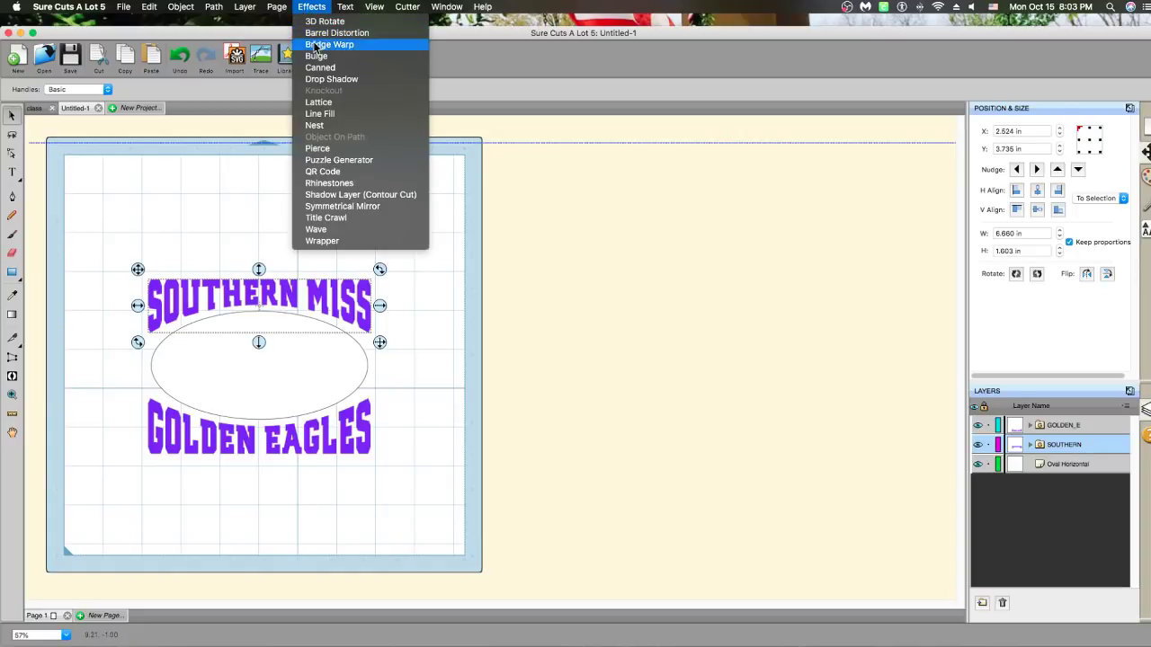
click(160, 181)
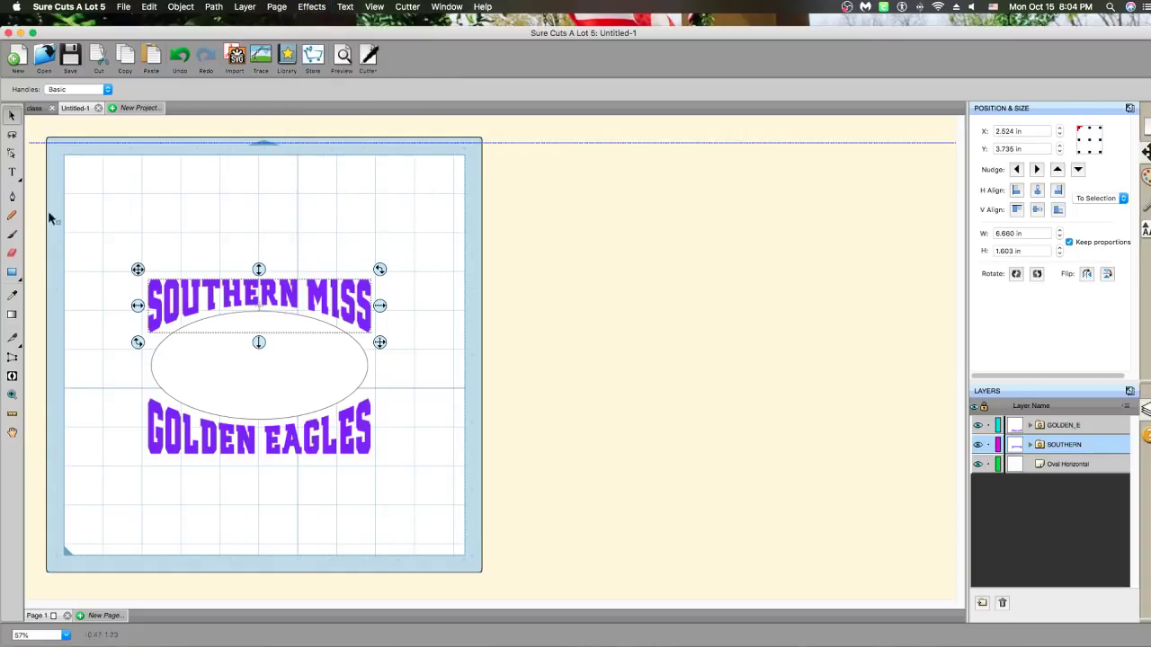
Add the text "GEORGIA" near the top of the mat, above the SOUTHERN MISS lettering
click(12, 172)
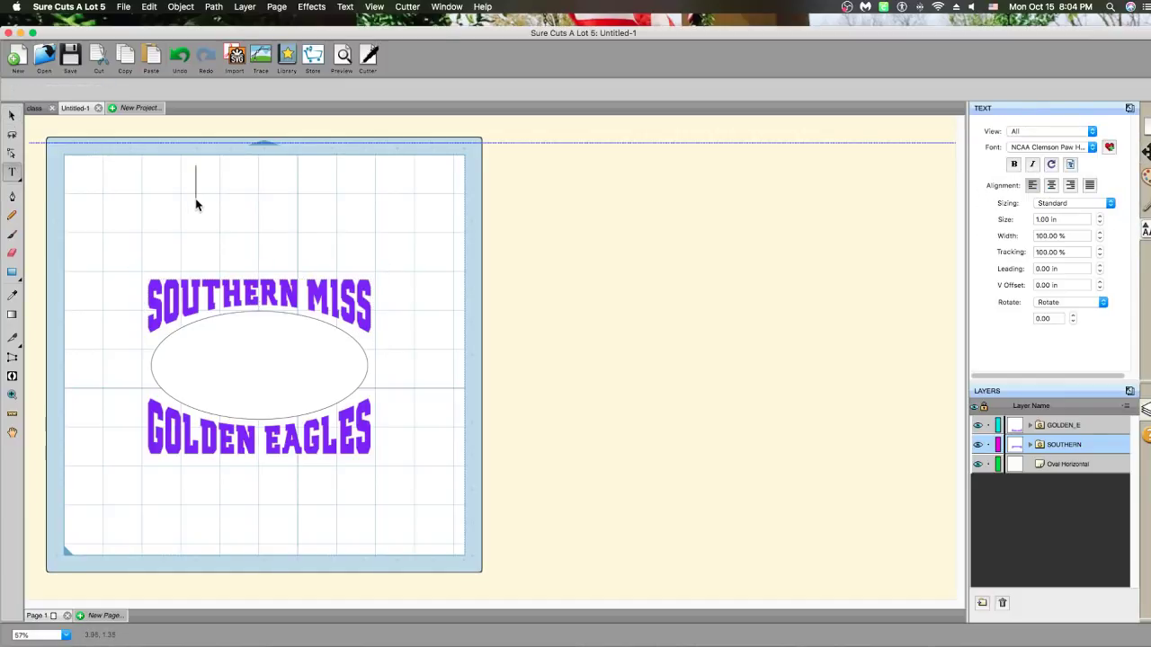
text(GE)
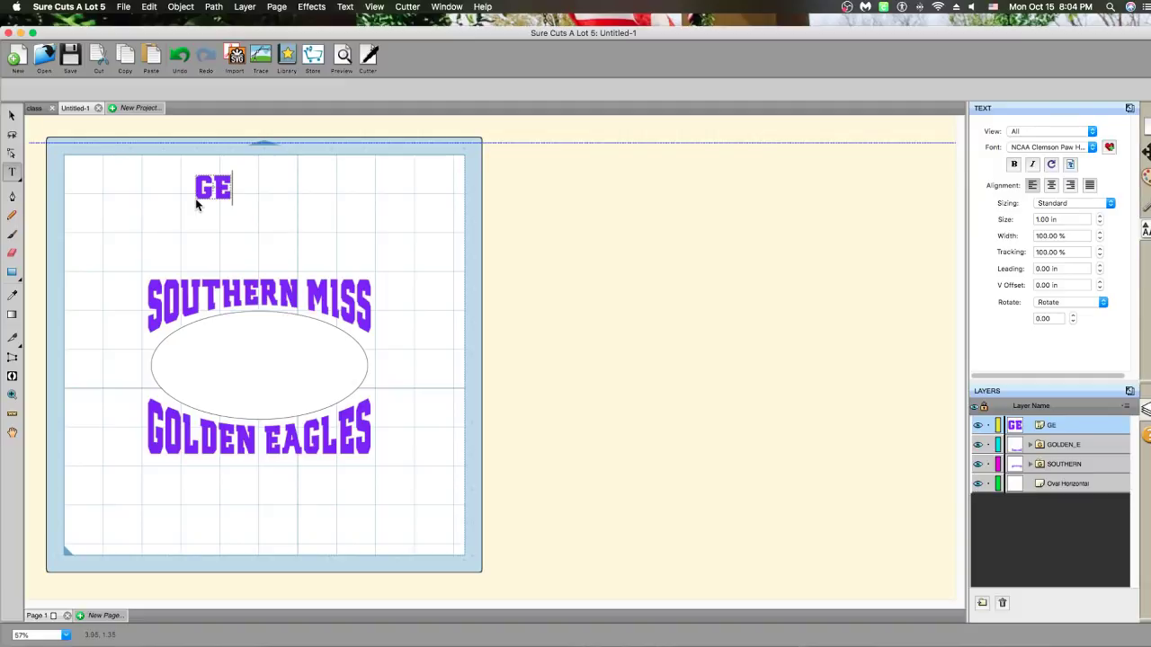
text(ORGIA)
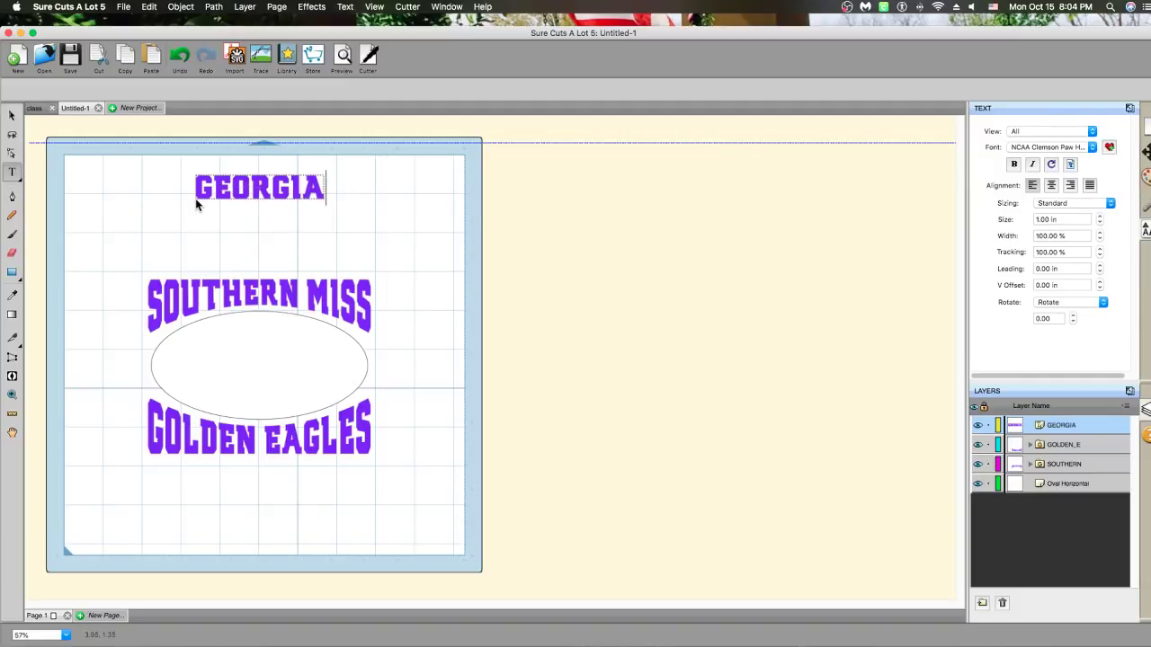
Start a Bulge effect on the GEORGIA text and set its top offset to 0.70 in
click(347, 7)
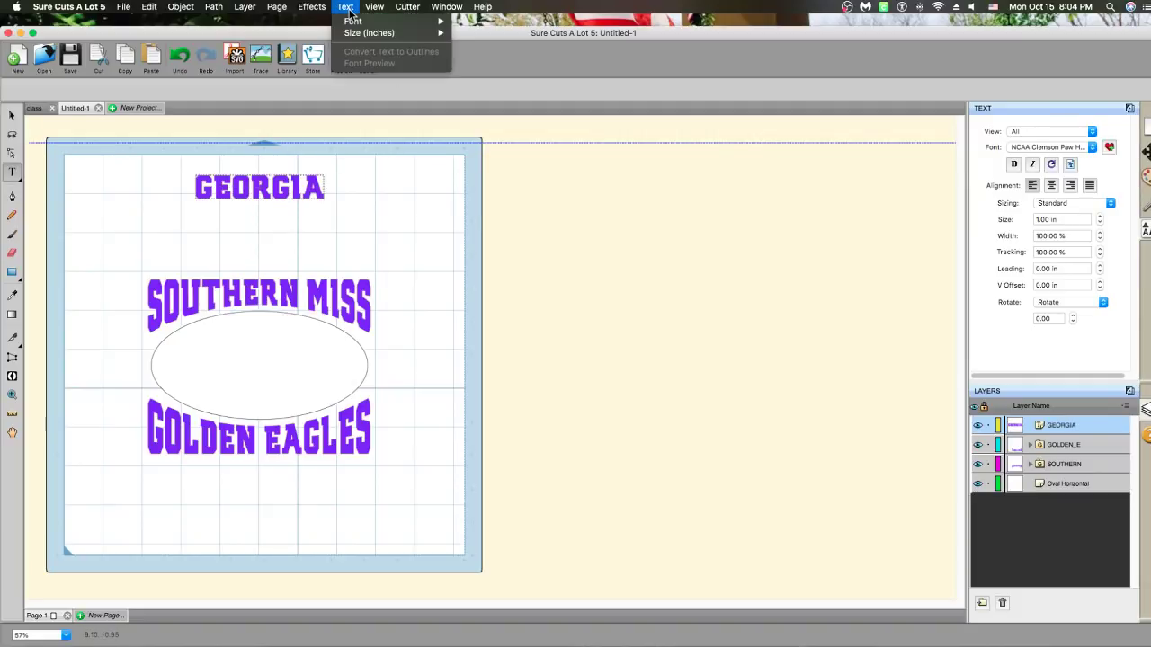
mouse_move(311, 7)
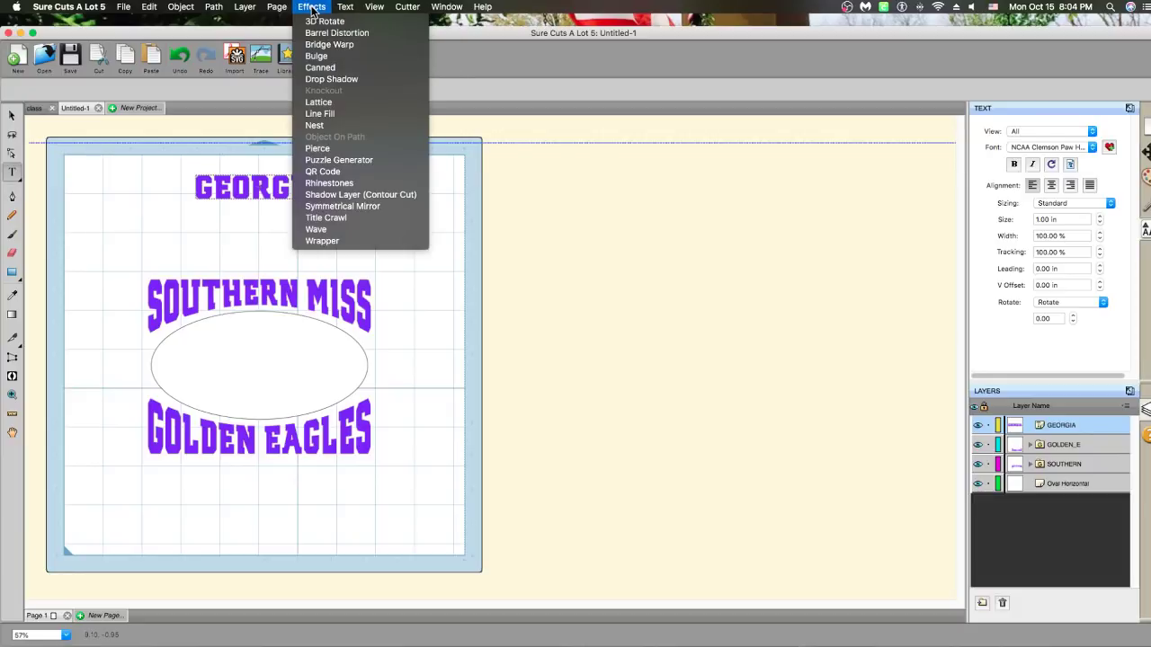
click(317, 58)
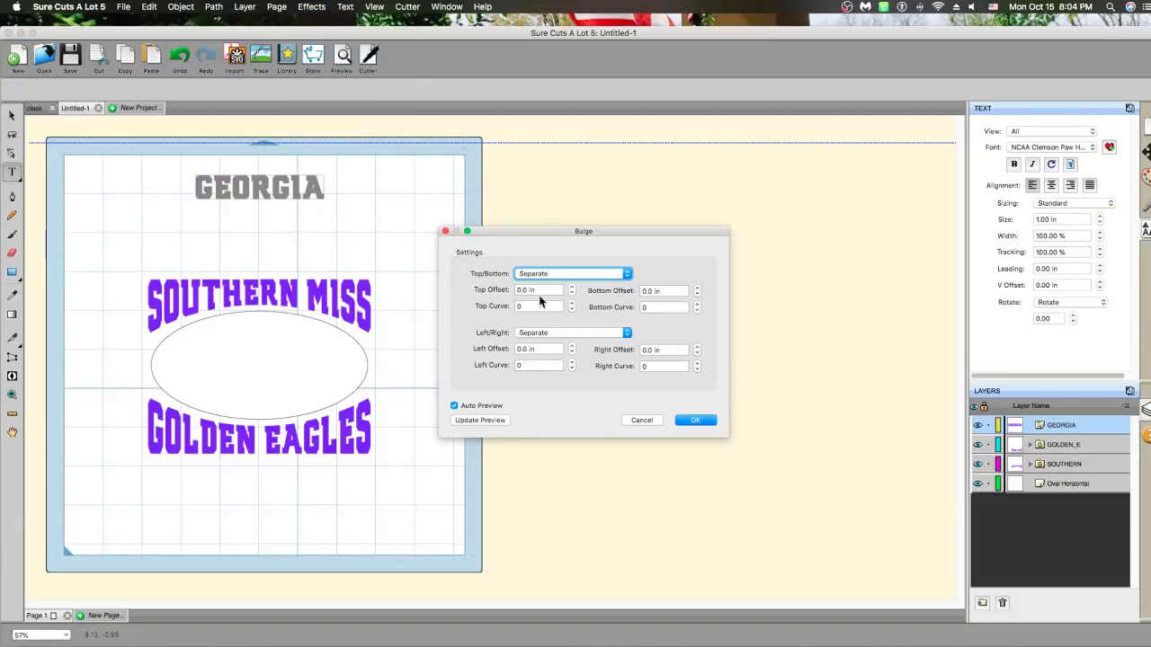
click(572, 288)
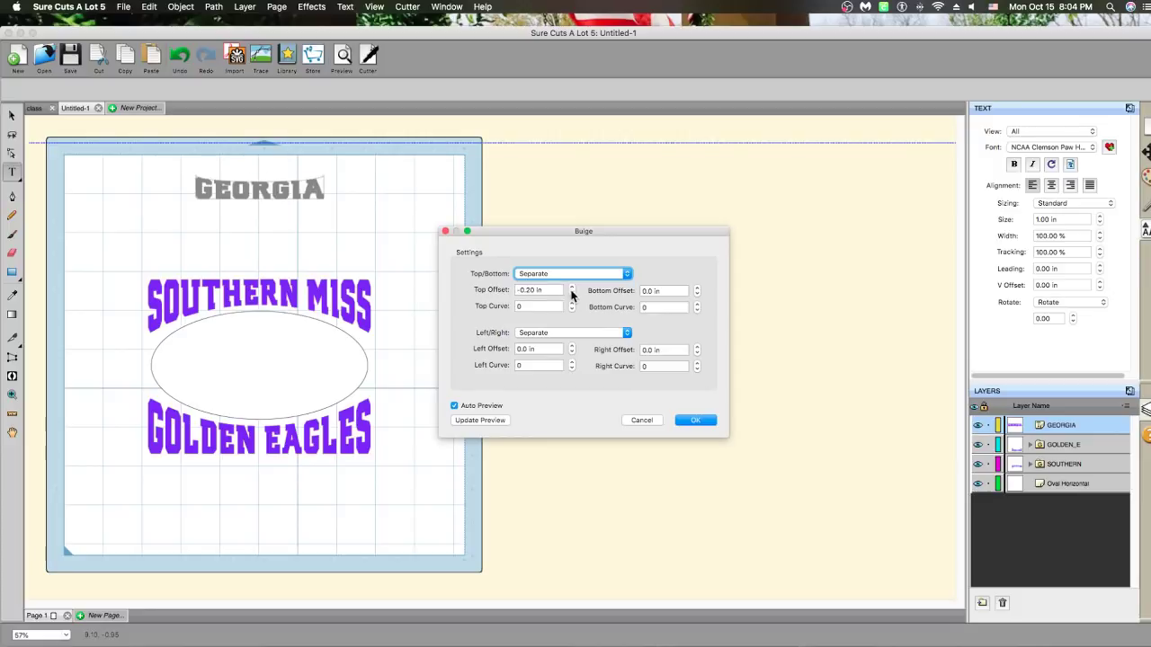
click(572, 287)
click(571, 287)
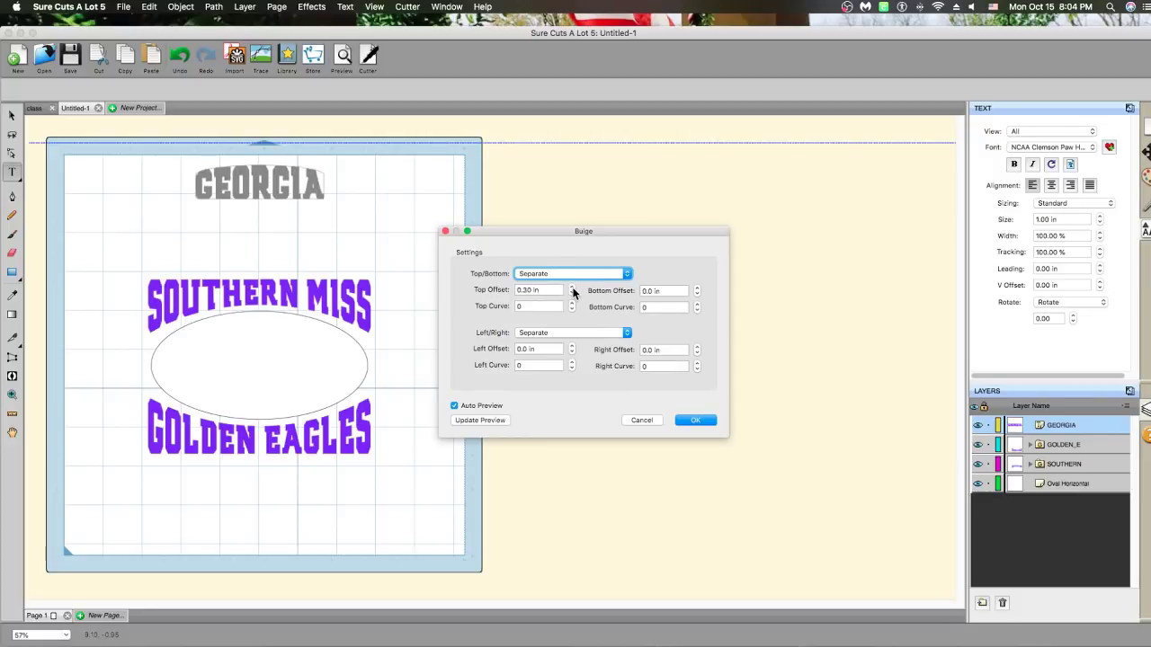
click(571, 287)
click(571, 288)
click(572, 288)
click(572, 288)
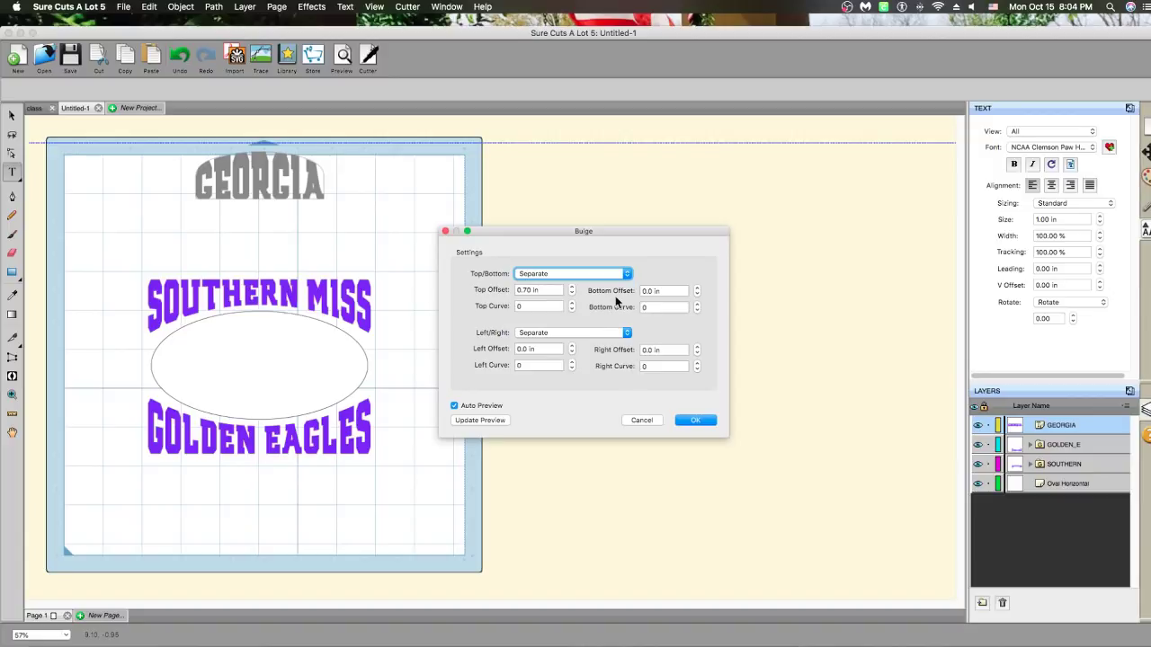
Set the bulge's bottom offset to 1.00 in and apply the effect to GEORGIA
click(697, 296)
click(697, 289)
drag(697, 288, 697, 289)
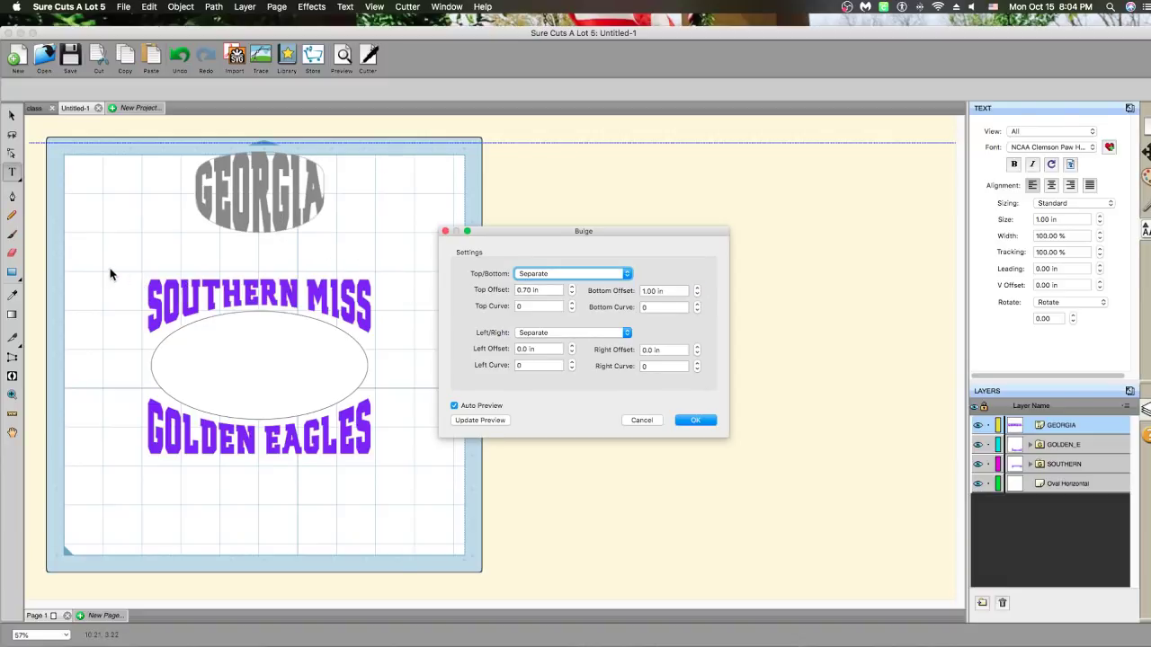
click(684, 420)
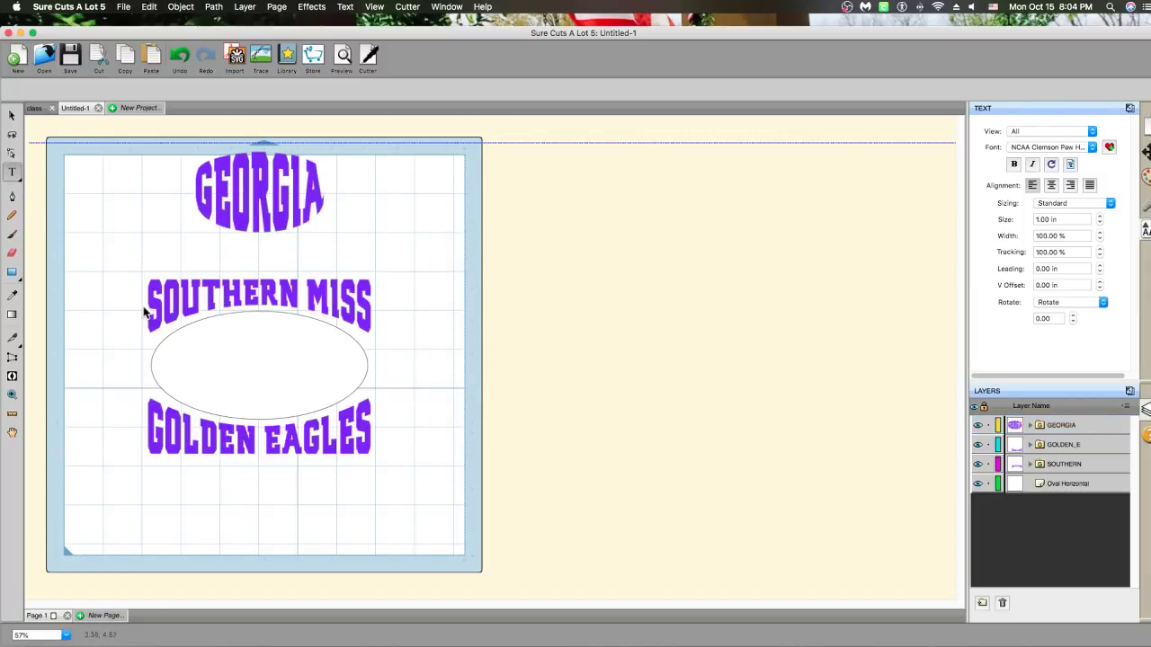
Delete the SOUTHERN MISS and GOLDEN EAGLES lettering with its oval, and move GEORGIA to the mat's upper-left corner
click(12, 115)
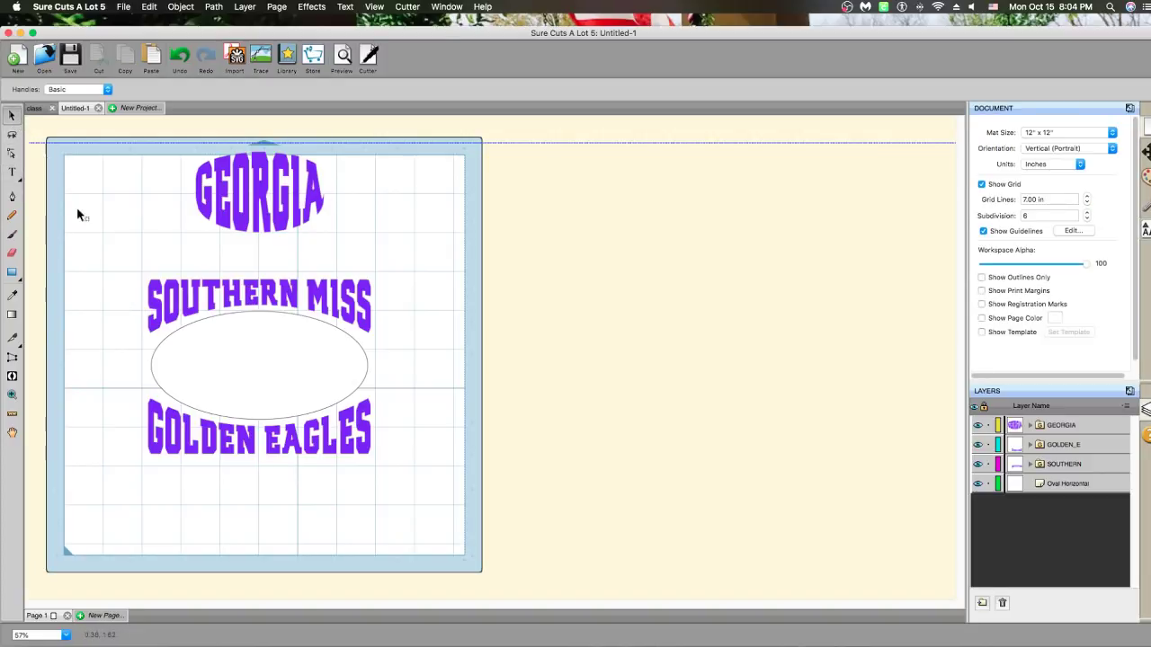
drag(100, 261, 428, 508)
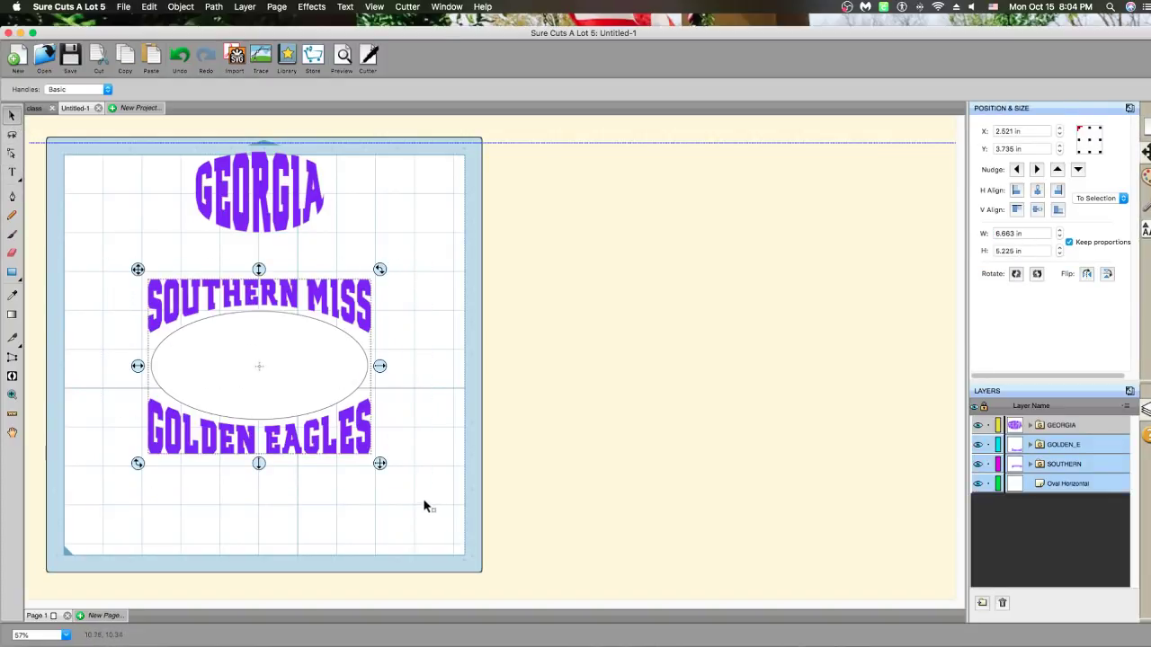
key(Delete)
click(283, 189)
drag(287, 192, 194, 209)
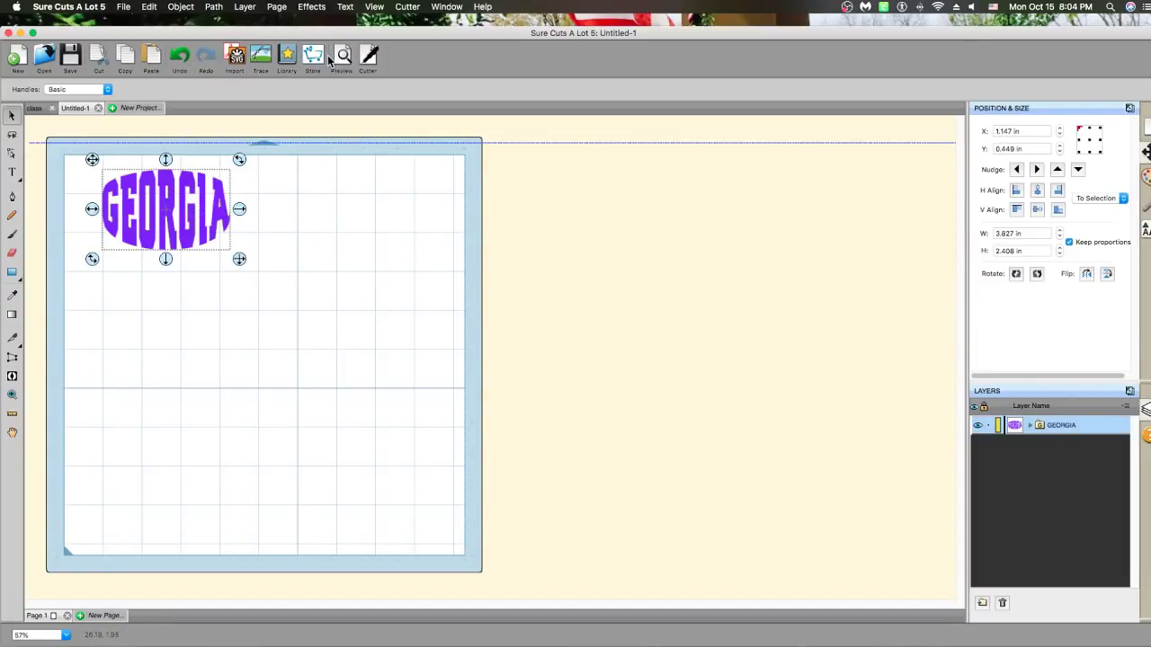
Insert a red heart from the library's Basic Shapes and enlarge it to about 7.22 by 6.19 in below GEORGIA
click(288, 57)
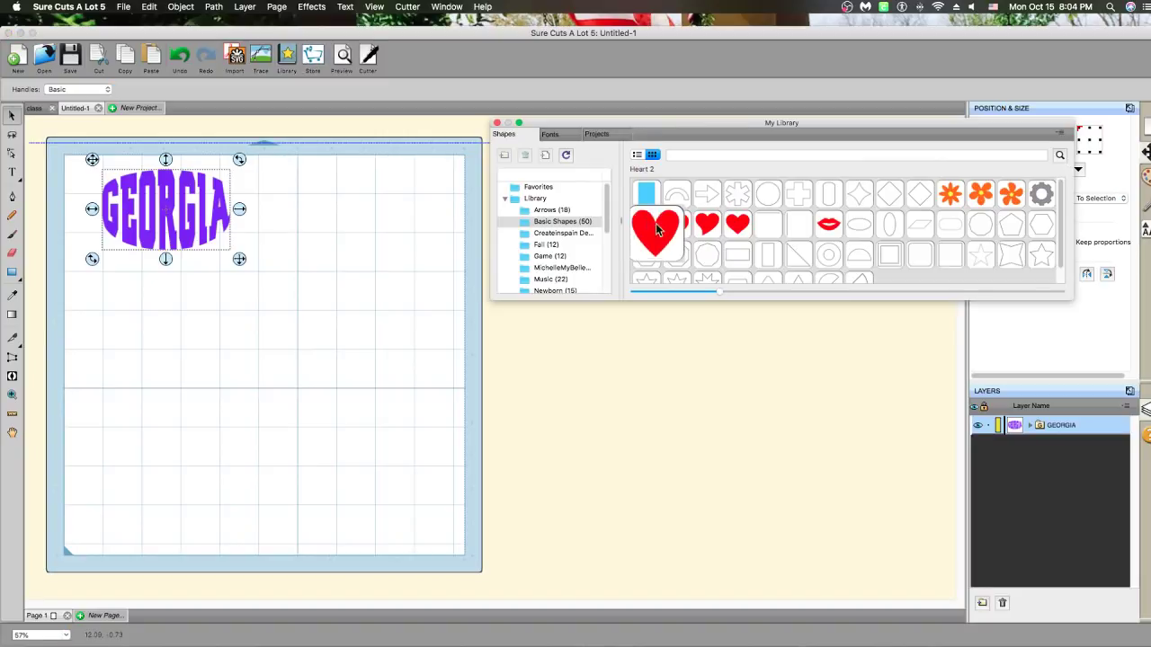
double_click(735, 234)
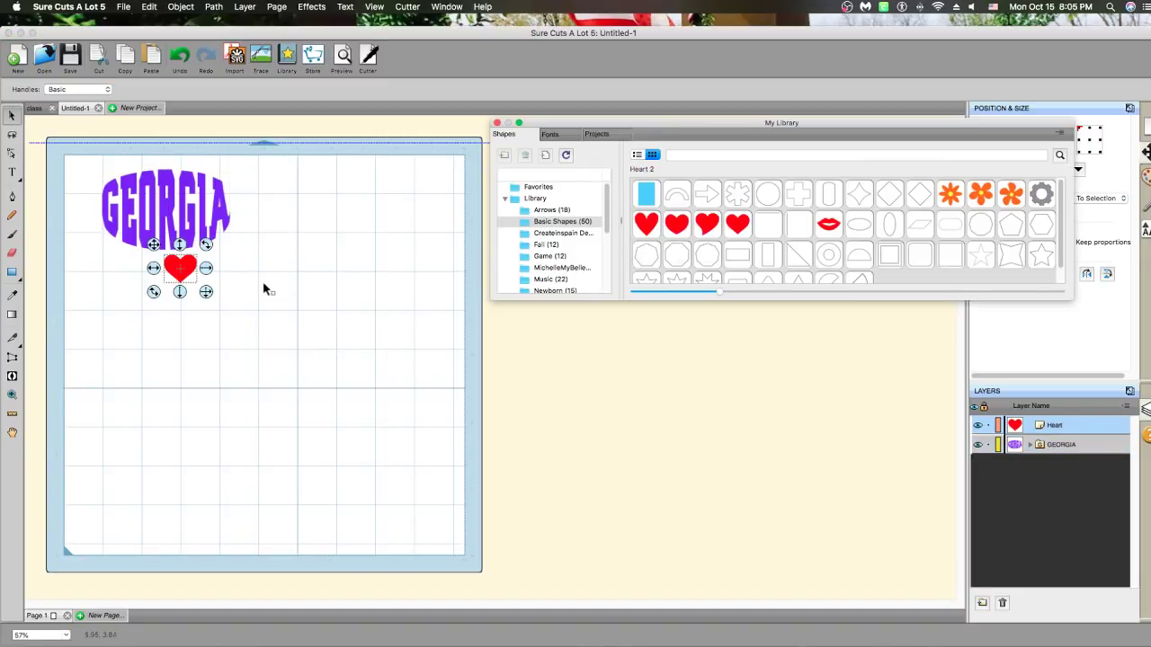
drag(205, 293, 392, 422)
drag(328, 356, 330, 367)
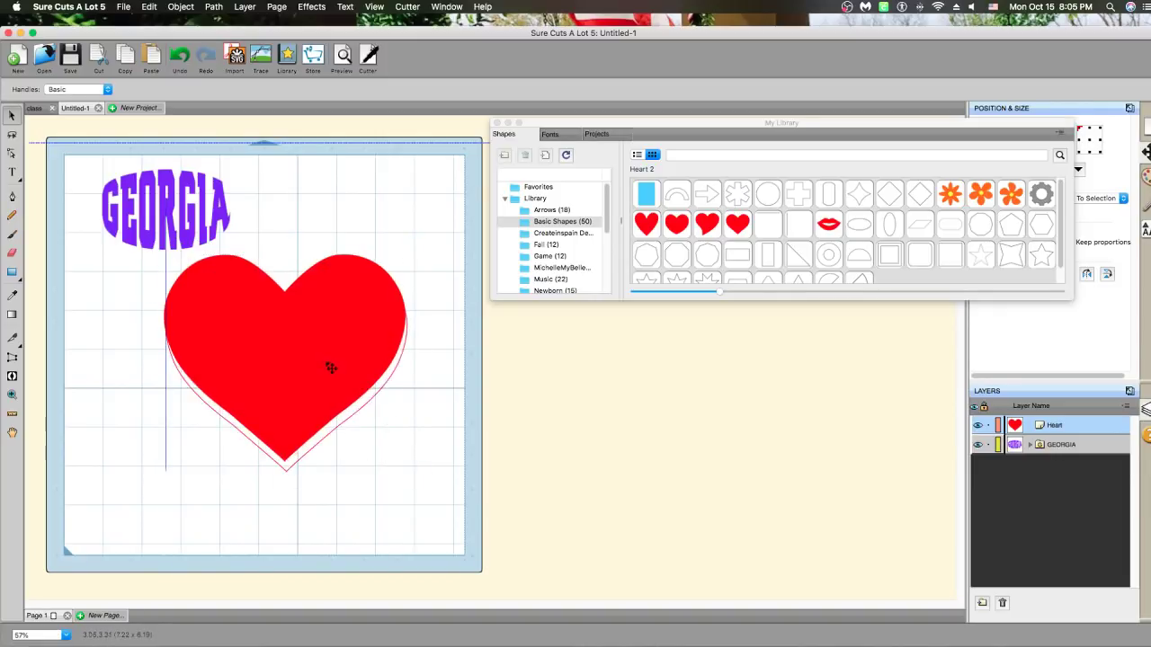
Add the text "LOVE" over the heart's upper part and move the heart down to uncover the text
click(11, 172)
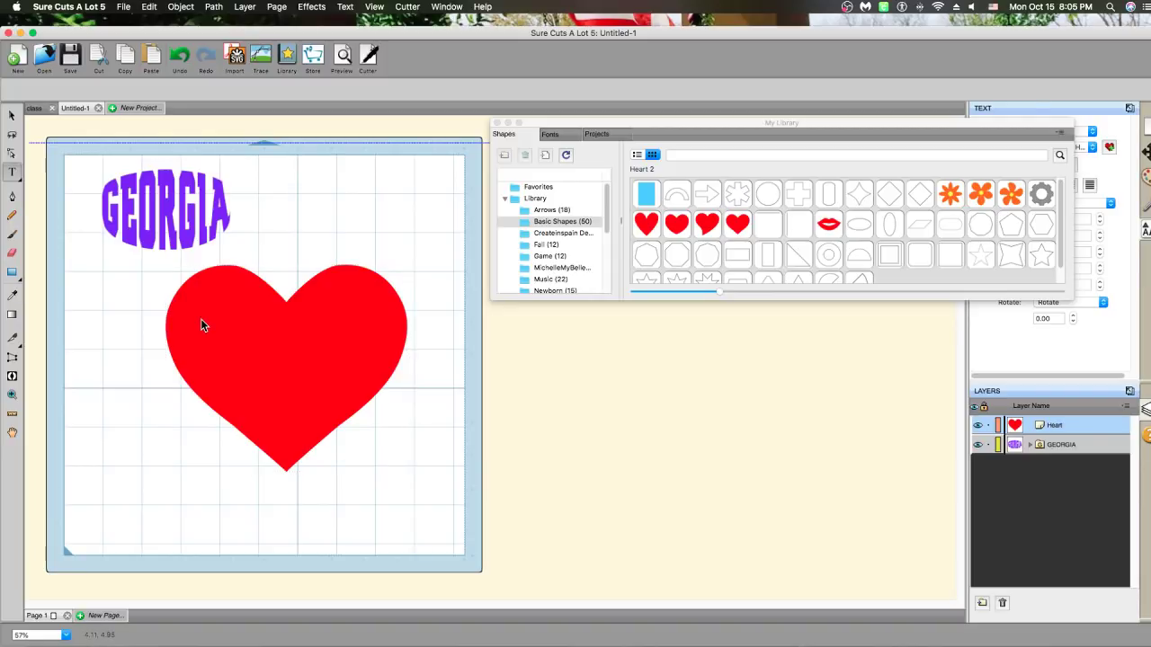
text(LOVE)
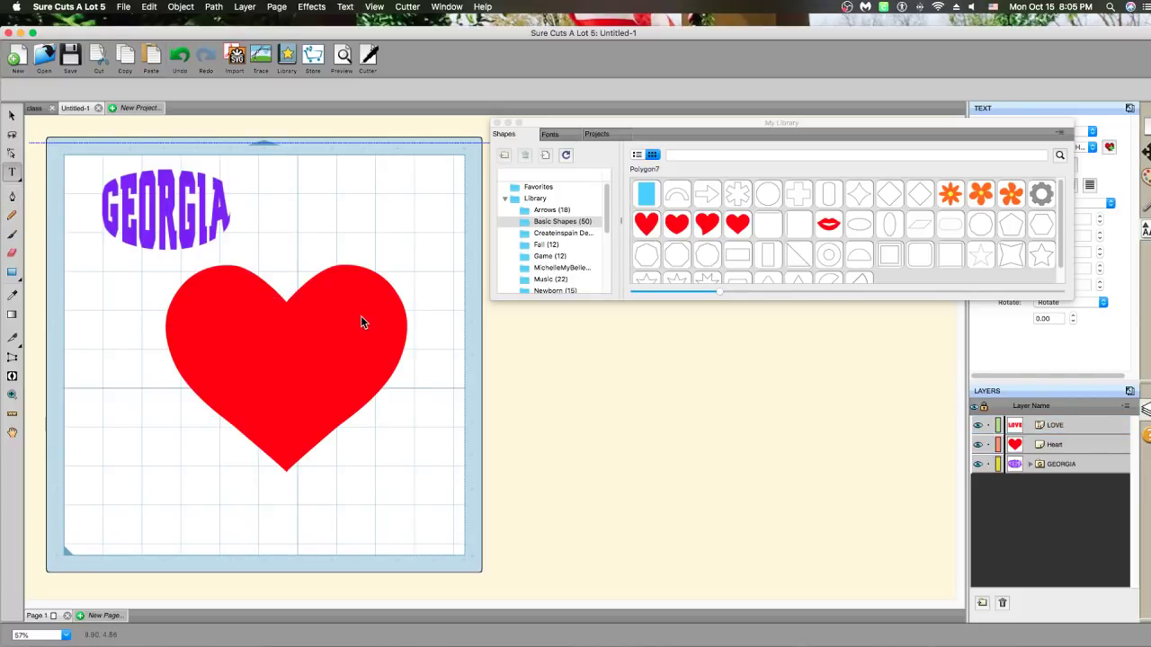
click(12, 115)
click(249, 280)
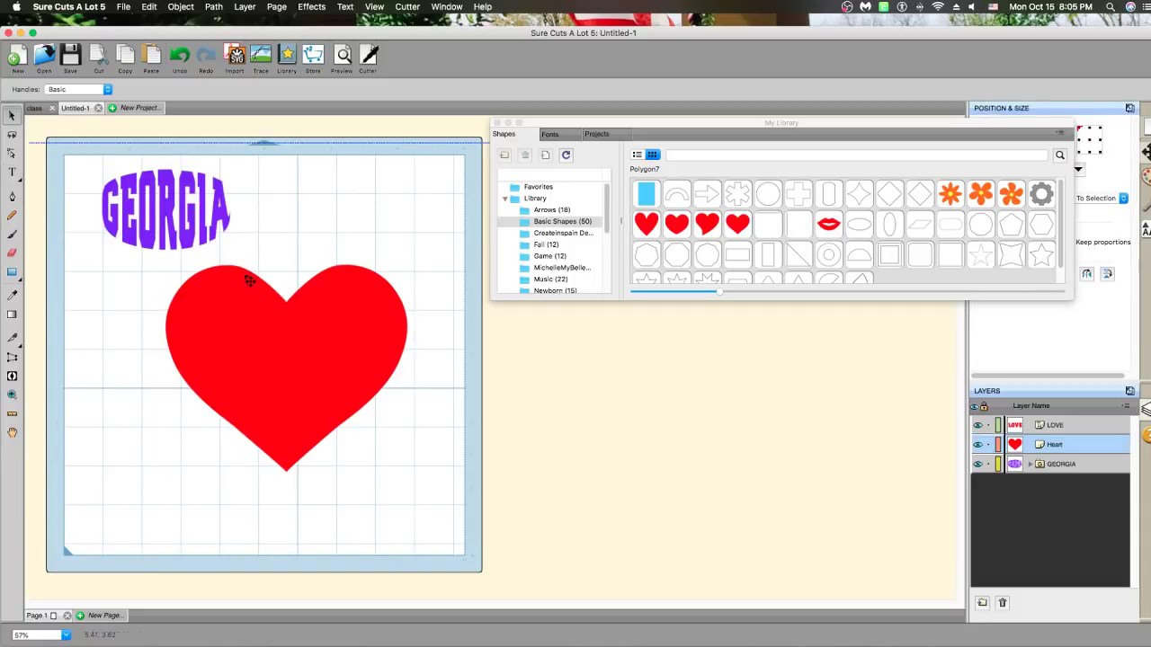
drag(249, 280, 263, 375)
Close the shape library and change the LOVE text's fill color to black
click(237, 309)
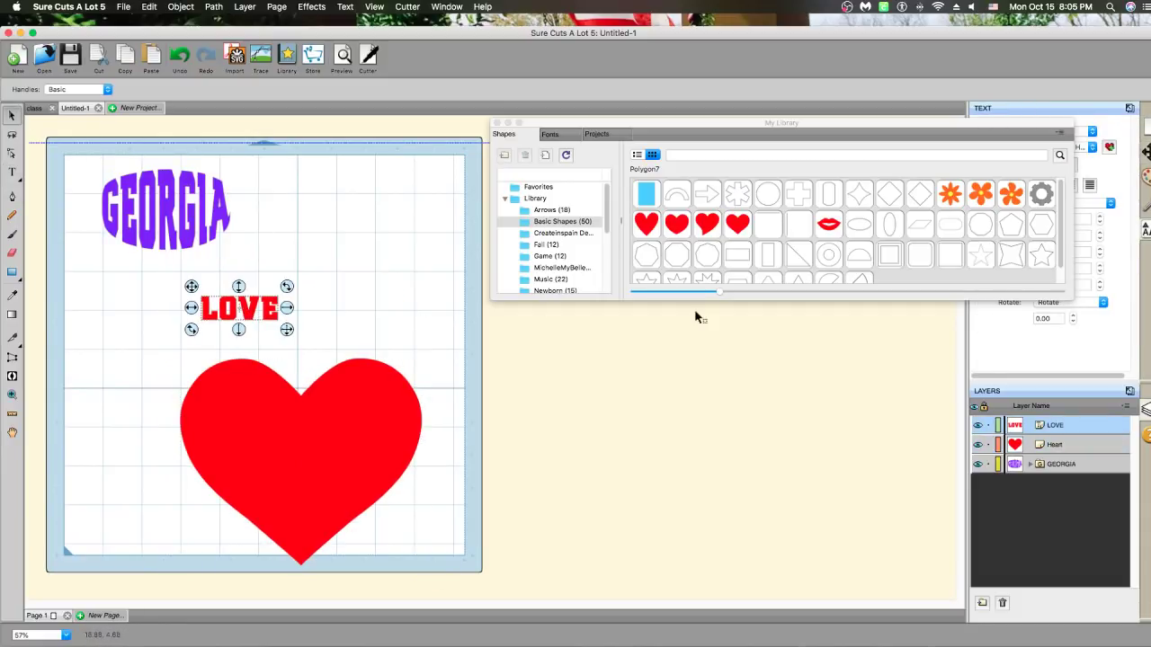
click(1145, 176)
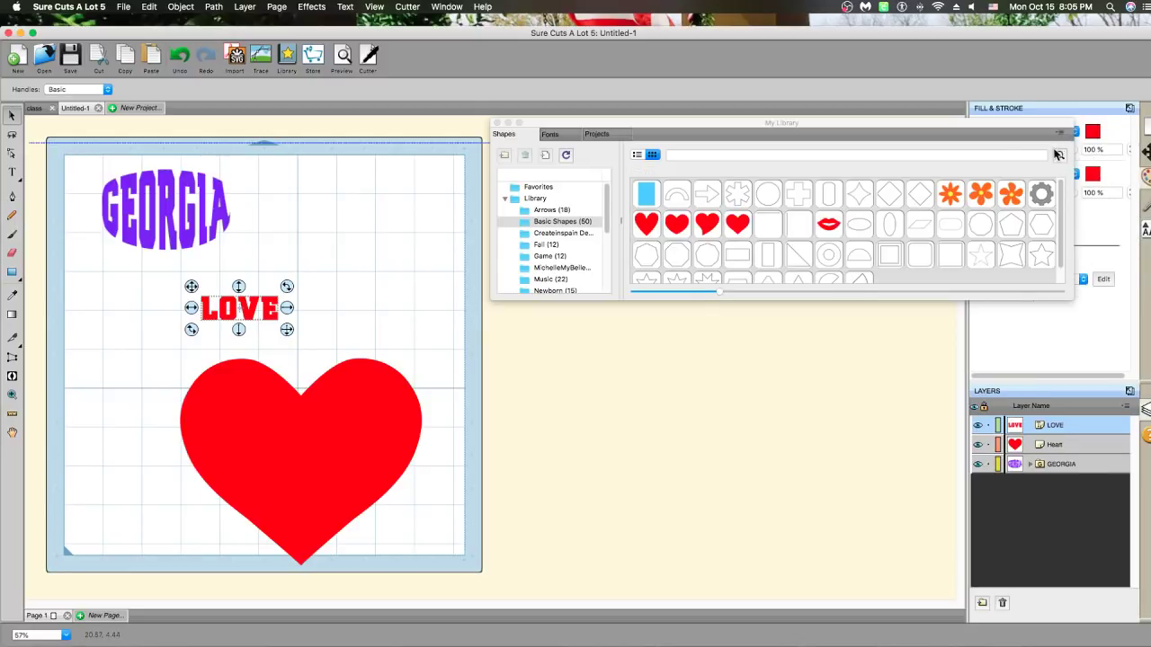
click(495, 124)
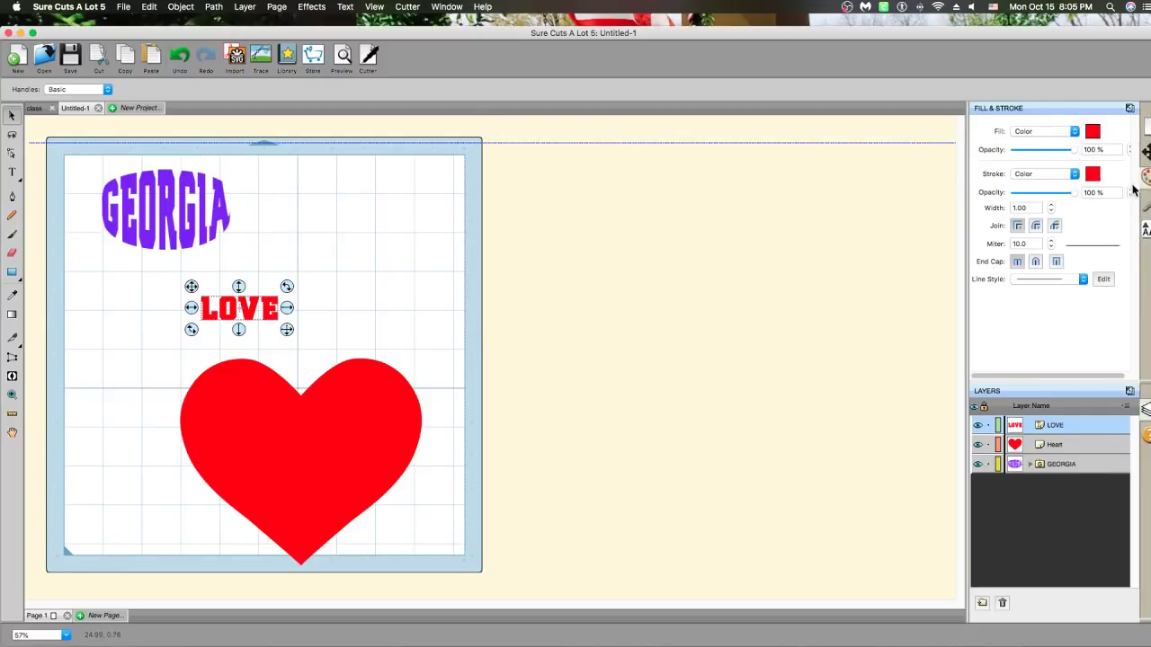
click(1092, 132)
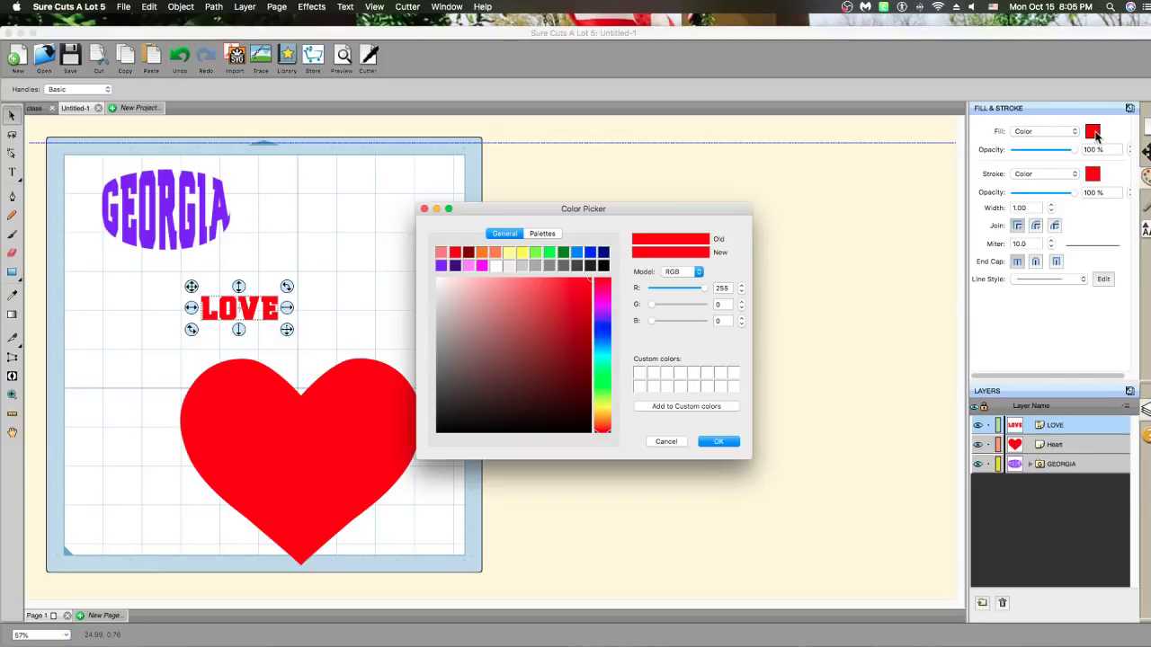
click(604, 266)
click(719, 442)
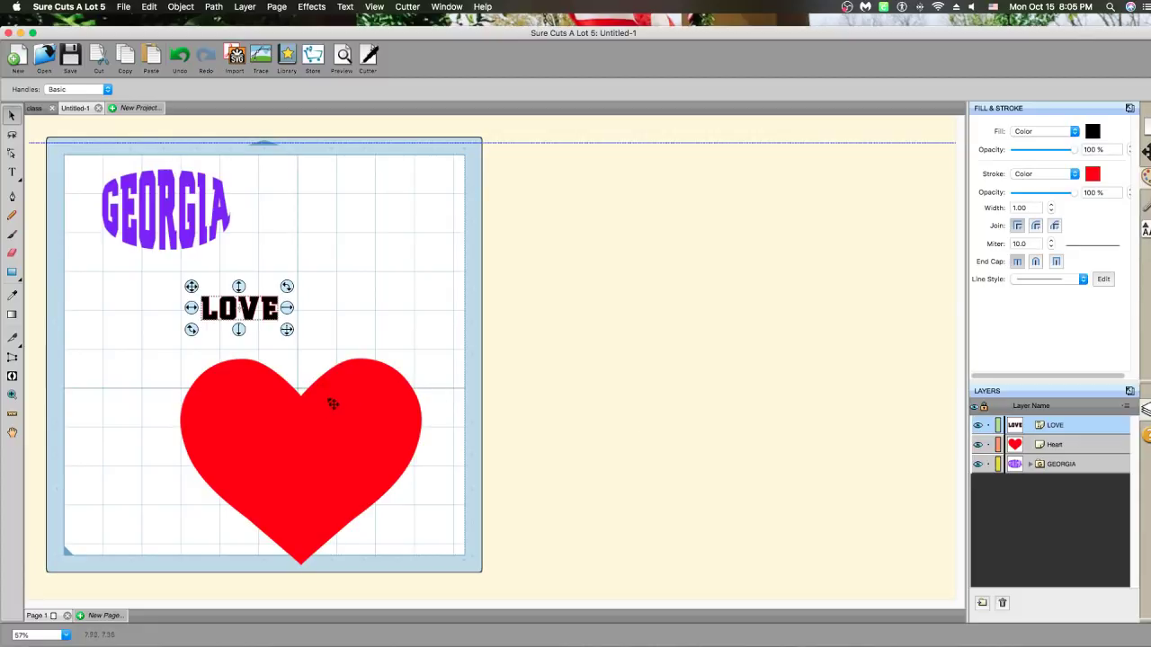
Move the heart back up the mat and place the LOVE text inside its upper middle
drag(319, 380, 305, 330)
key(super+shift+a)
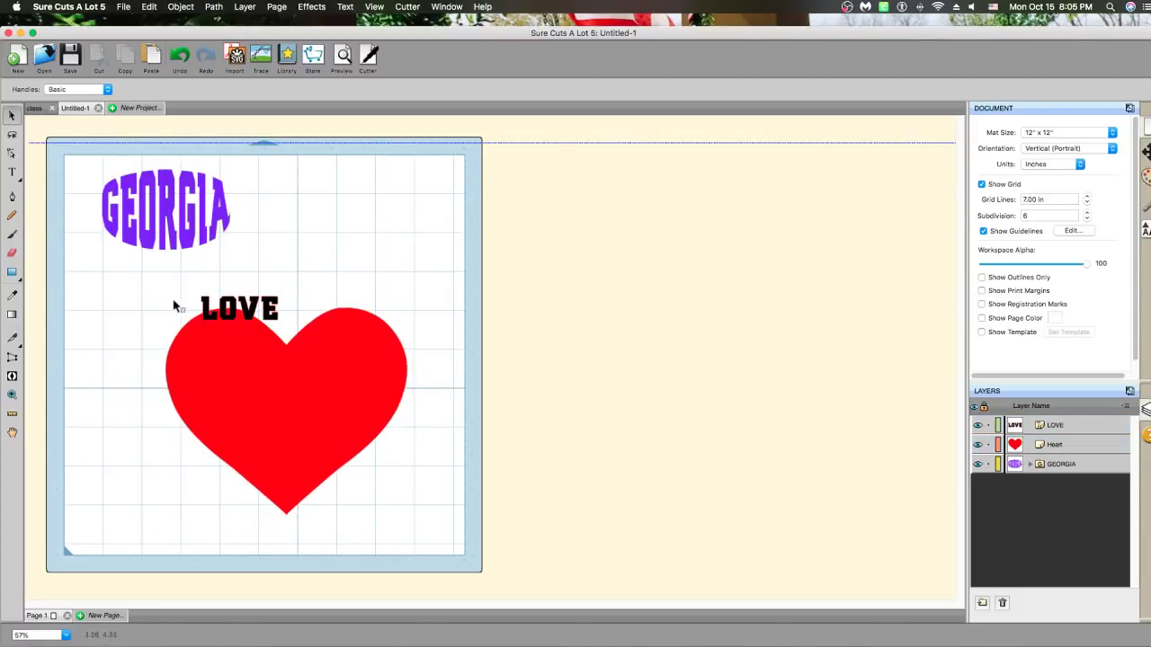
click(285, 311)
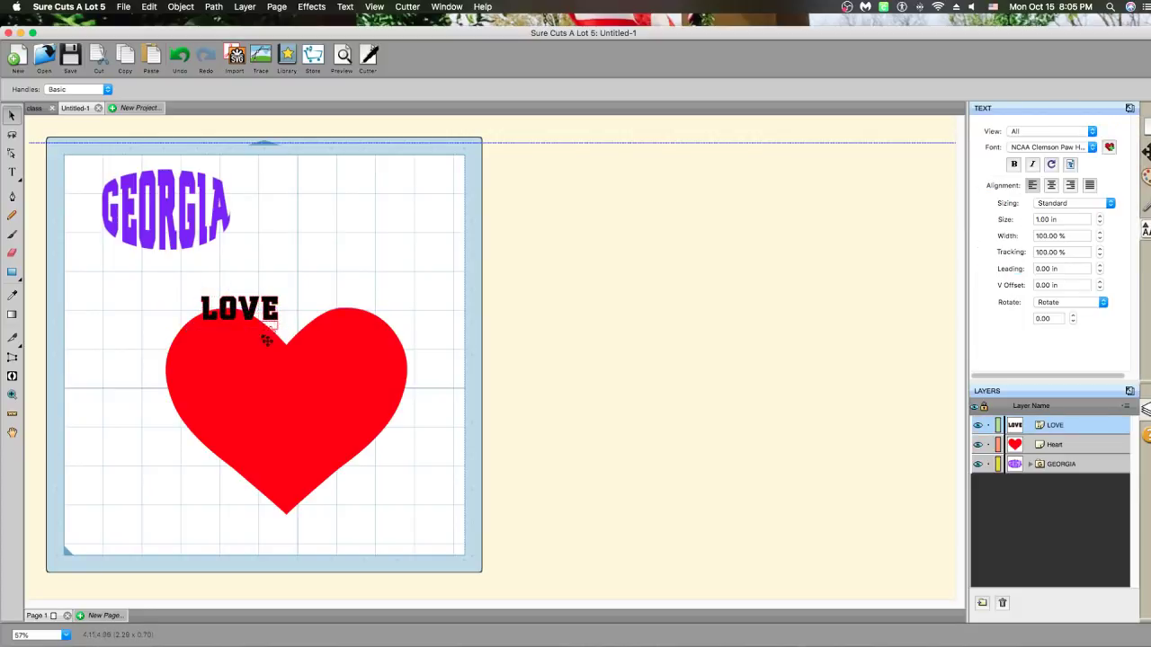
drag(273, 379, 311, 380)
Select the LOVE text and the heart together and align their centers
drag(93, 294, 517, 504)
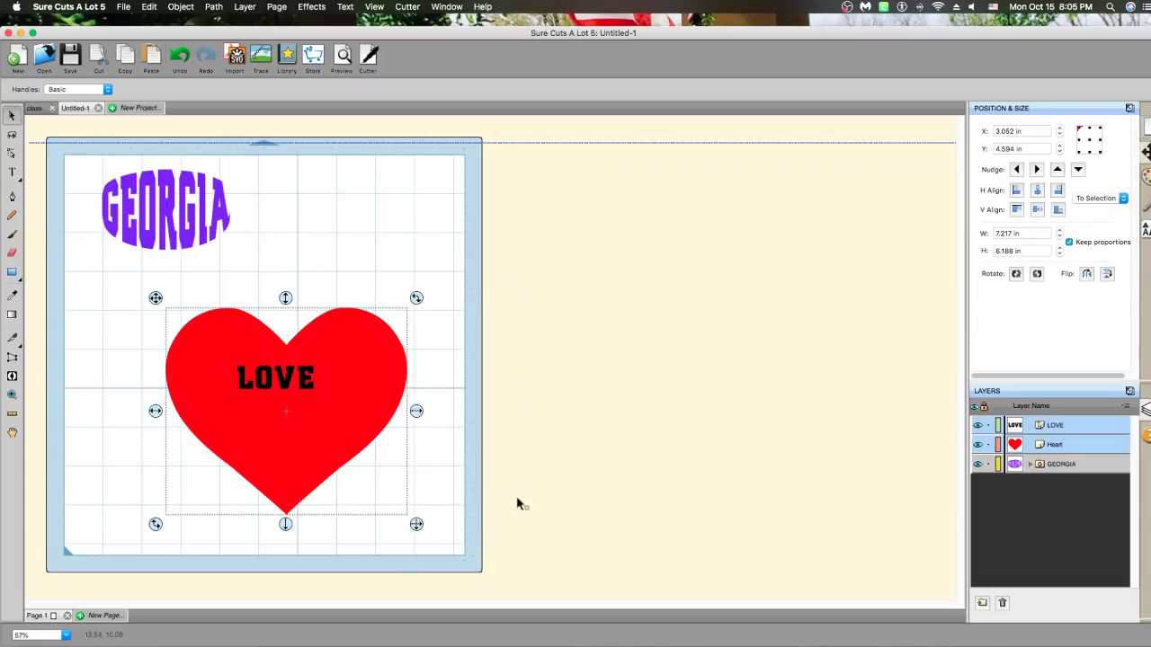
click(185, 7)
mouse_move(189, 44)
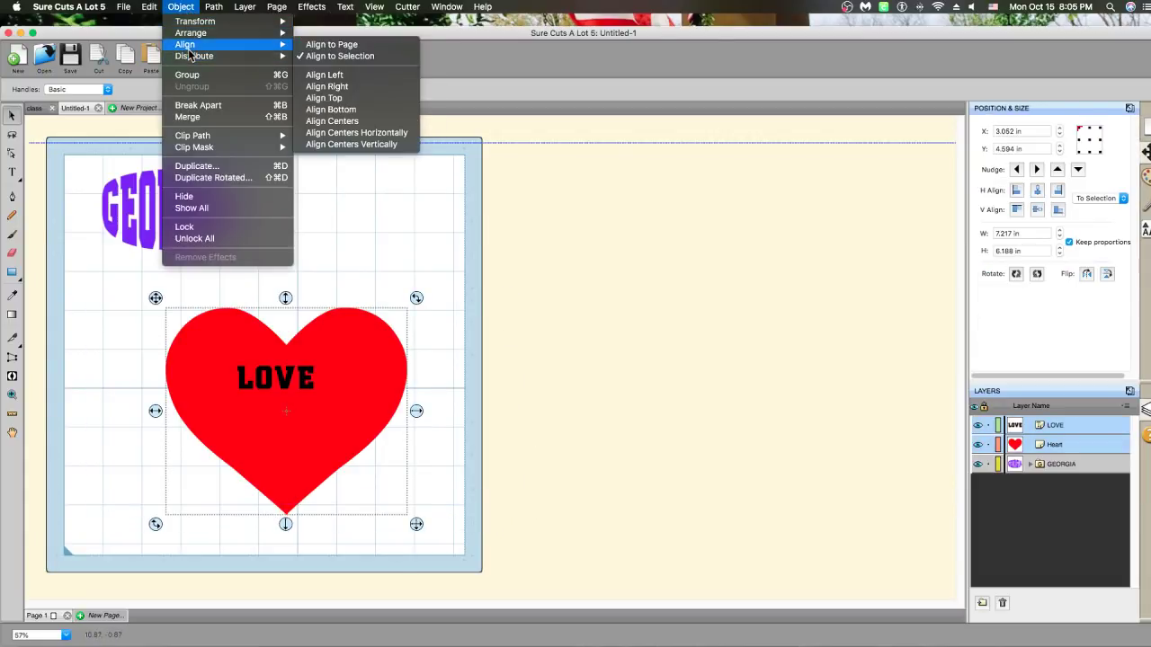
click(368, 123)
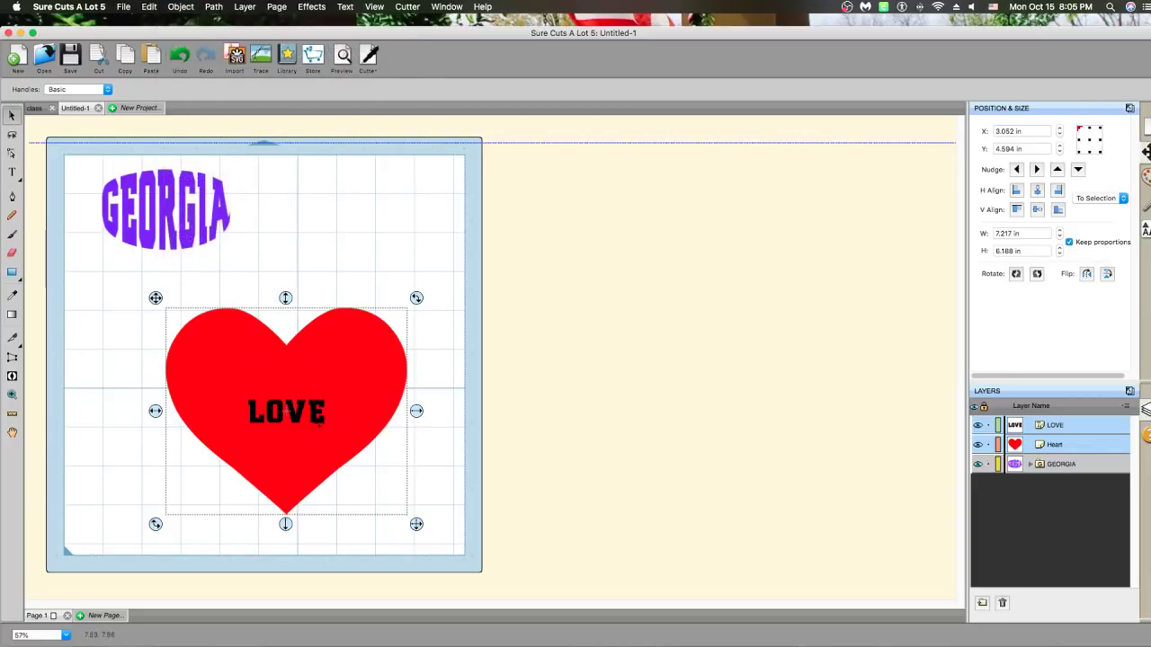
click(567, 375)
Enlarge the LOVE text to nearly twice its size and reposition it across the middle of the heart
click(308, 411)
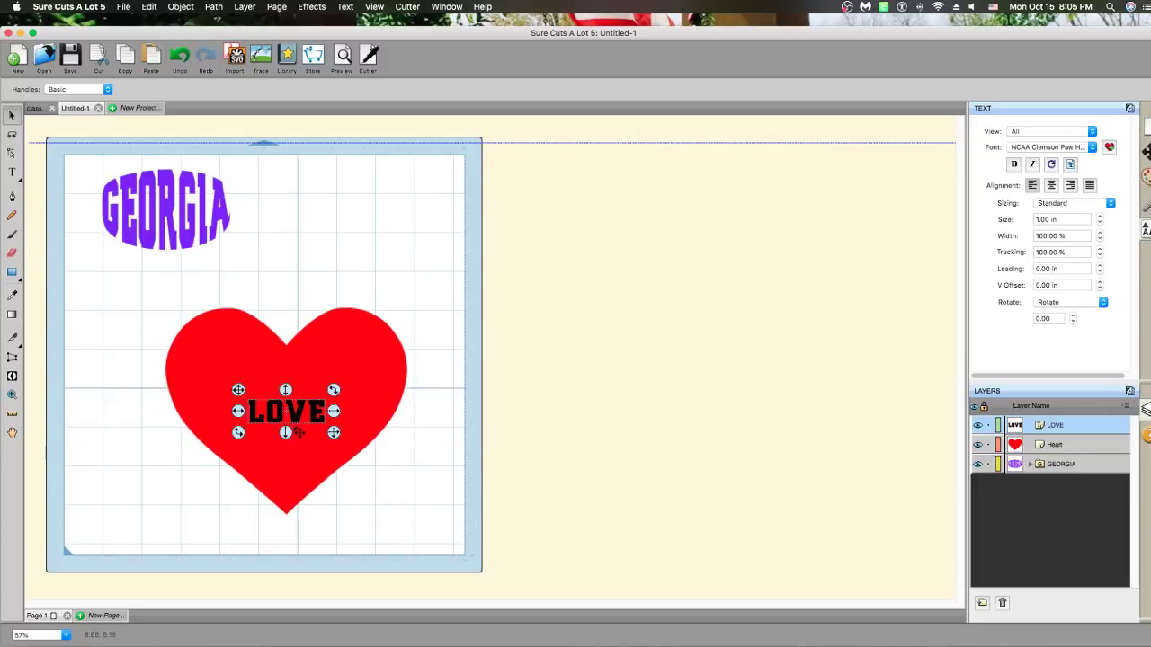
drag(285, 433, 288, 458)
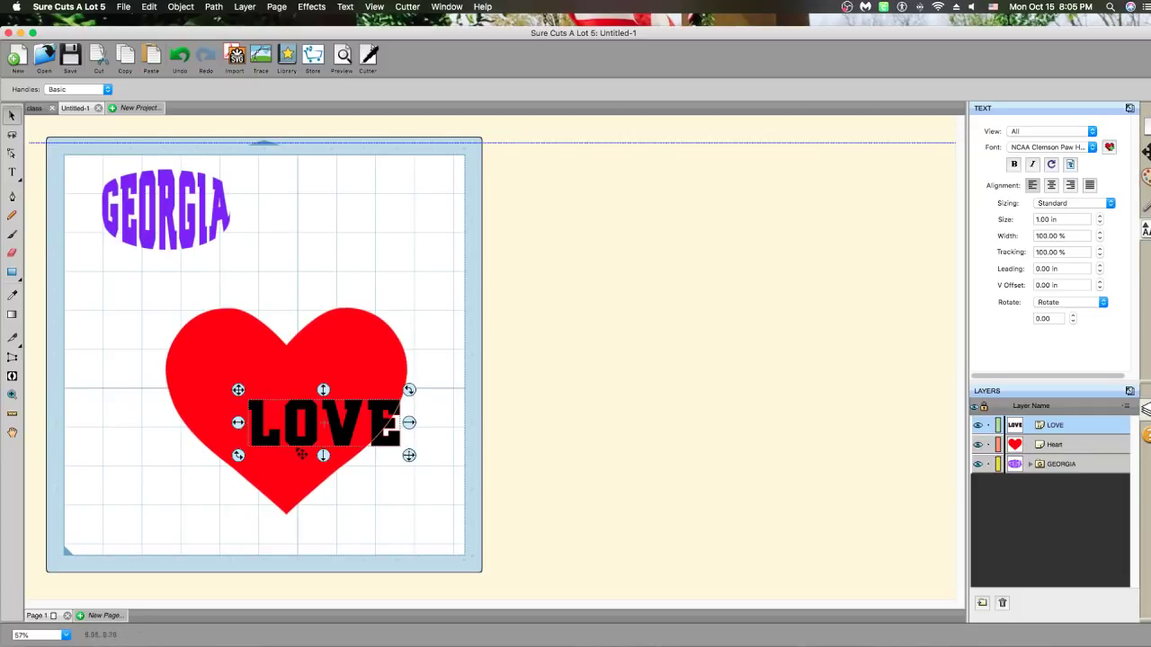
click(321, 435)
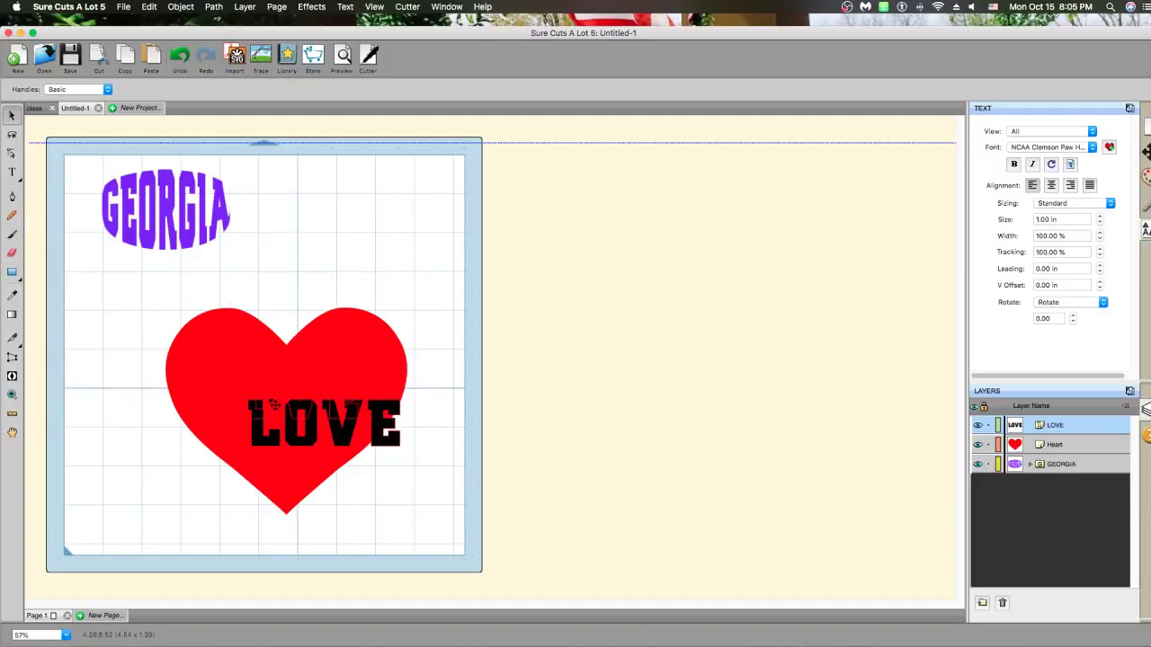
drag(274, 405, 232, 379)
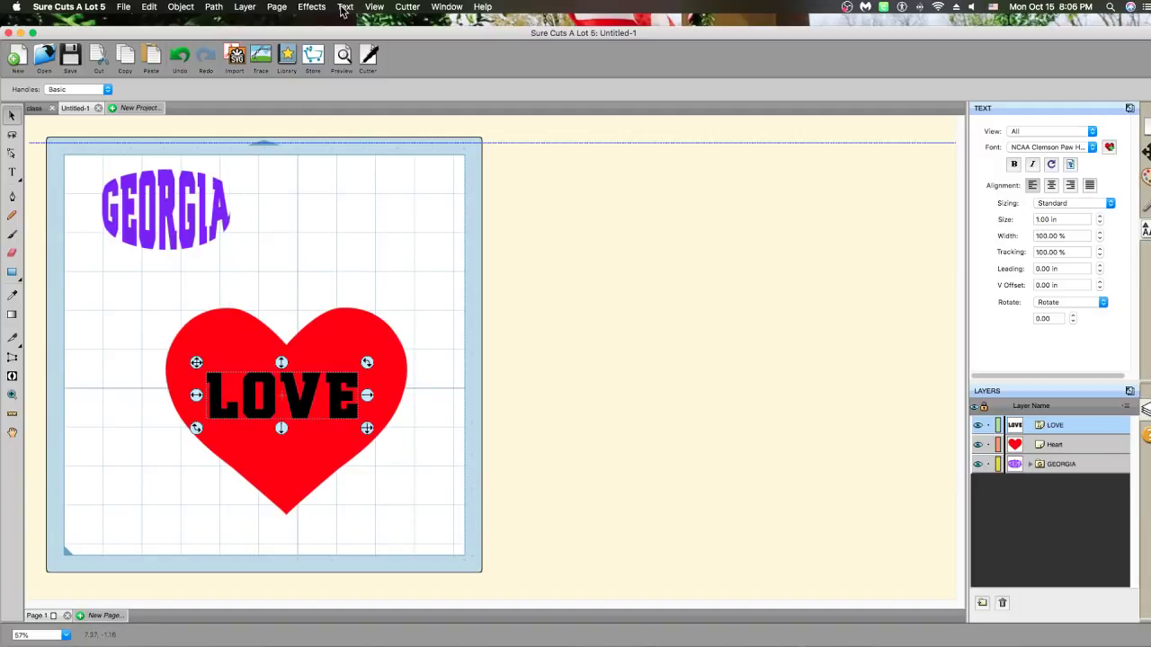
click(312, 8)
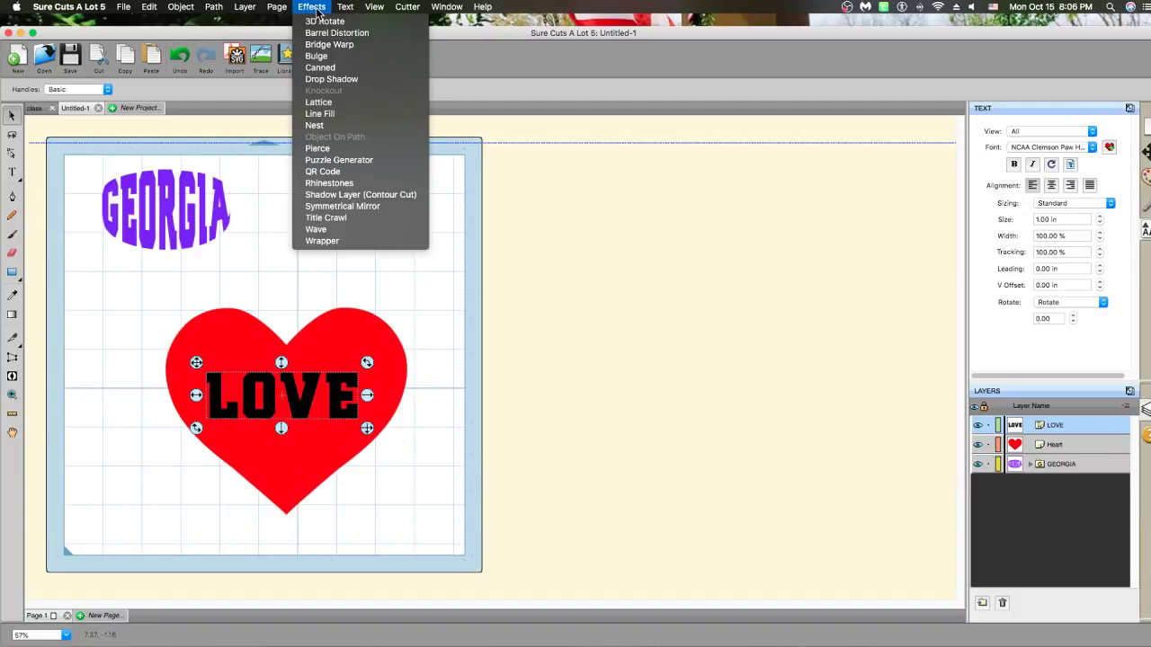
click(316, 55)
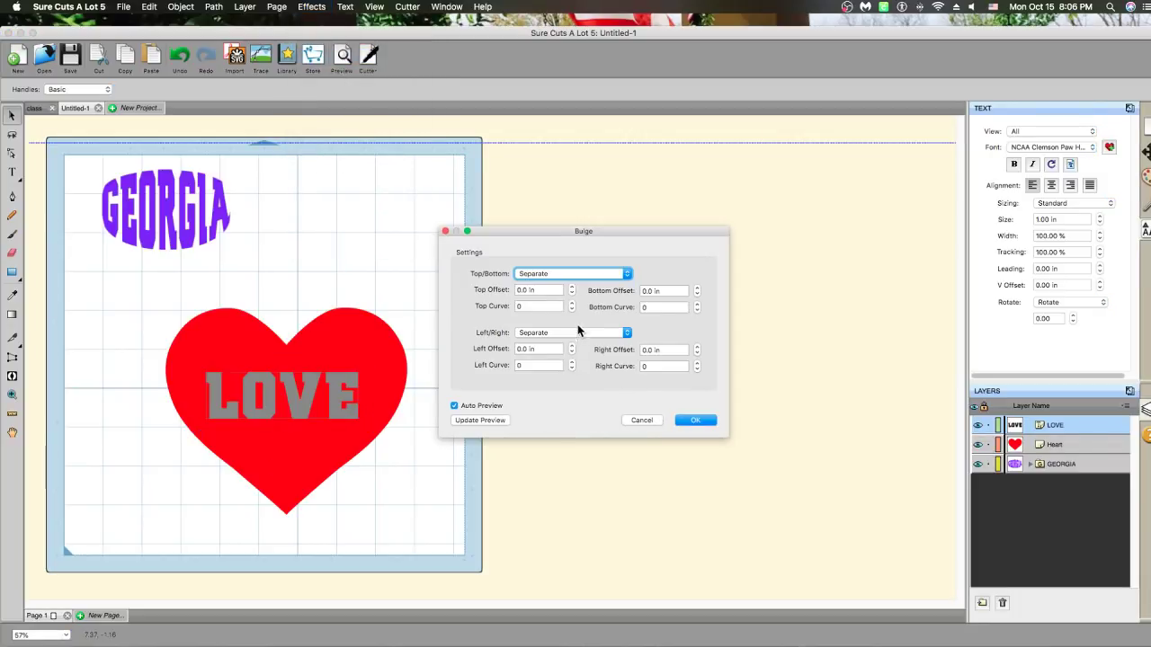
click(572, 293)
click(574, 287)
click(574, 287)
click(574, 287)
click(574, 287)
click(574, 286)
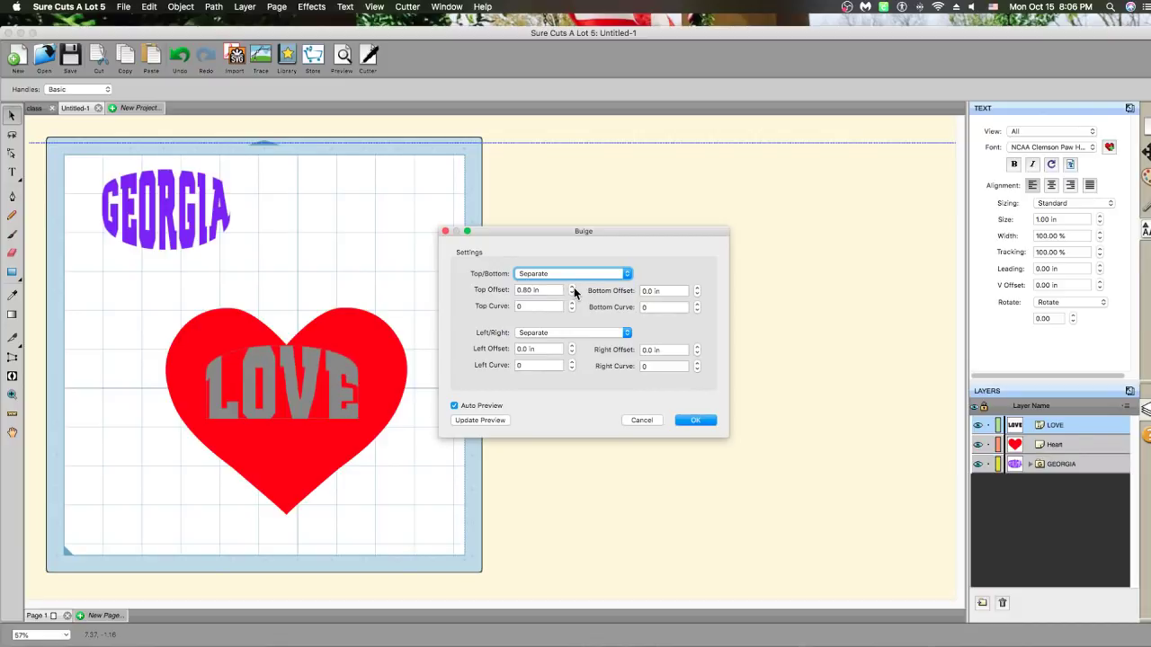
click(696, 288)
click(696, 289)
click(696, 288)
click(696, 289)
click(697, 288)
click(696, 288)
click(697, 289)
click(697, 289)
click(697, 289)
click(697, 288)
click(697, 289)
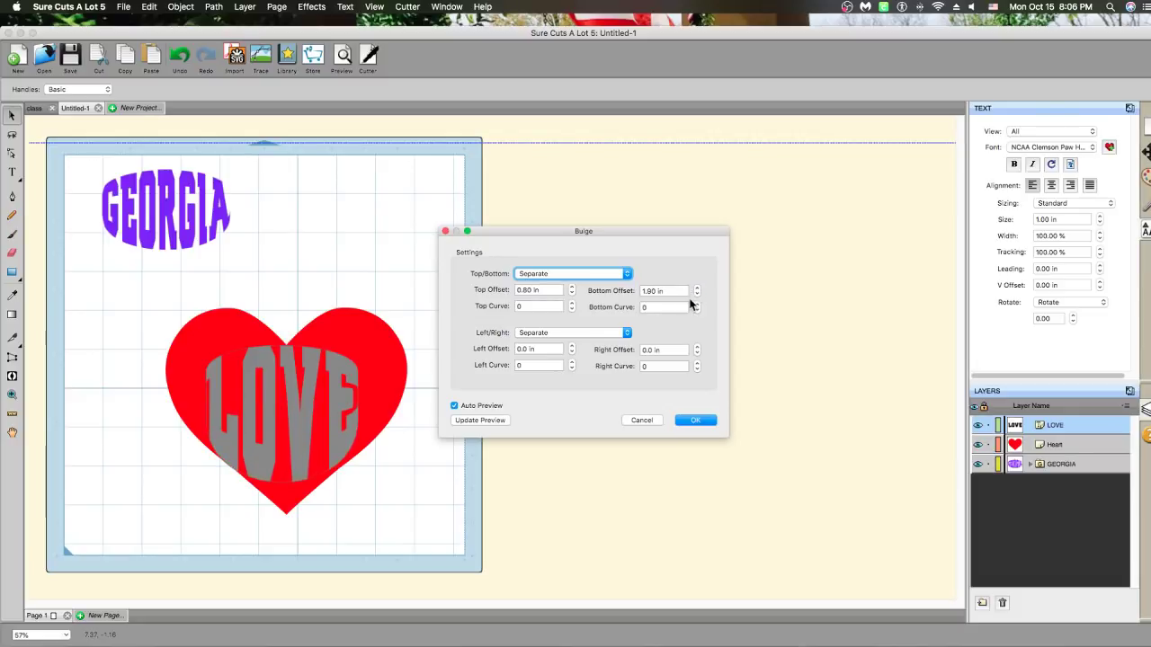
click(572, 347)
click(572, 346)
click(572, 346)
click(572, 346)
click(572, 346)
click(571, 346)
click(572, 346)
click(572, 347)
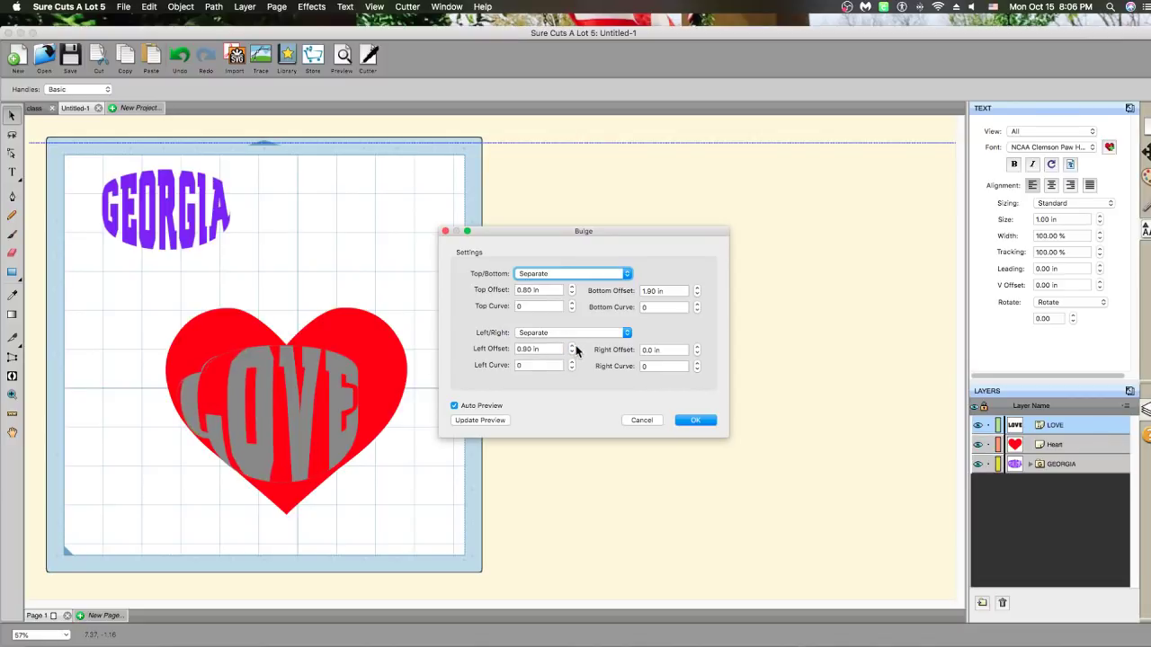
click(697, 353)
click(697, 354)
click(697, 353)
click(698, 347)
click(698, 347)
click(698, 347)
click(697, 347)
click(697, 347)
click(697, 347)
click(698, 347)
click(697, 353)
click(698, 353)
click(698, 353)
click(698, 353)
click(697, 353)
click(697, 354)
click(697, 354)
click(698, 353)
click(698, 353)
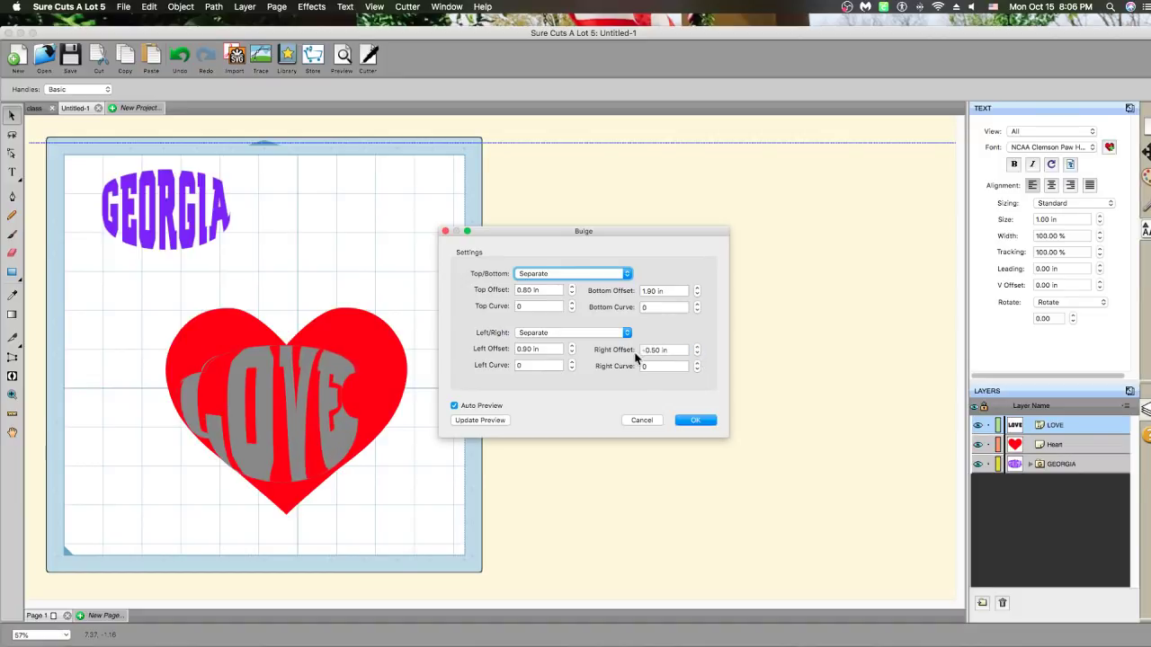
click(644, 420)
right_click(333, 411)
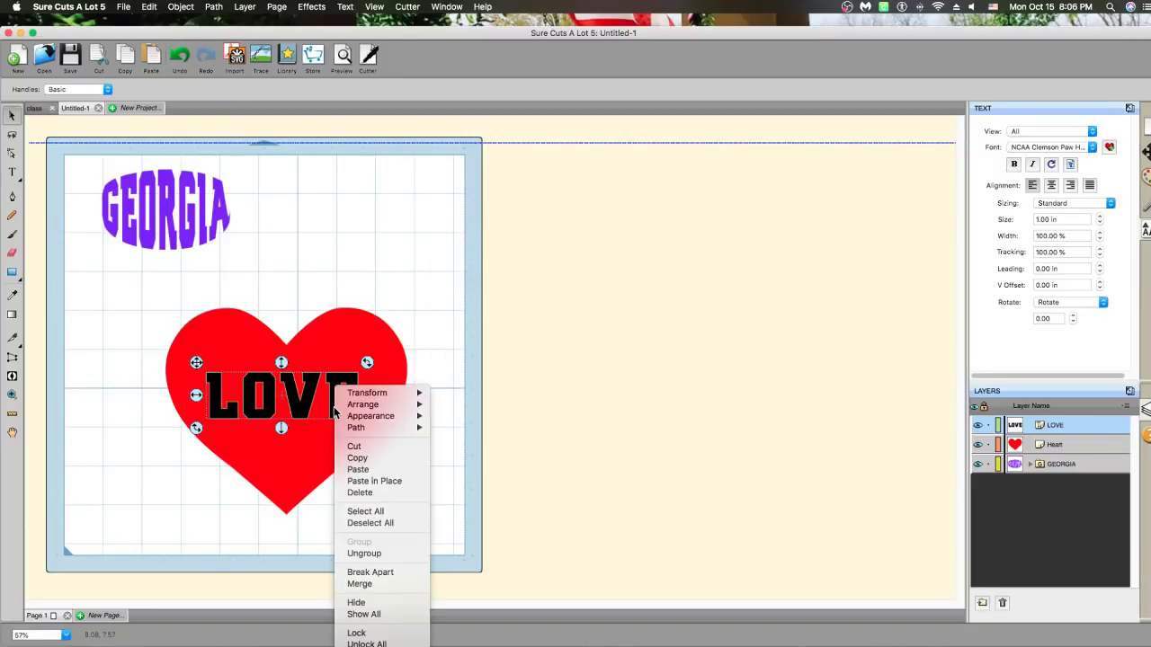
click(278, 9)
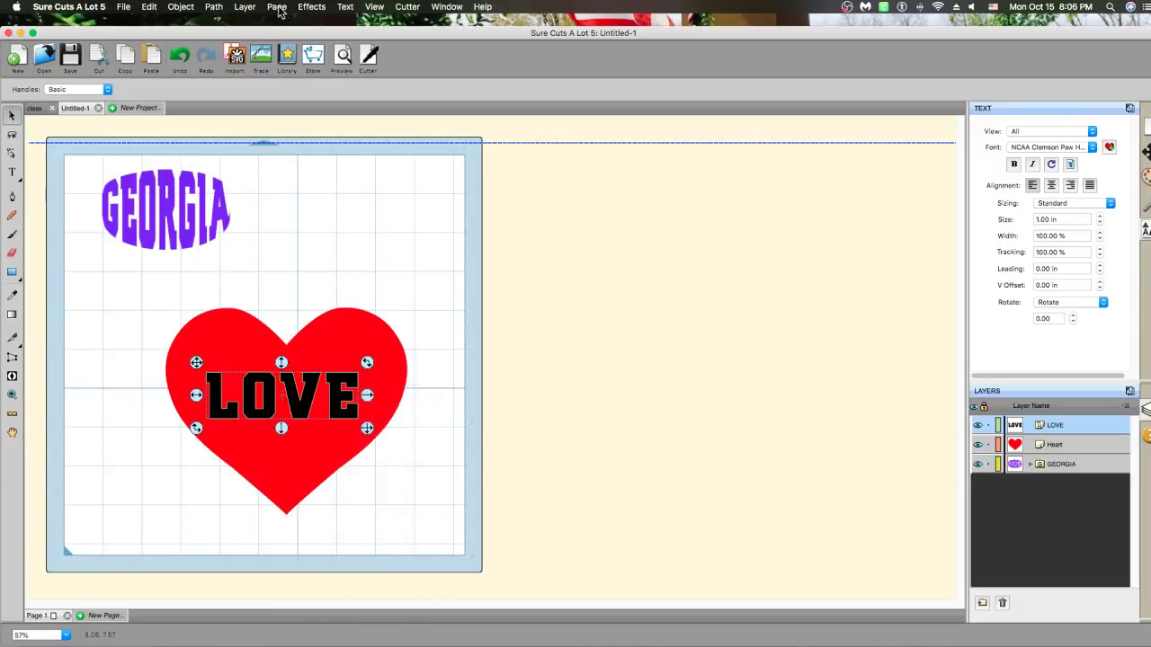
Start a Bulge effect on the LOVE text and set its top offset to 0.80 in
click(279, 9)
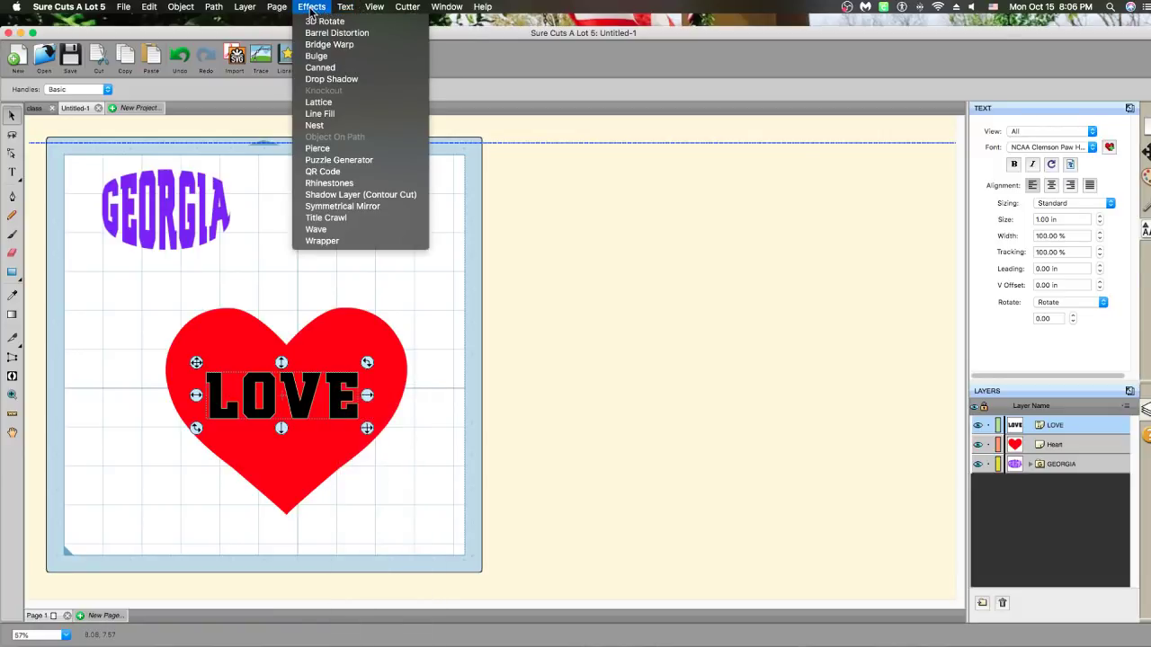
click(316, 56)
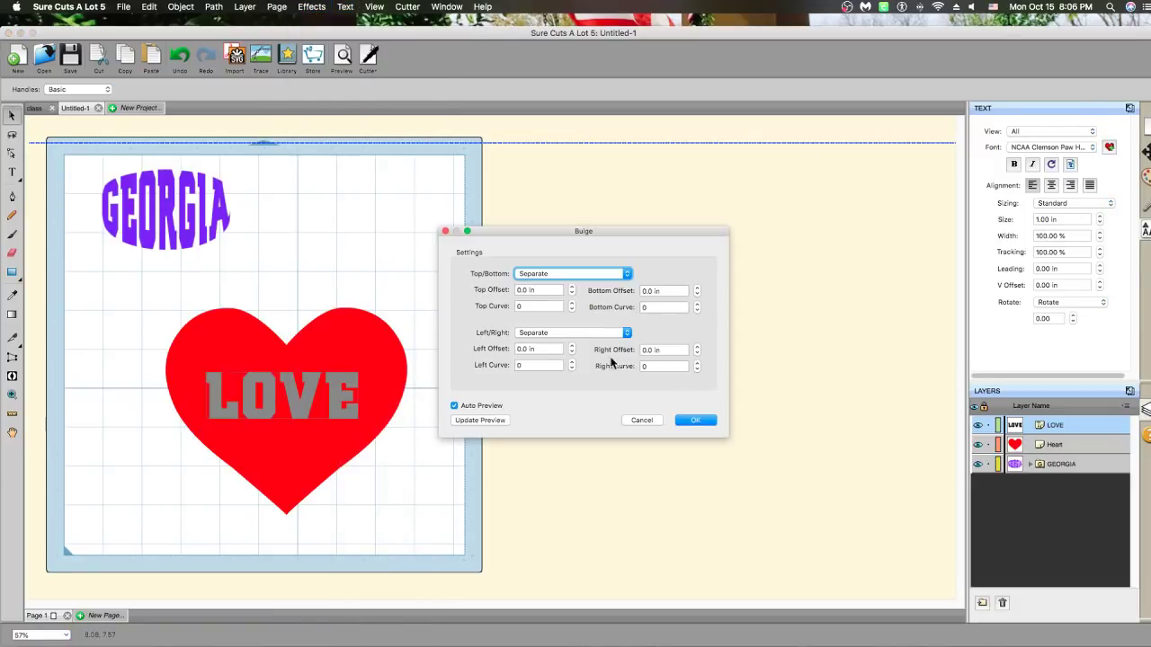
click(572, 287)
click(572, 287)
click(571, 287)
click(572, 286)
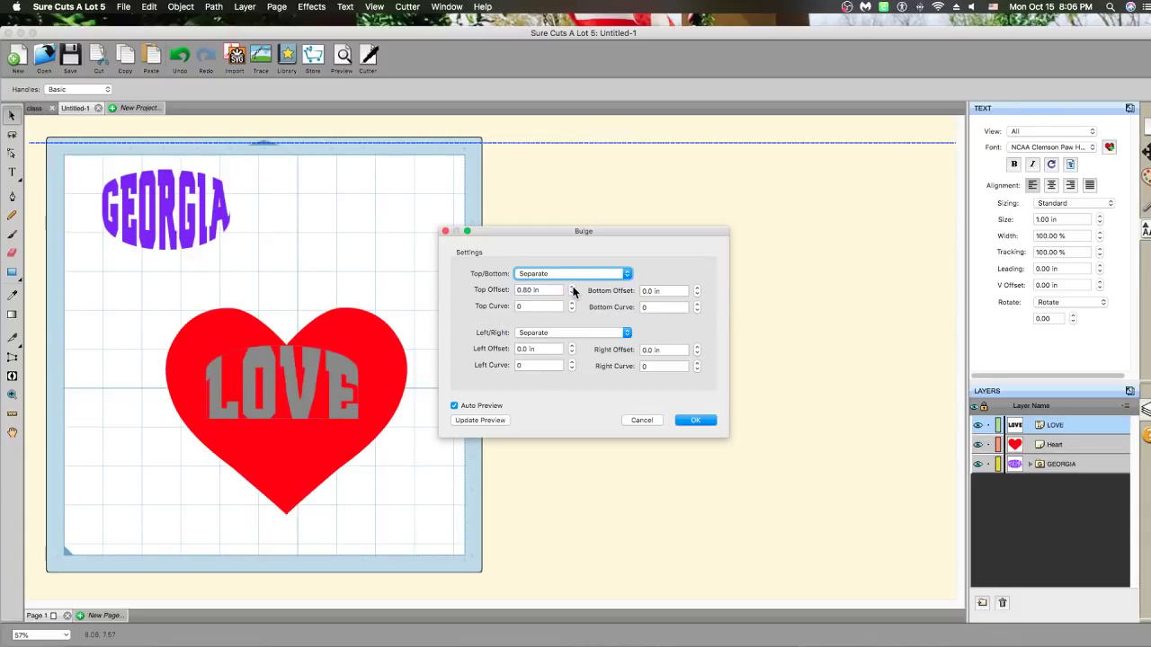
Set the bulge's bottom offset to 2.50 in so the letters stretch toward the heart's tip
click(697, 287)
click(697, 288)
click(696, 288)
click(697, 287)
click(696, 287)
click(696, 288)
click(697, 288)
click(697, 288)
click(696, 288)
click(697, 287)
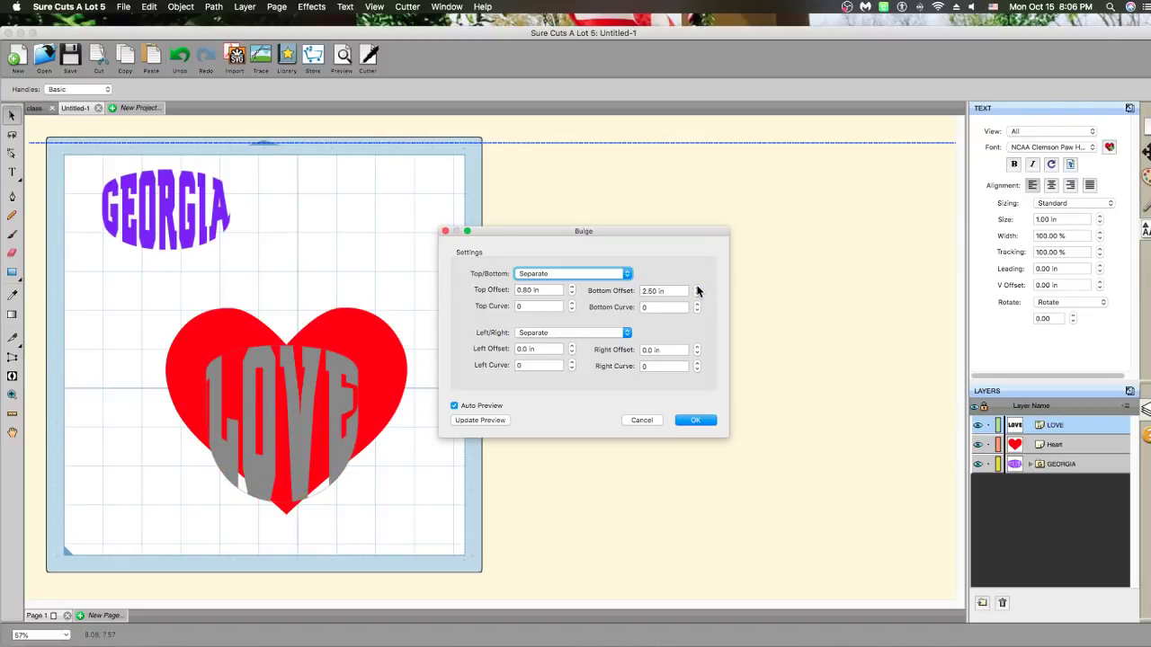
Raise the bulge's top offset to 1.30 in and apply the effect
click(571, 287)
click(571, 287)
click(572, 287)
click(571, 286)
click(572, 286)
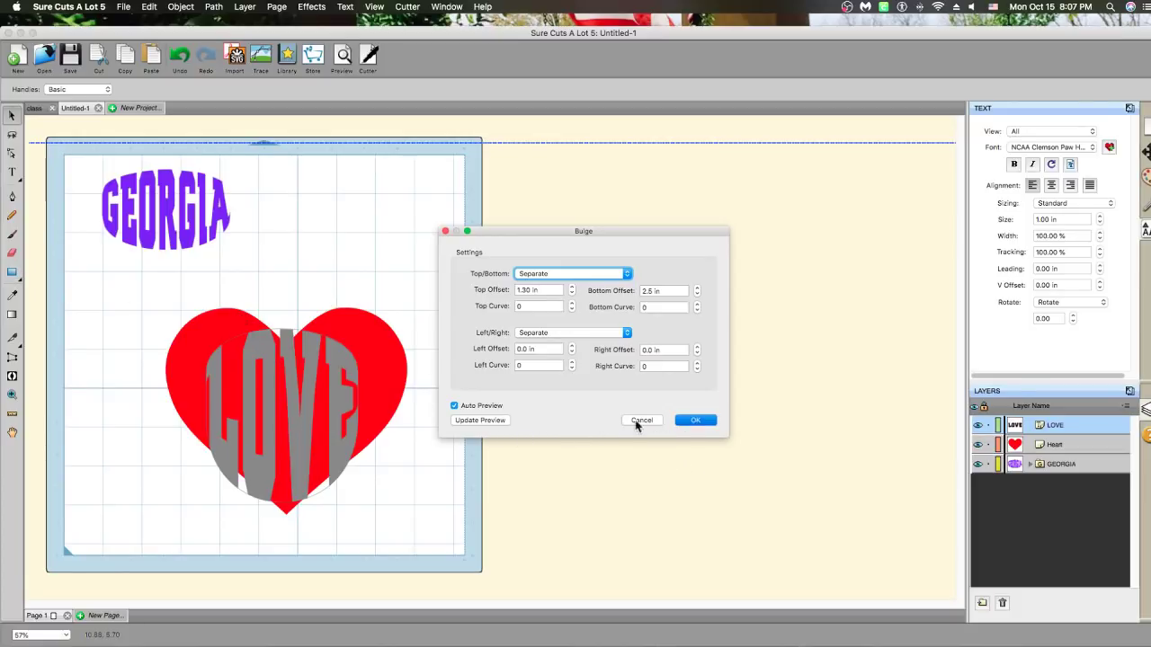
key(Return)
Ungroup the bulged LOVE text into separate letters
right_click(306, 418)
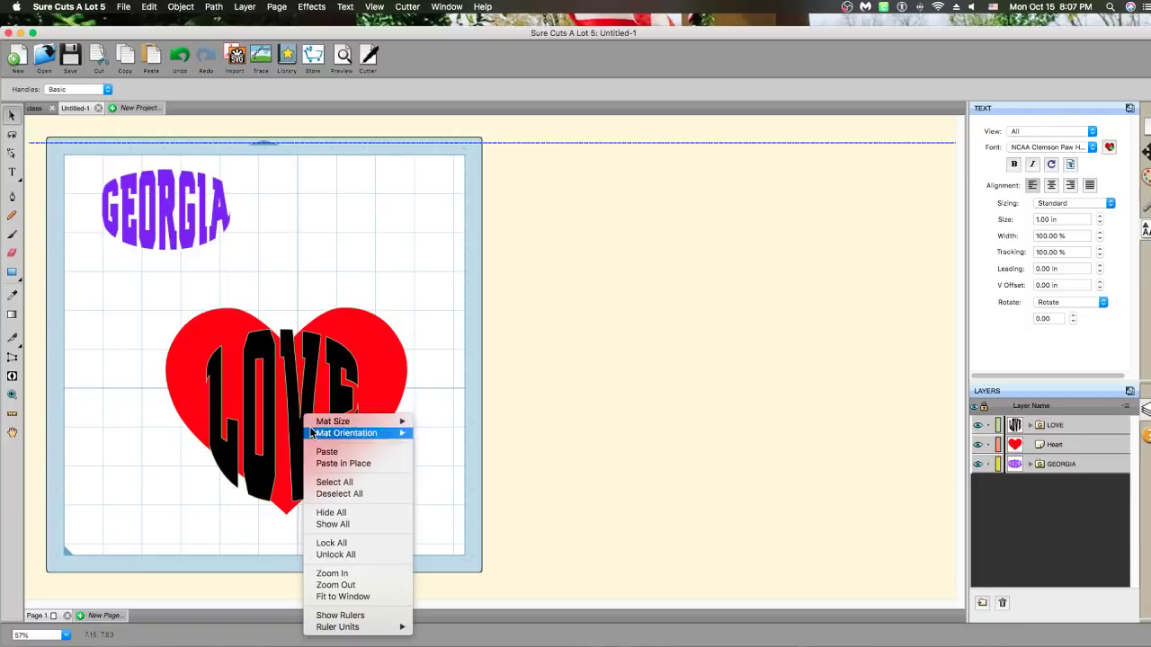
click(252, 378)
click(252, 377)
right_click(252, 378)
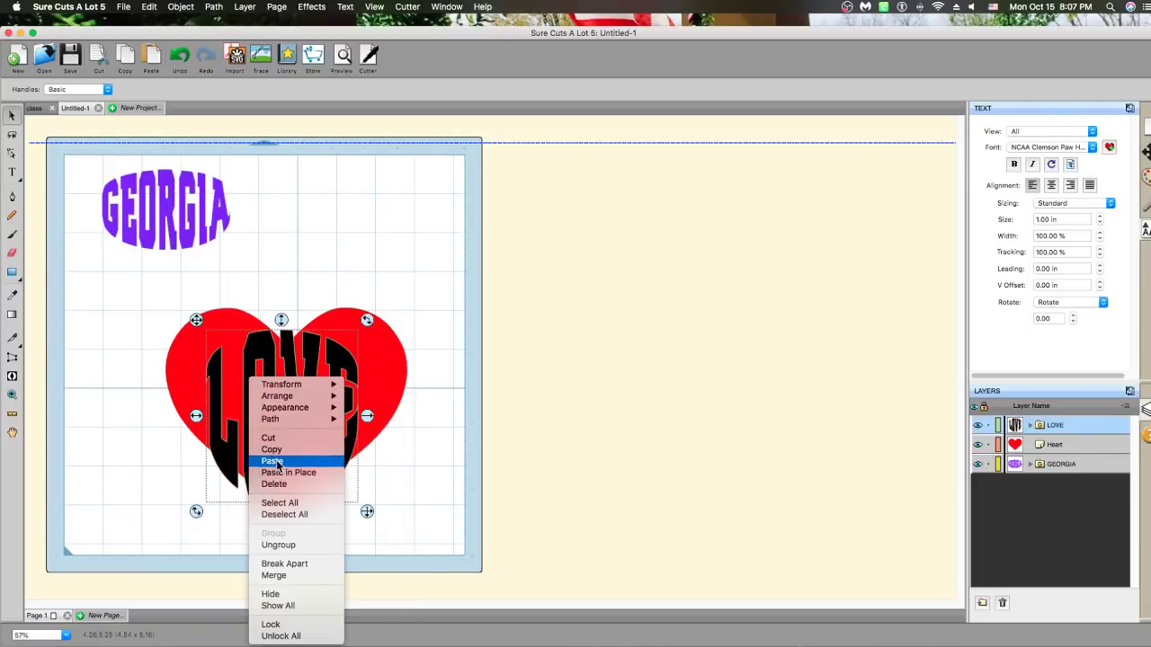
click(286, 545)
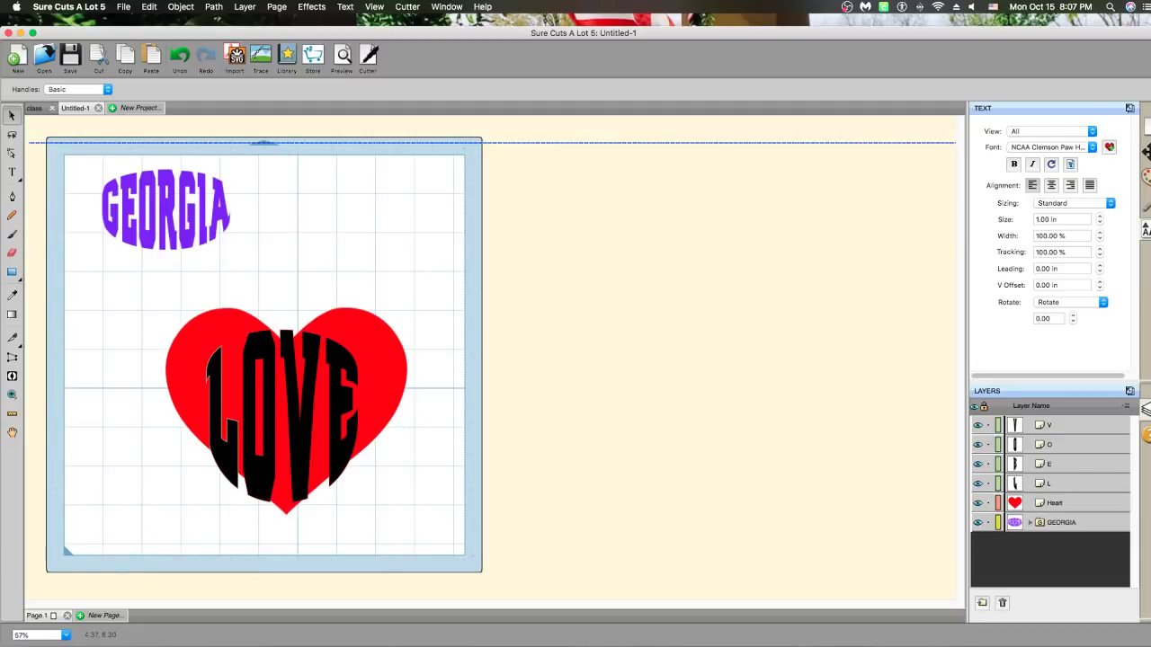
Move the L up into the heart's left lobe and widen it to fill the space beside the O
click(222, 413)
drag(222, 413, 201, 379)
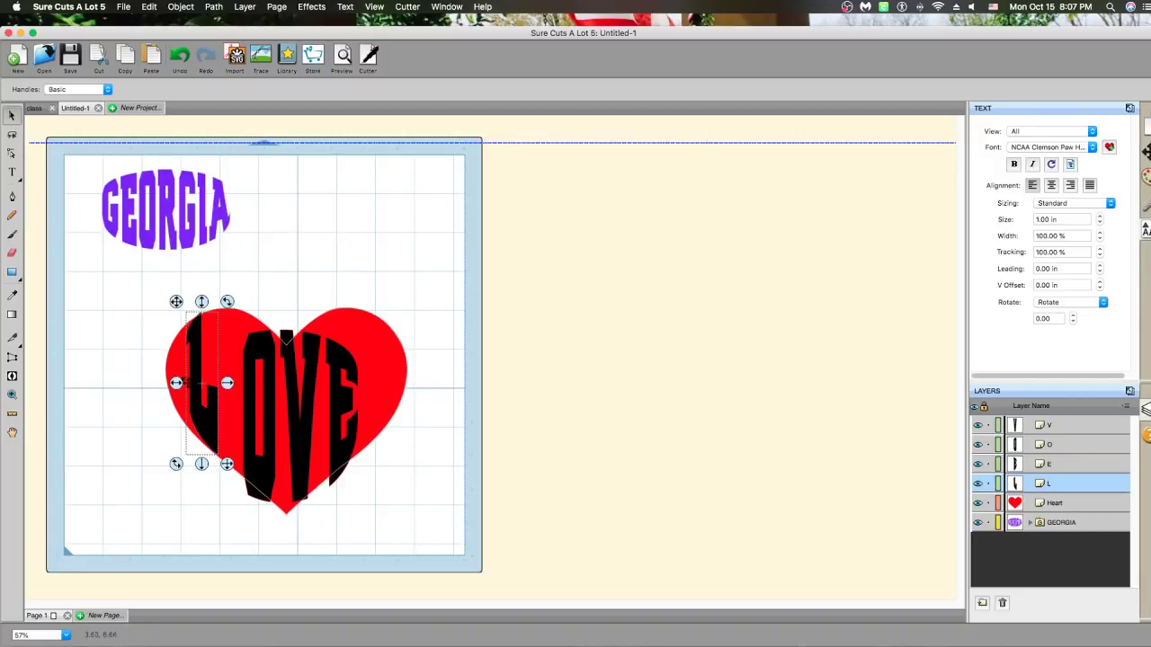
drag(177, 383, 246, 384)
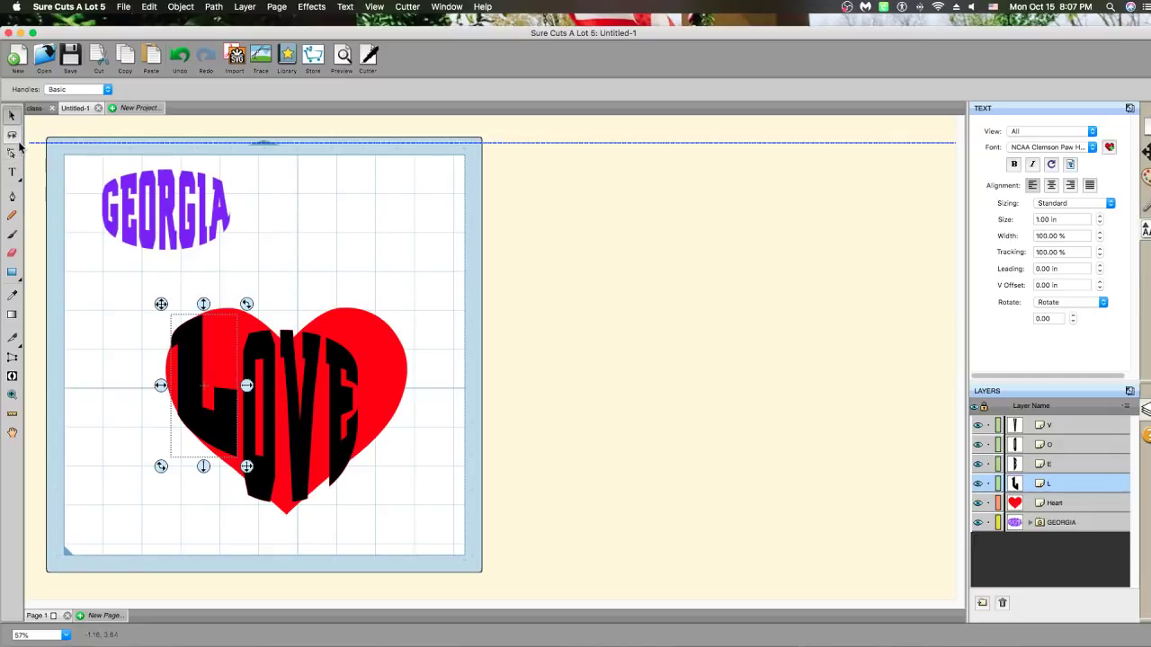
Edit the L's nodes, pulling its upper-right corner out to the heart's top edge
click(13, 358)
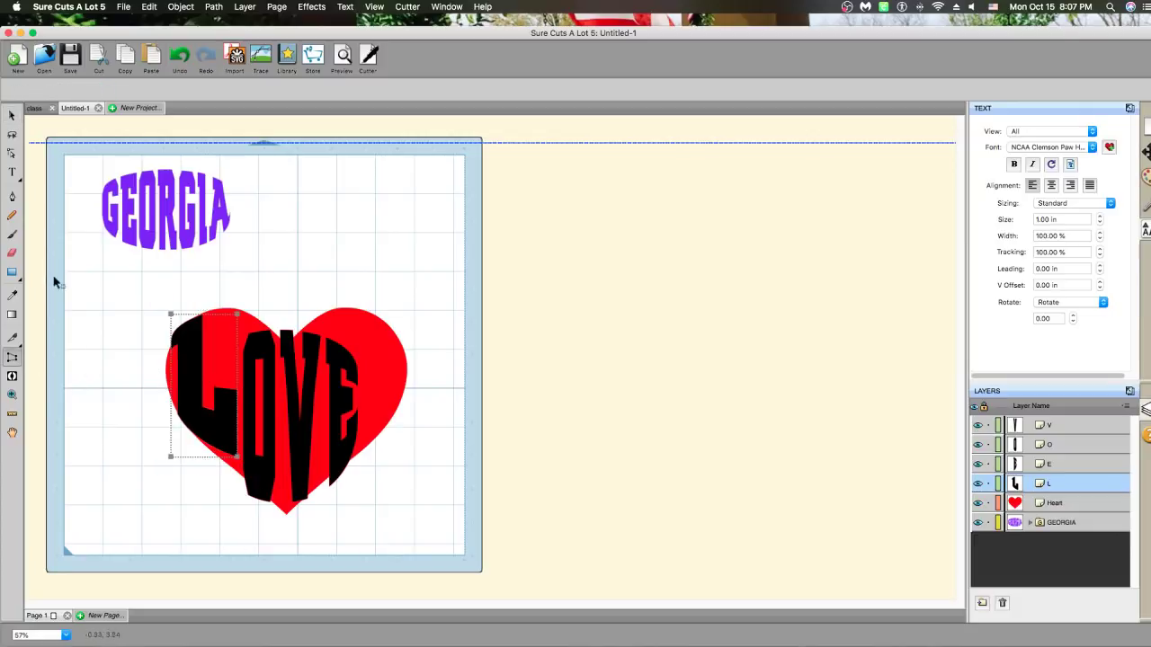
click(11, 153)
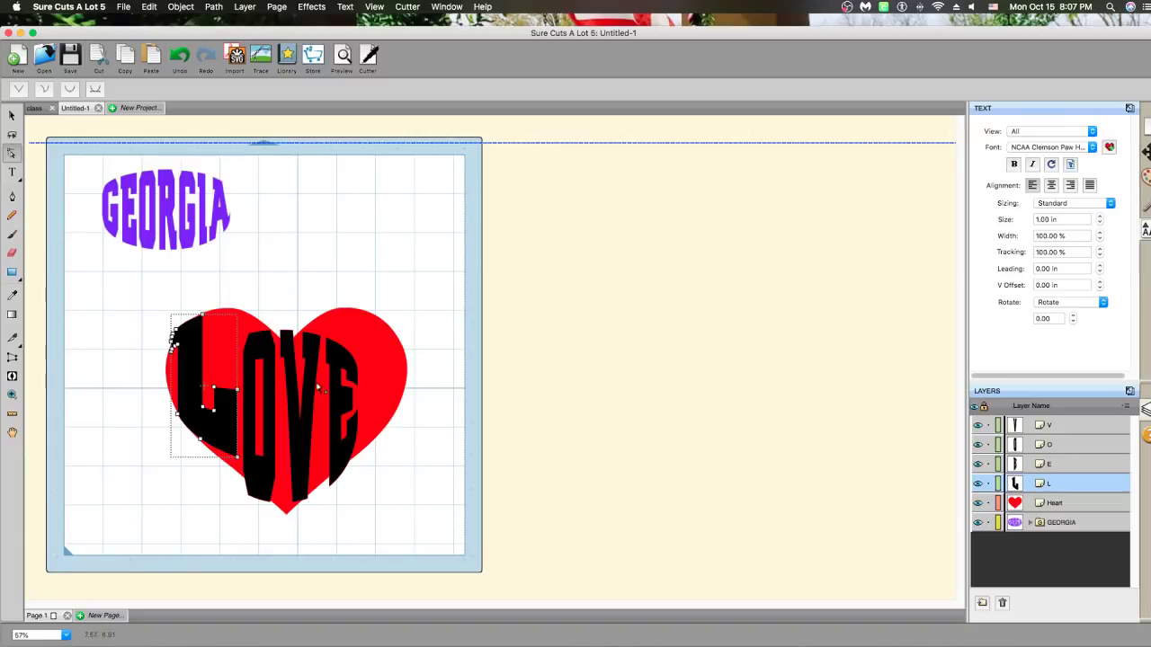
click(203, 315)
click(206, 318)
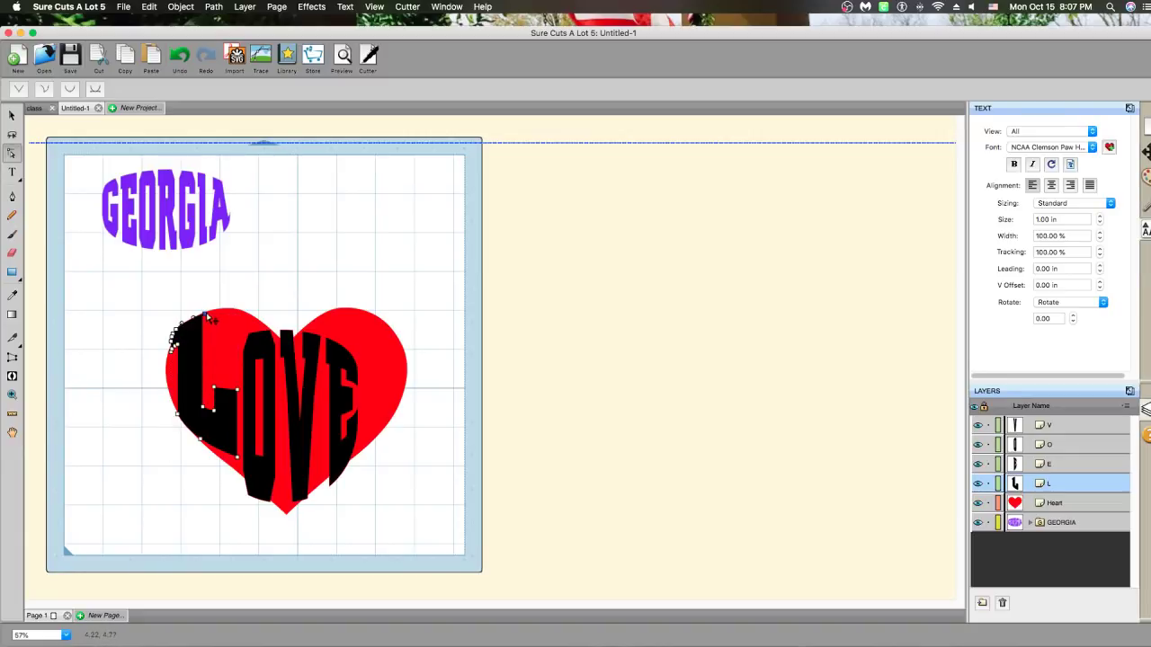
drag(208, 317, 205, 389)
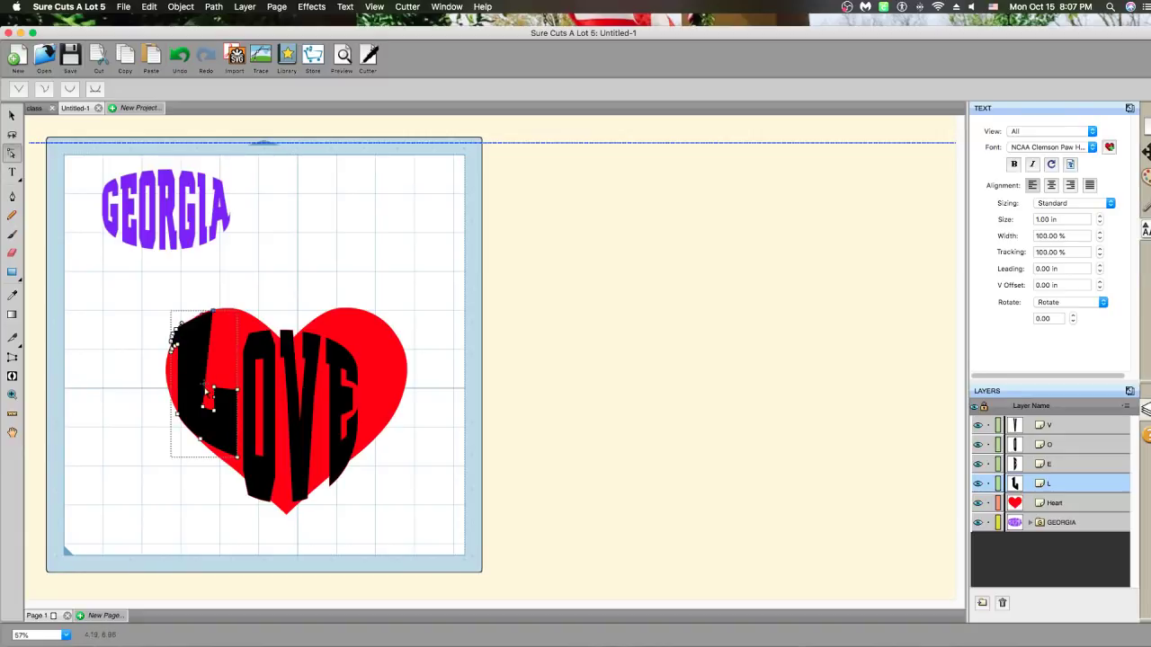
Stretch the L's left-side node outward to the heart's left edge
shift+click(187, 363)
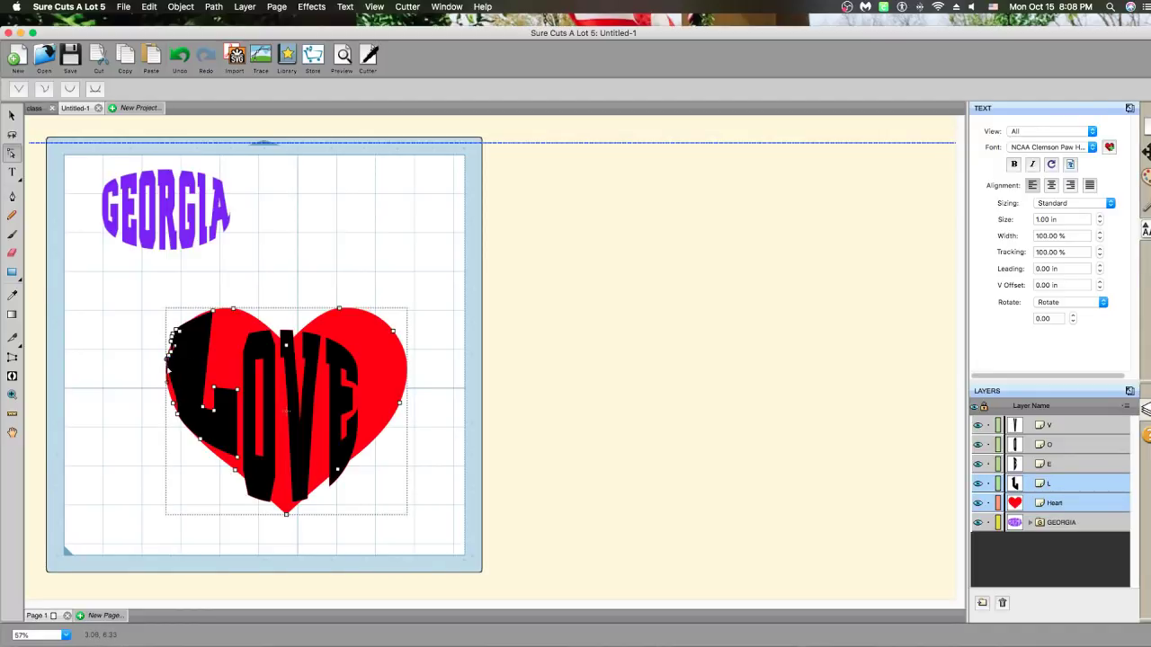
click(168, 360)
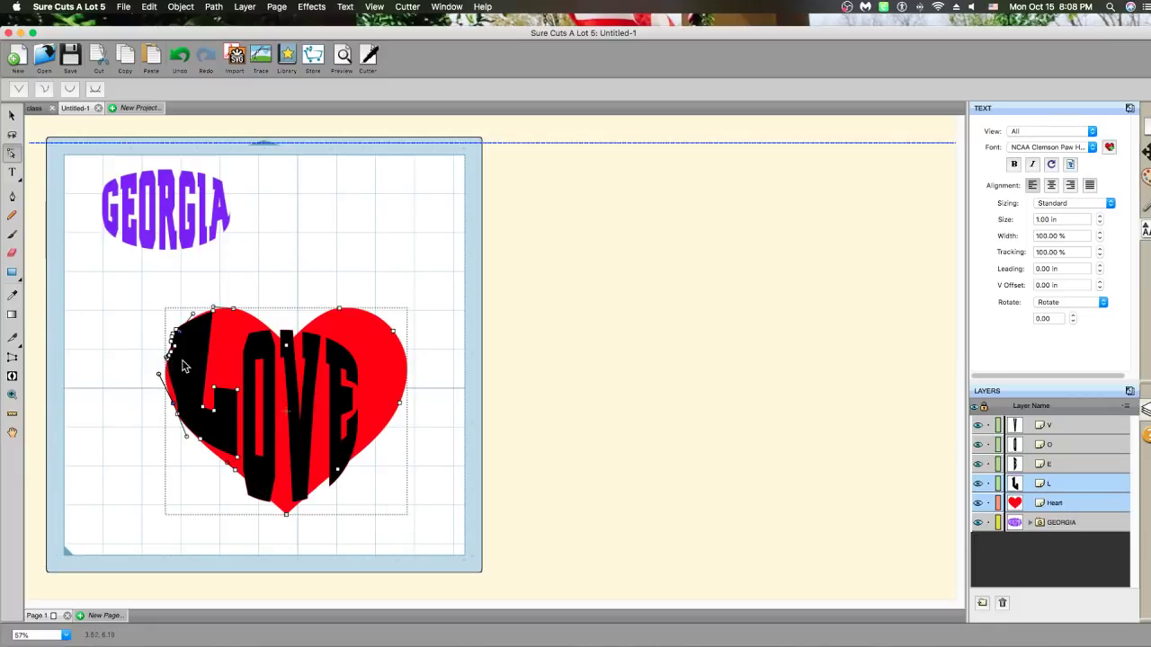
drag(176, 356, 176, 350)
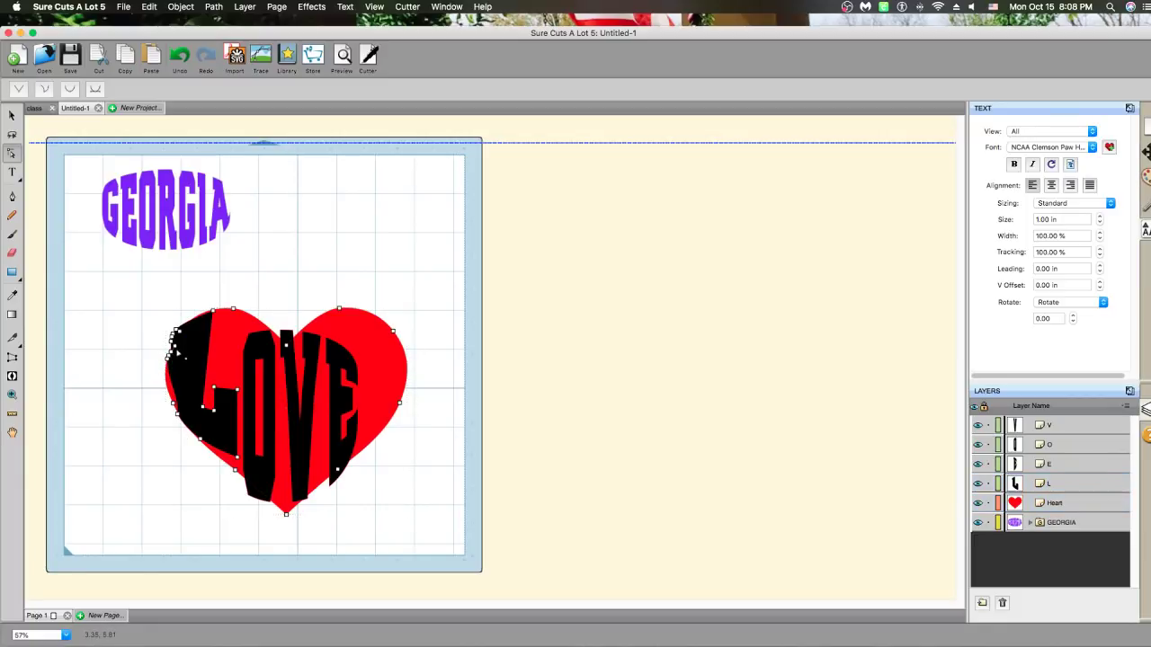
click(208, 379)
Pull the O's upper-left node up to the heart's top edge
click(260, 361)
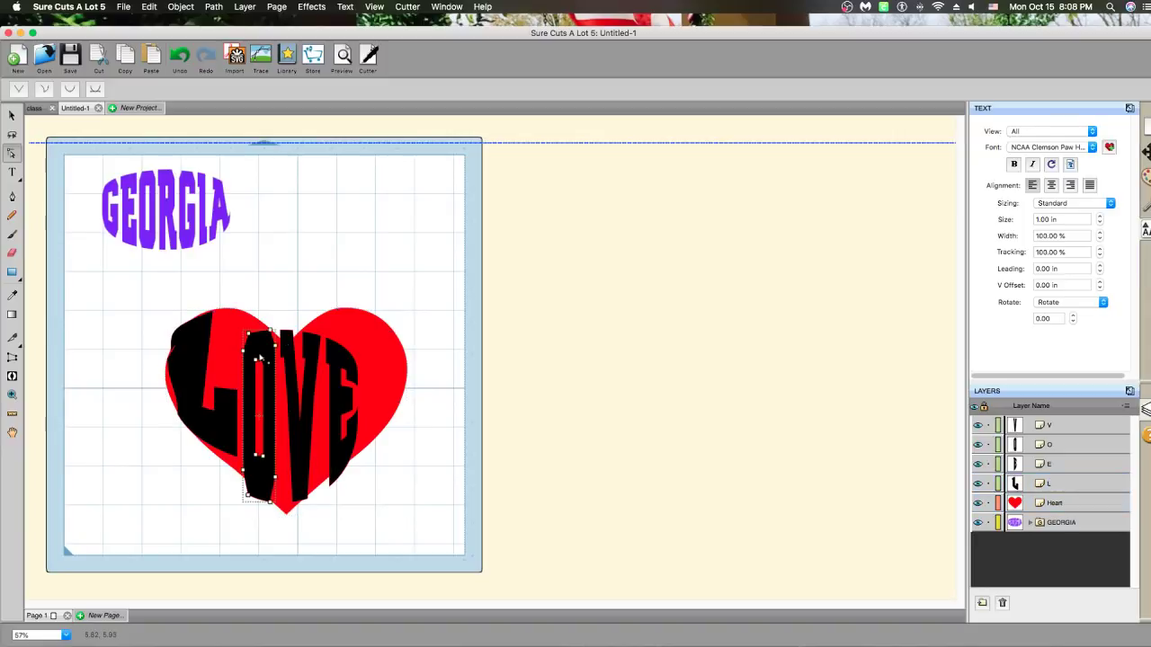
shift+click(248, 333)
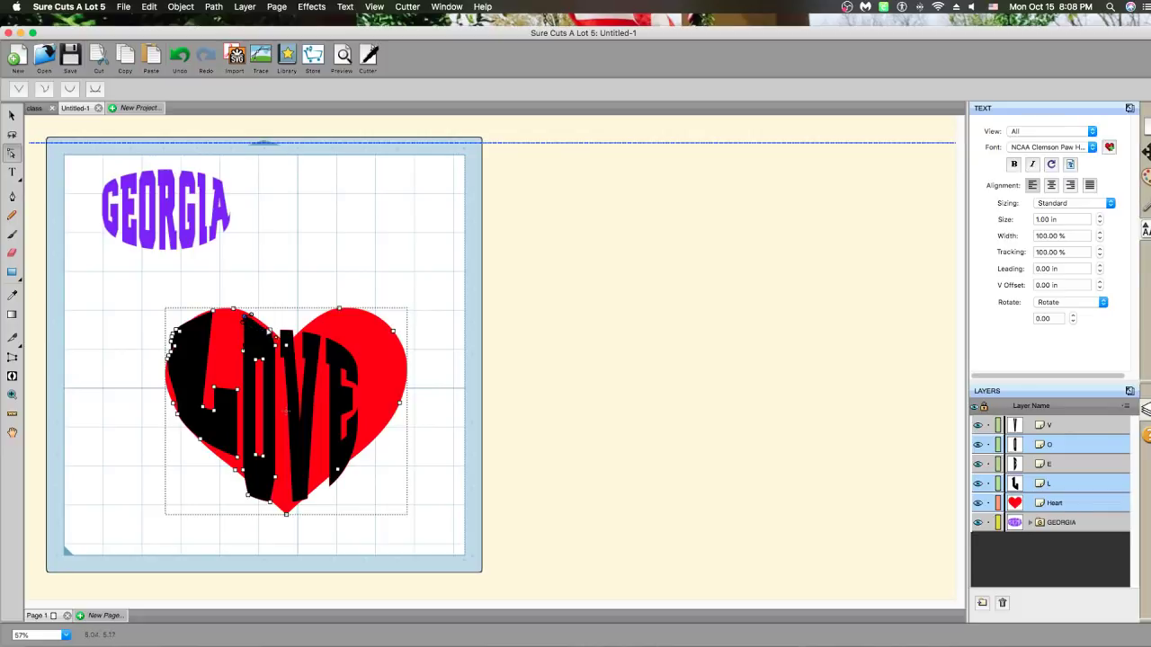
click(248, 320)
click(246, 321)
click(269, 334)
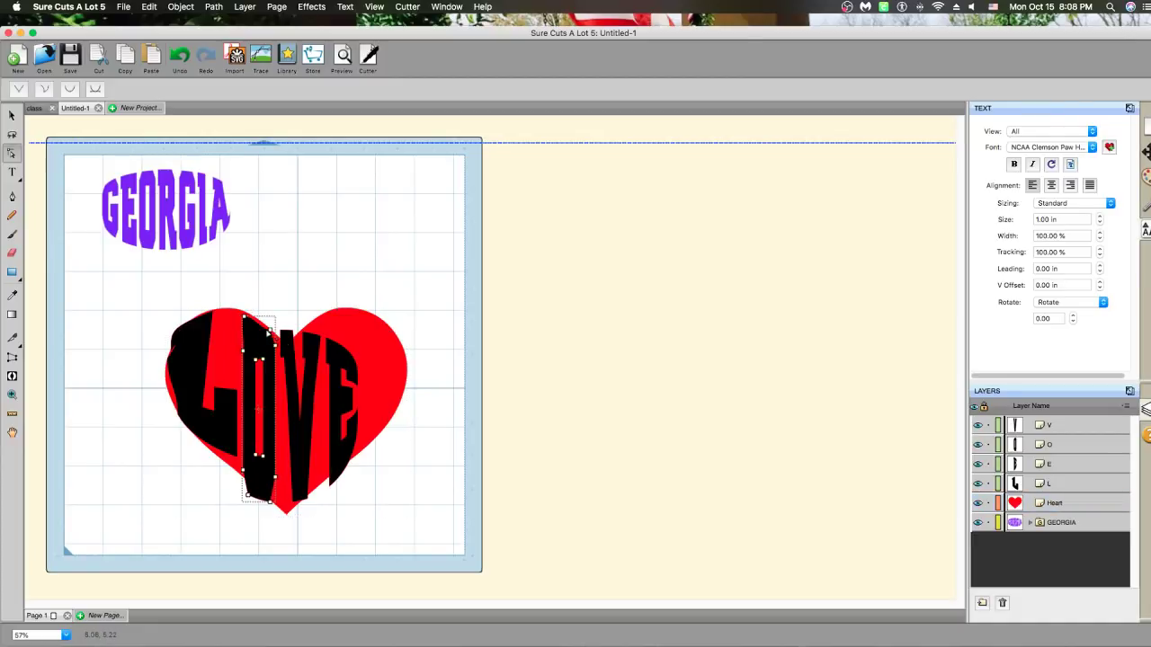
Pull the O's right-side nodes outward toward the V to widen the letter down to the heart's lower point
click(266, 331)
click(248, 322)
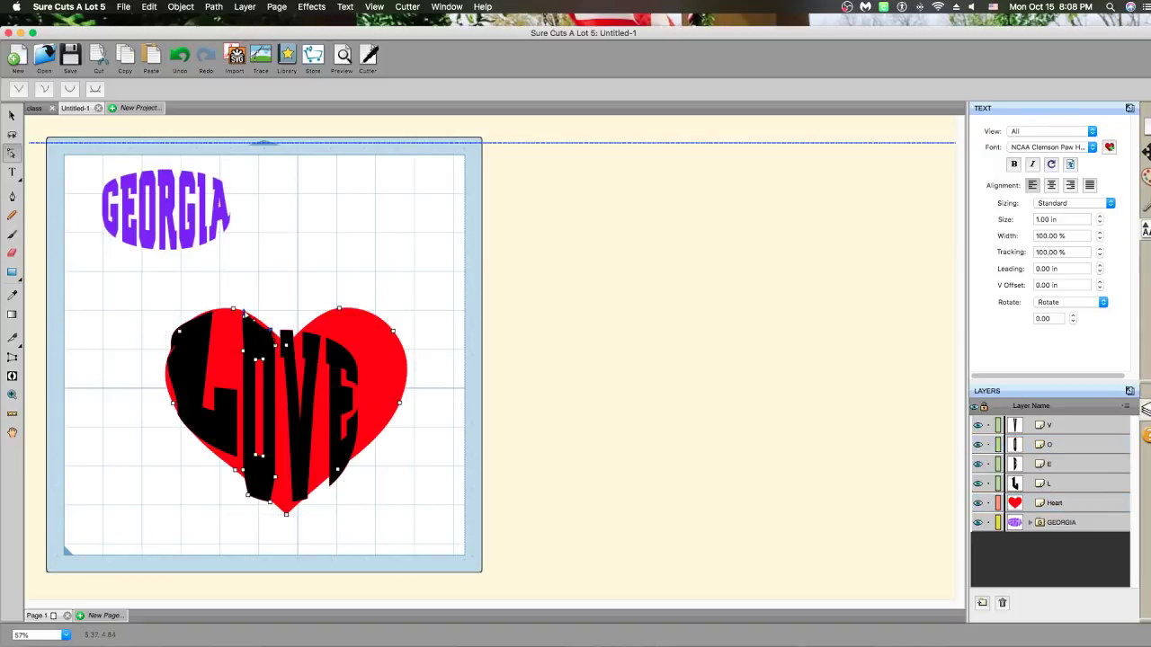
click(260, 329)
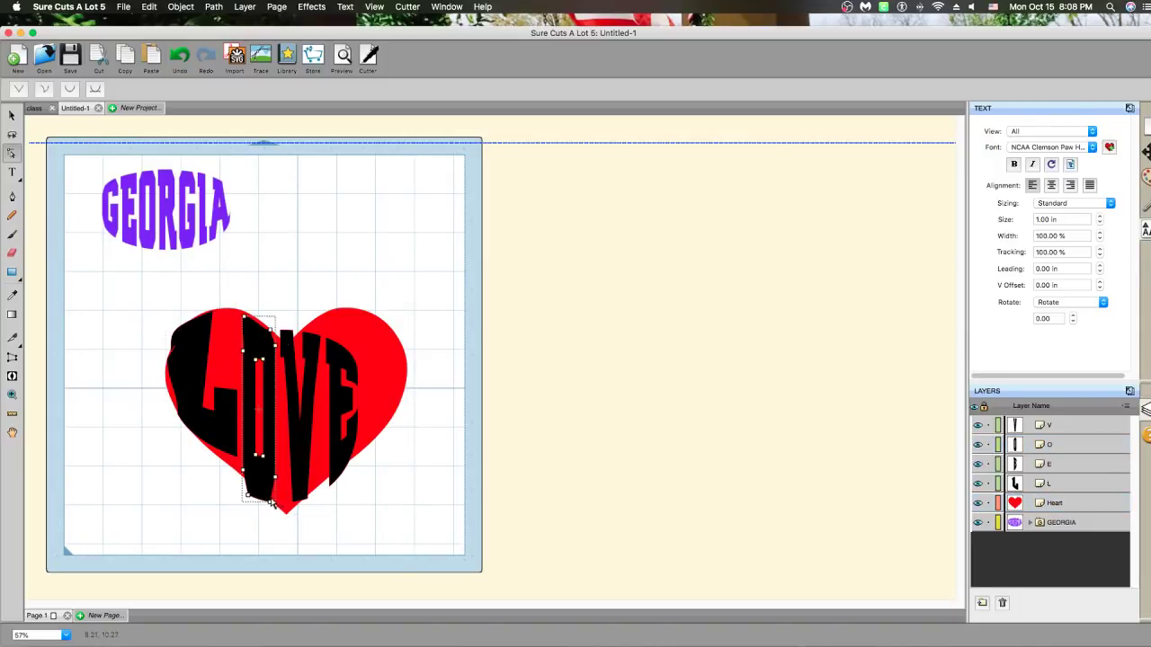
drag(272, 502, 288, 486)
shift+click(287, 492)
shift+click(284, 487)
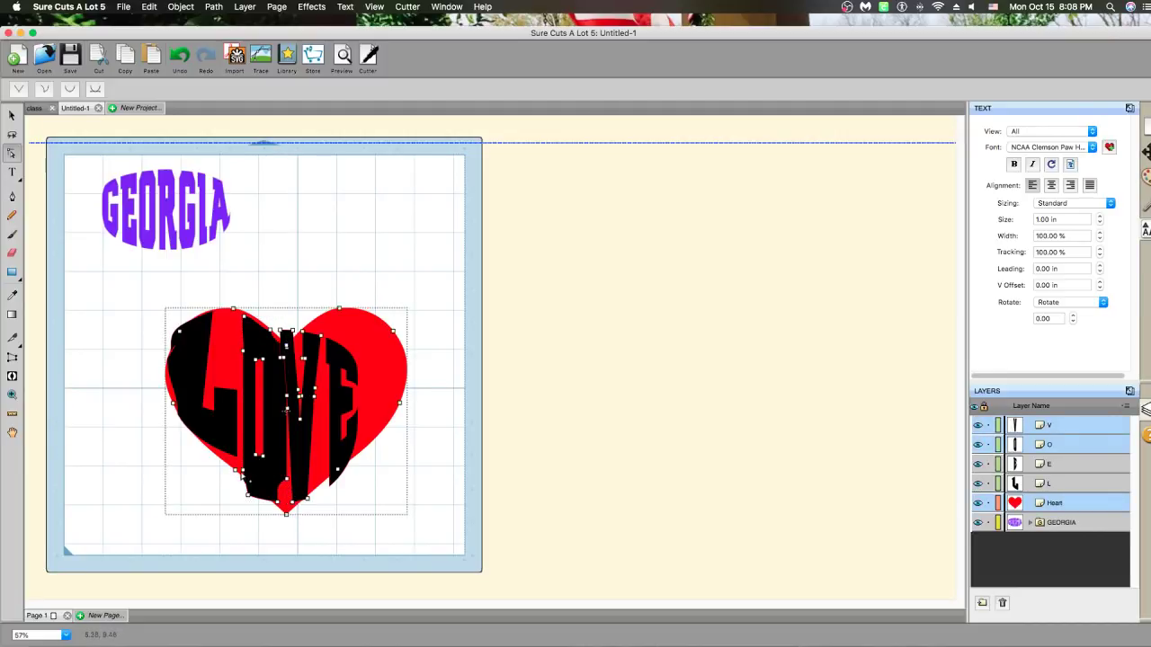
drag(243, 475, 72, 402)
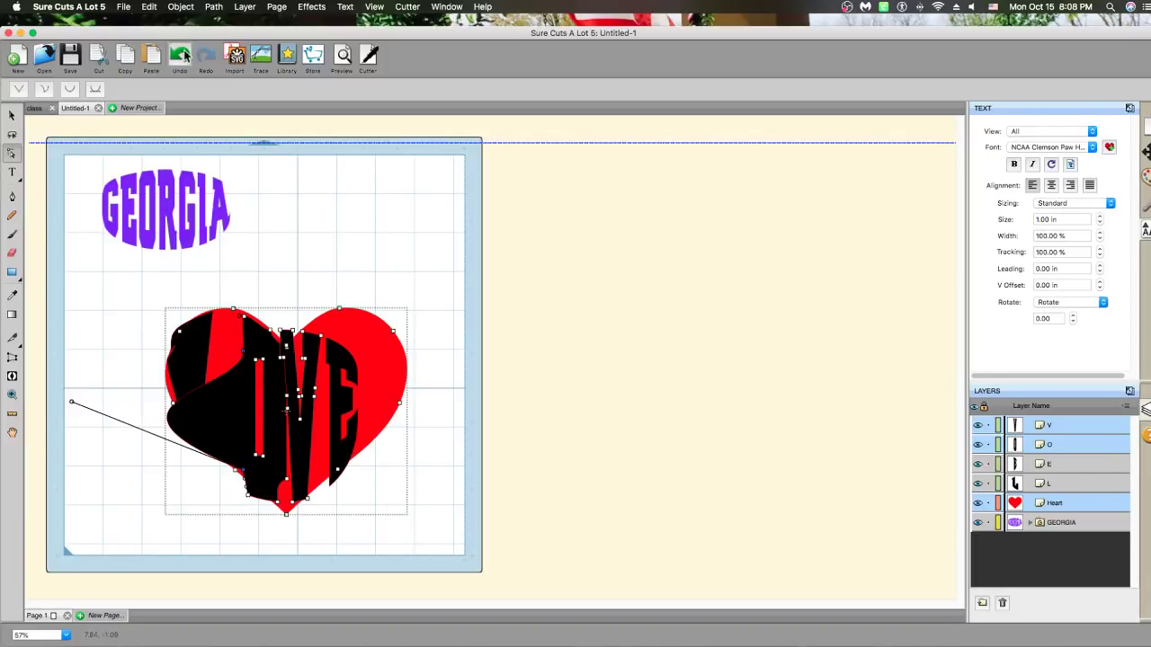
key(super+z)
key(super+z)
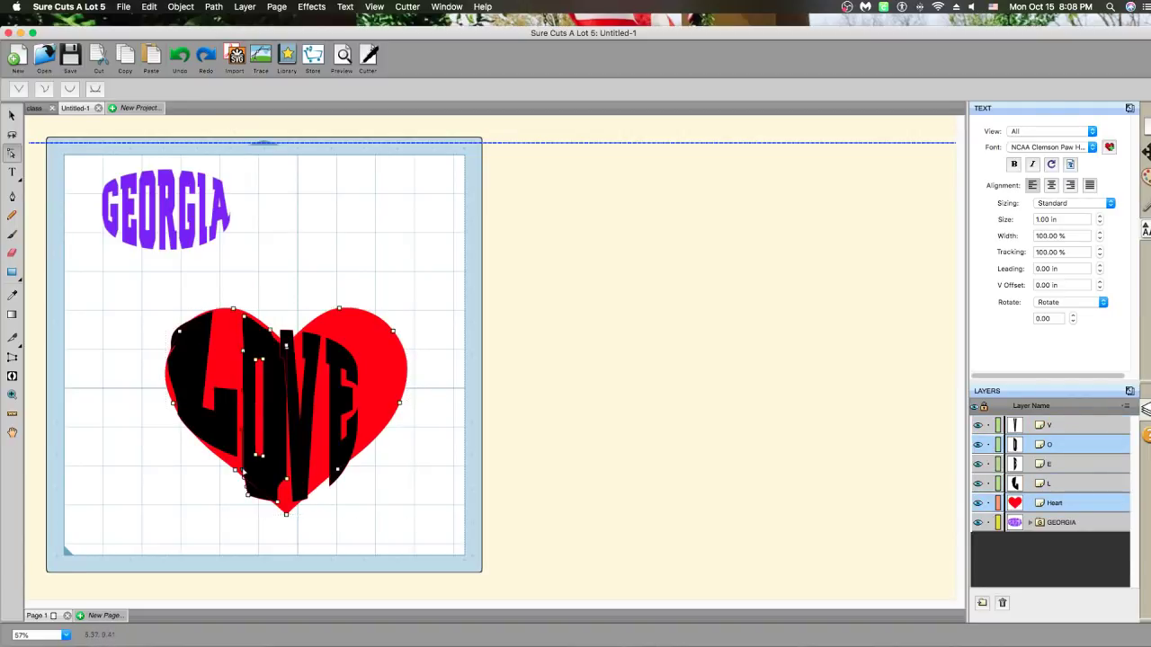
Stretch the O's left-side nodes outward so its left edge reaches the L
click(241, 430)
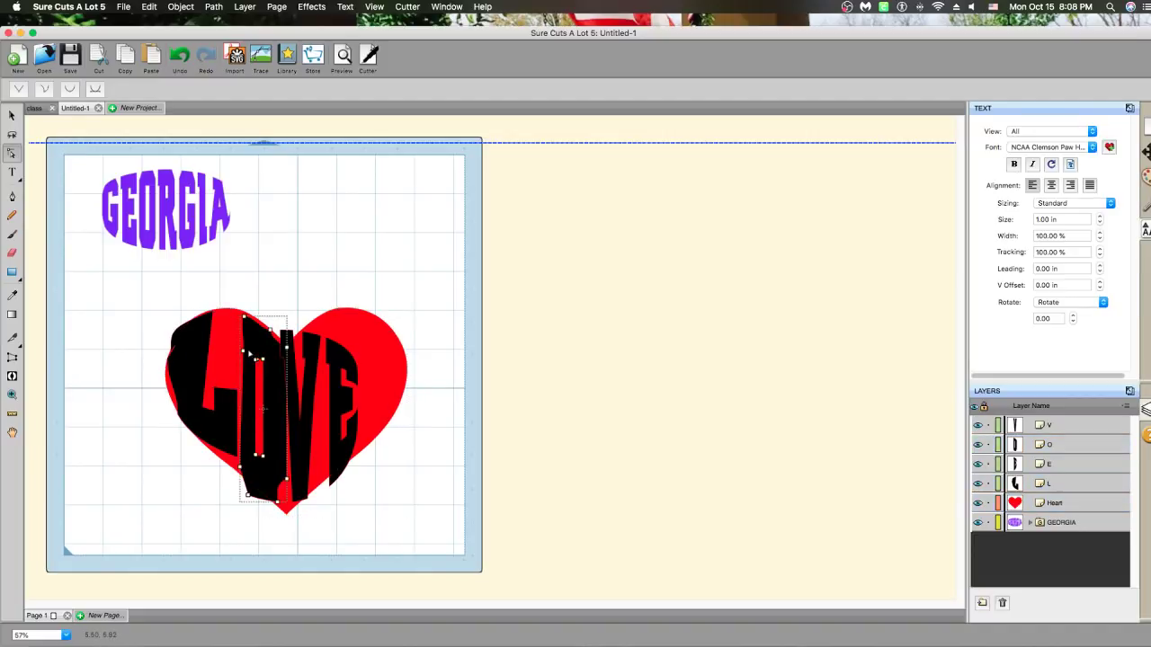
drag(249, 353, 224, 333)
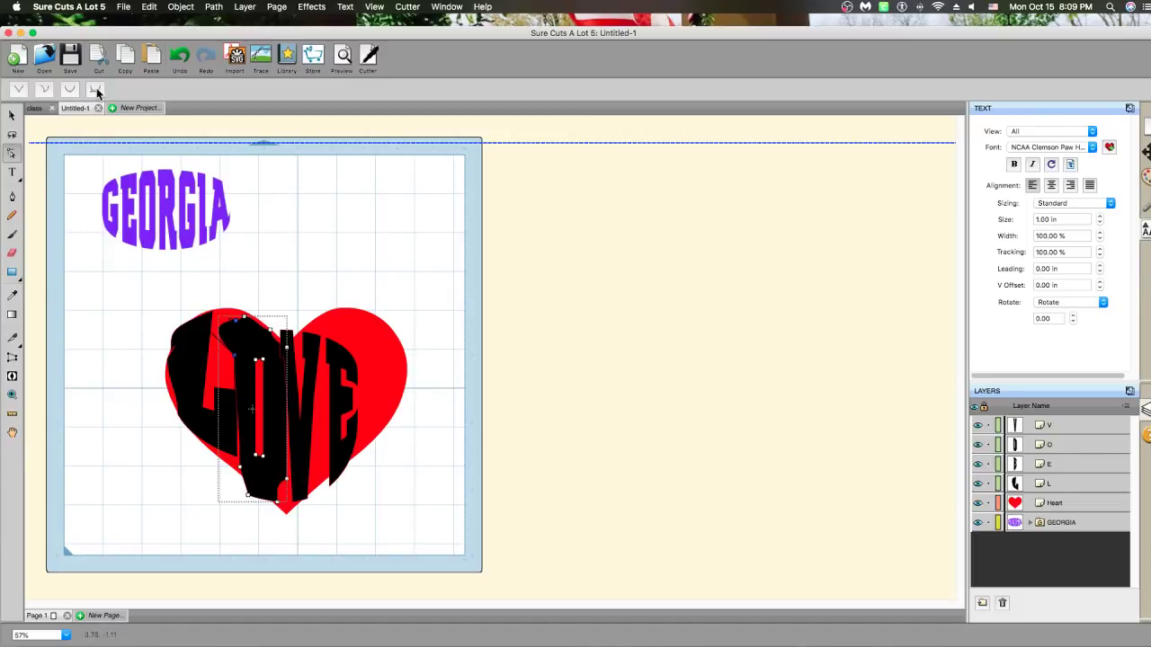
click(18, 89)
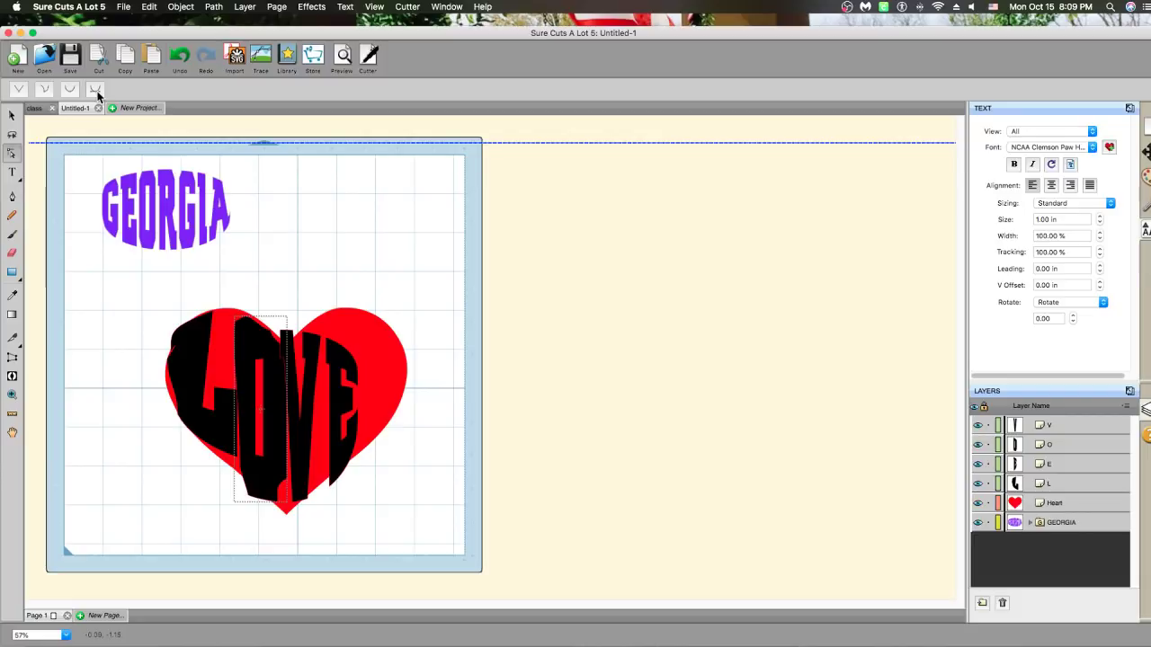
click(292, 327)
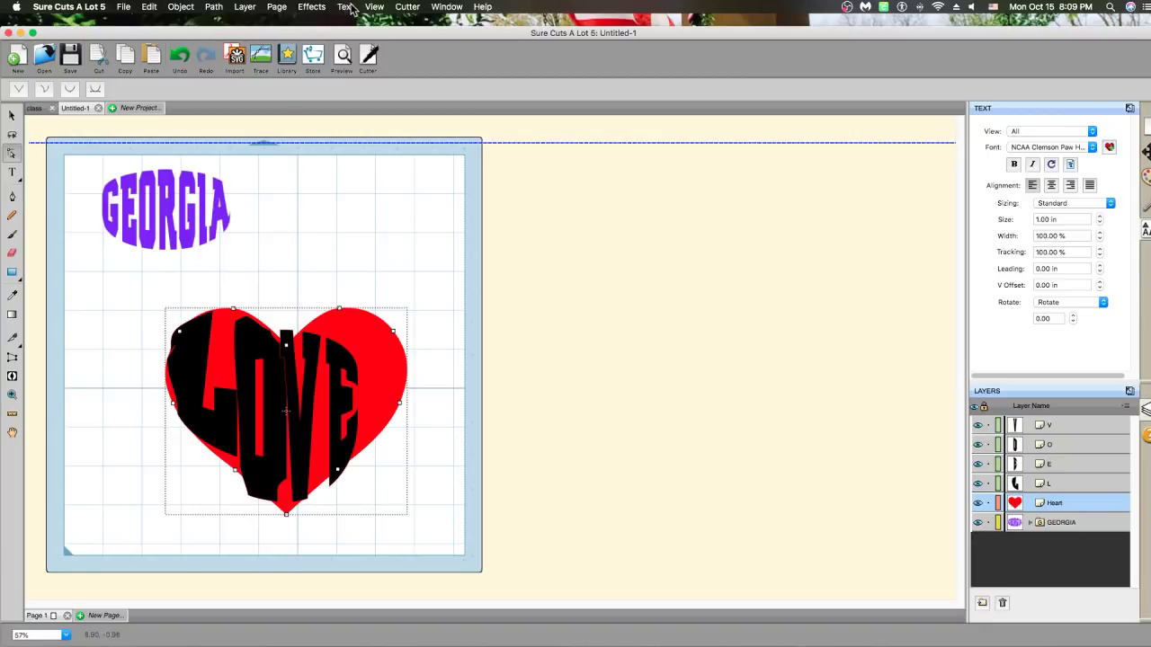
click(349, 8)
mouse_move(308, 8)
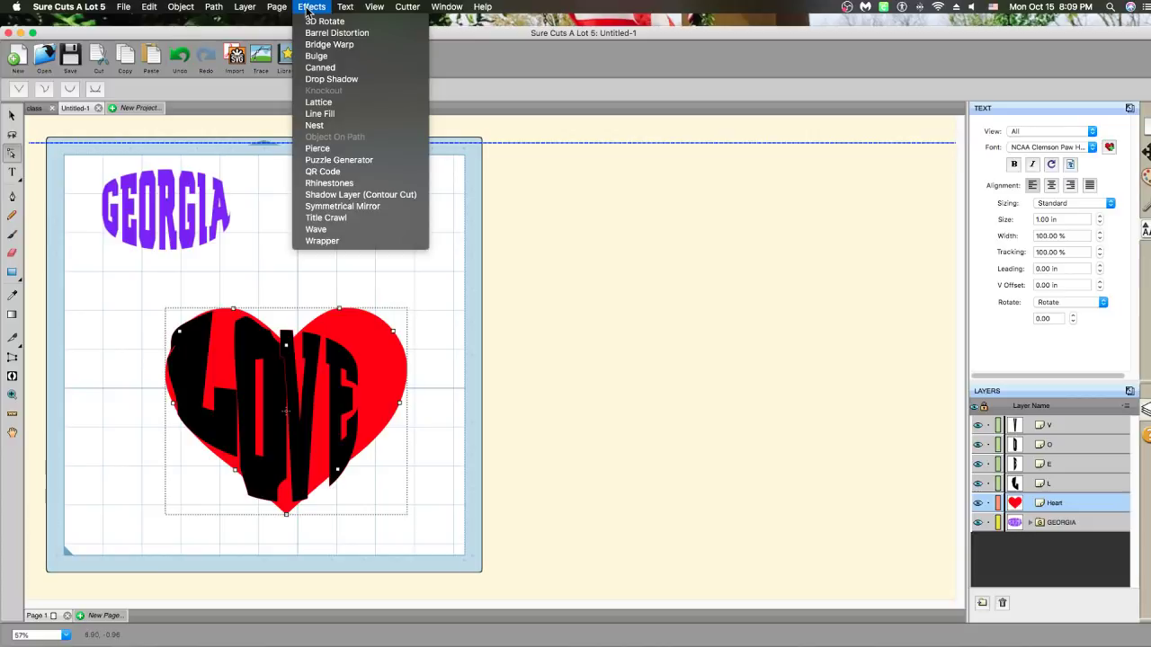
click(315, 352)
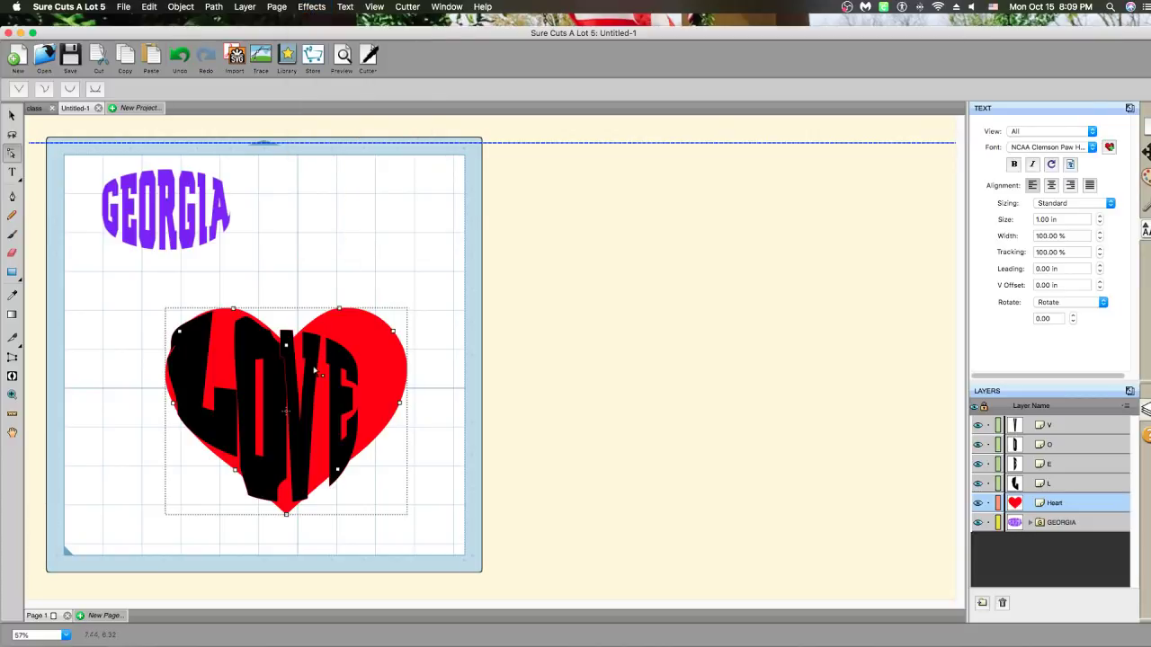
Delete the E, V, O and L letters from the heart
click(338, 369)
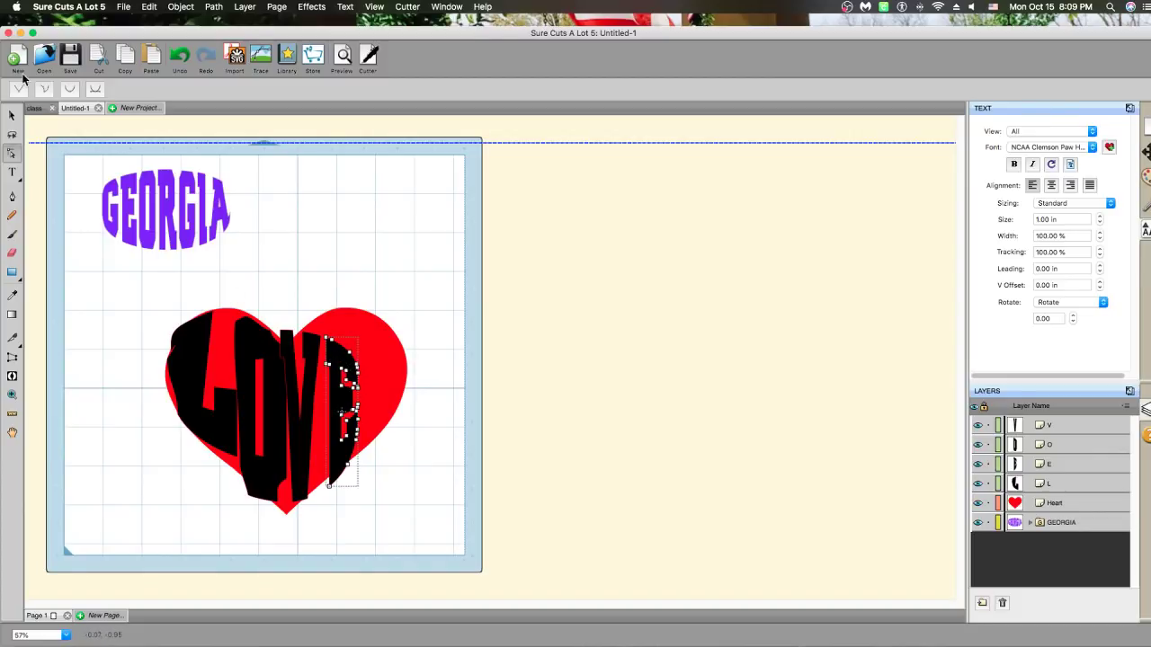
click(12, 115)
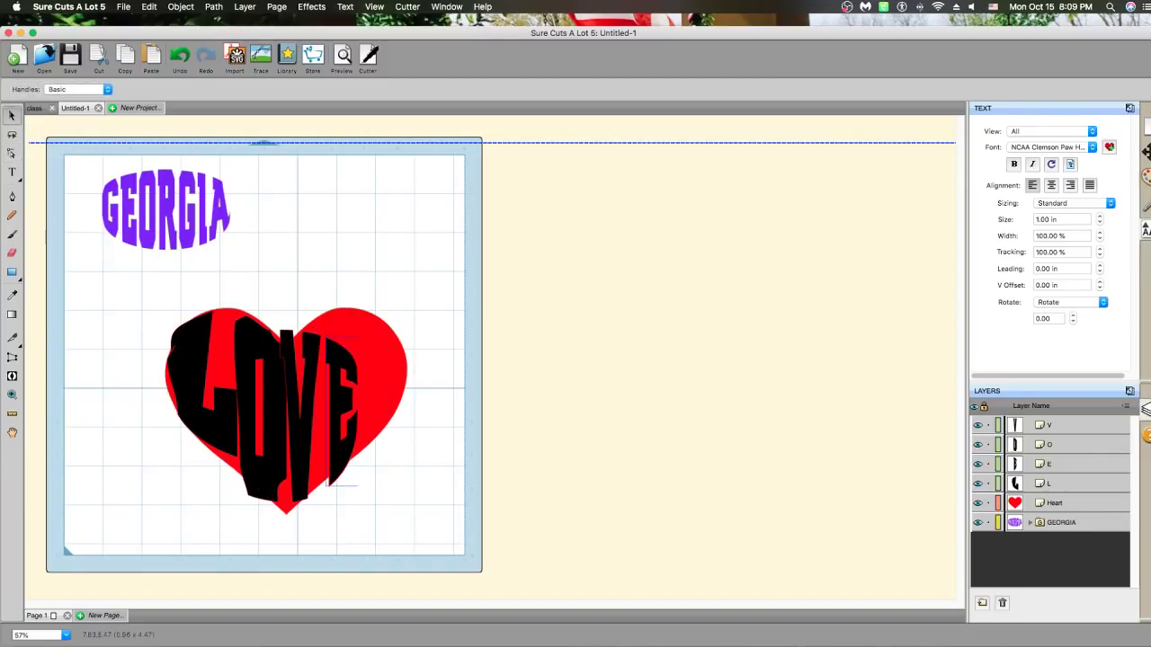
key(Delete)
click(266, 404)
key(Delete)
click(268, 404)
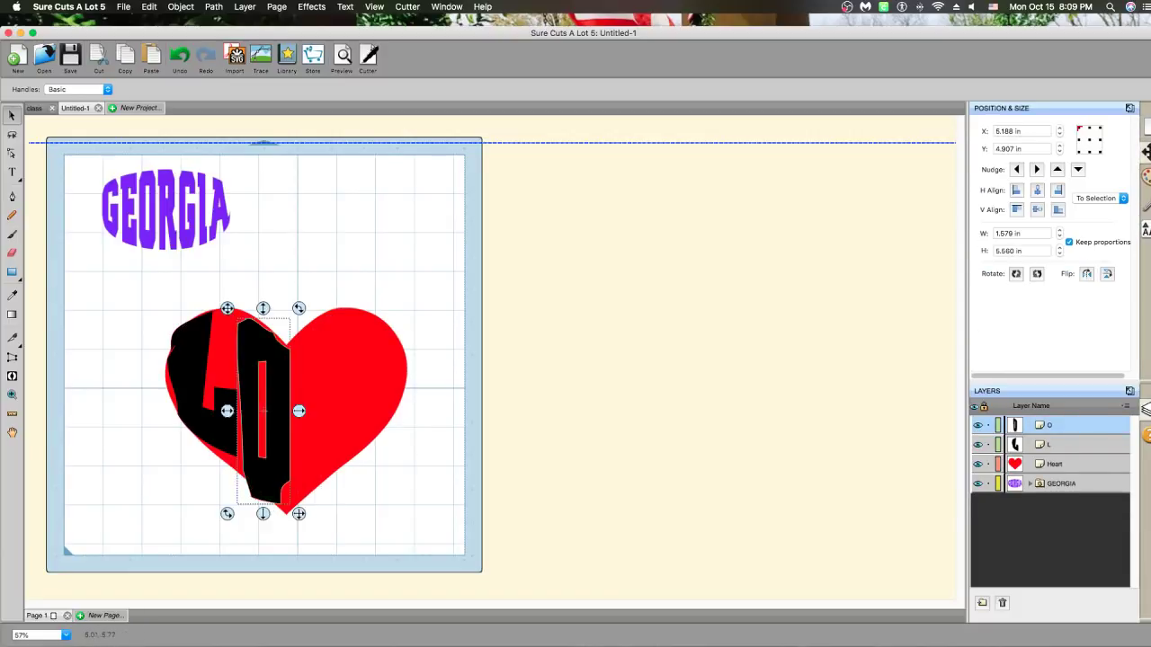
key(Delete)
click(193, 334)
key(Delete)
Apply the Lattice effect to the heart with Normal lines and the angle set to 35
click(252, 335)
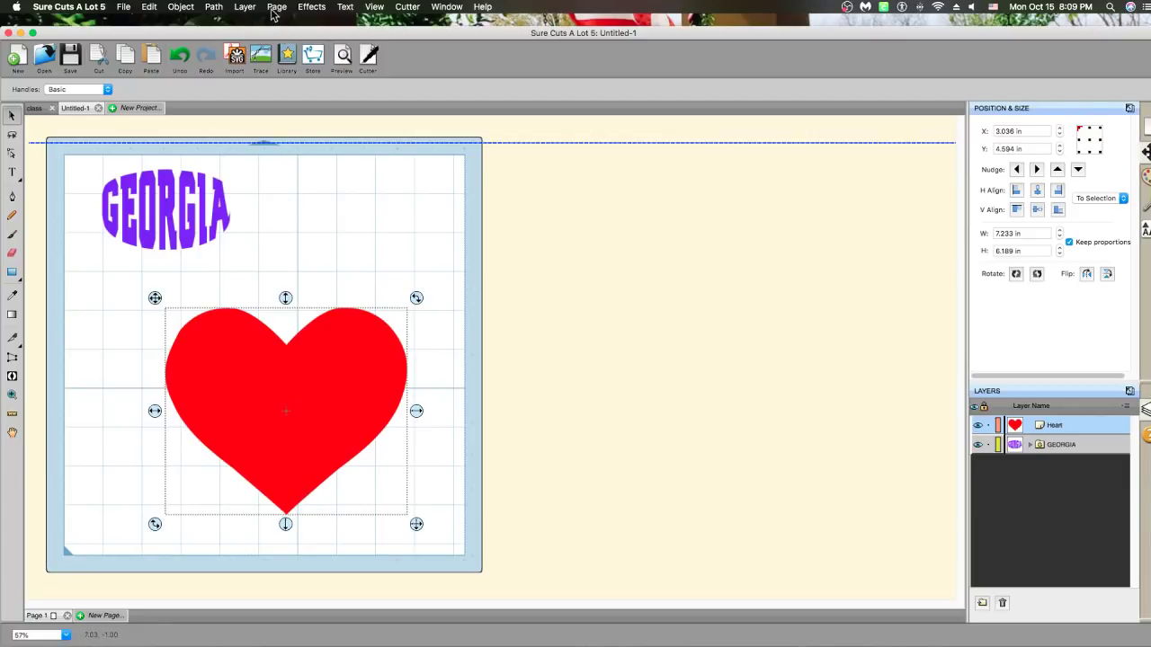
click(312, 7)
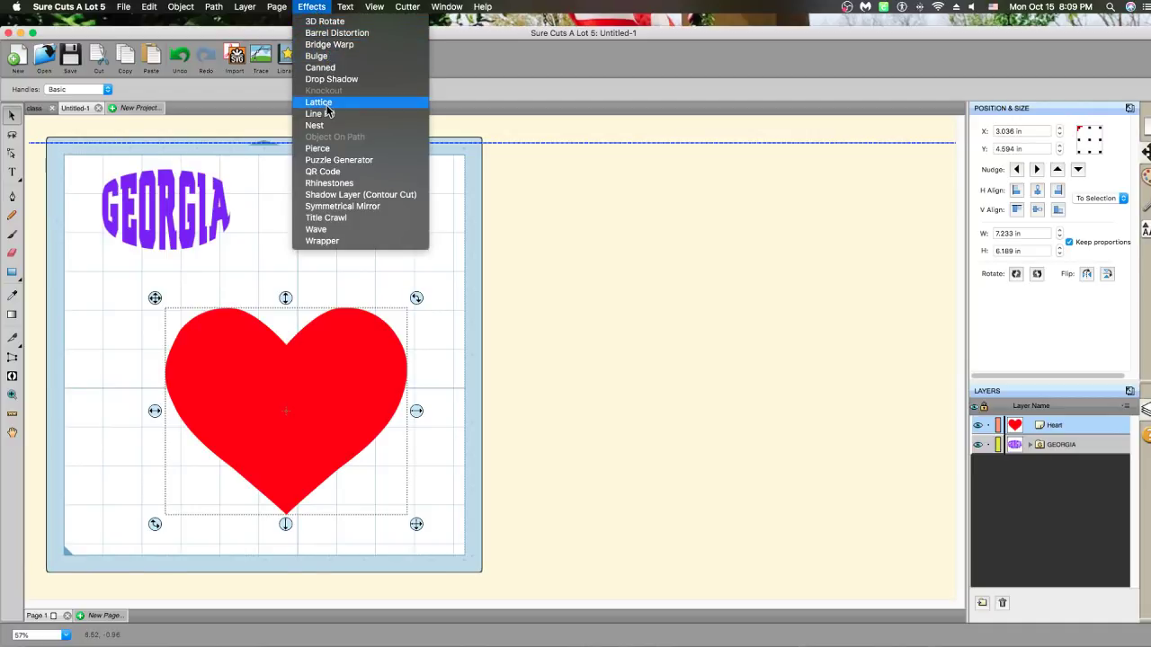
click(328, 105)
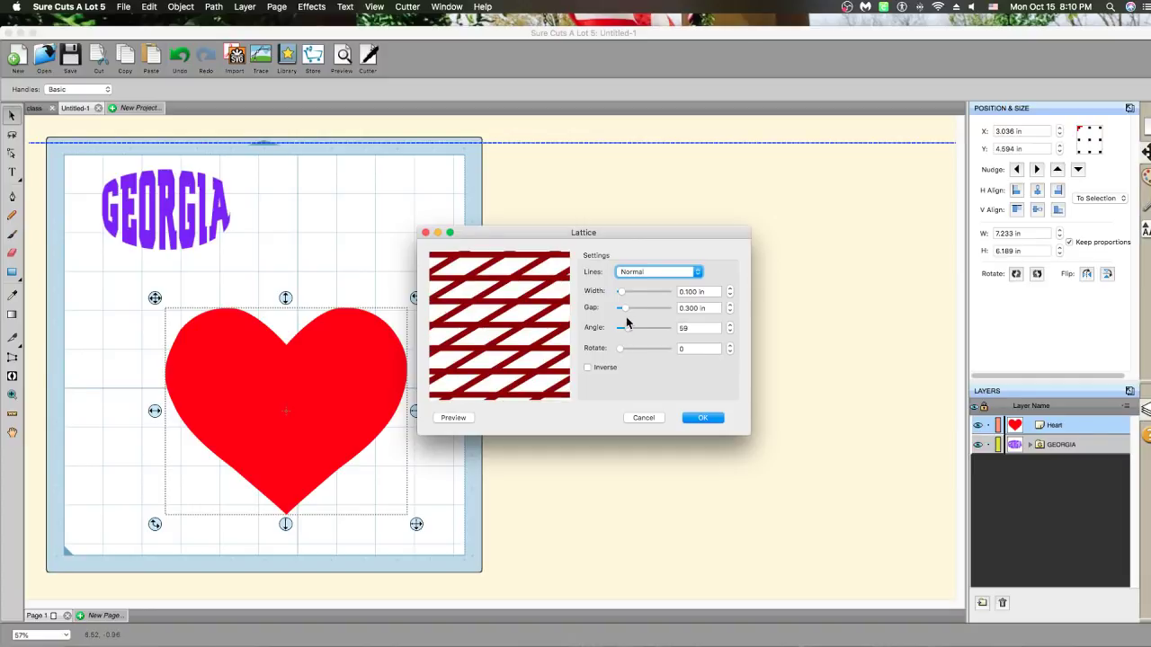
drag(621, 329, 627, 329)
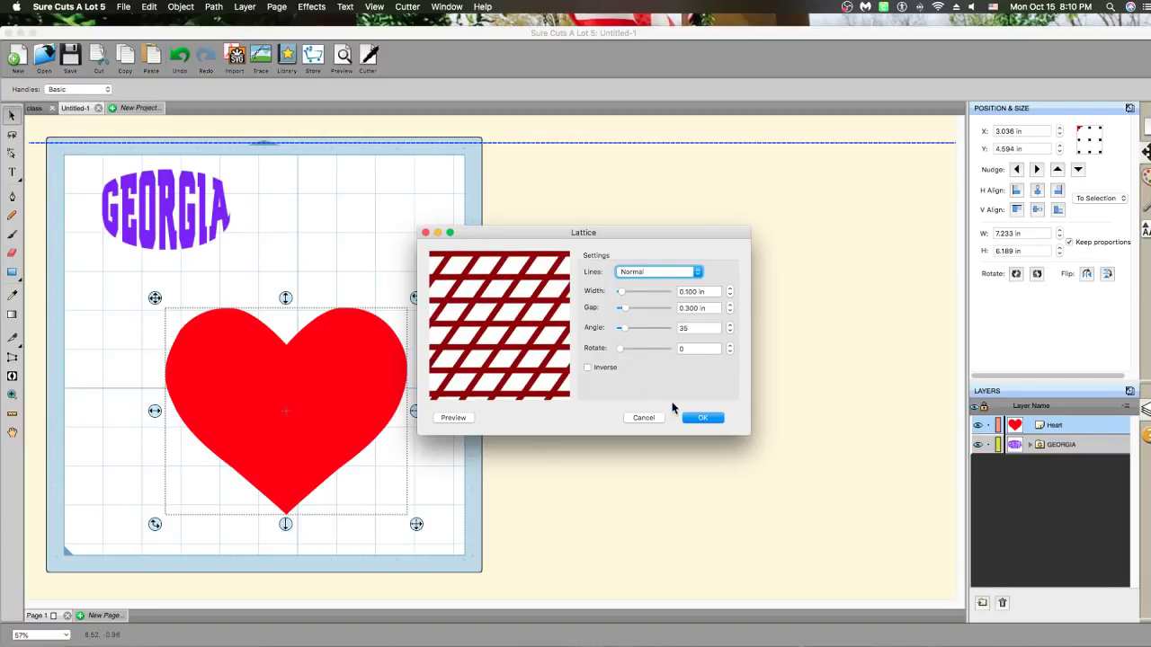
click(703, 419)
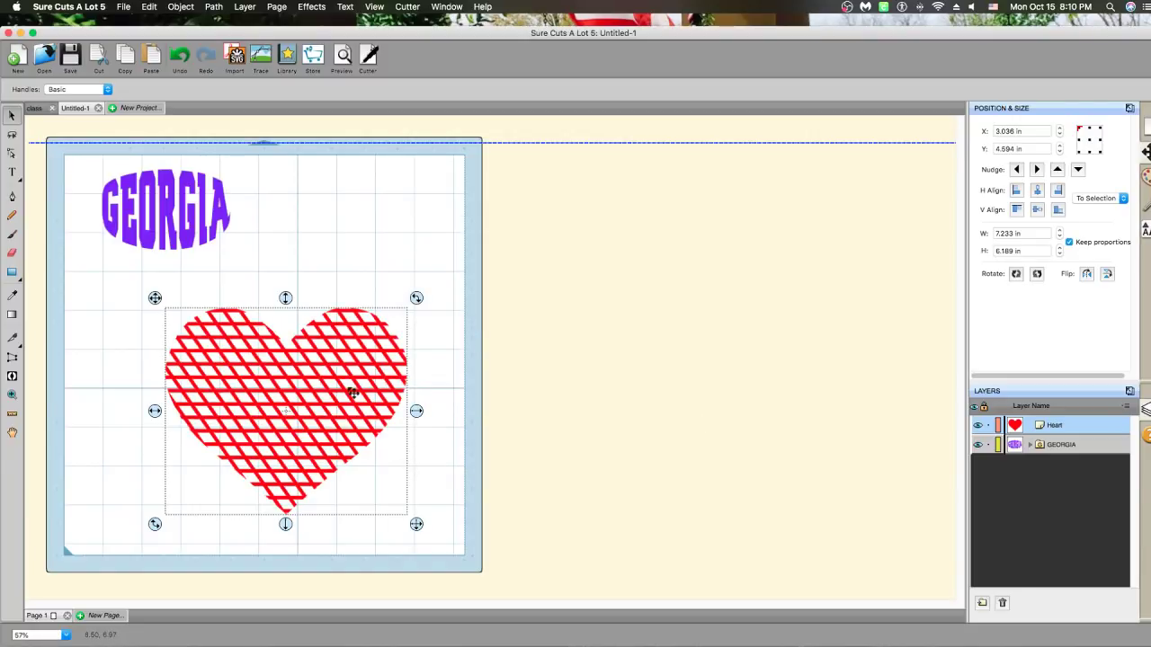
click(244, 290)
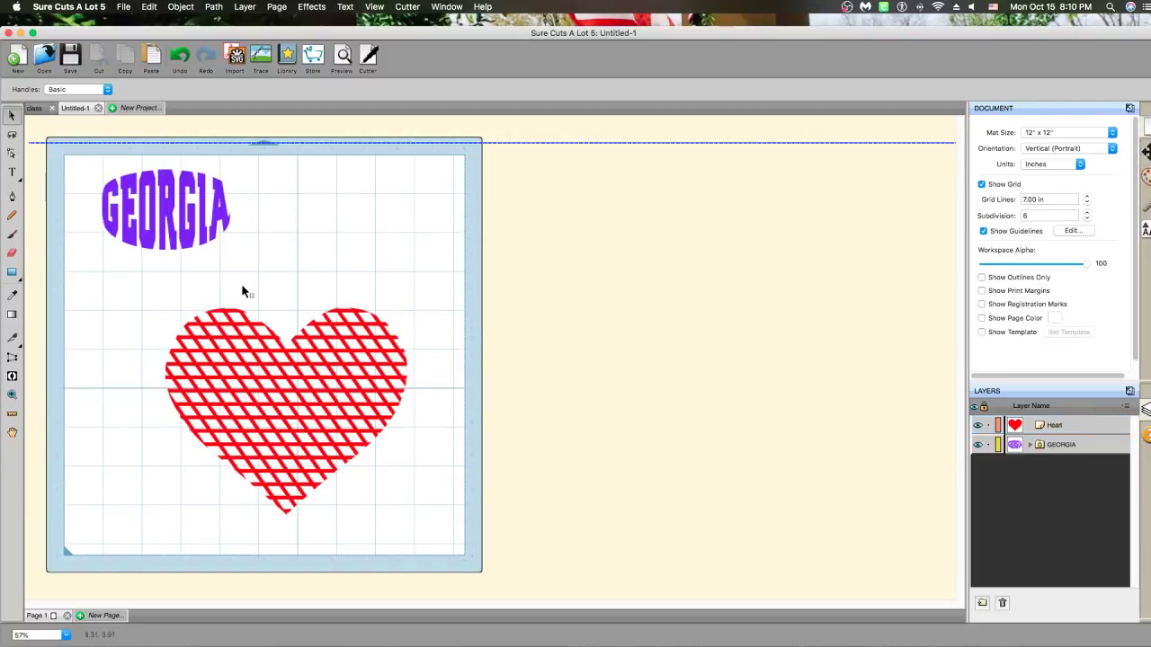
right_click(239, 326)
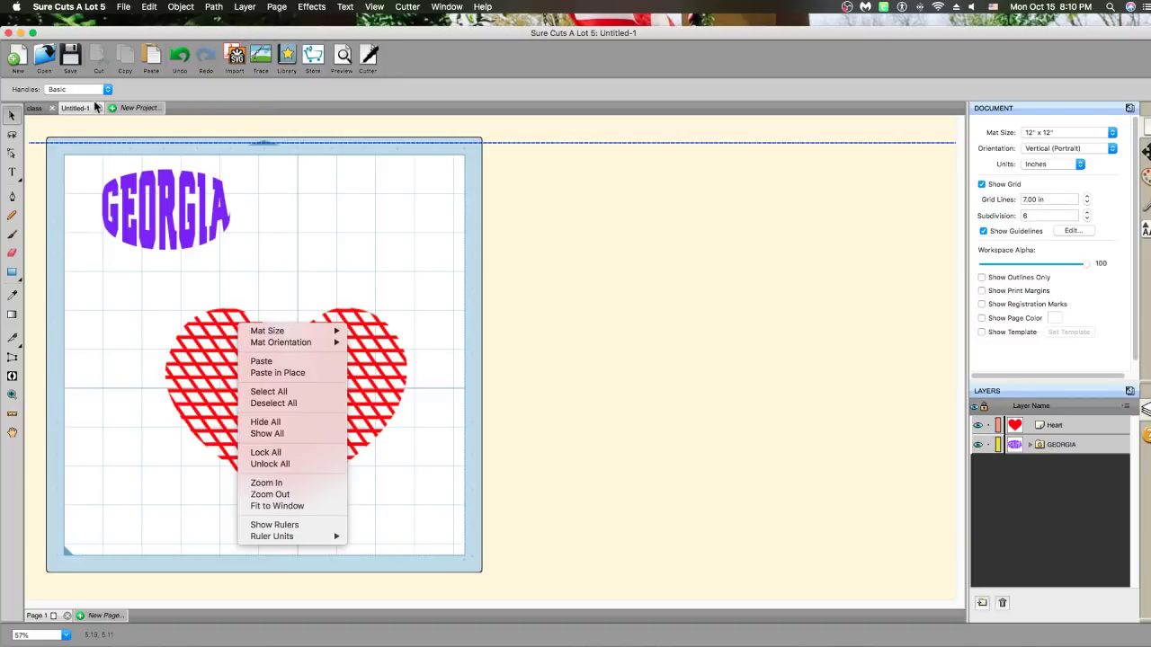
click(12, 157)
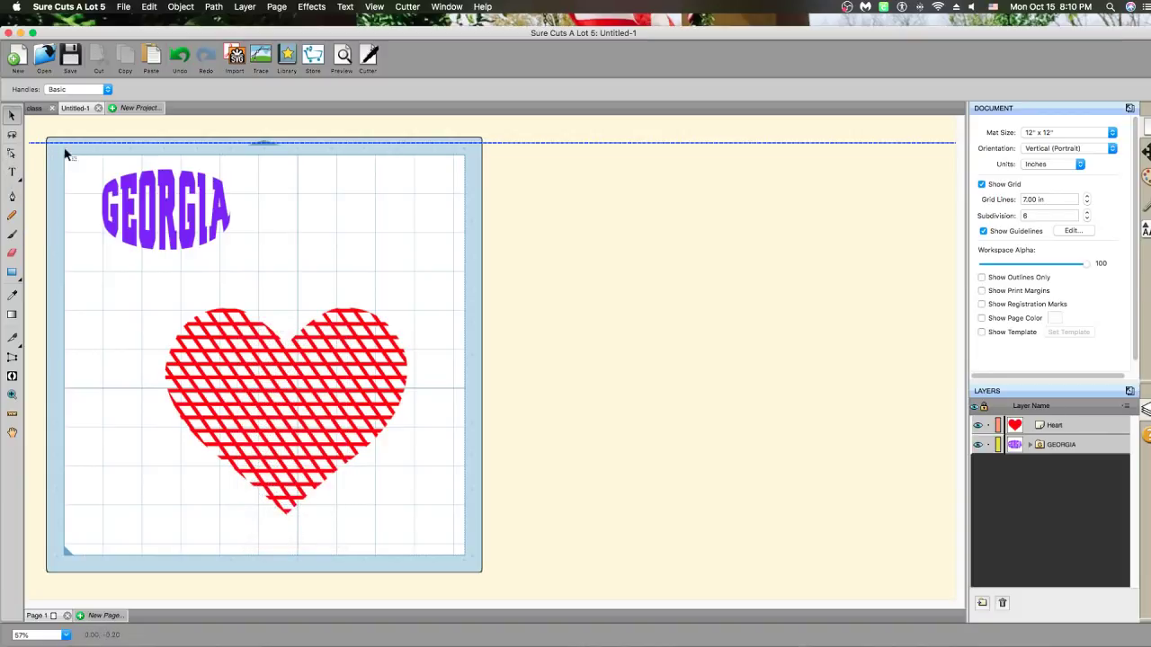
Show the lattice heart's edit nodes and pull a node on its upper-right edge outward
click(12, 155)
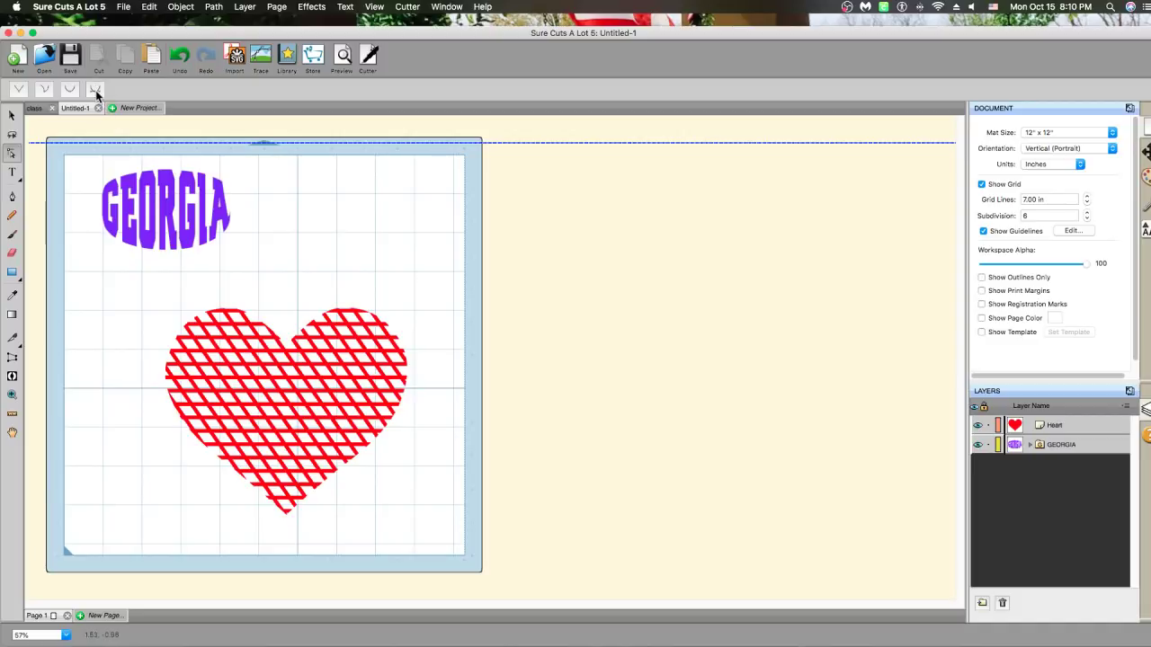
click(141, 246)
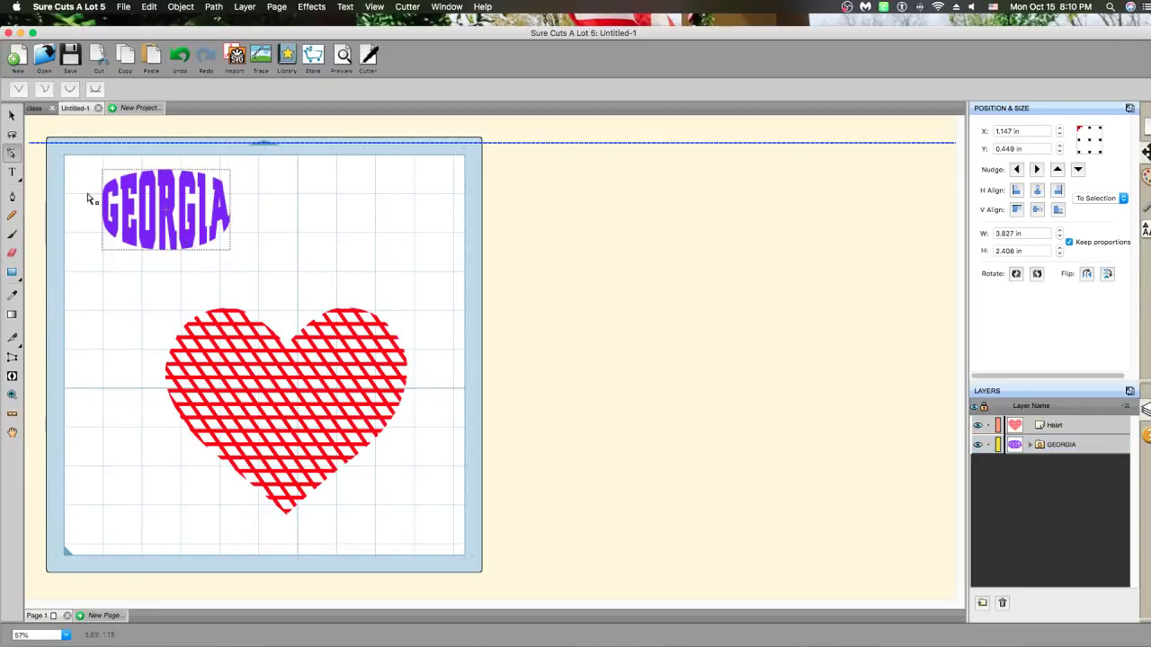
click(12, 154)
click(298, 449)
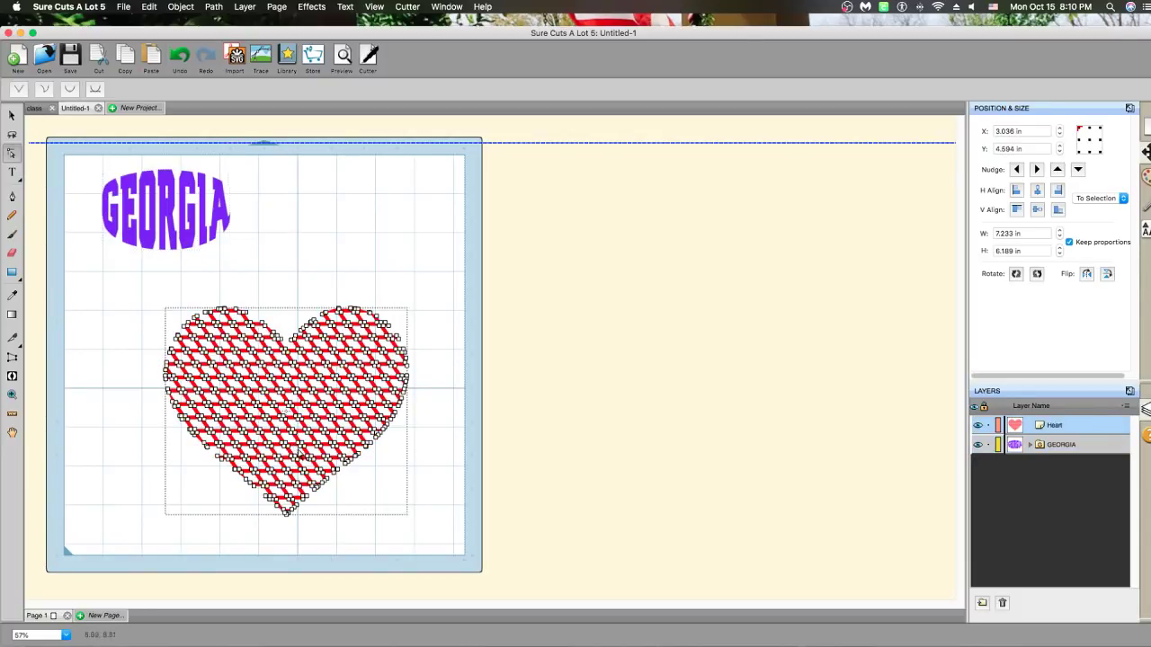
click(409, 344)
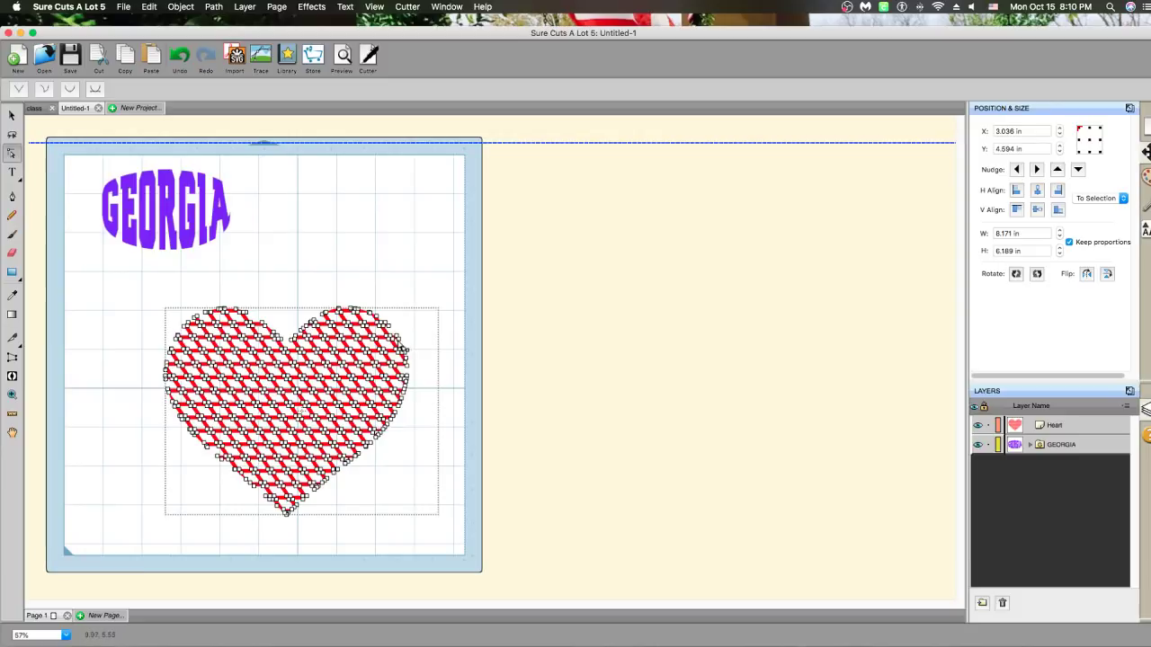
click(416, 345)
click(278, 349)
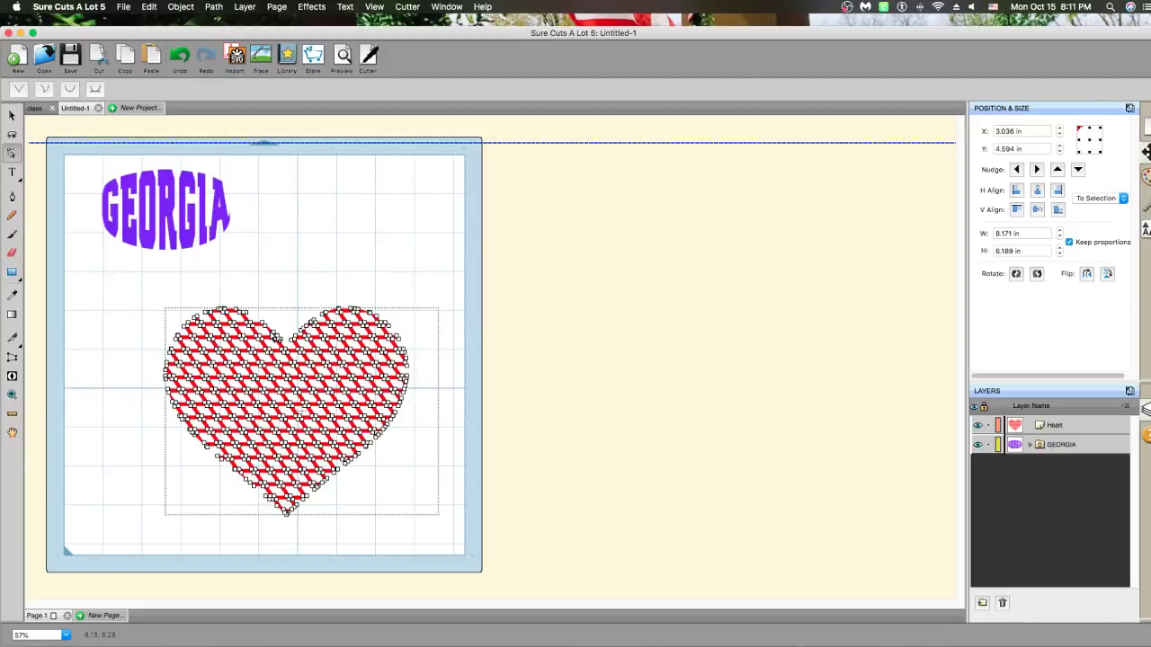
click(460, 402)
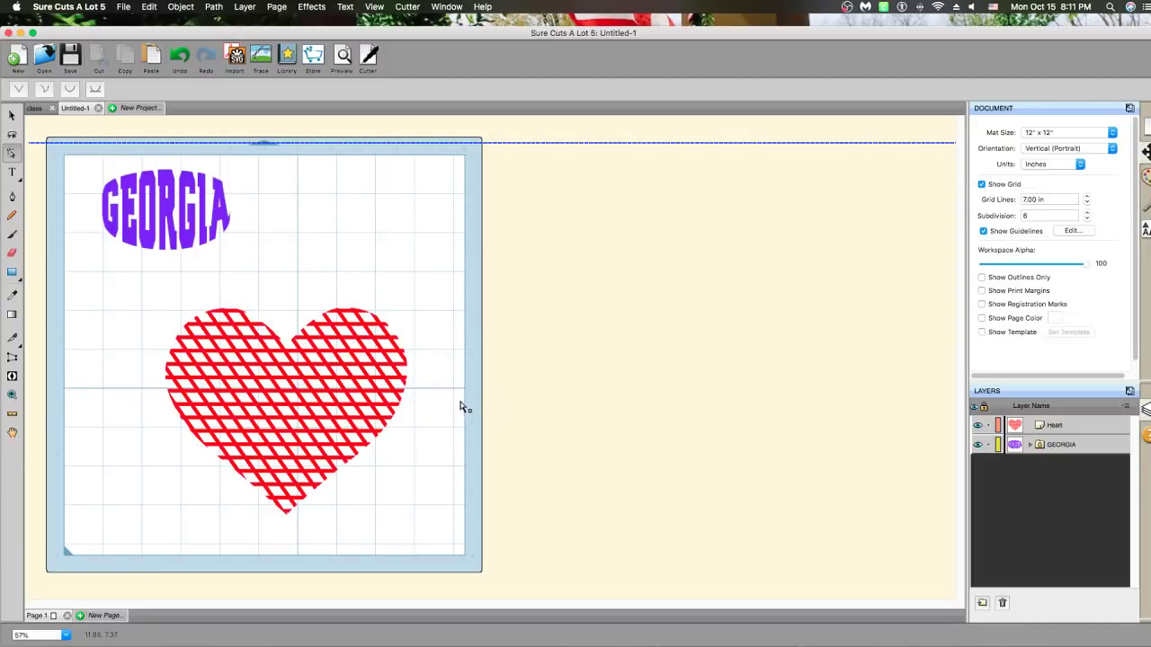
click(387, 402)
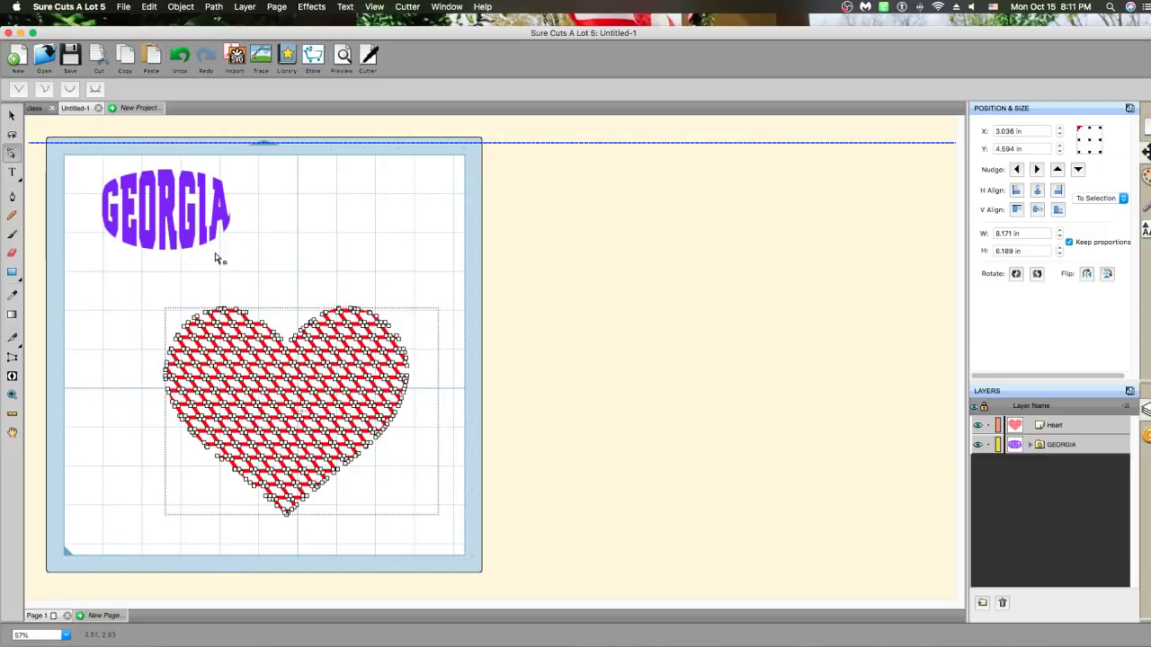
Delete the lattice heart and the GEORGIA text to empty the mat
click(11, 114)
key(Delete)
click(176, 214)
key(Delete)
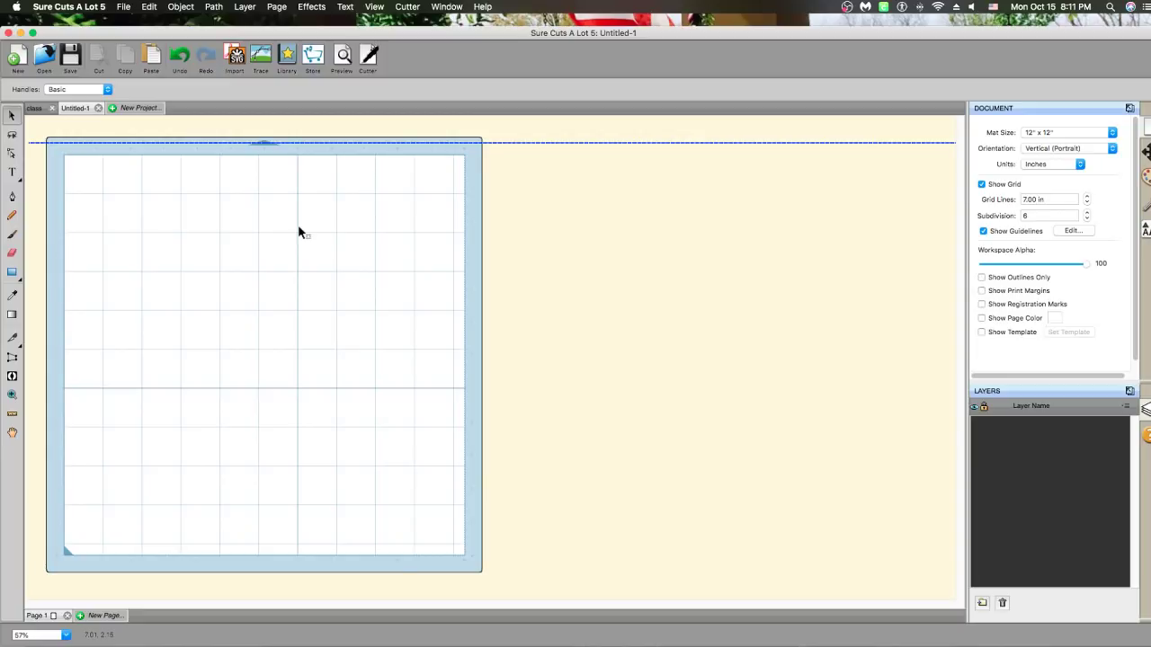
Insert the Oval Vertical shape from the library's Basic Shapes and enlarge it in the mat's upper half
click(286, 57)
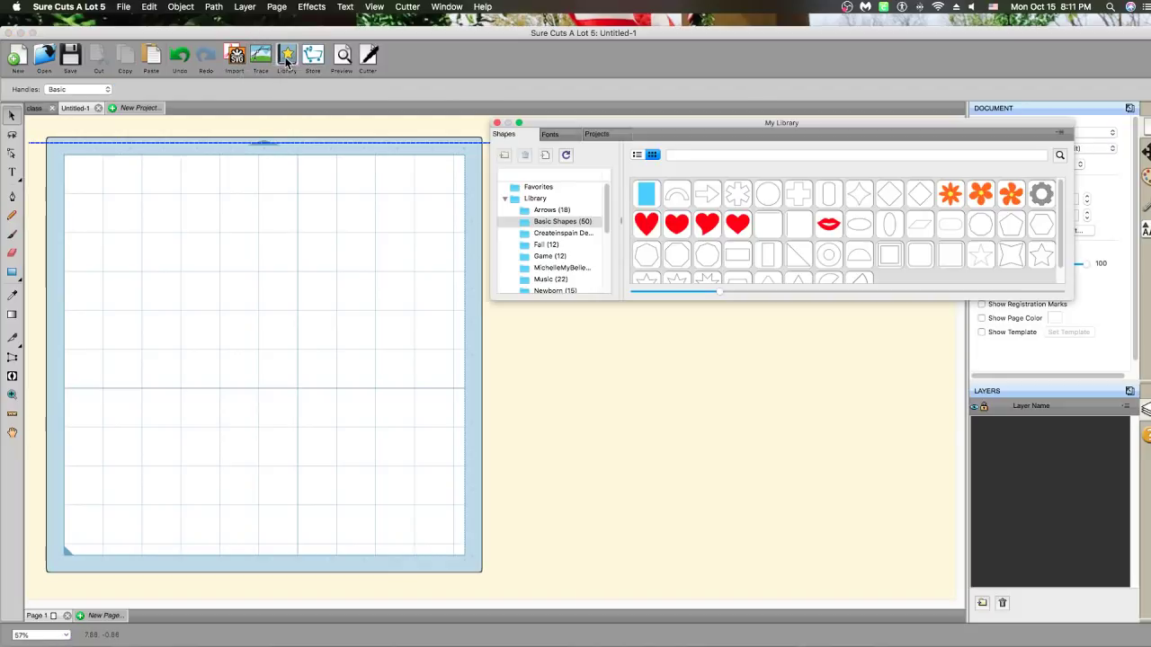
double_click(890, 235)
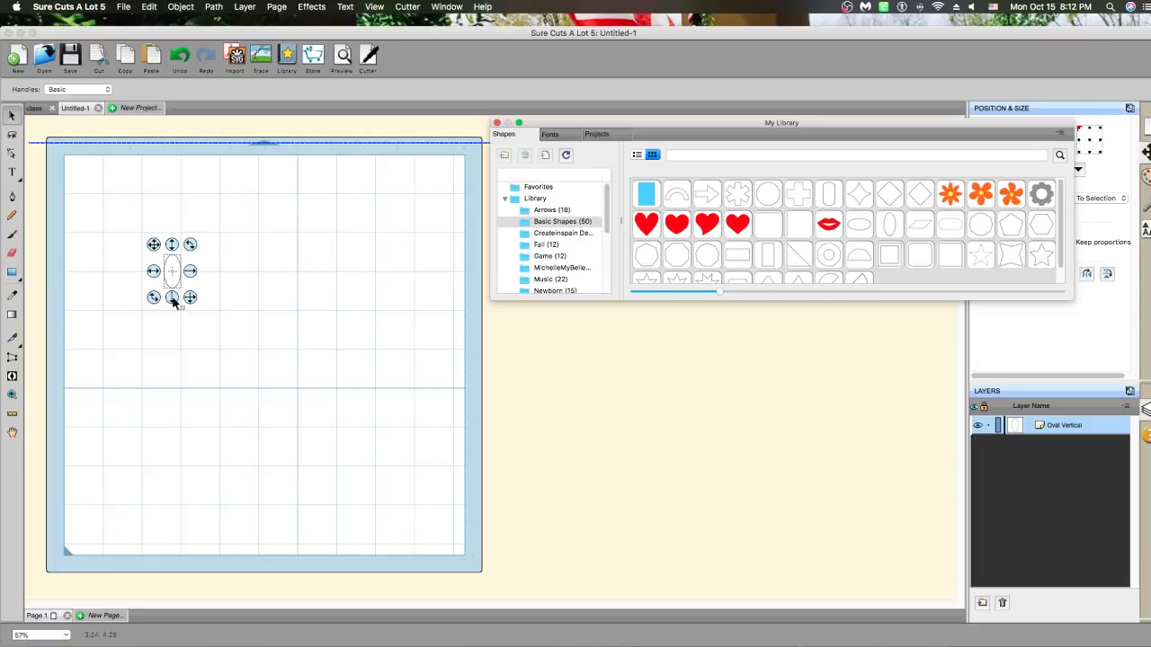
drag(174, 301, 255, 368)
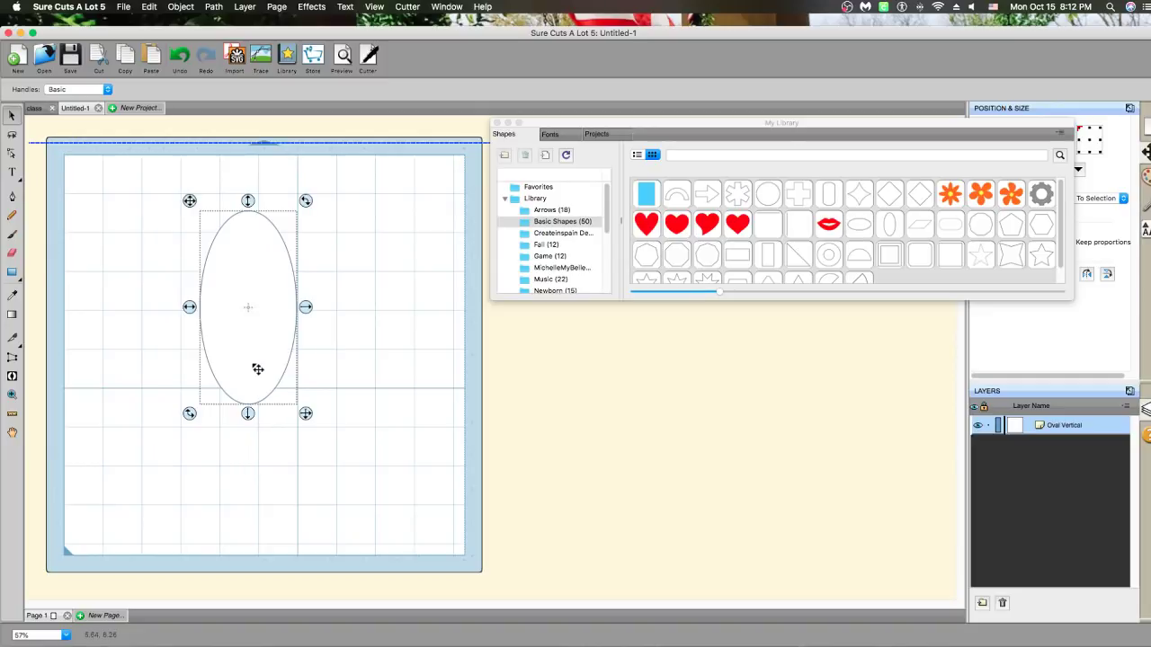
right_click(260, 355)
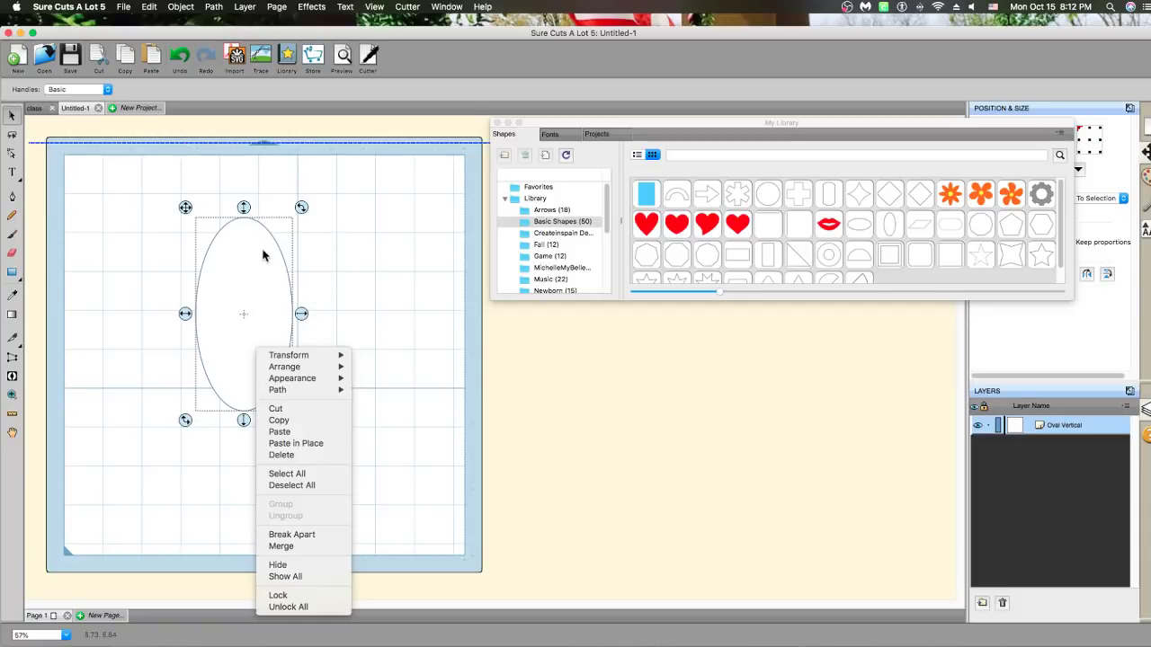
click(221, 9)
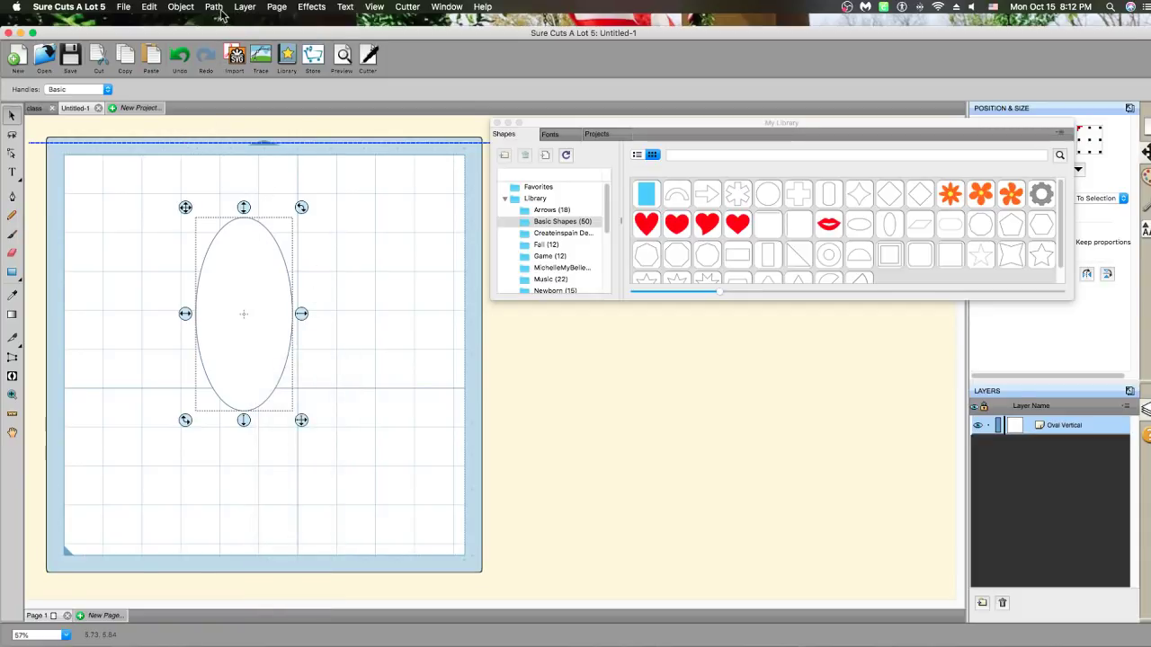
click(222, 9)
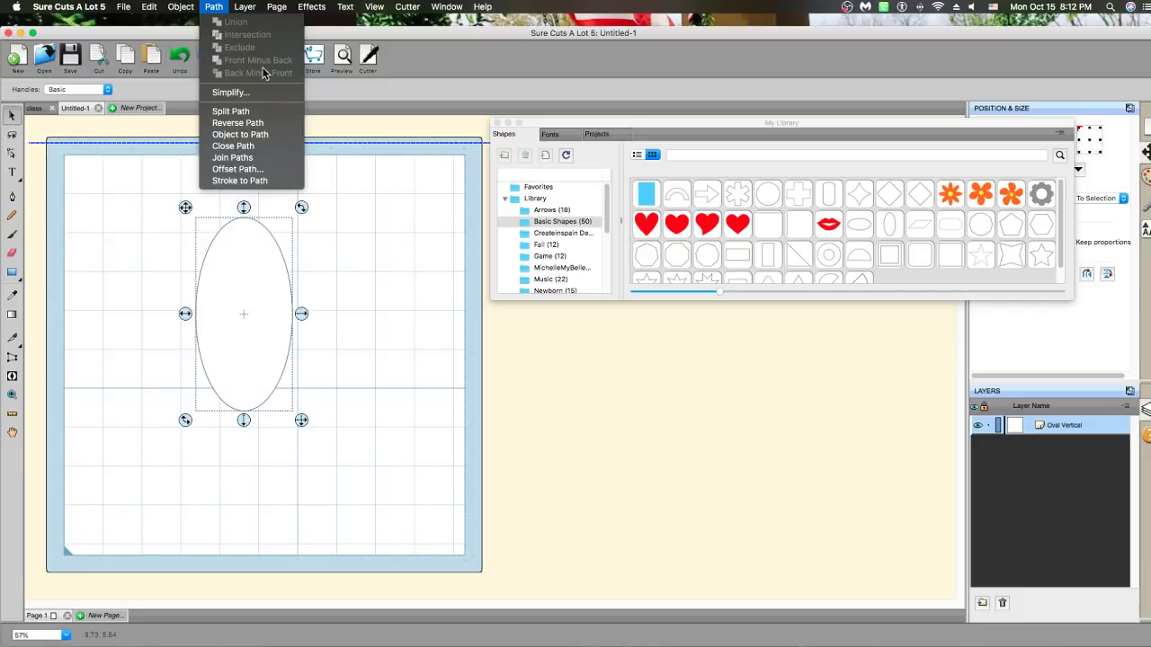
click(516, 70)
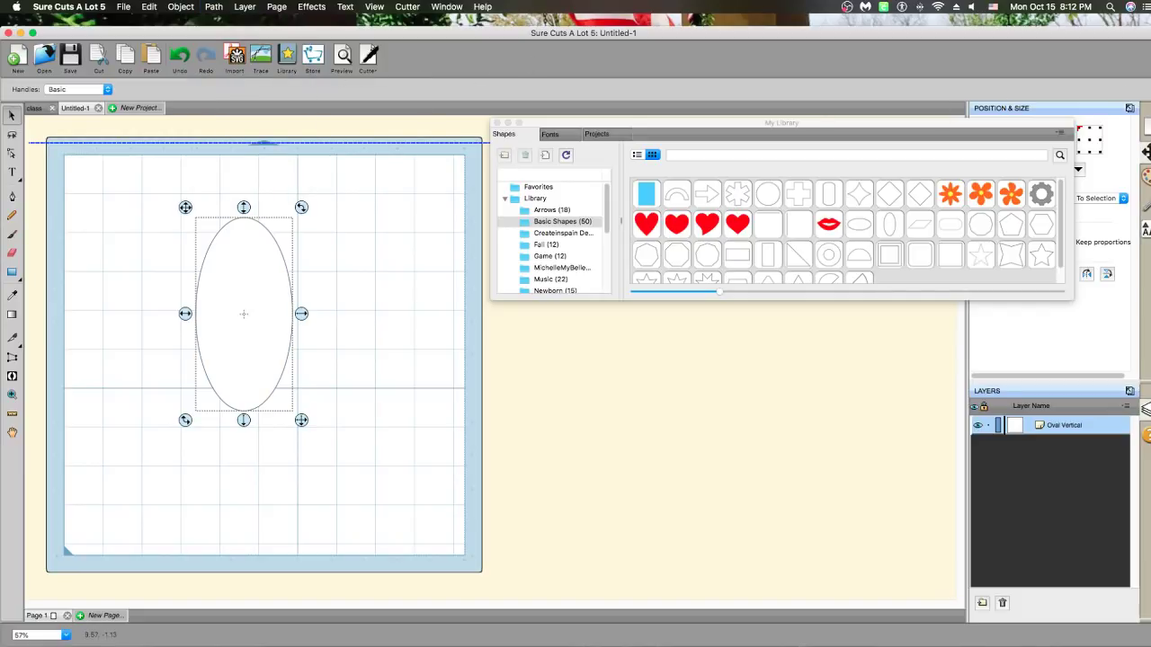
double_click(1058, 34)
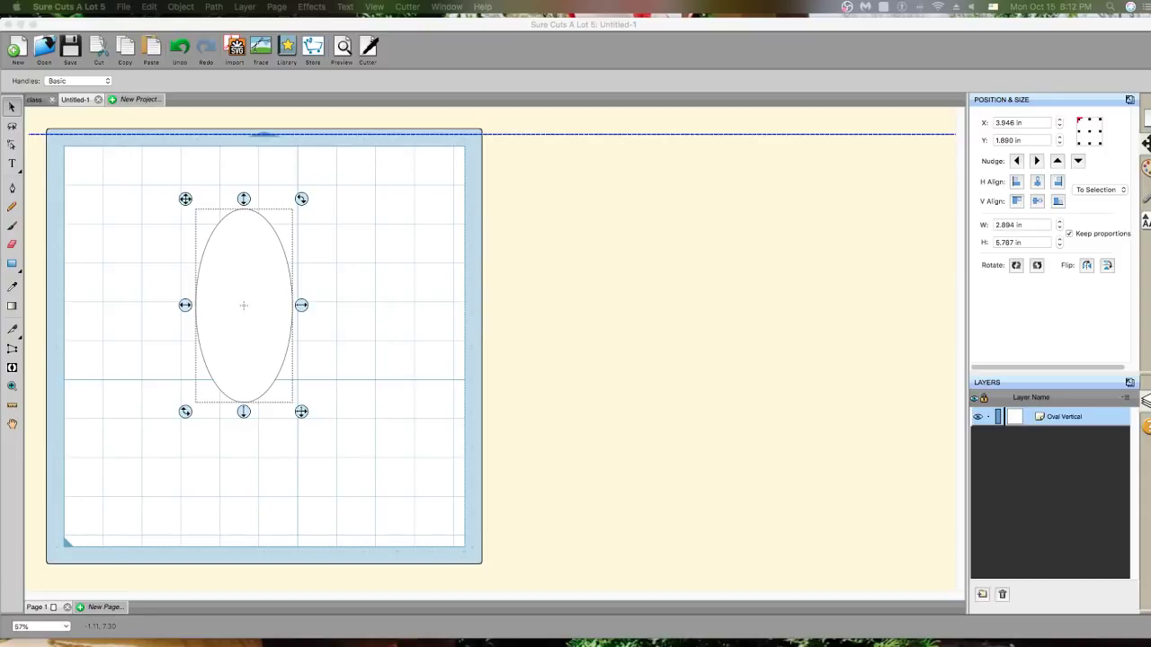
Switch to Safari and examine the Pumpkin Seeds SVG Oct 2018 design on the Monthly SVG Files page, then return to Sure Cuts A Lot
drag(146, 72, 569, 91)
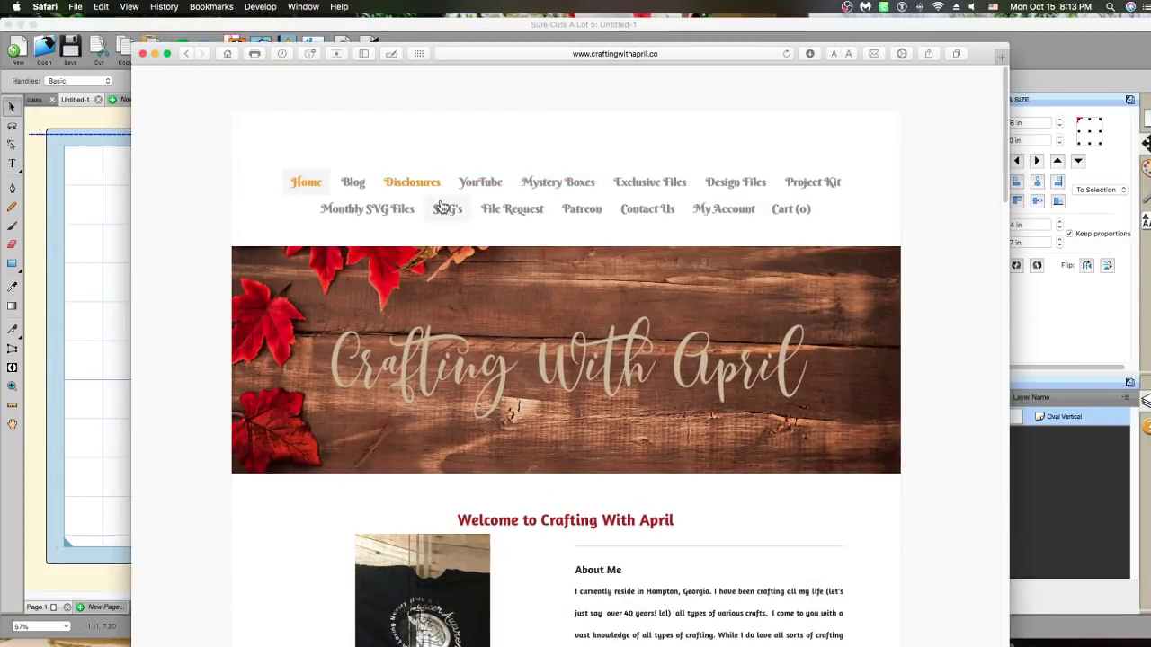
click(367, 208)
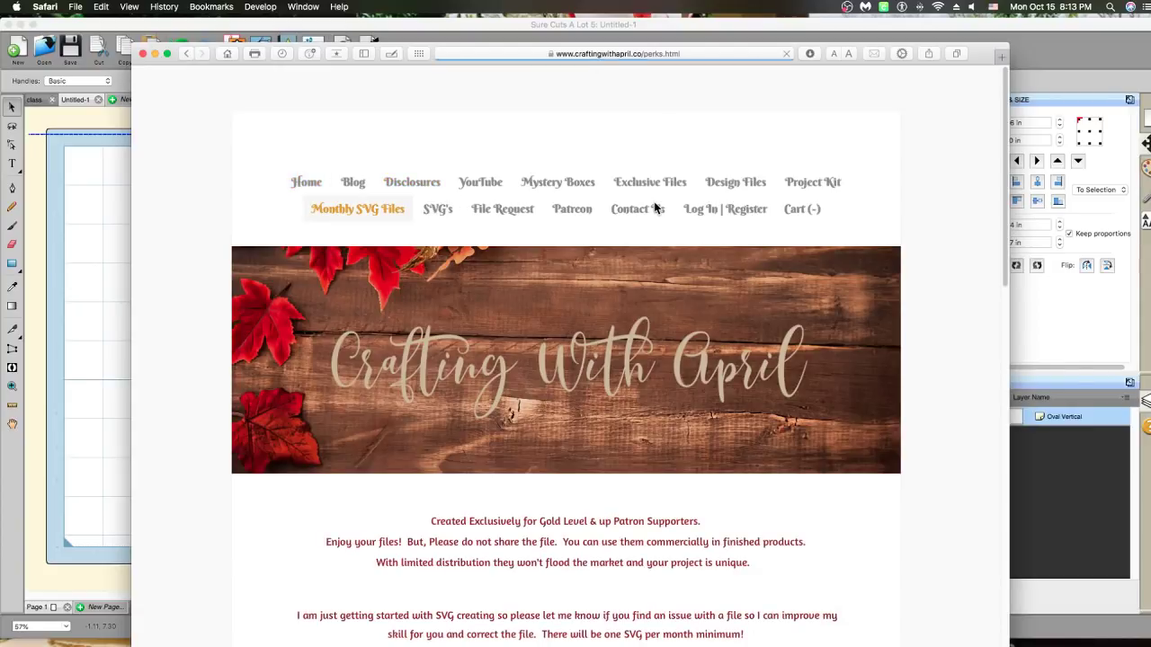
scroll(595, 300, down, 2)
scroll(595, 300, down, 10)
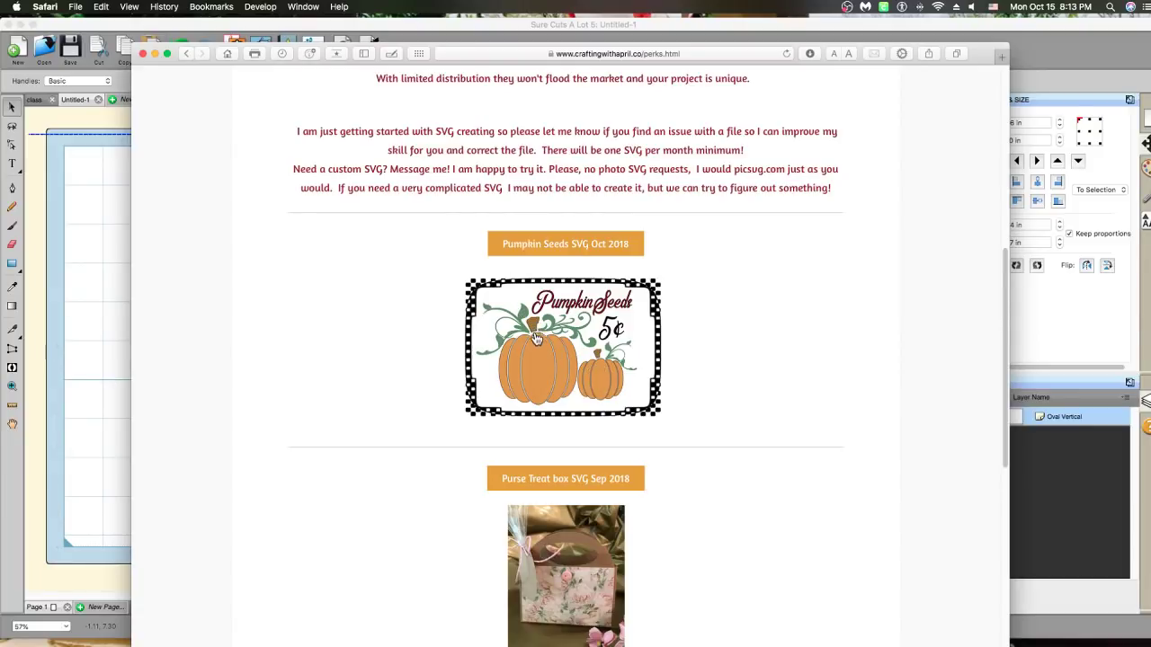
click(111, 340)
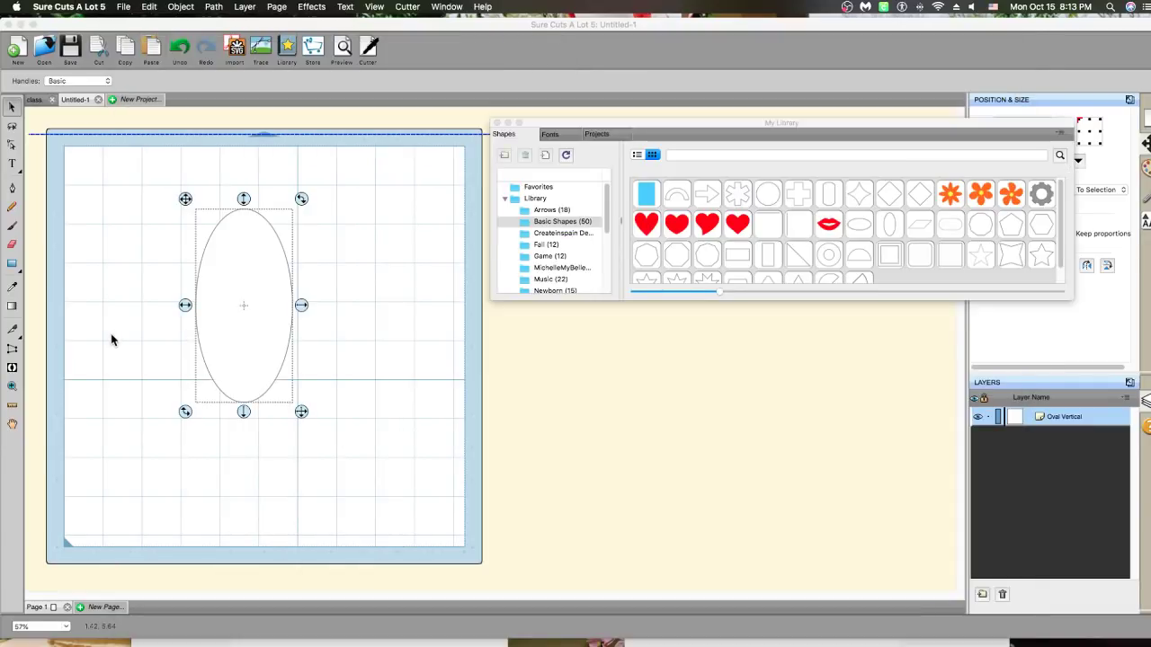
Search the library shapes for "flourish" and insert Flourish Sm 4 onto the mat
click(676, 155)
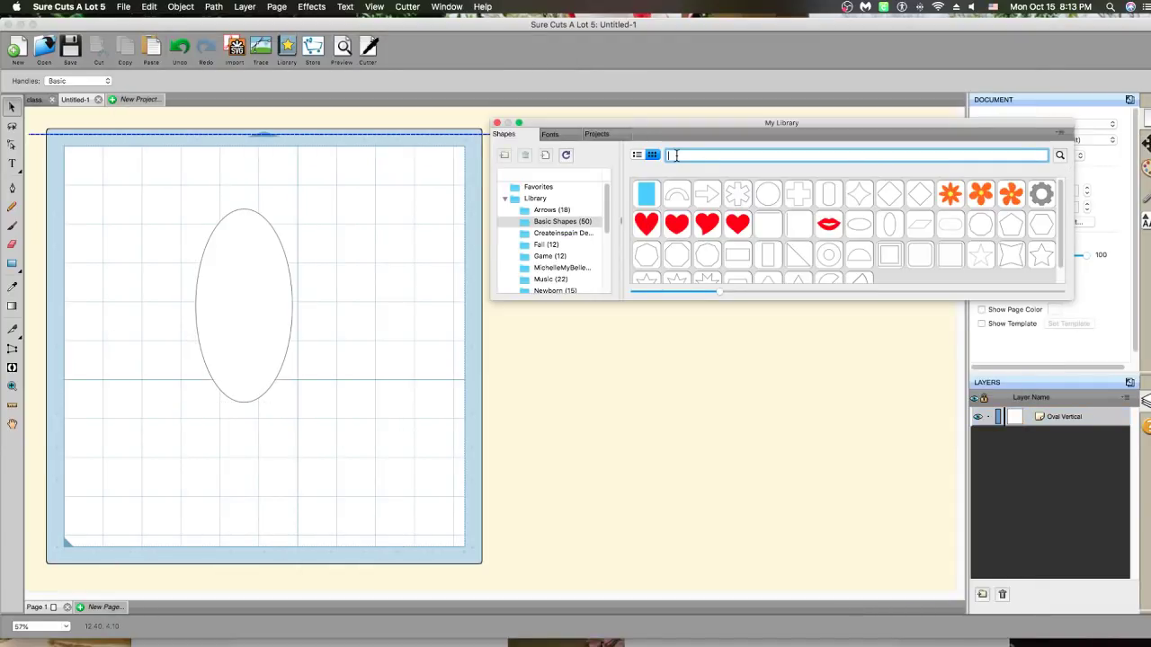
text(flourish)
key(Return)
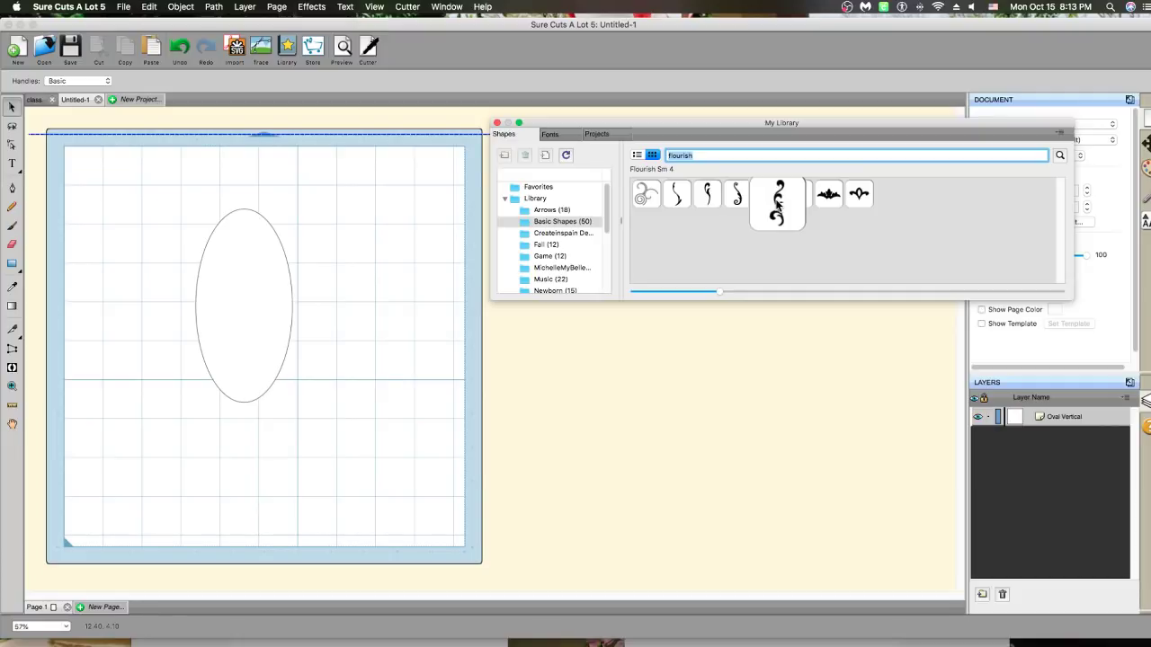
double_click(775, 199)
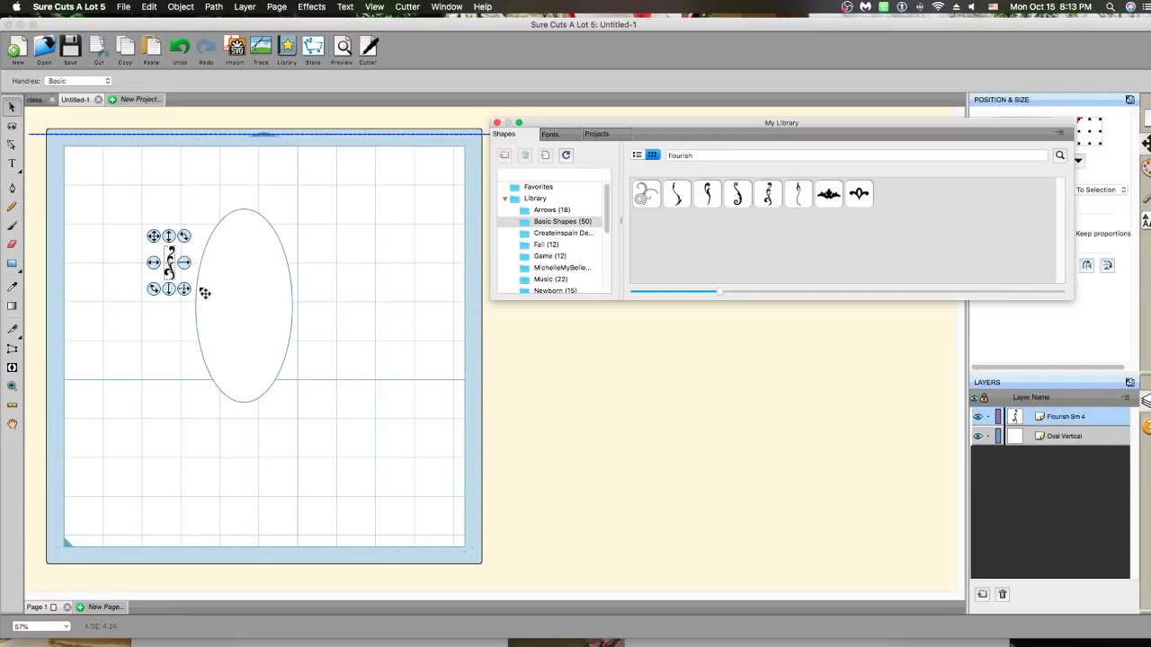
Enlarge the flourish to span most of the mat's height and place the oval to its right
drag(184, 289, 331, 329)
drag(216, 290, 191, 227)
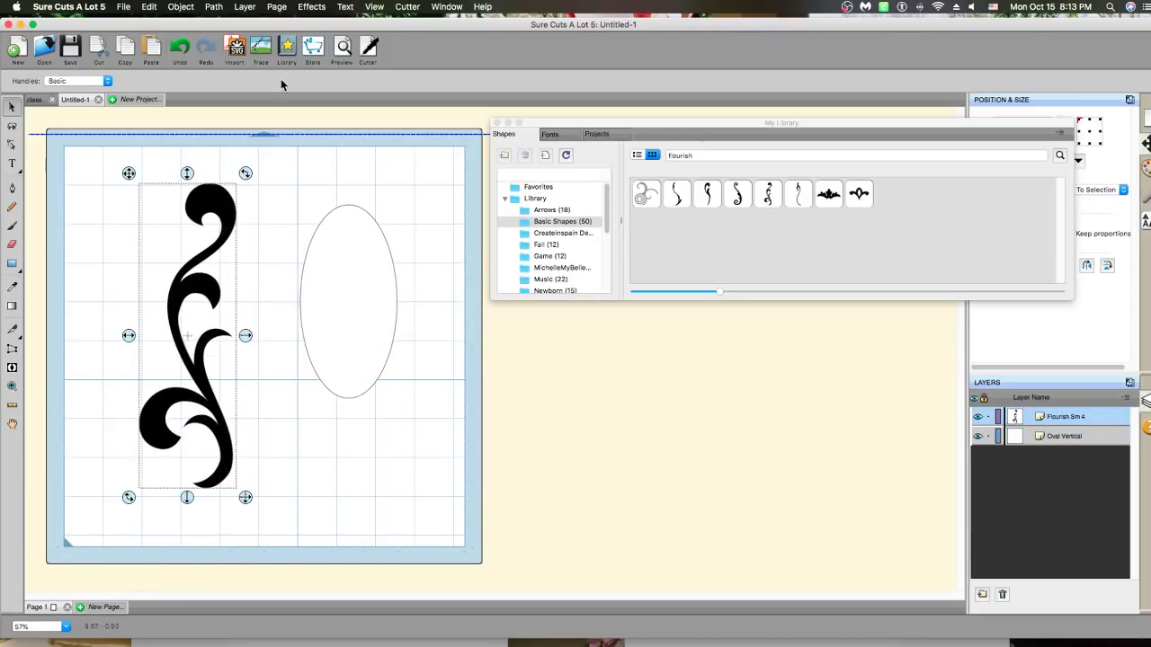
click(213, 7)
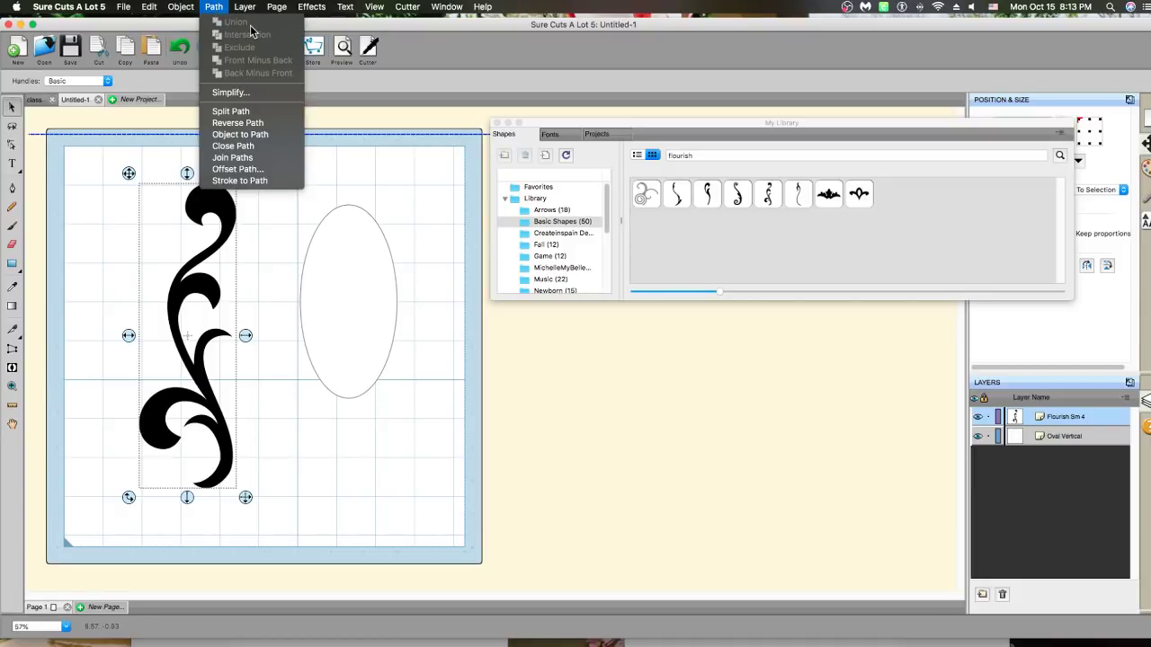
click(250, 121)
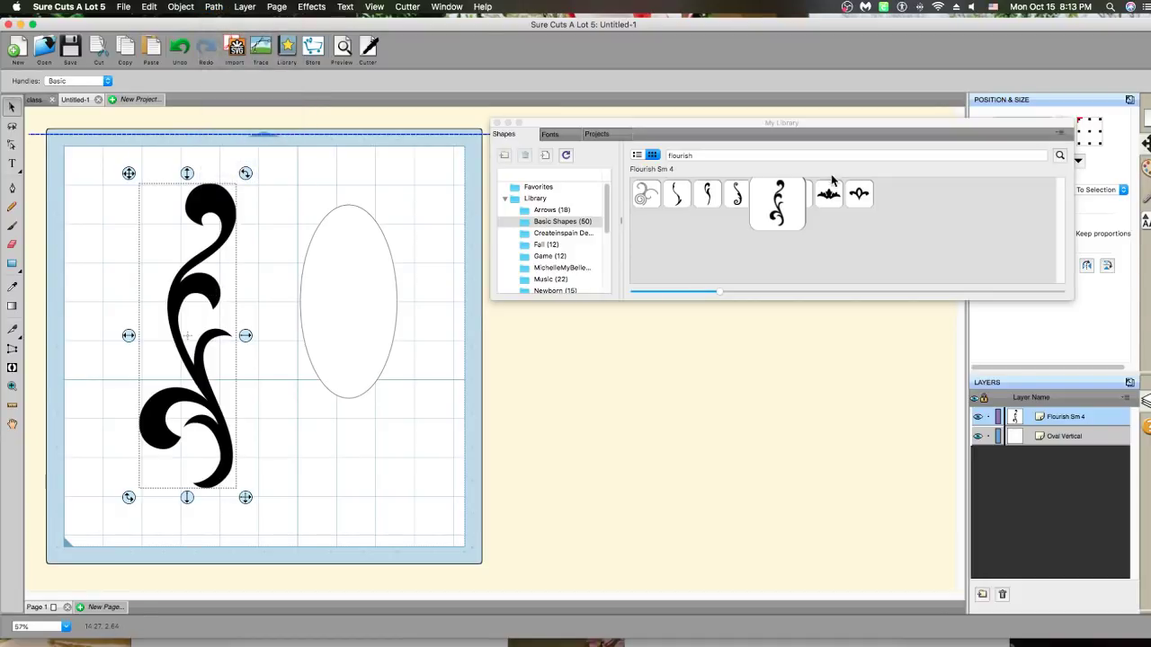
Insert Flourish Sm 1 from the library results and enlarge it beside the big flourish
drag(682, 199, 171, 263)
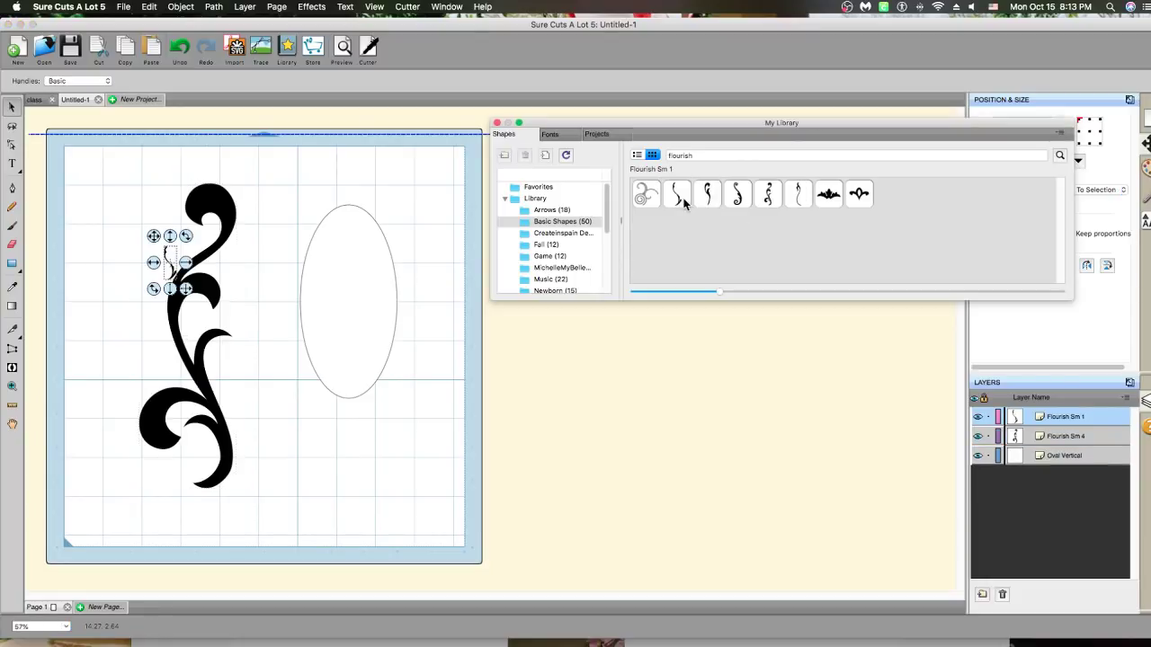
click(187, 294)
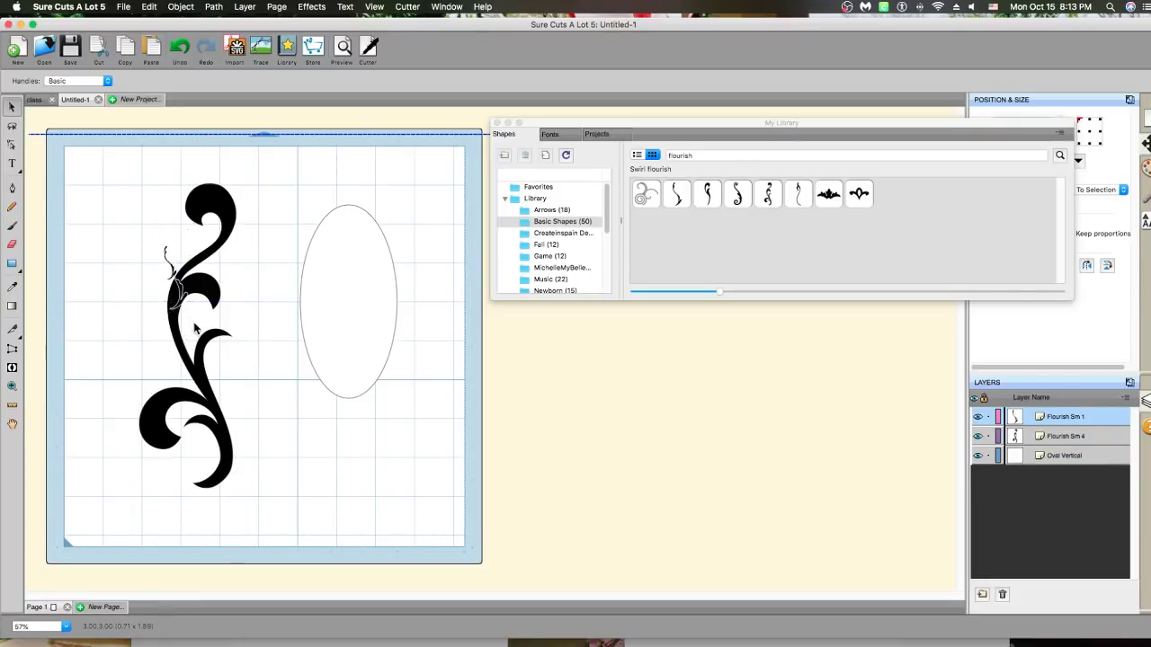
drag(170, 259, 159, 304)
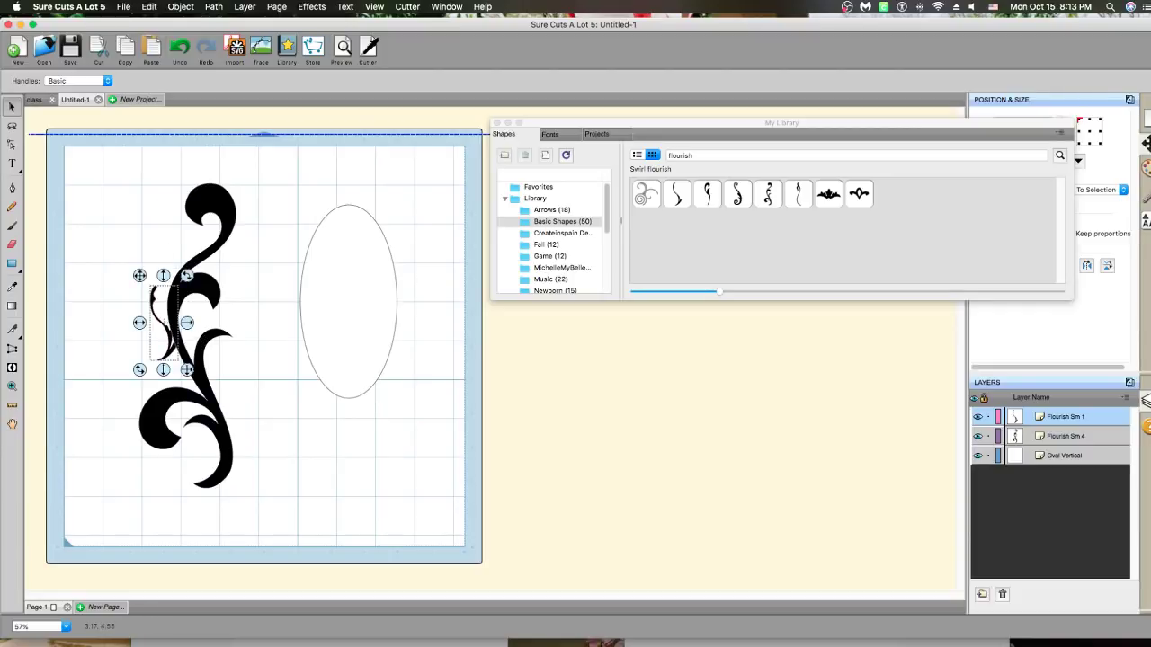
drag(188, 369, 257, 404)
Rotate Flourish Sm 1 clockwise and position it so its base overlaps the lower curls of the larger flourish
drag(165, 353, 249, 274)
drag(341, 204, 356, 259)
click(248, 301)
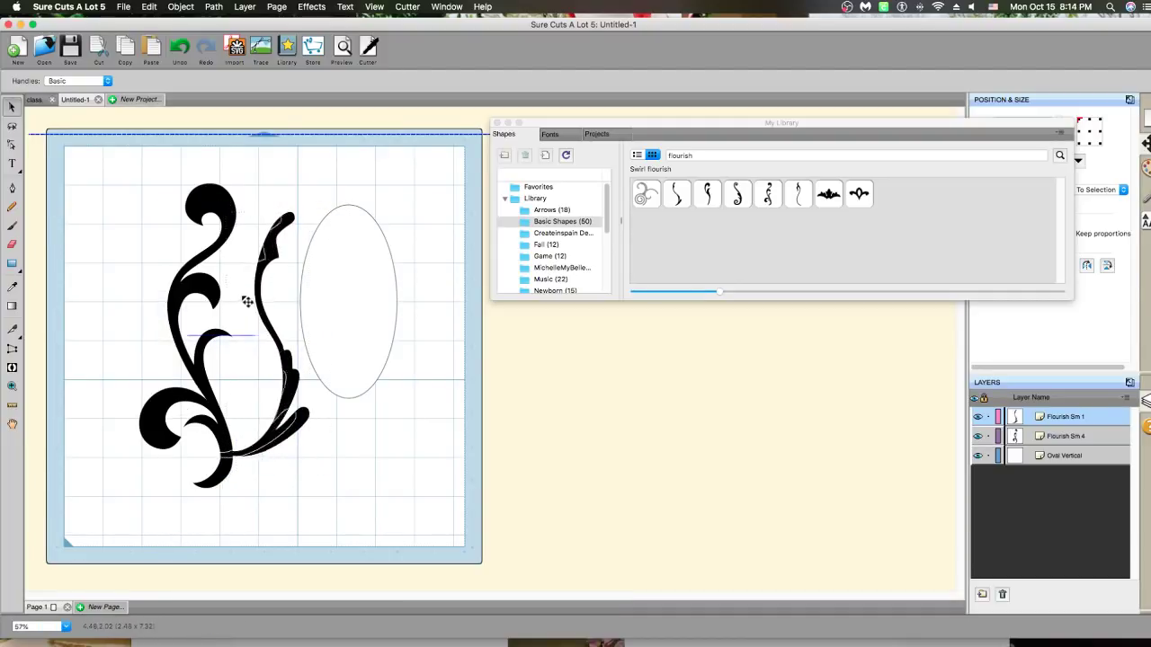
key(ctrl+z)
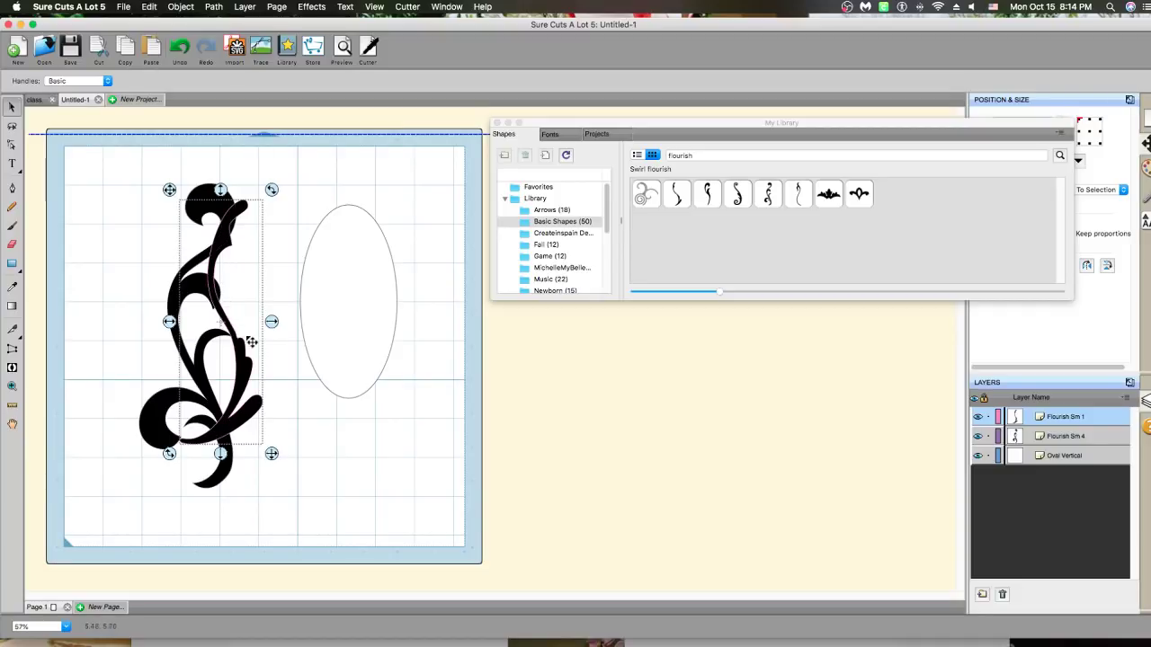
drag(281, 189, 287, 216)
click(252, 236)
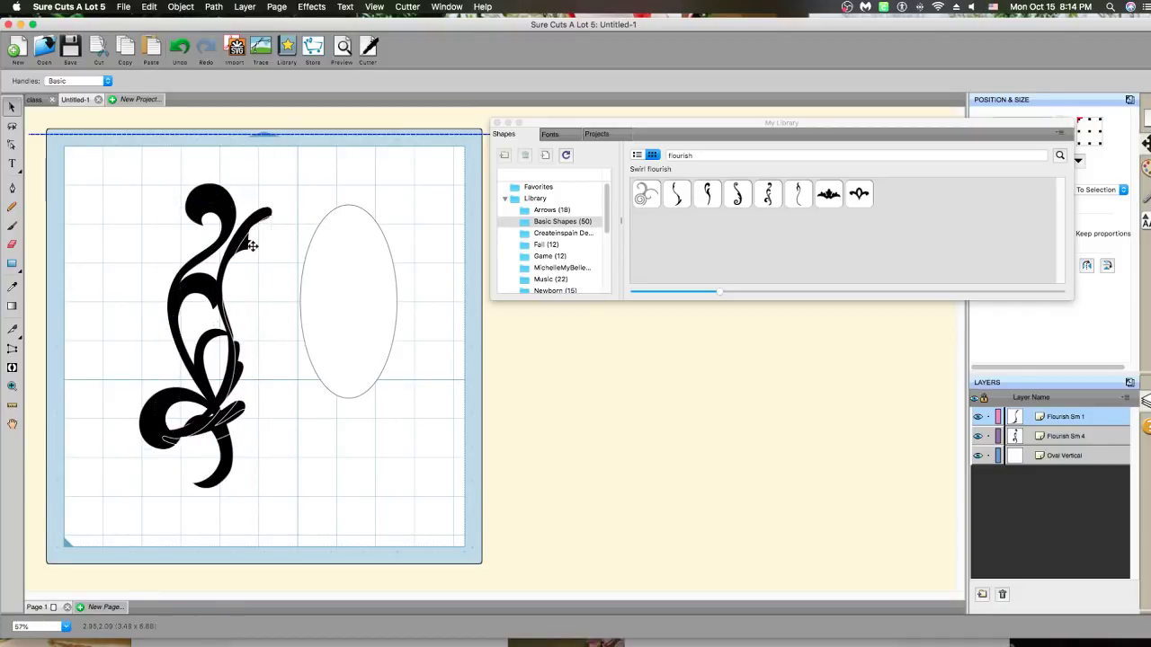
click(253, 246)
drag(298, 212, 306, 243)
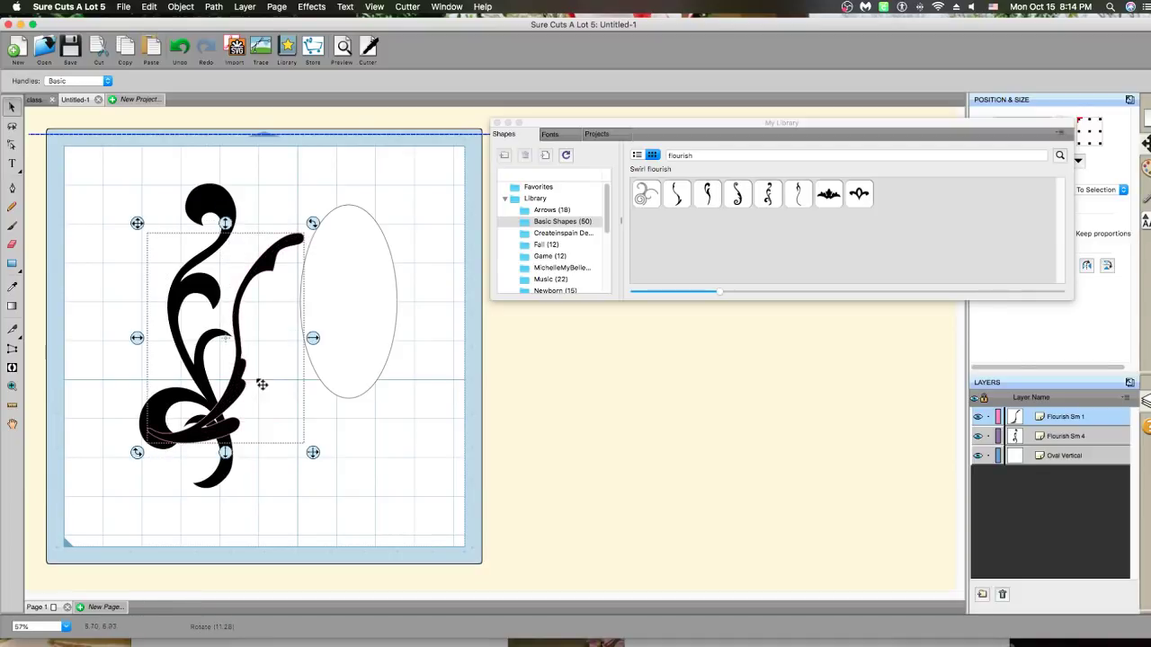
Combine the two flourishes with Union and move the merged shape towards the mat's upper-left corner
drag(78, 159, 316, 518)
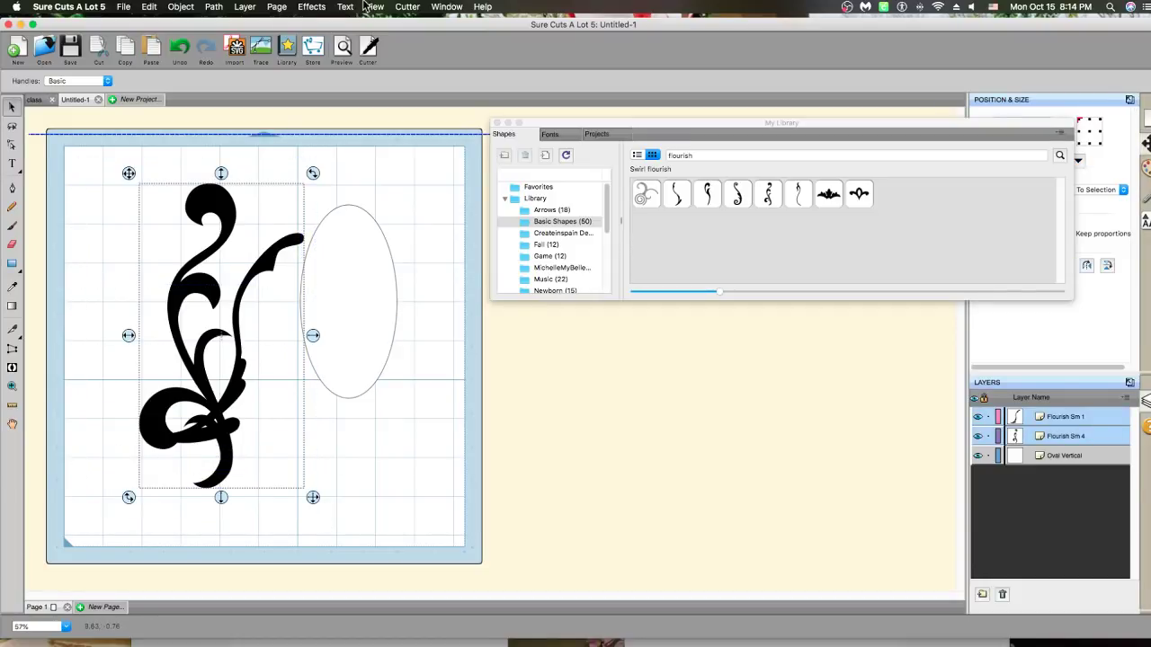
click(214, 8)
click(236, 32)
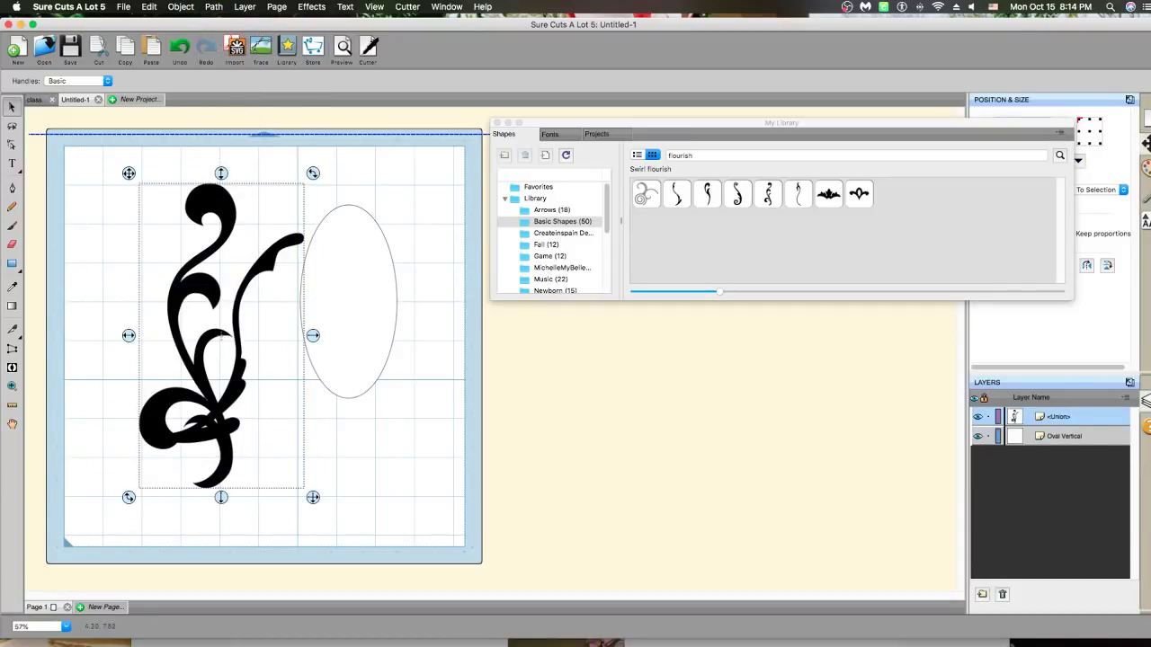
drag(221, 334, 197, 301)
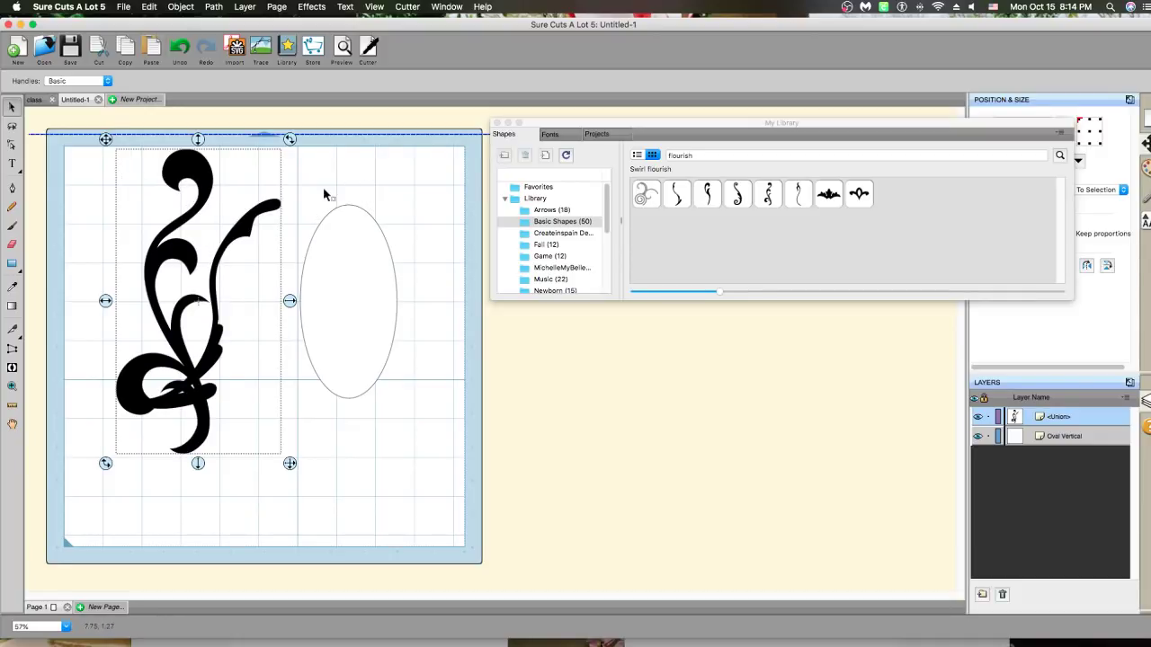
Distort the oval by pulling the lower-left corner of its bounding frame up and inward
click(347, 224)
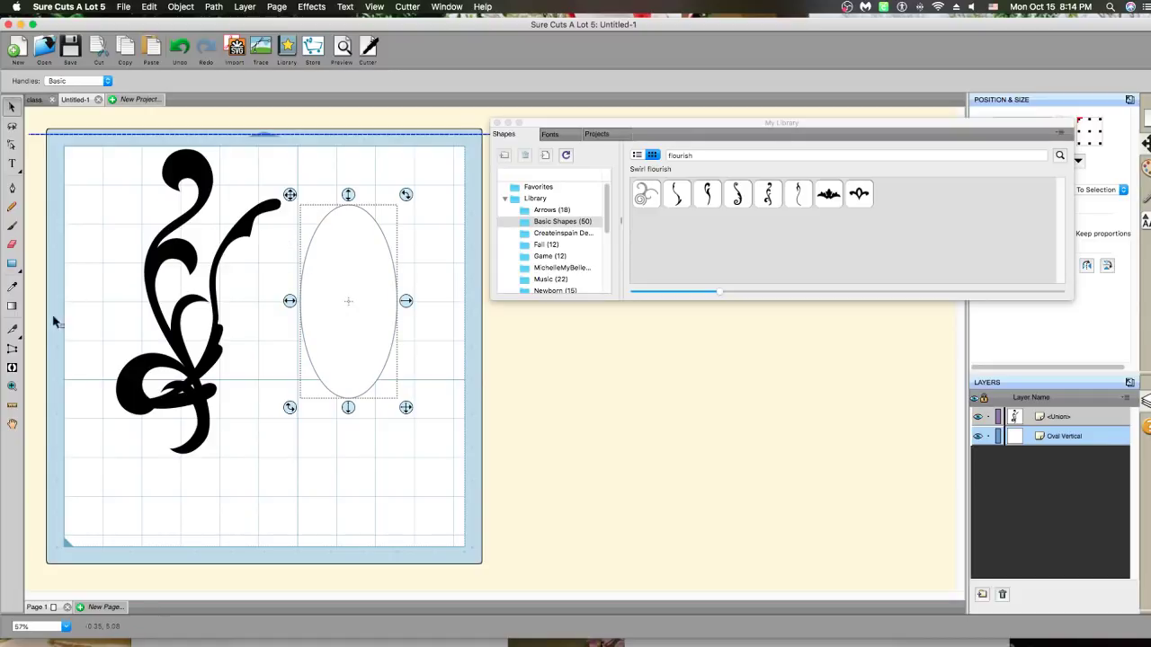
click(11, 349)
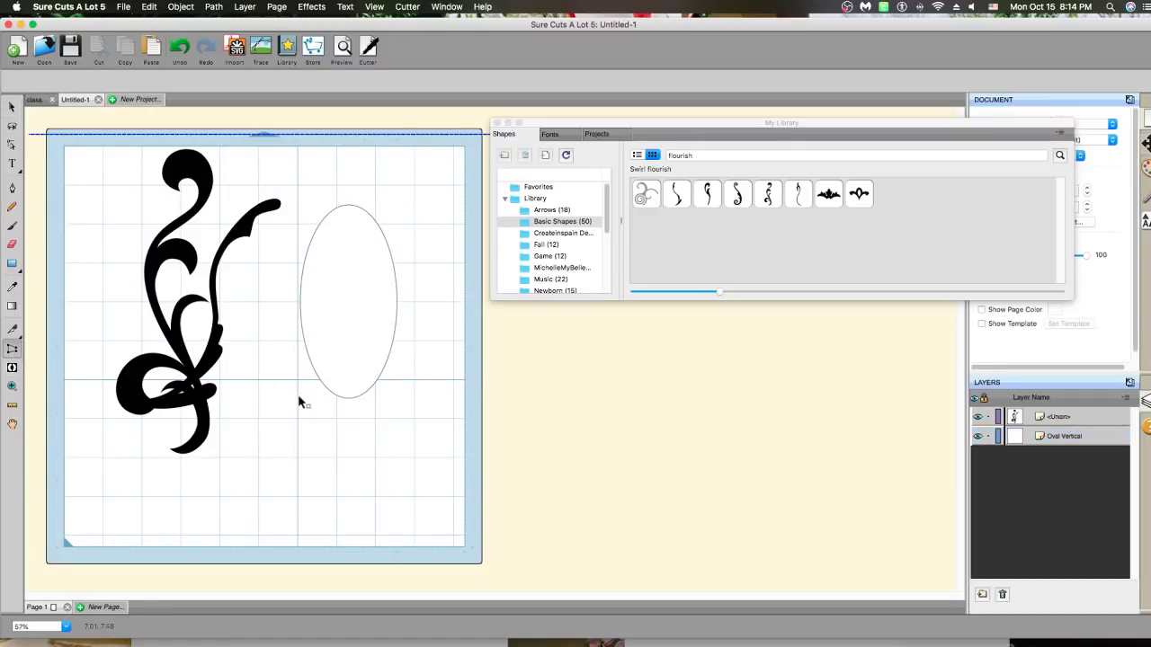
drag(307, 400, 349, 352)
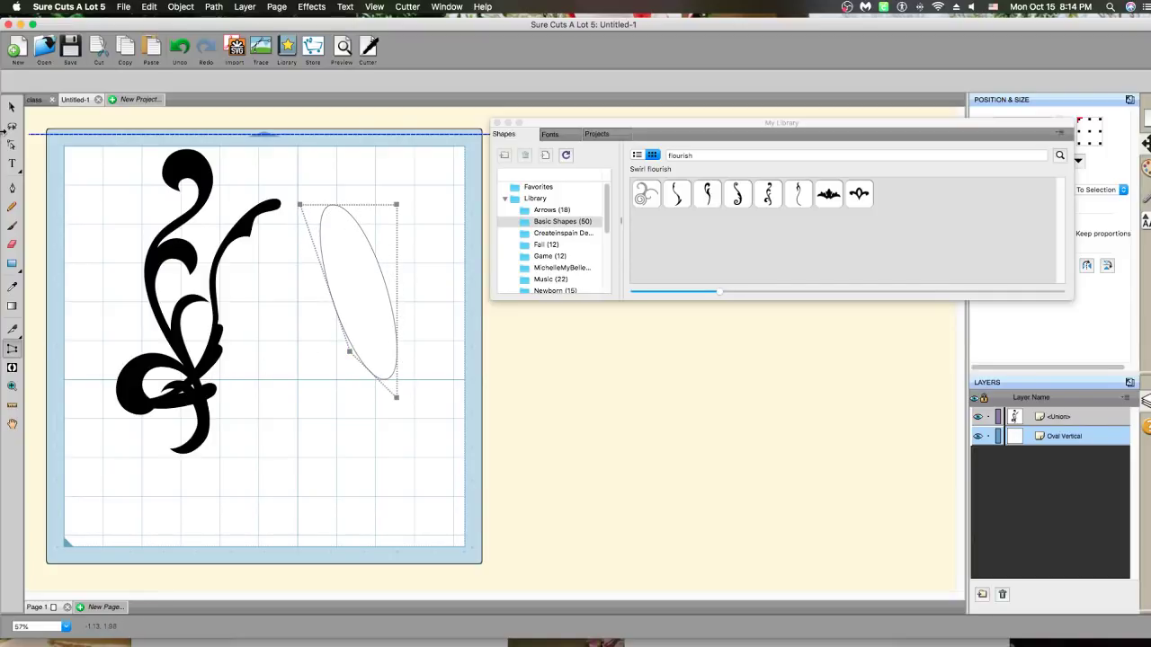
Show the distorted oval's edit nodes and pull its top node downward to shorten the shape
click(12, 144)
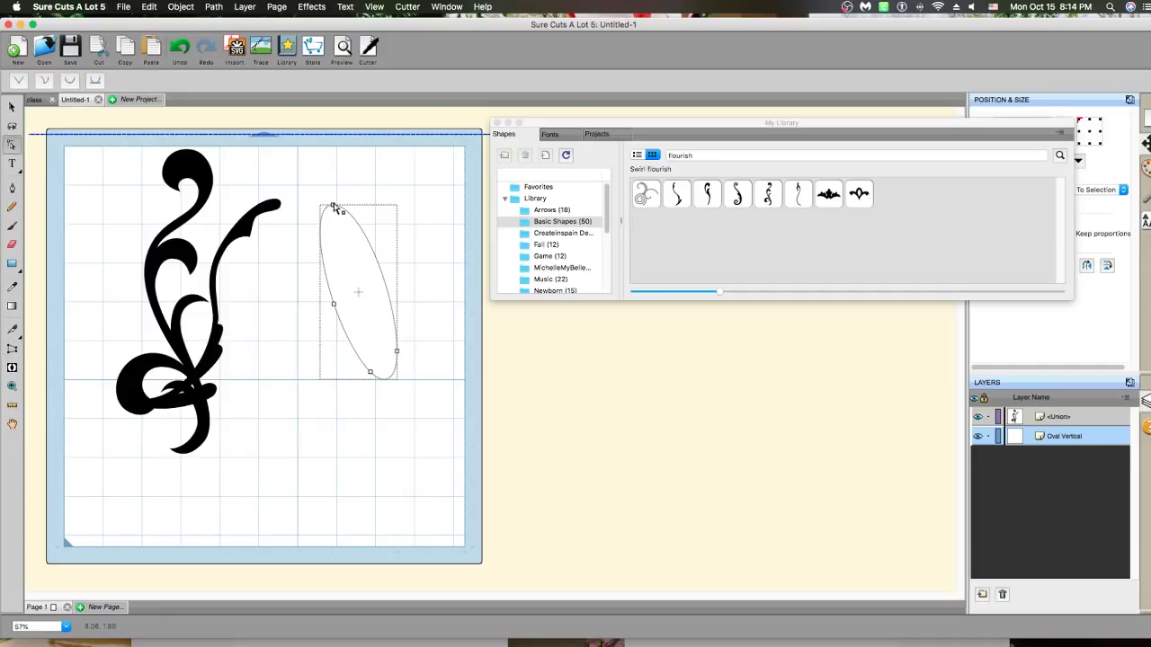
click(335, 208)
drag(342, 217, 351, 251)
click(390, 249)
drag(360, 251, 322, 257)
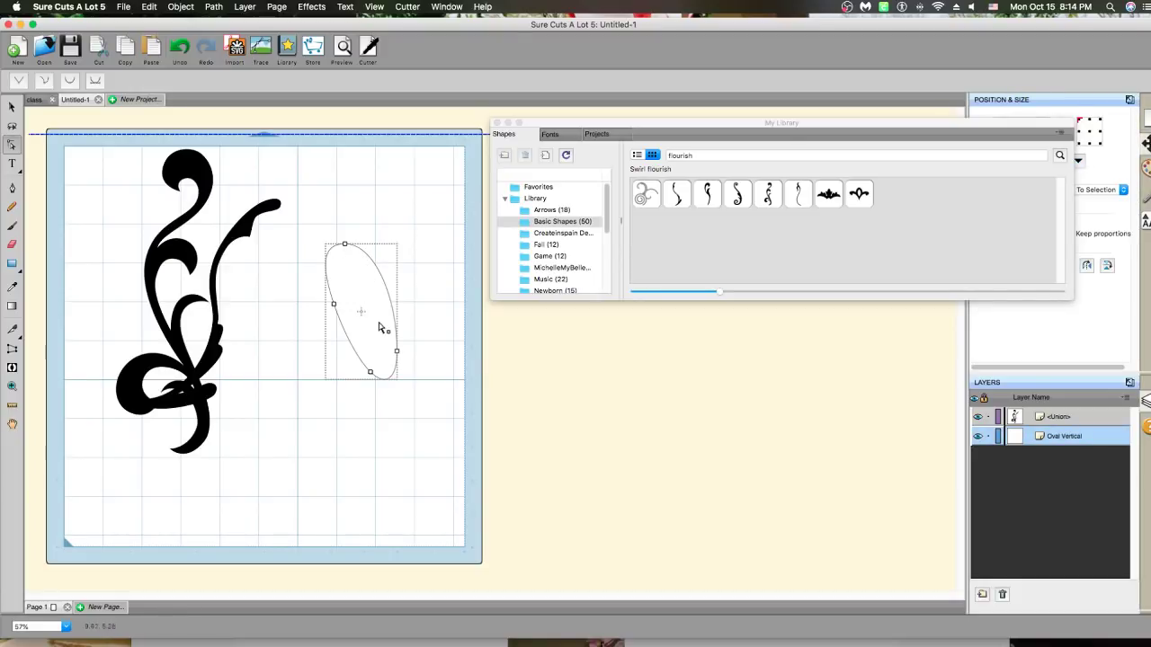
Pull the oval's right-hand node up to form a tall point and shift the former top node slightly down and right
click(403, 349)
drag(402, 347, 420, 187)
click(371, 328)
click(359, 321)
click(410, 171)
drag(345, 245, 358, 257)
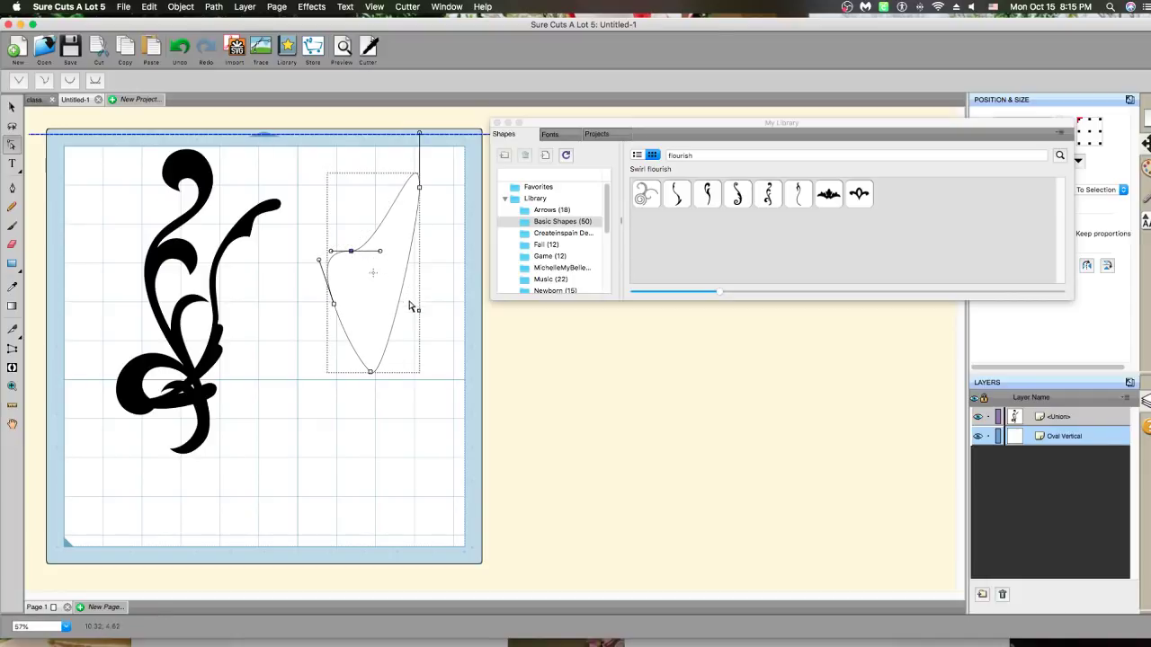
Raise the shape's bottom node slightly and pull its curve handle up and right to bow the right edge outward
drag(371, 374, 373, 360)
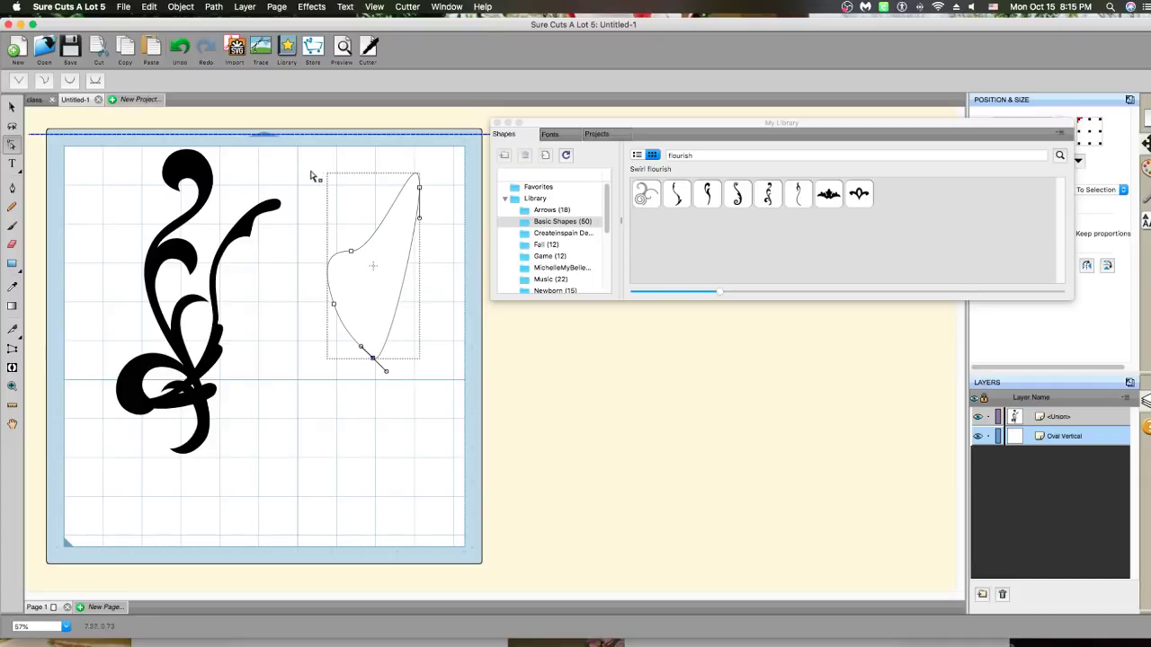
click(300, 177)
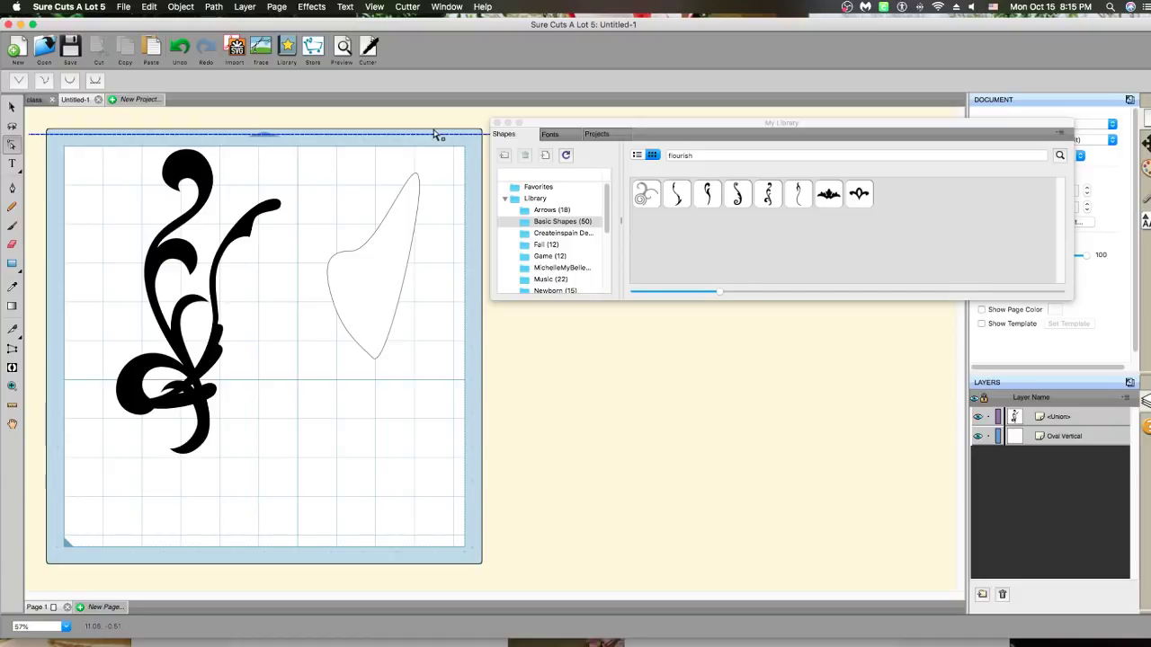
click(376, 359)
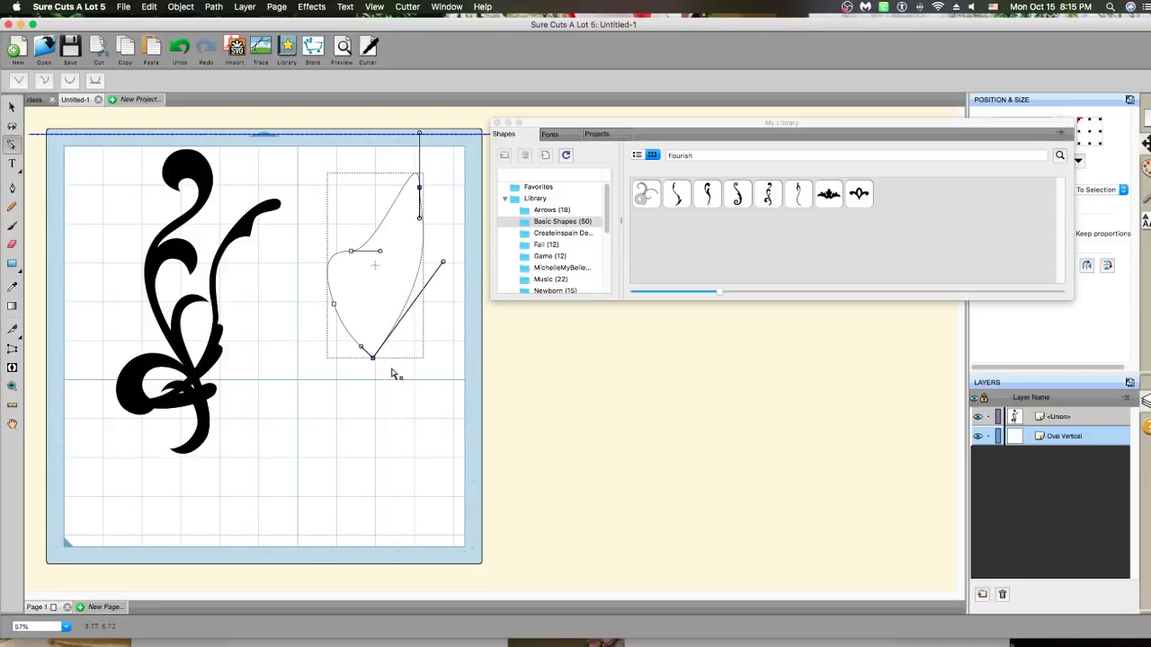
click(398, 394)
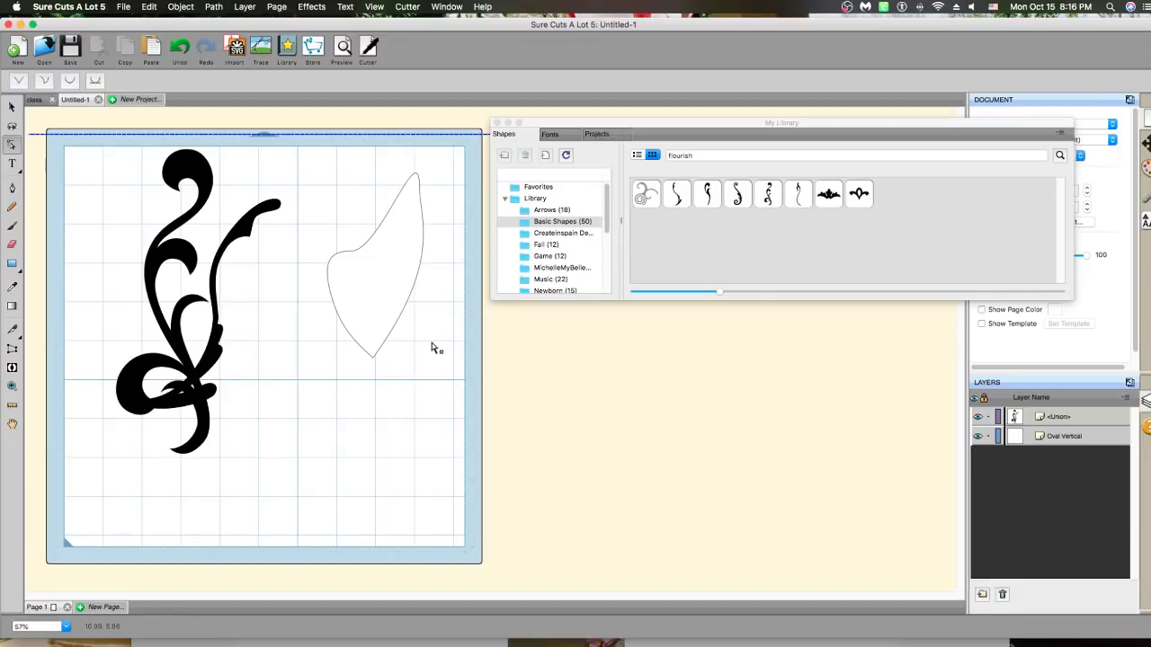
Open the Nest effect's settings to view its area, spacing and rotation options, and close them without applying
click(319, 8)
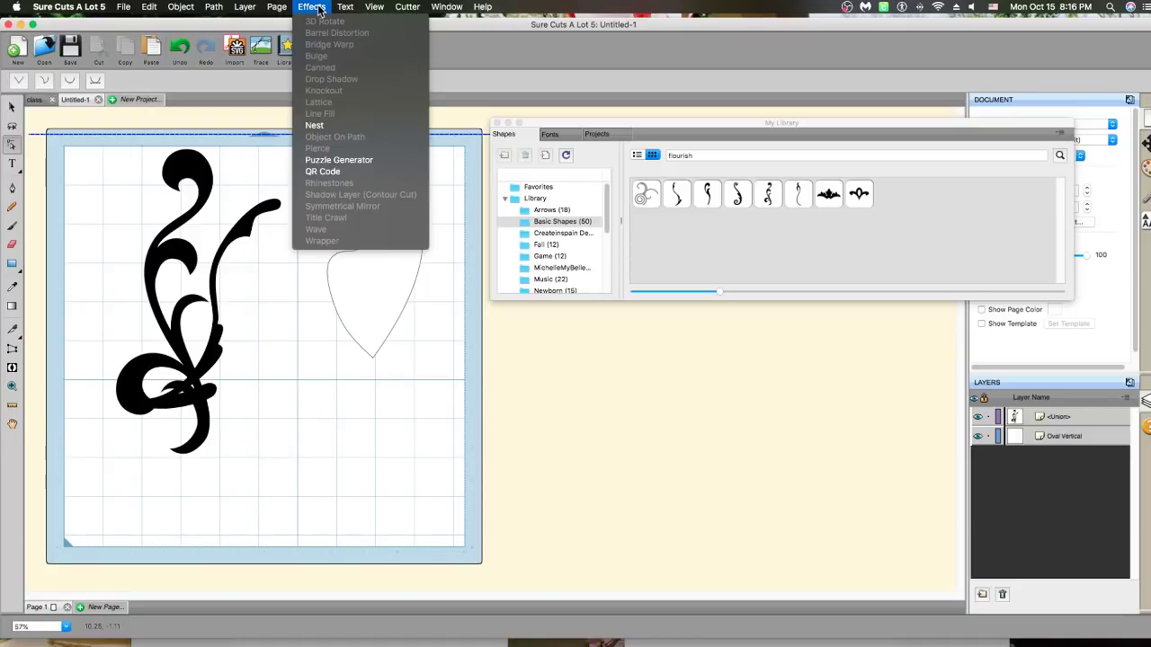
click(326, 130)
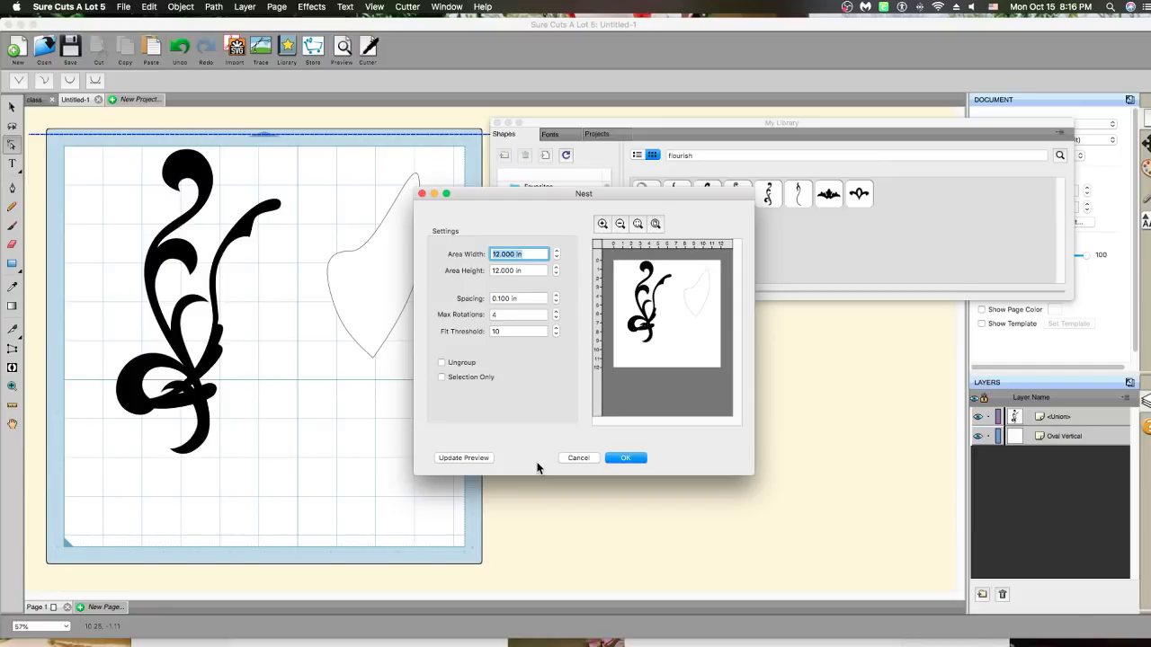
click(422, 194)
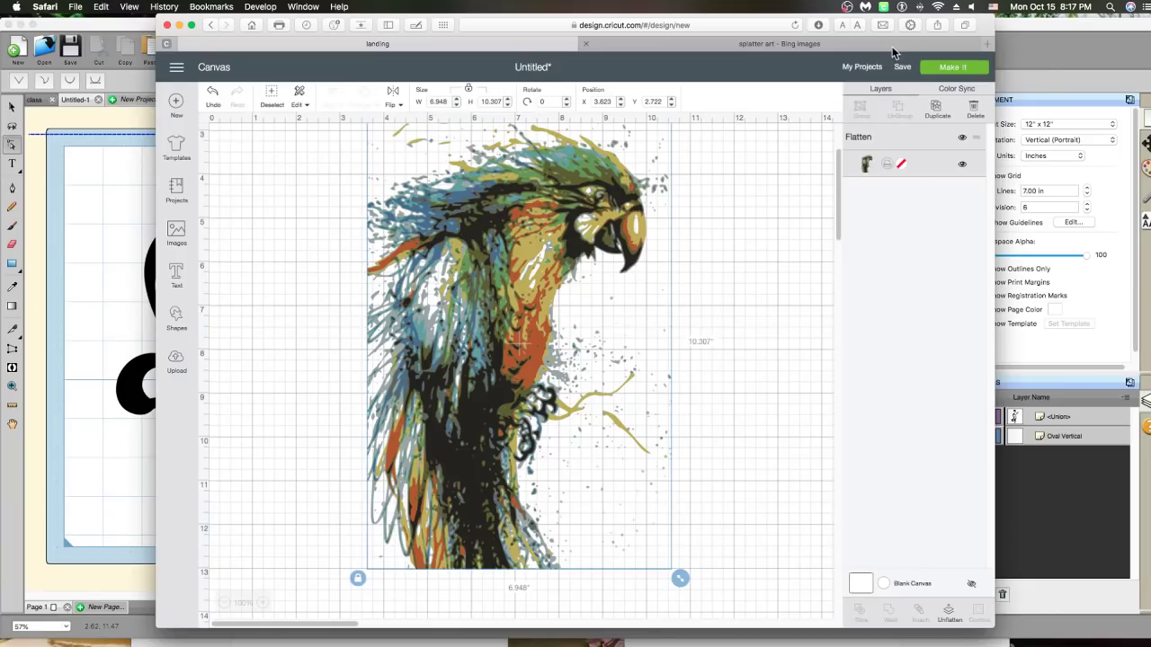
click(893, 48)
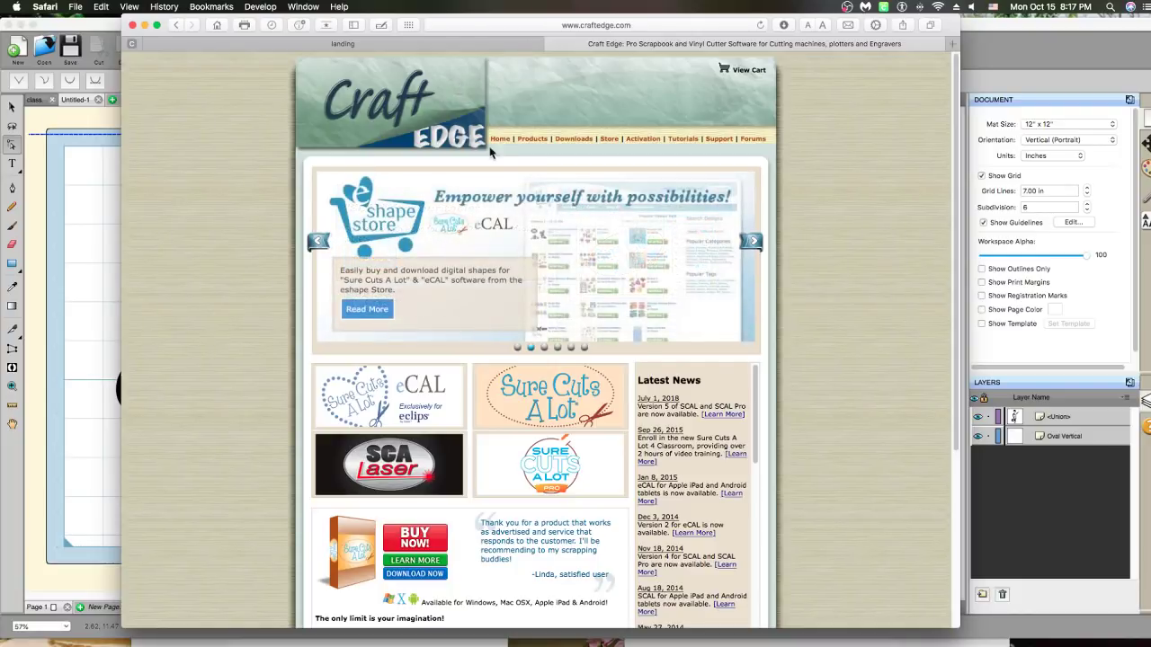
scroll(645, 409, down, 2)
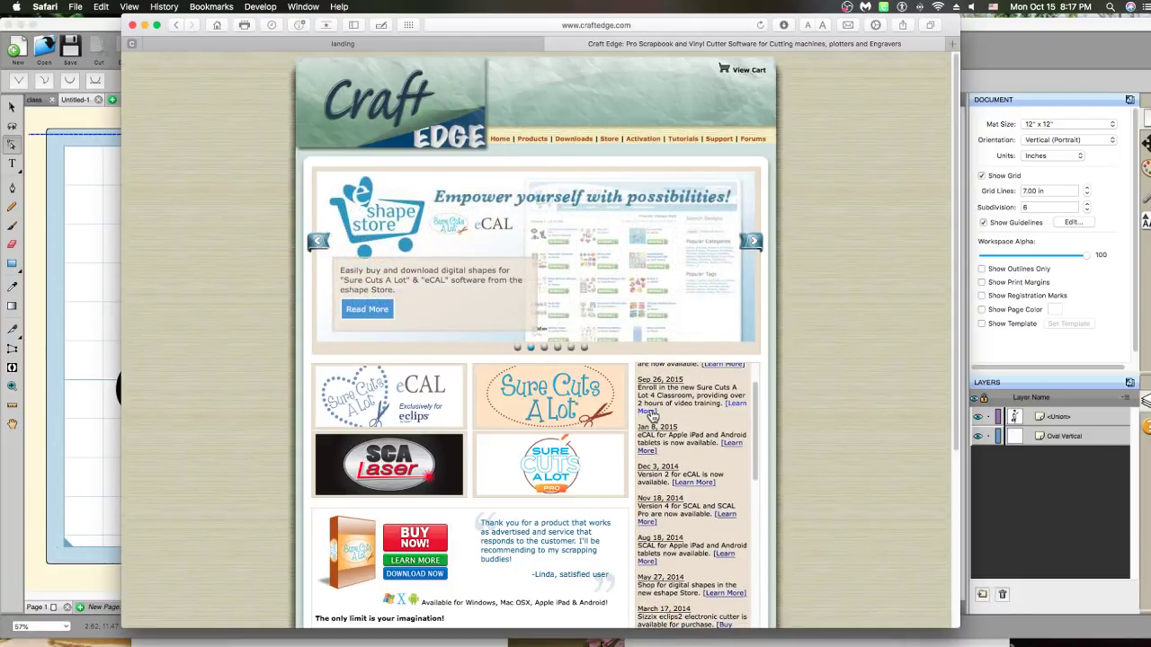
scroll(652, 416, up, 2)
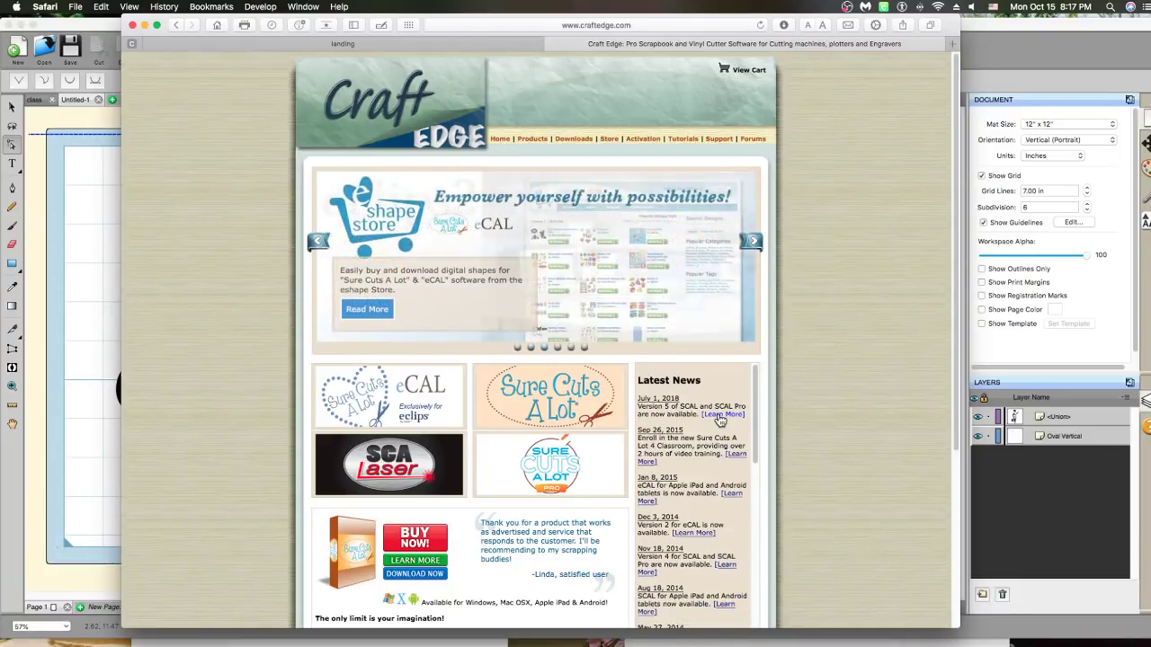
scroll(719, 454, down, 3)
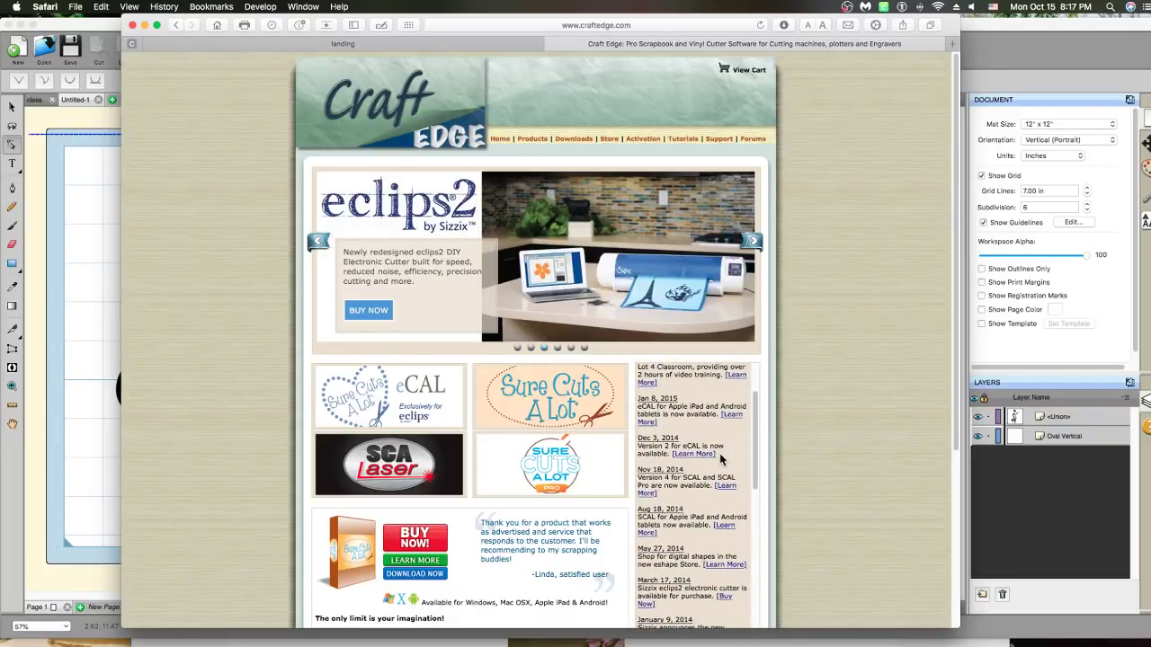
scroll(719, 459, down, 3)
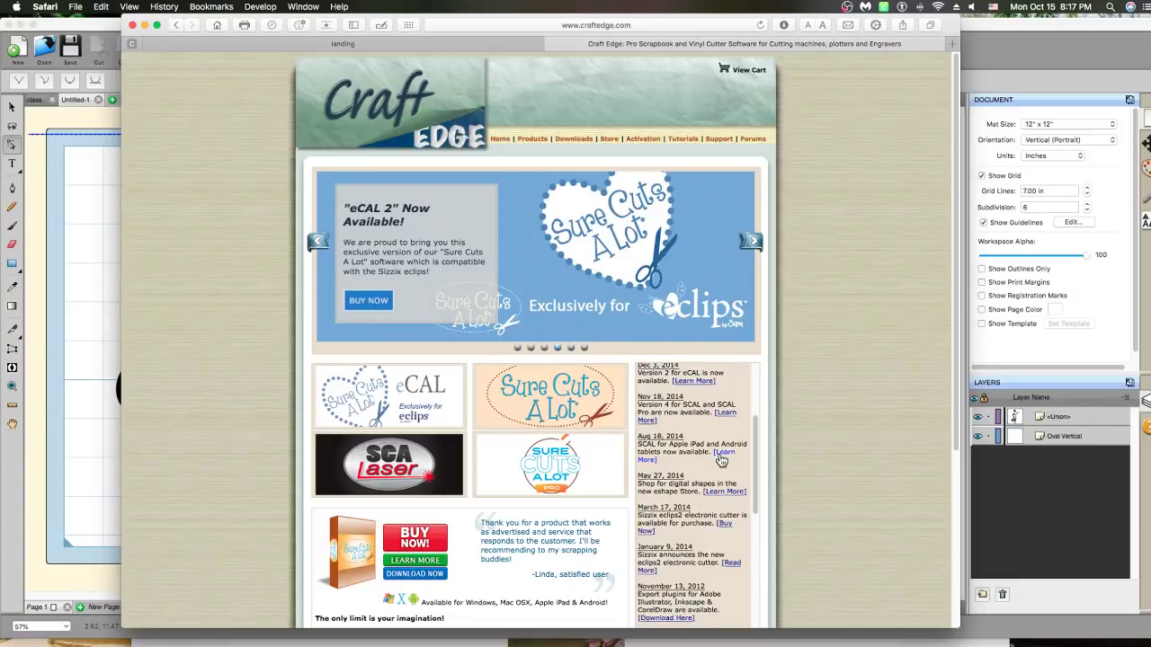
scroll(721, 459, up, 3)
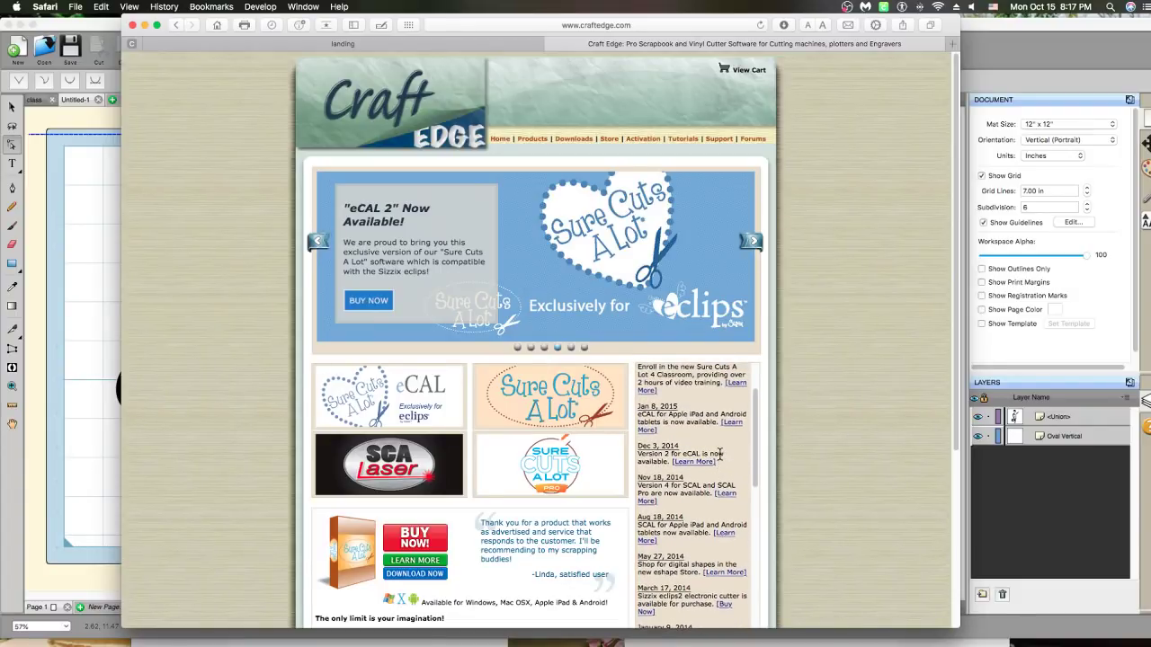
scroll(720, 454, up, 3)
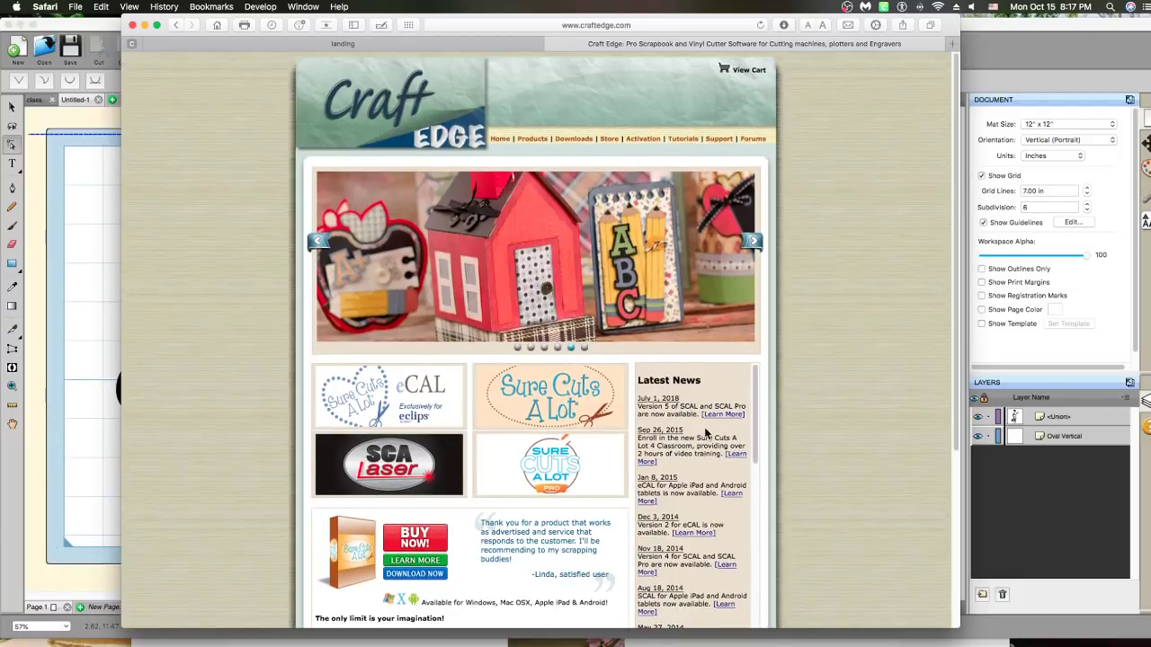
Open the site's written tutorials for Sure Cuts A Lot v5 and look through the whole topic list
click(683, 140)
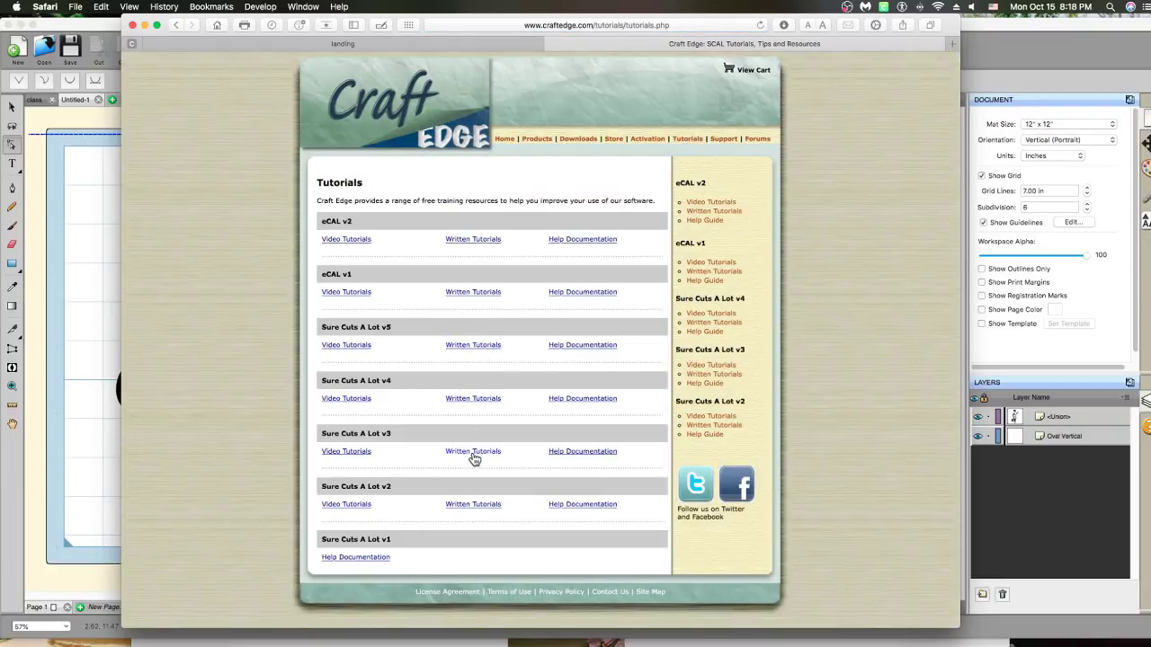
click(468, 354)
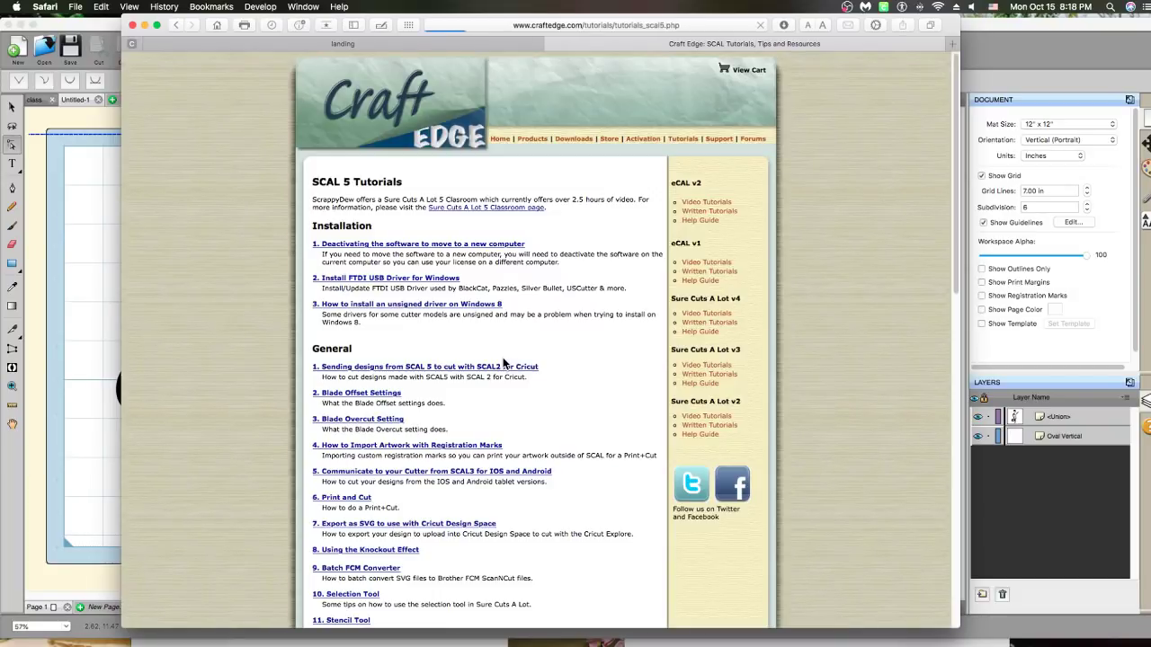
scroll(412, 353, down, 10)
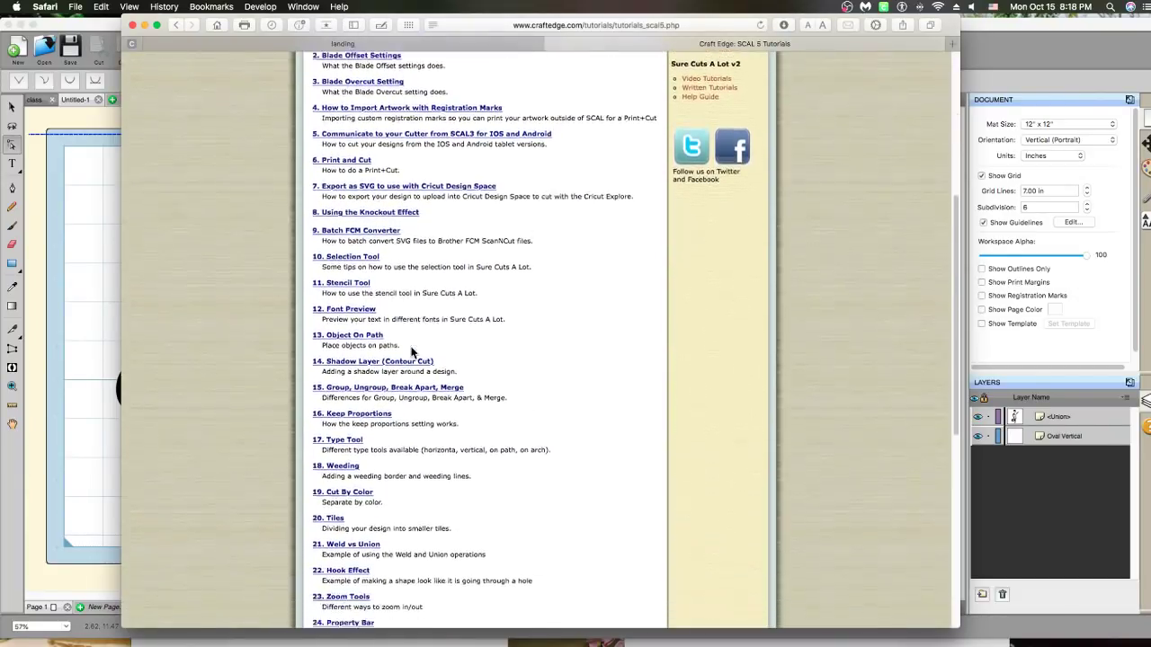
scroll(412, 352, down, 9)
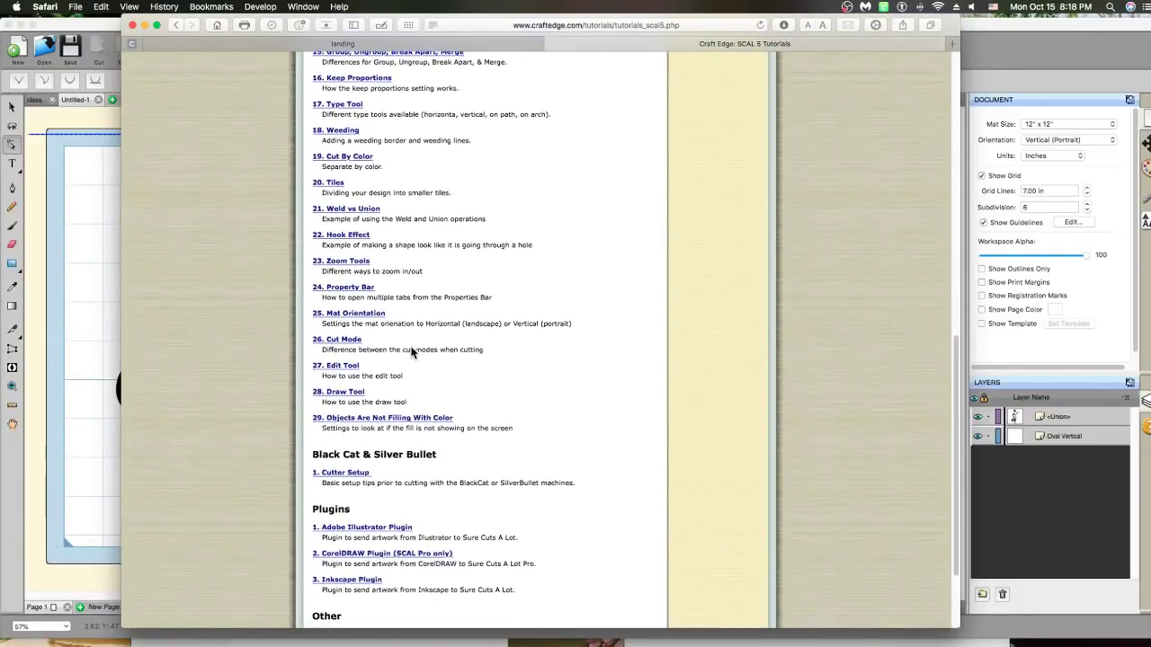
scroll(411, 347, down, 3)
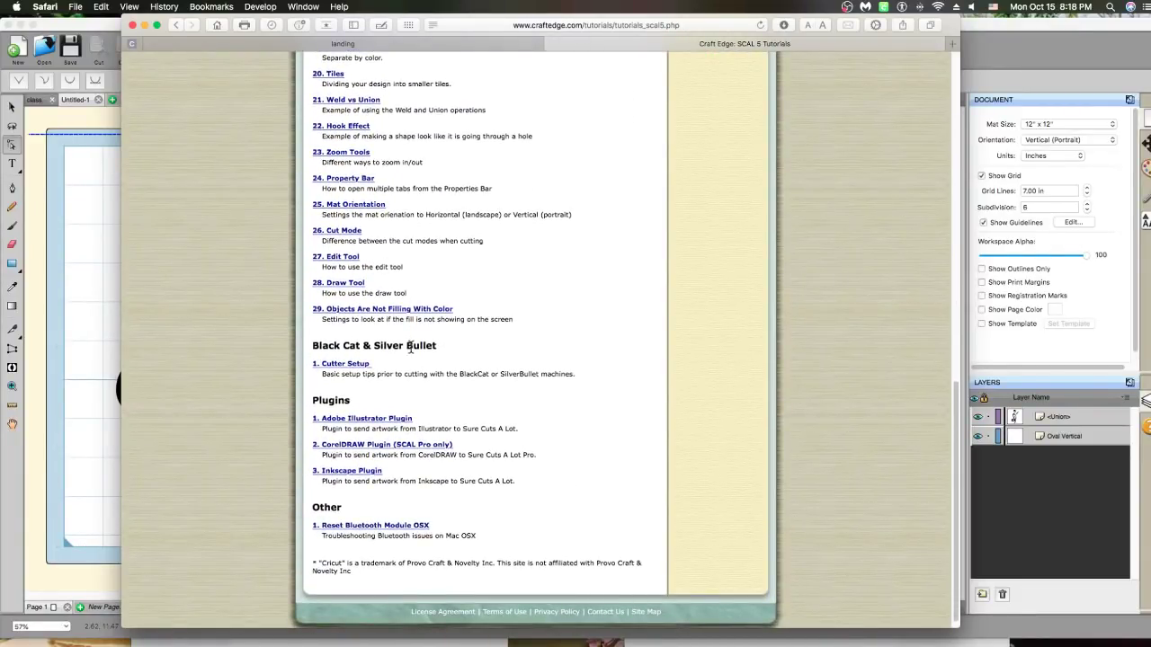
scroll(410, 349, up, 6)
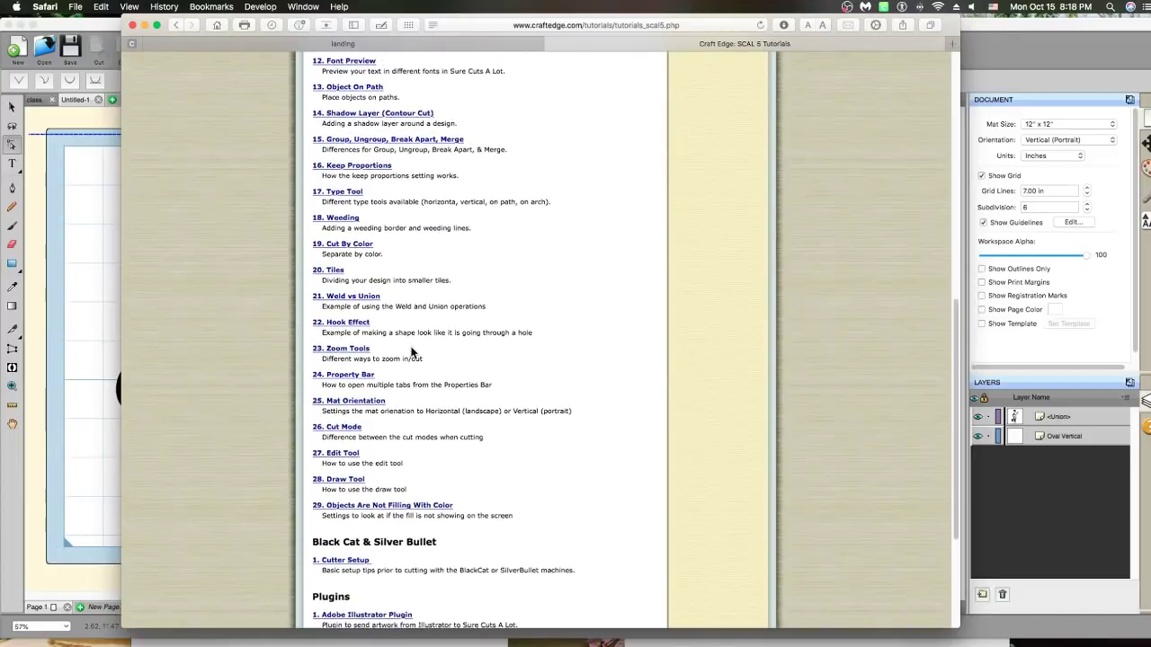
Open the Weld vs Union tutorial and read through its examples of both ways to combine shapes
click(351, 327)
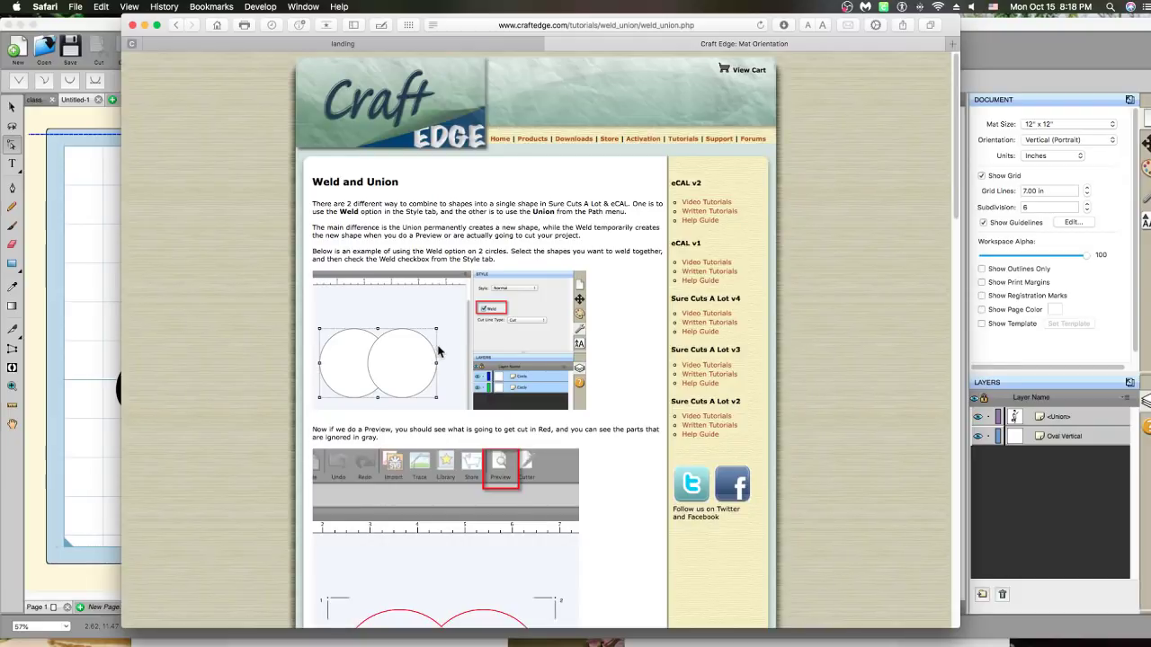
scroll(438, 351, down, 8)
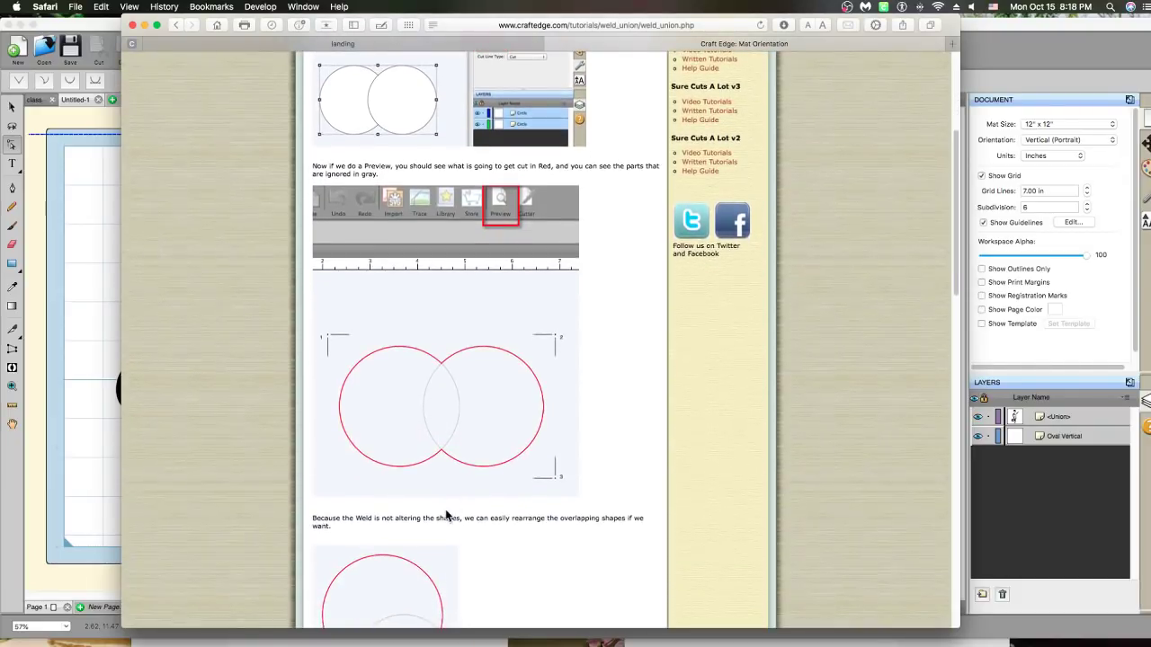
scroll(446, 512, down, 10)
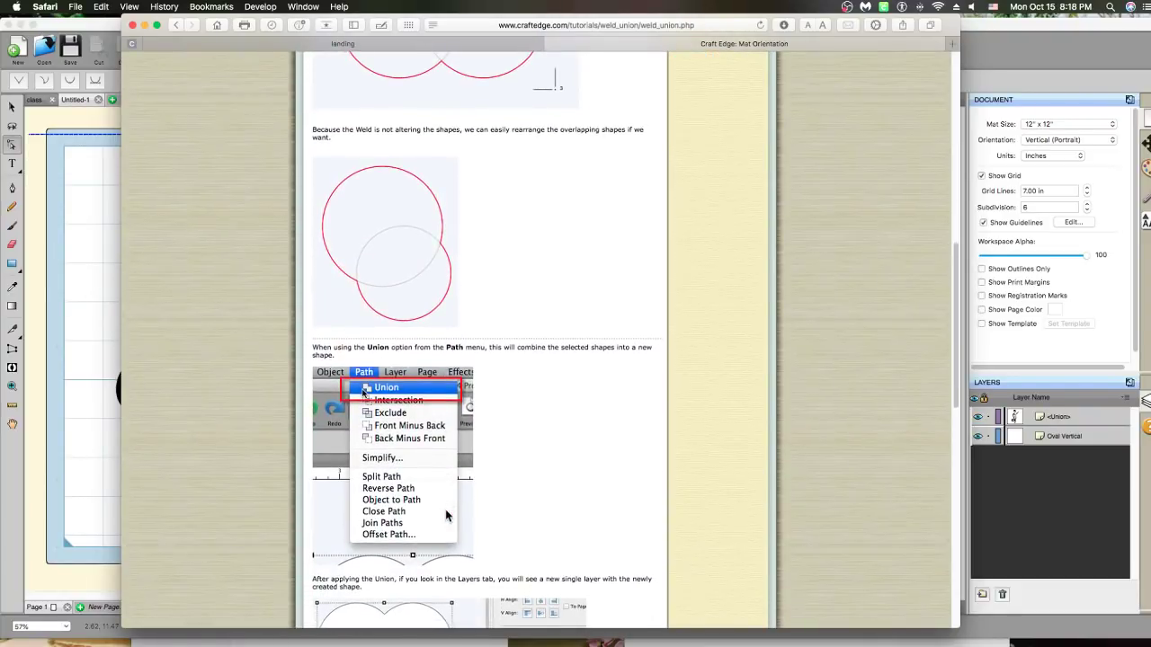
scroll(445, 508, down, 9)
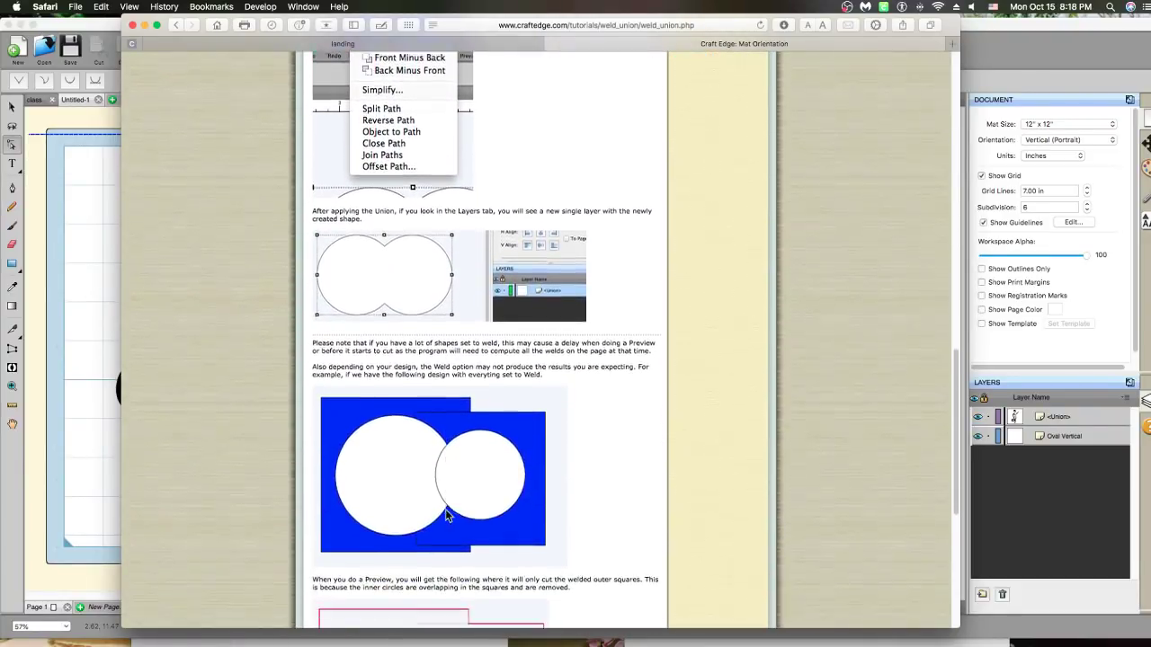
scroll(445, 509, down, 8)
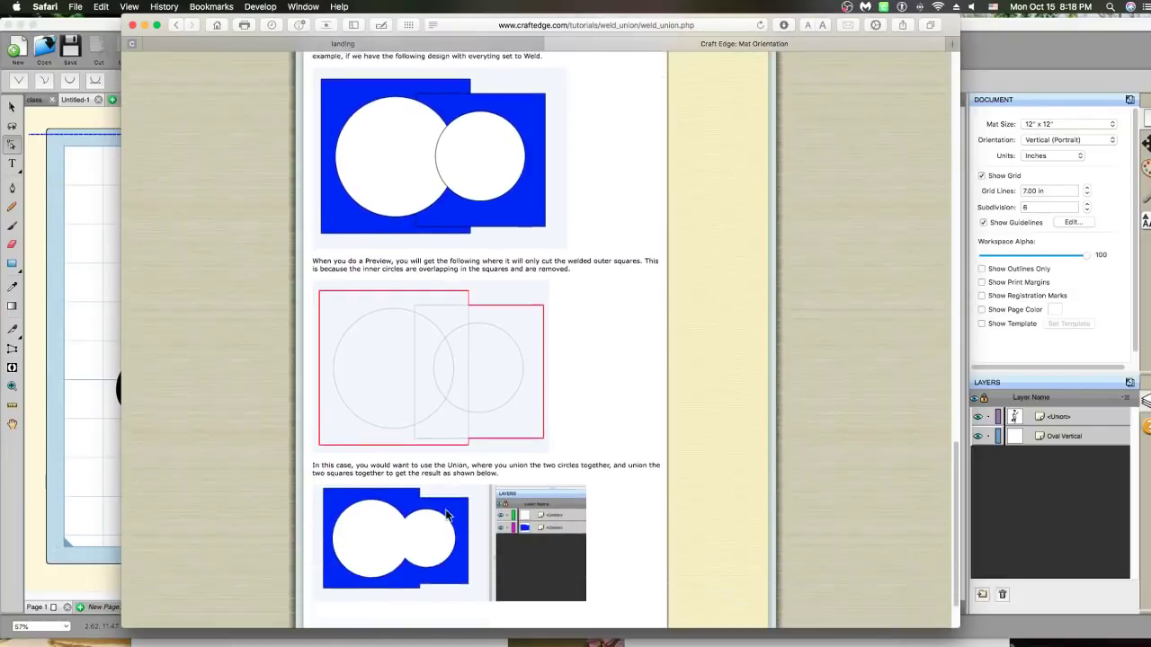
scroll(445, 509, up, 20)
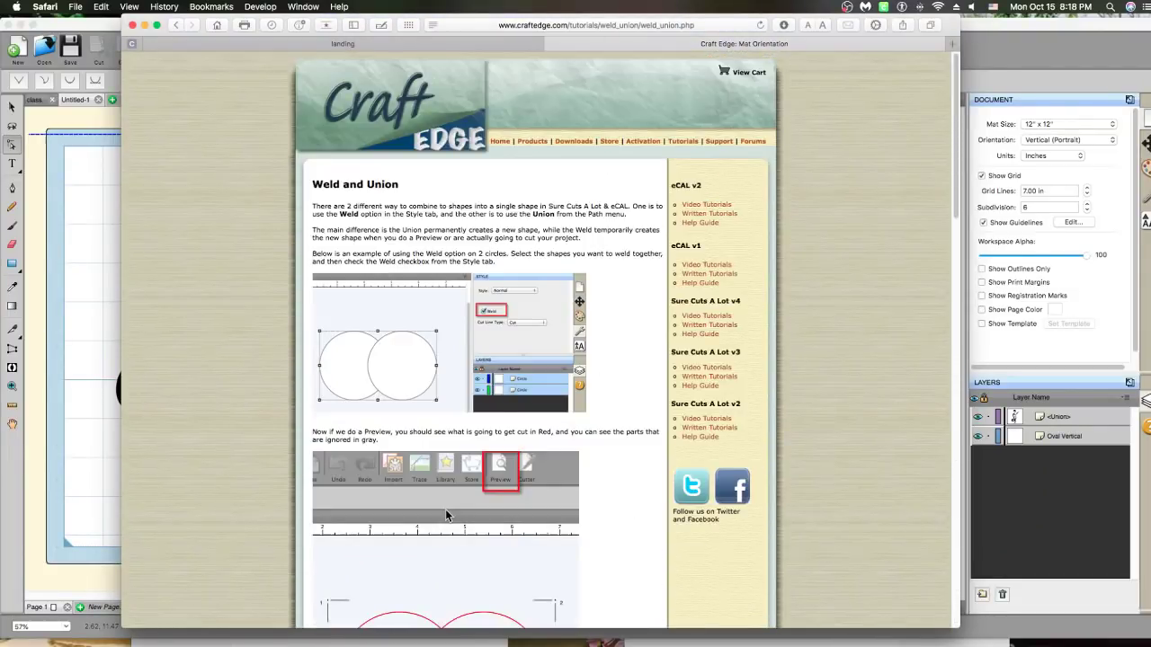
Go back through the SCAL 5 tutorial list and the Tutorials overview to the Craft Edge home page and look it over
key(super+bracketleft)
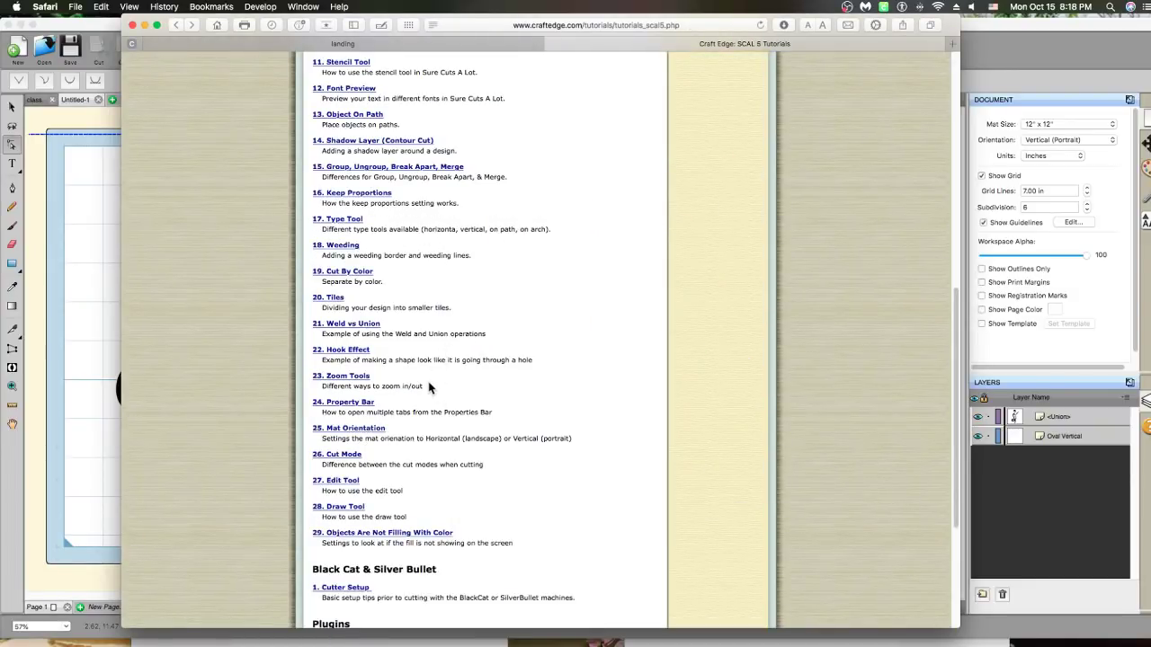
scroll(429, 386, up, 8)
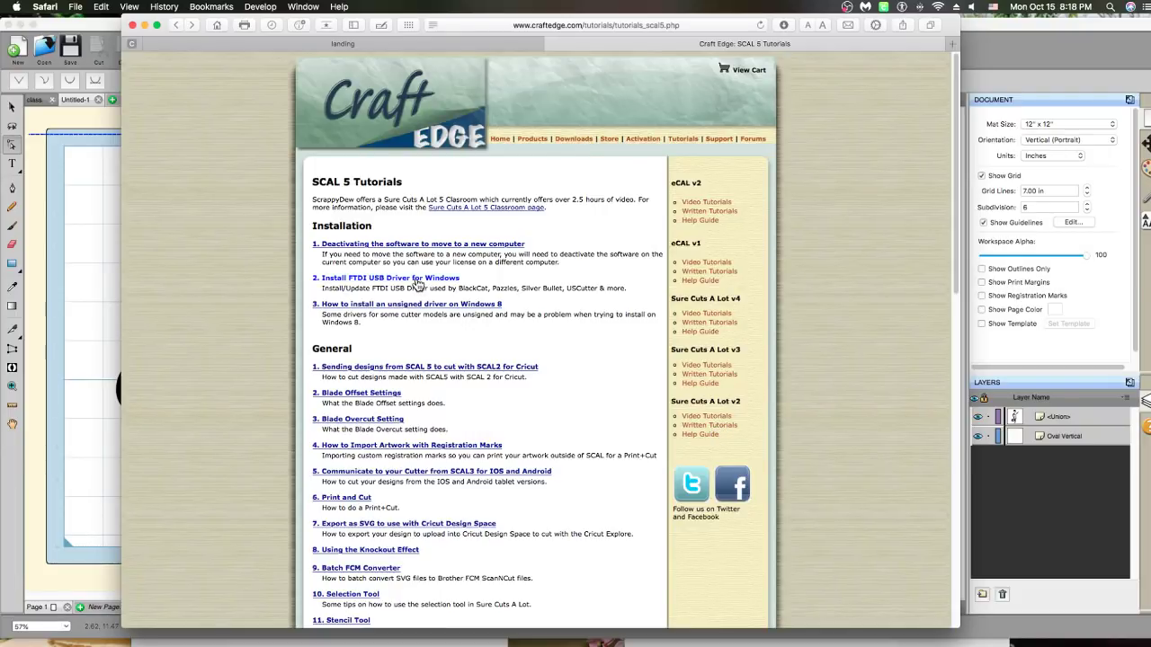
click(176, 27)
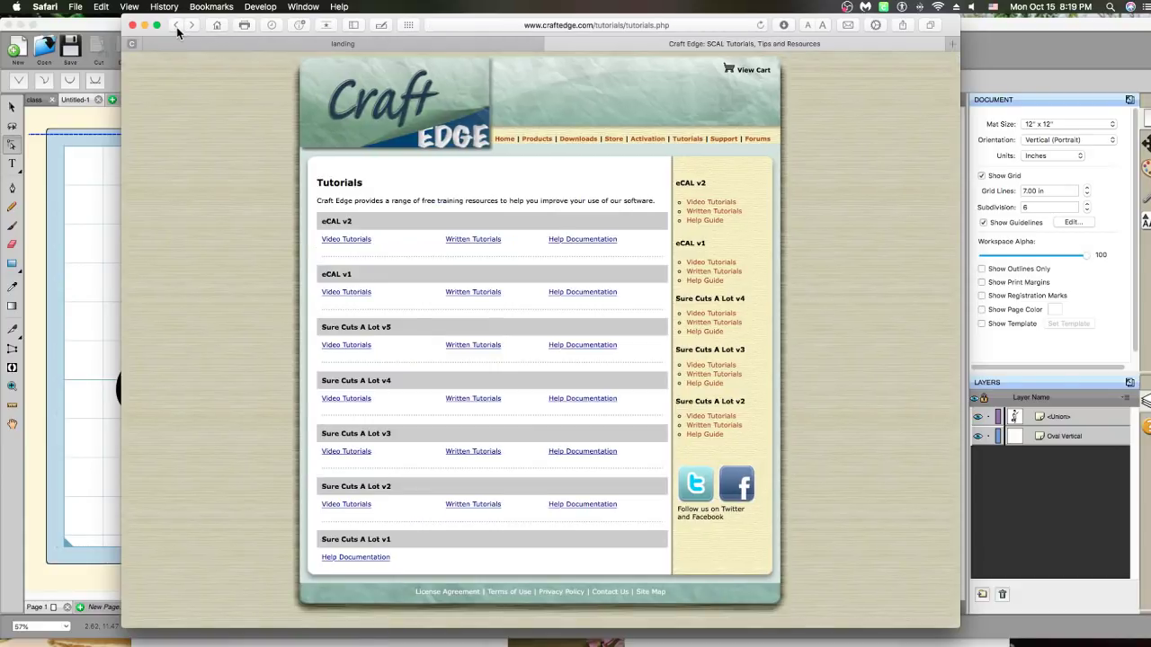
click(177, 30)
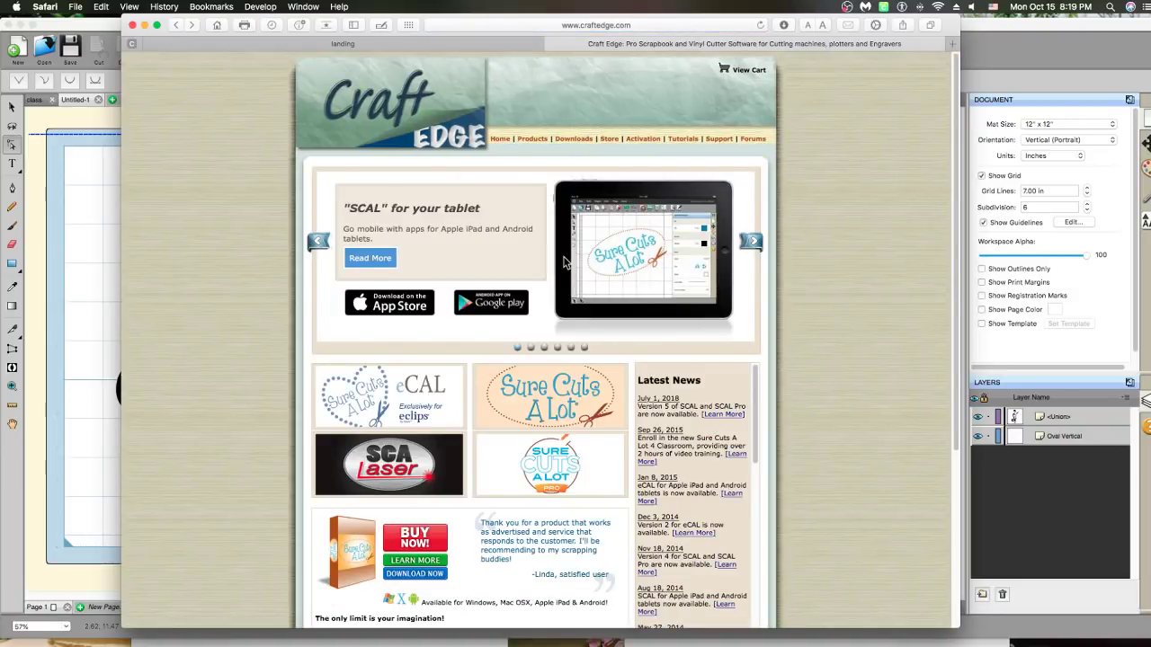
scroll(565, 262, down, 3)
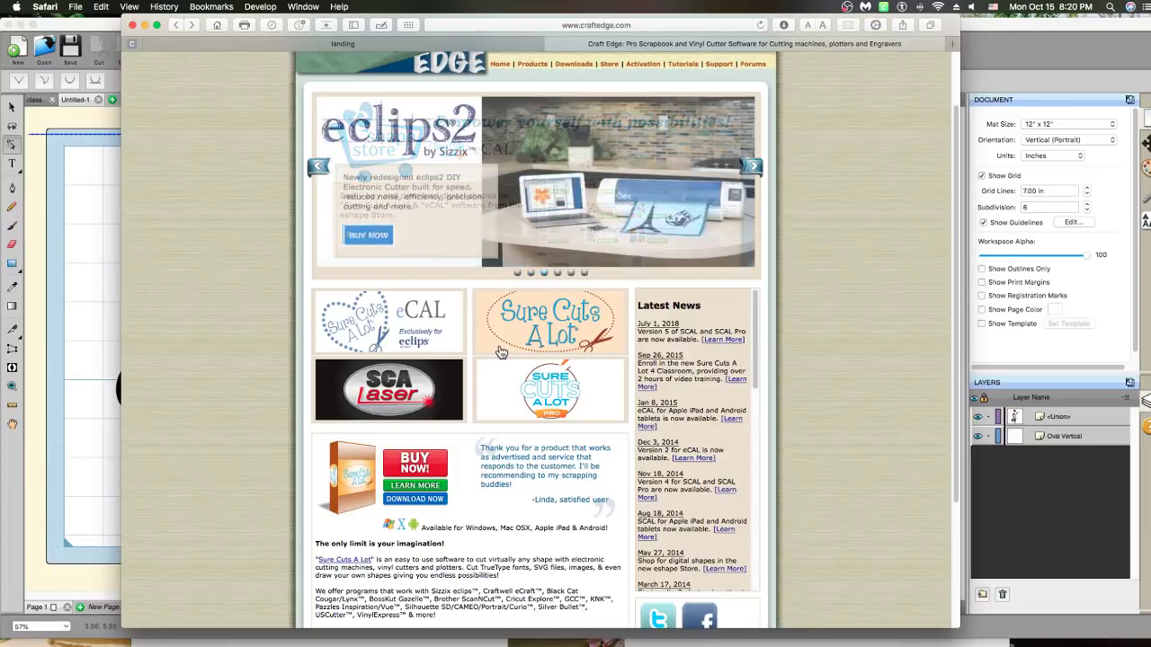
scroll(609, 79, up, 2)
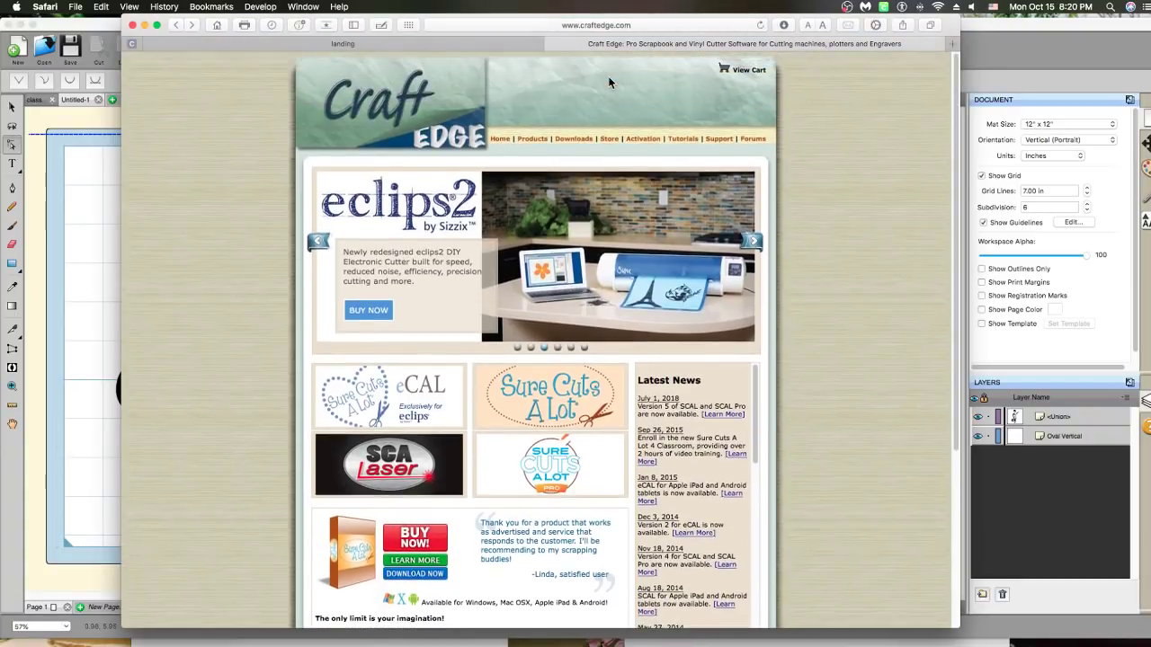
Open the Sure Cuts A Lot 5 download details, follow Learn More and read the What's New in Version 5 list
click(572, 140)
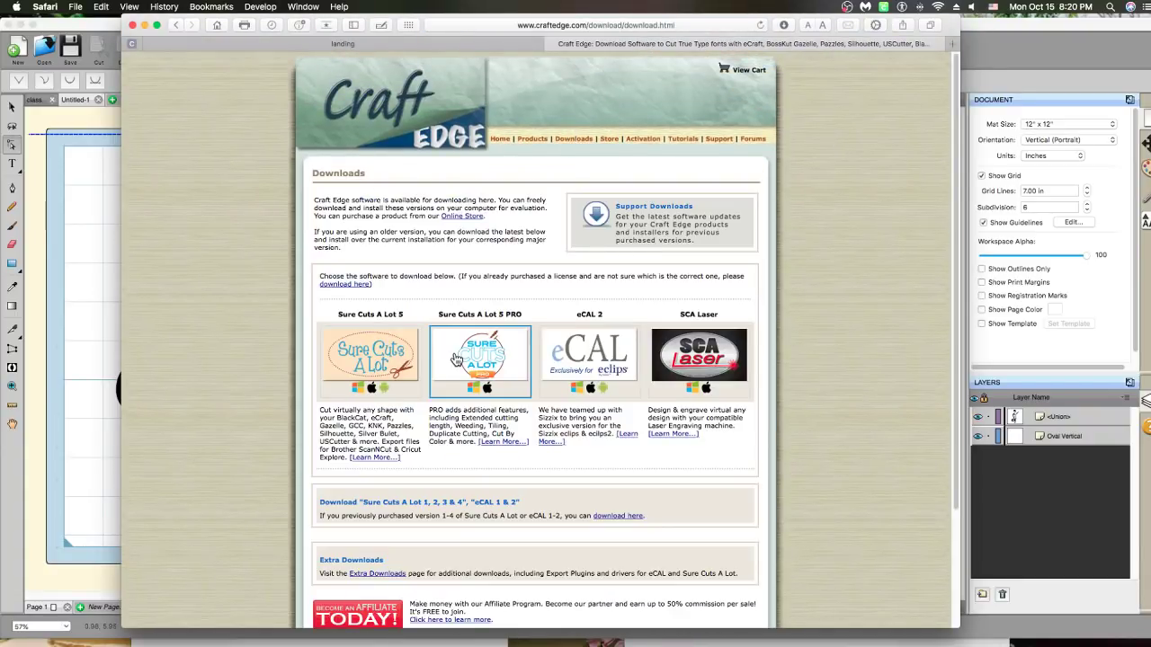
click(377, 356)
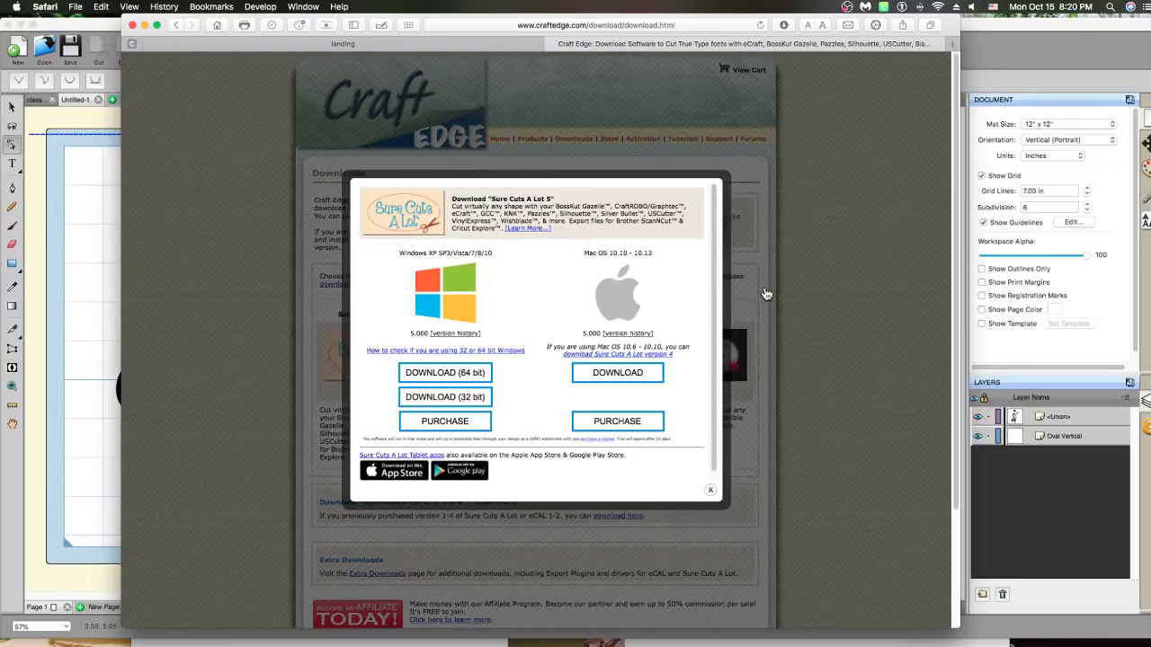
click(525, 230)
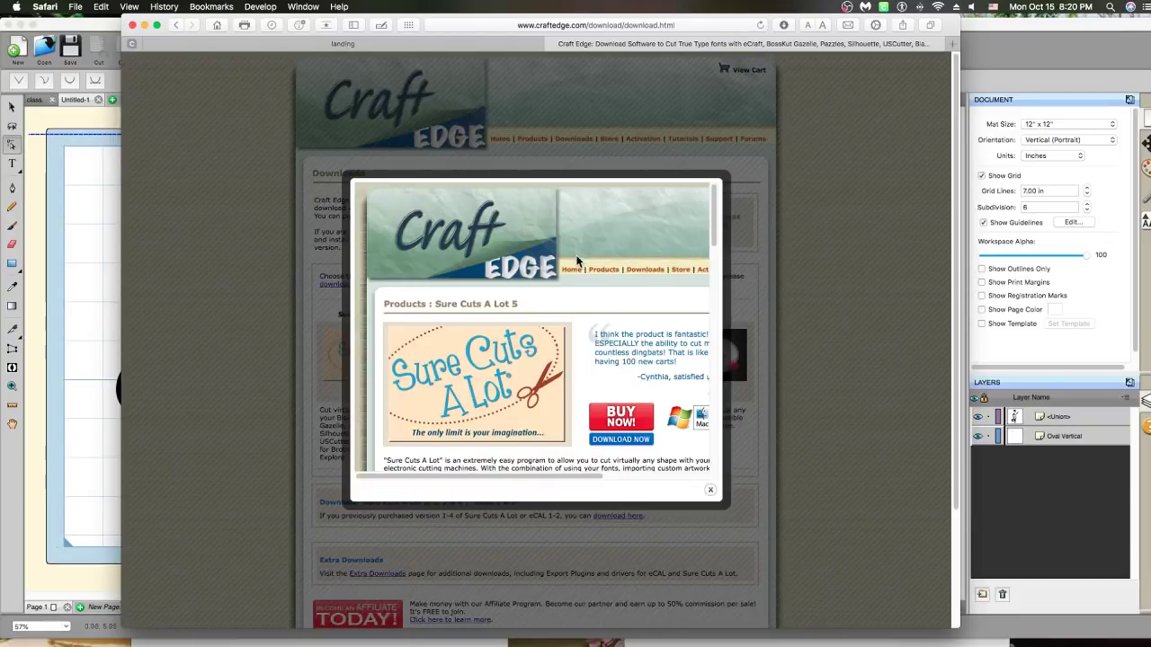
scroll(576, 260, down, 5)
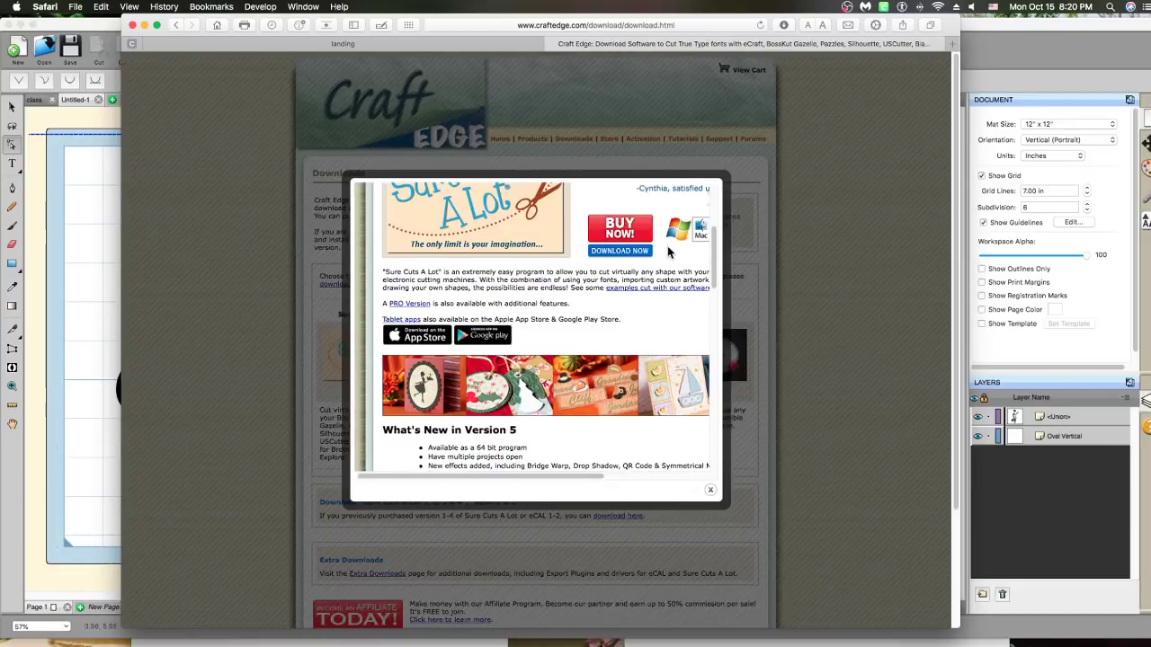
scroll(713, 258, down, 1)
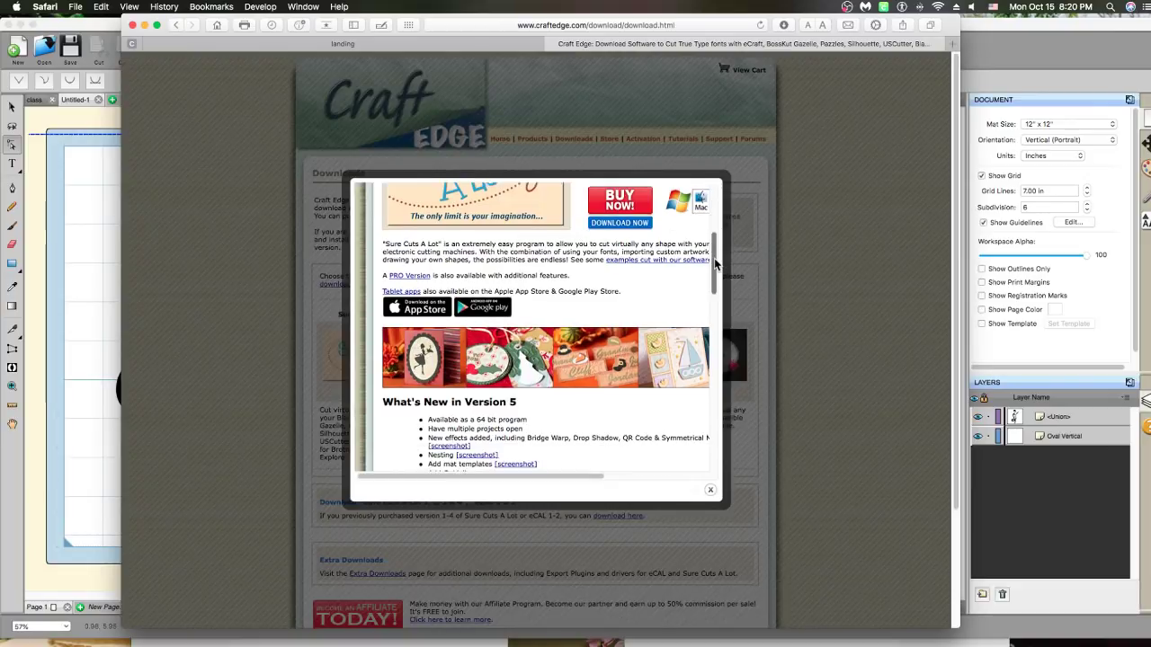
scroll(714, 258, down, 3)
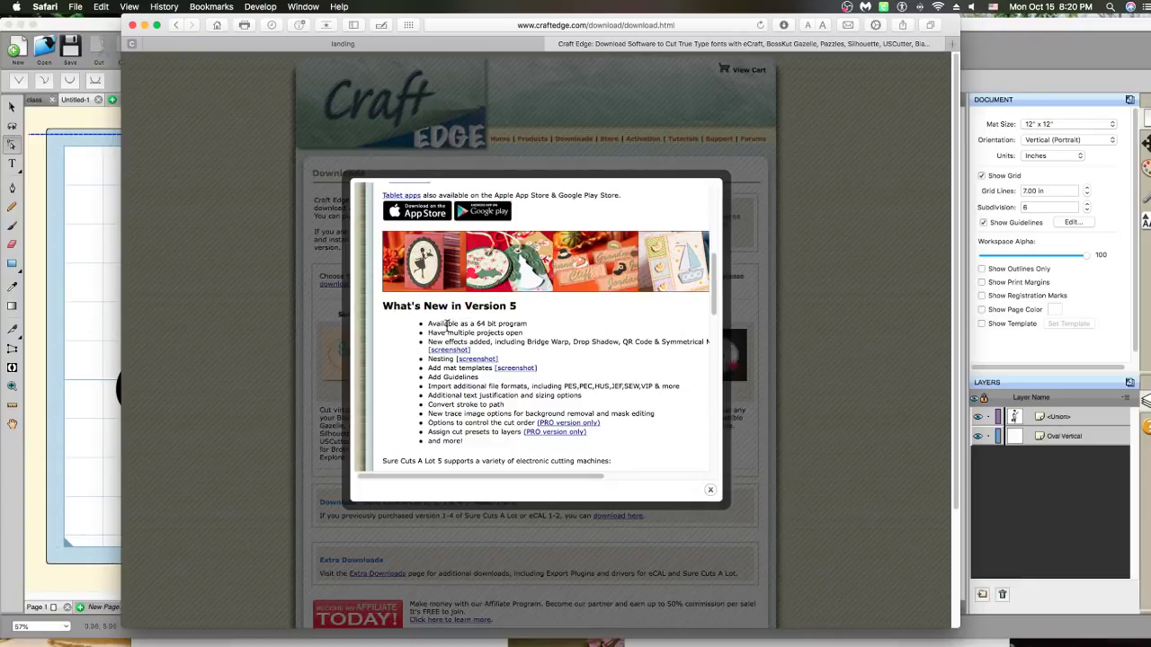
scroll(456, 323, down, 1)
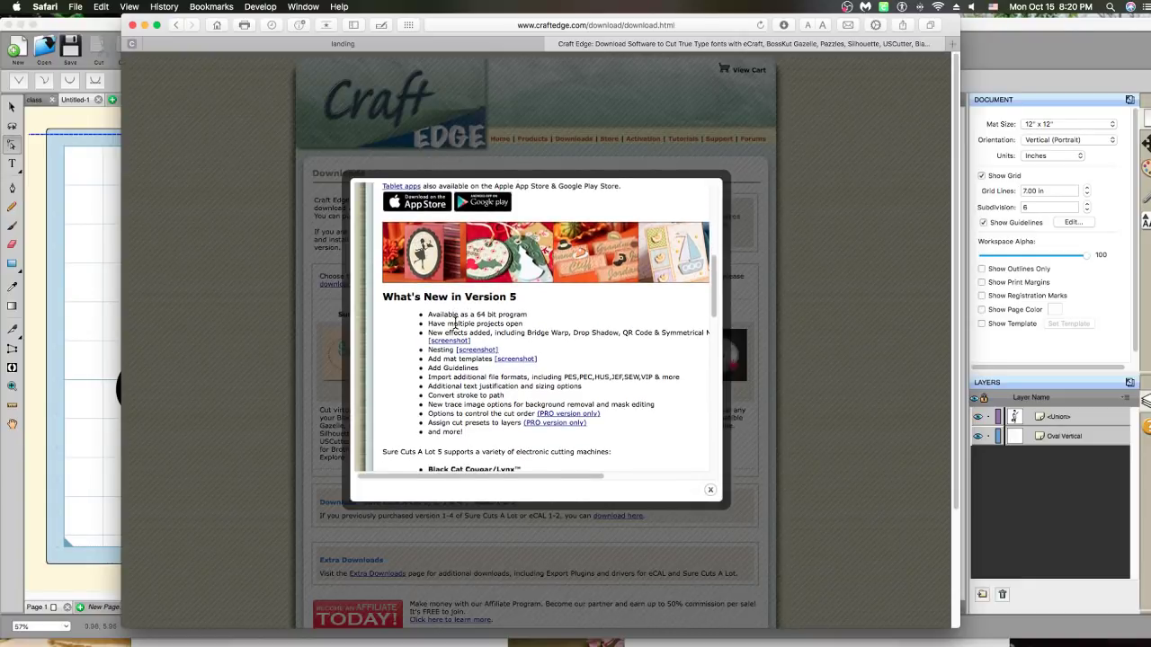
Read the What's New in Version 5 list, highlighting the new trace image options line, and close the overlay
scroll(531, 327, down, 1)
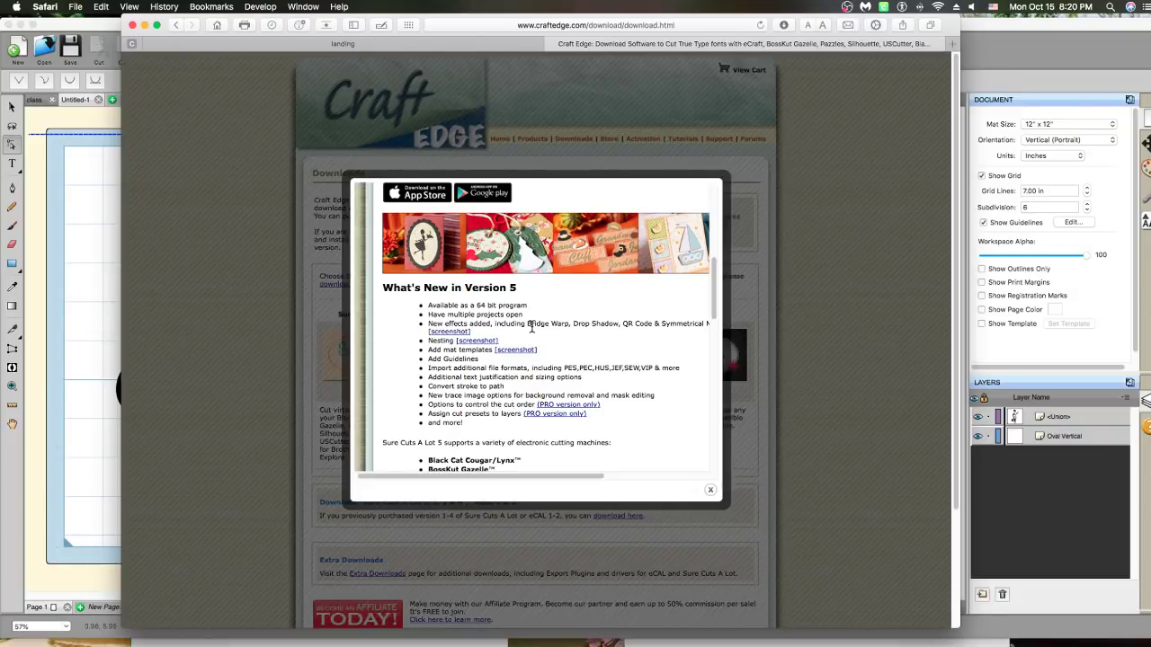
scroll(535, 324, right, 2)
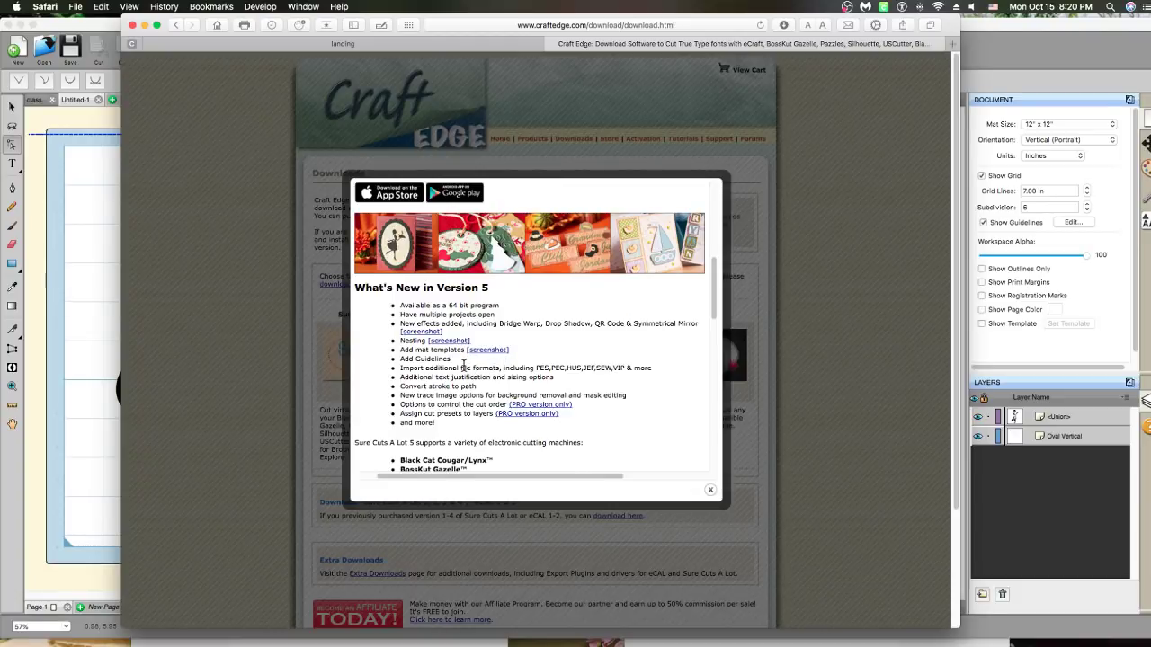
scroll(464, 364, down, 2)
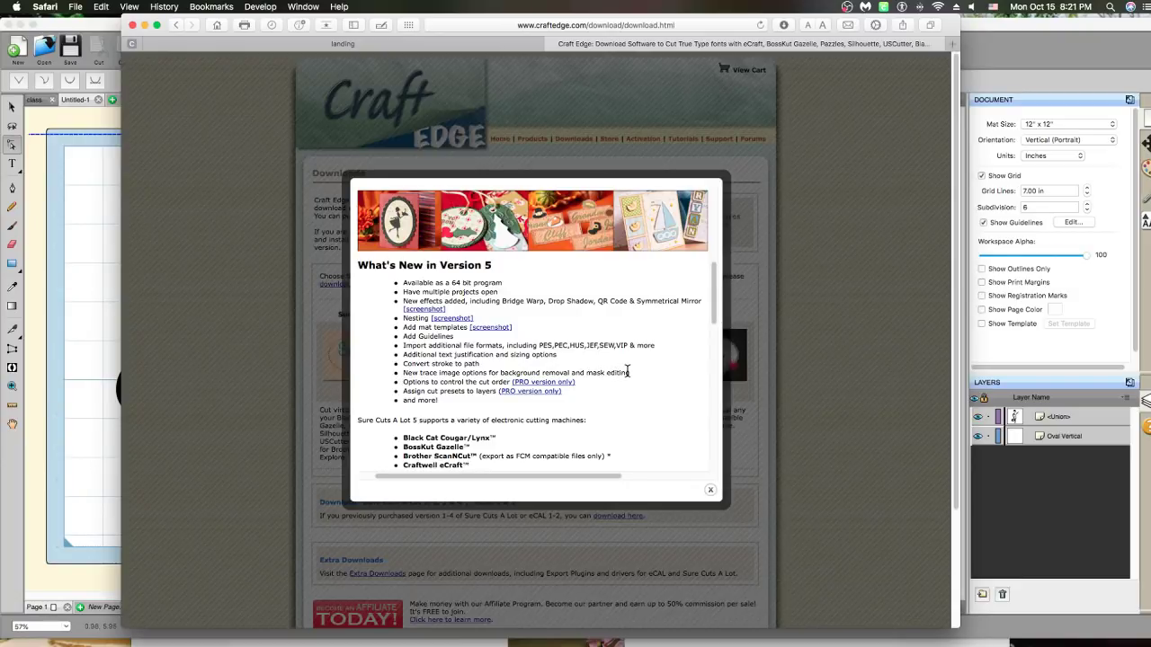
drag(627, 371, 401, 373)
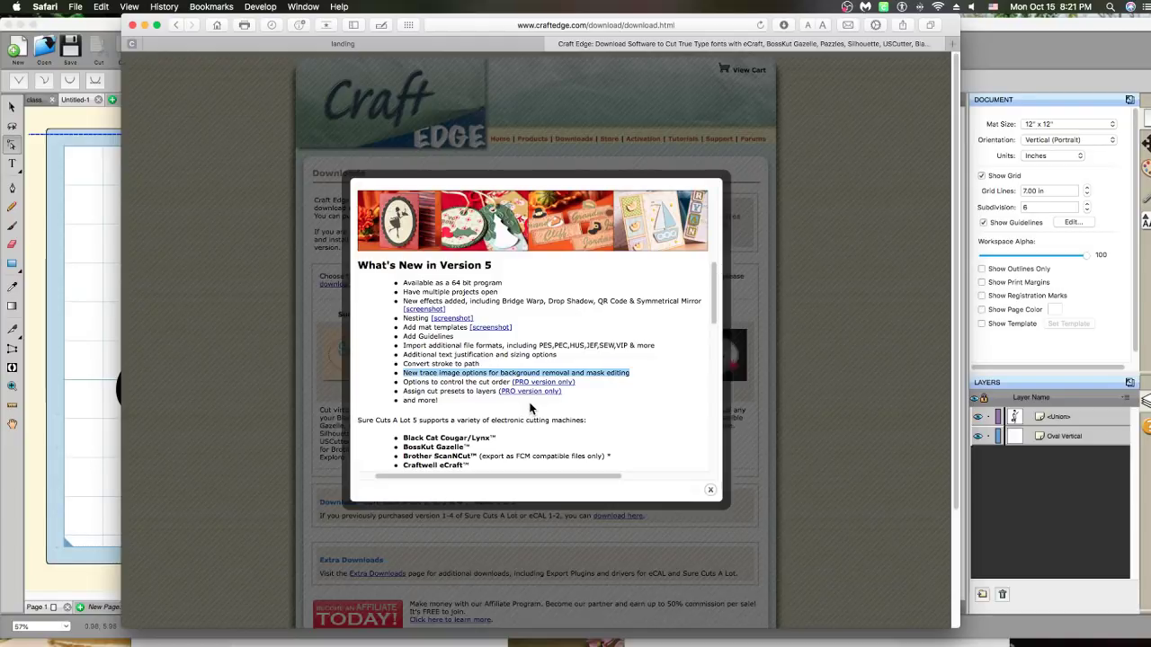
scroll(530, 409, down, 1)
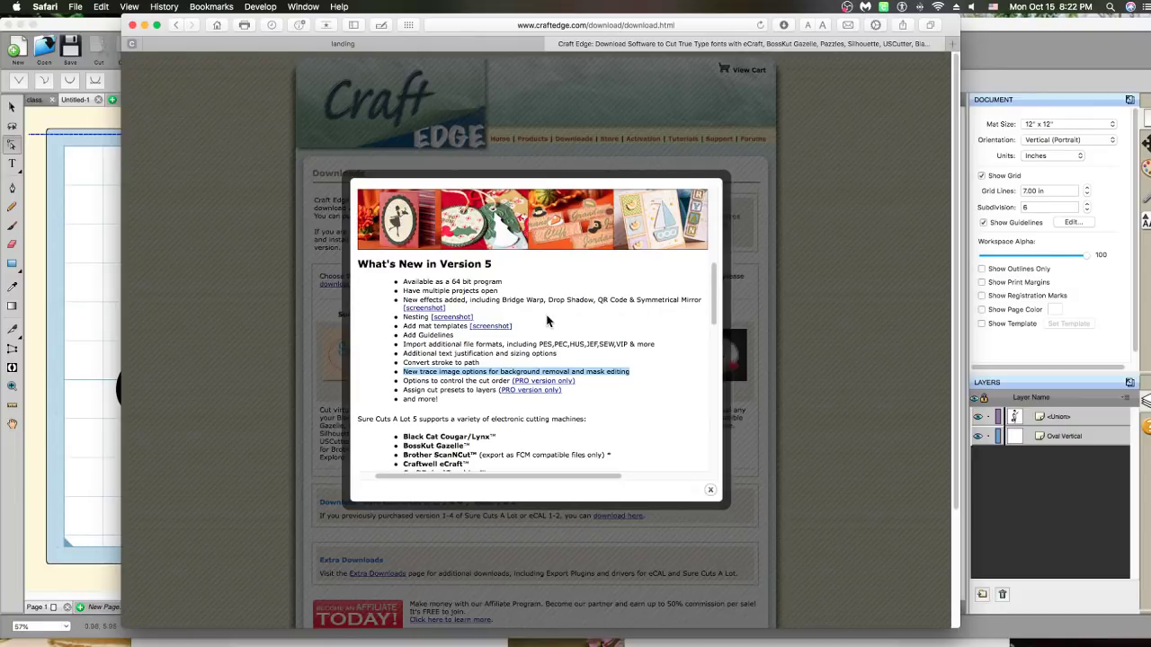
click(514, 369)
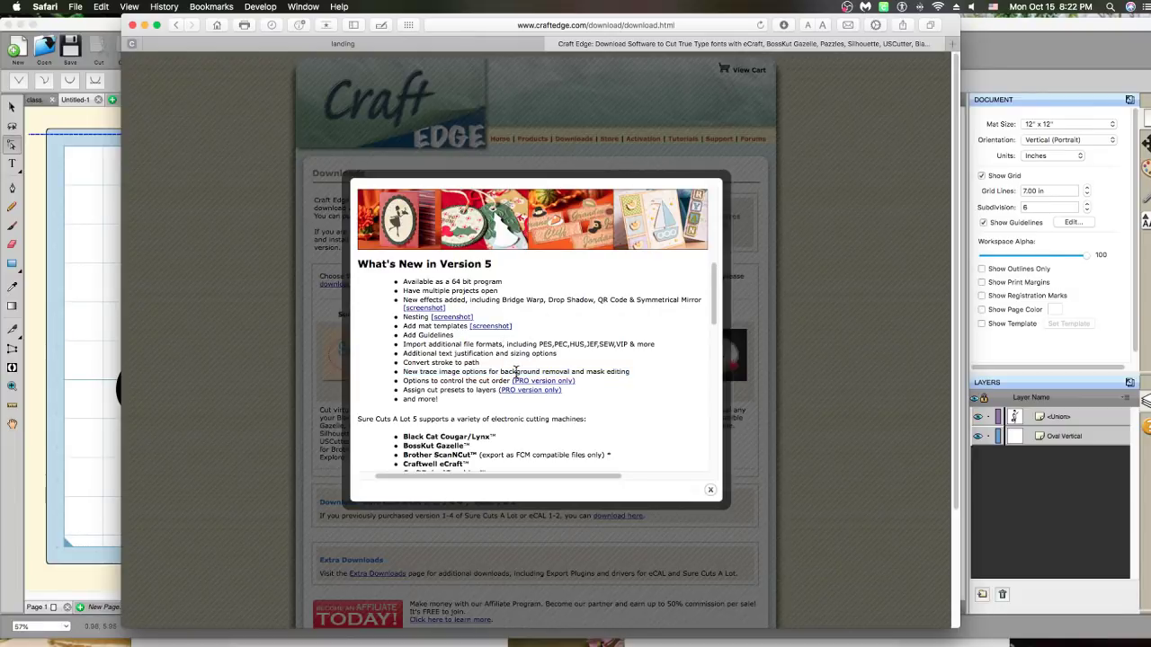
drag(480, 370, 627, 371)
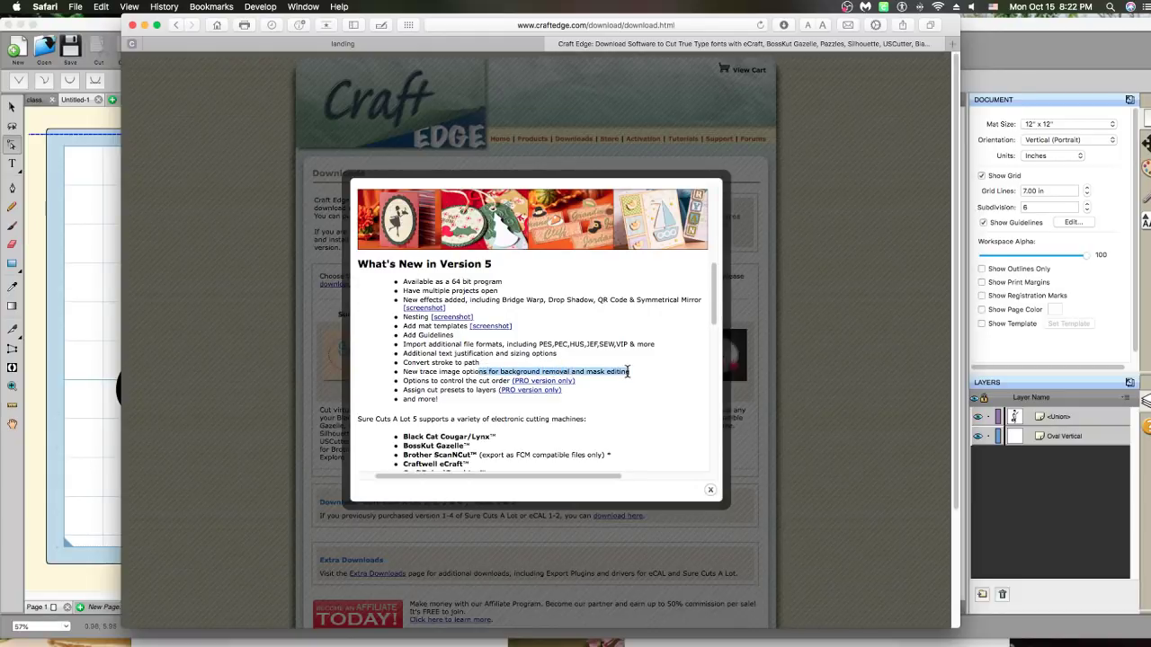
click(627, 371)
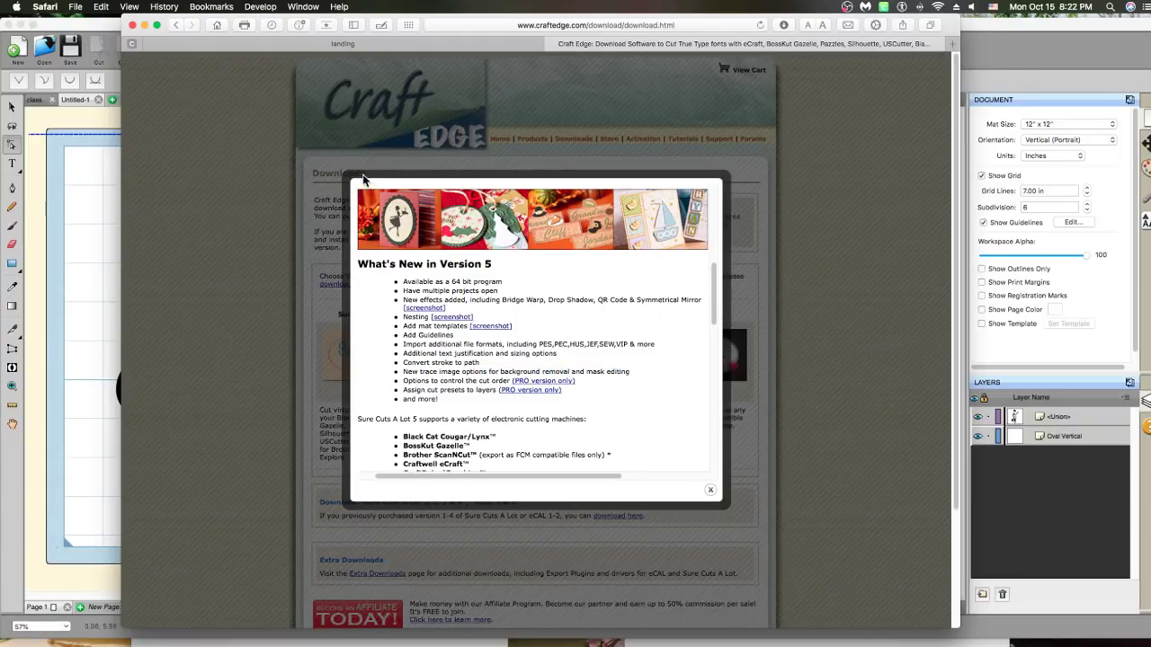
click(765, 170)
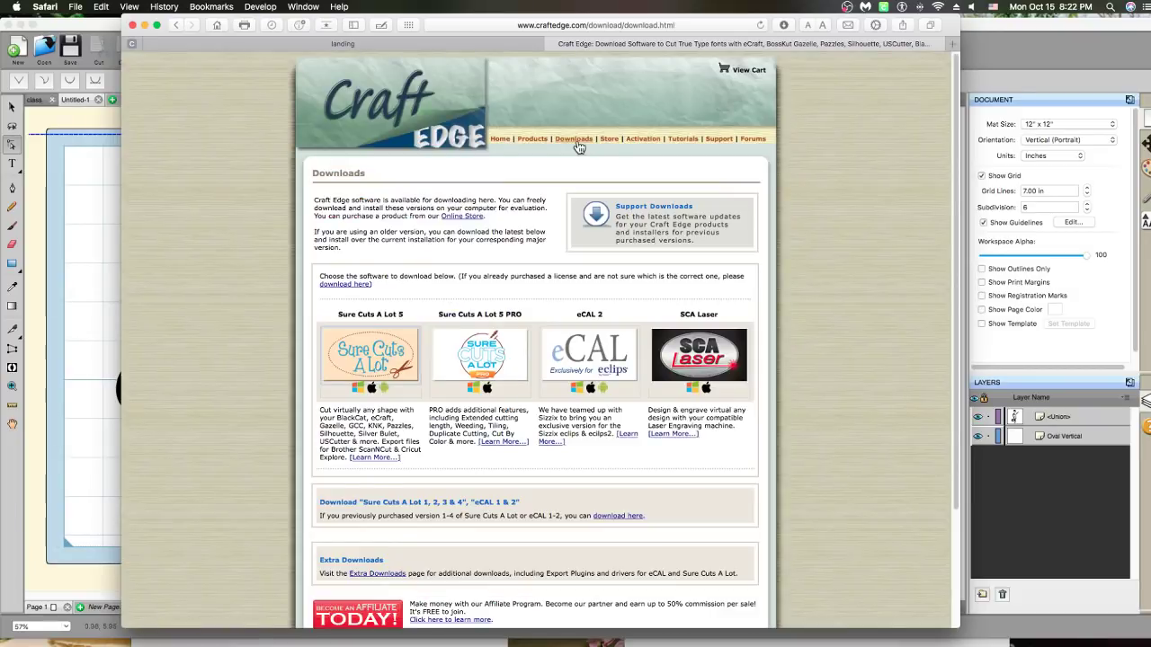
Open the written tutorials for Sure Cuts A Lot v5 and skim the Installation and General topics
click(683, 139)
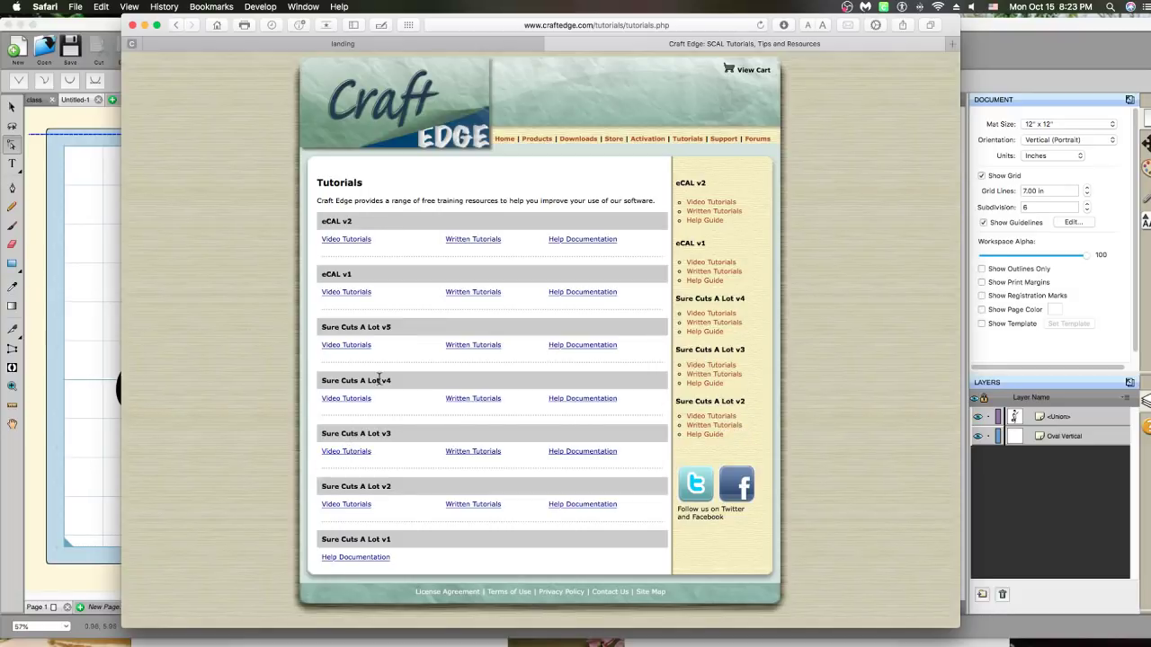
click(470, 349)
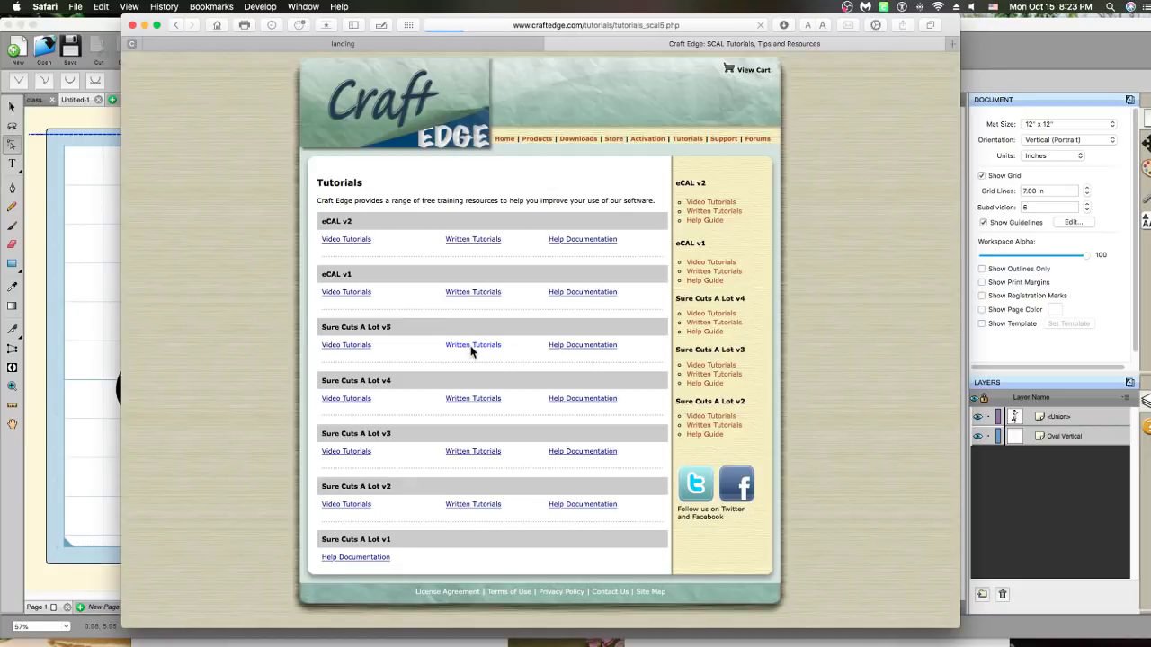
scroll(414, 445, down, 3)
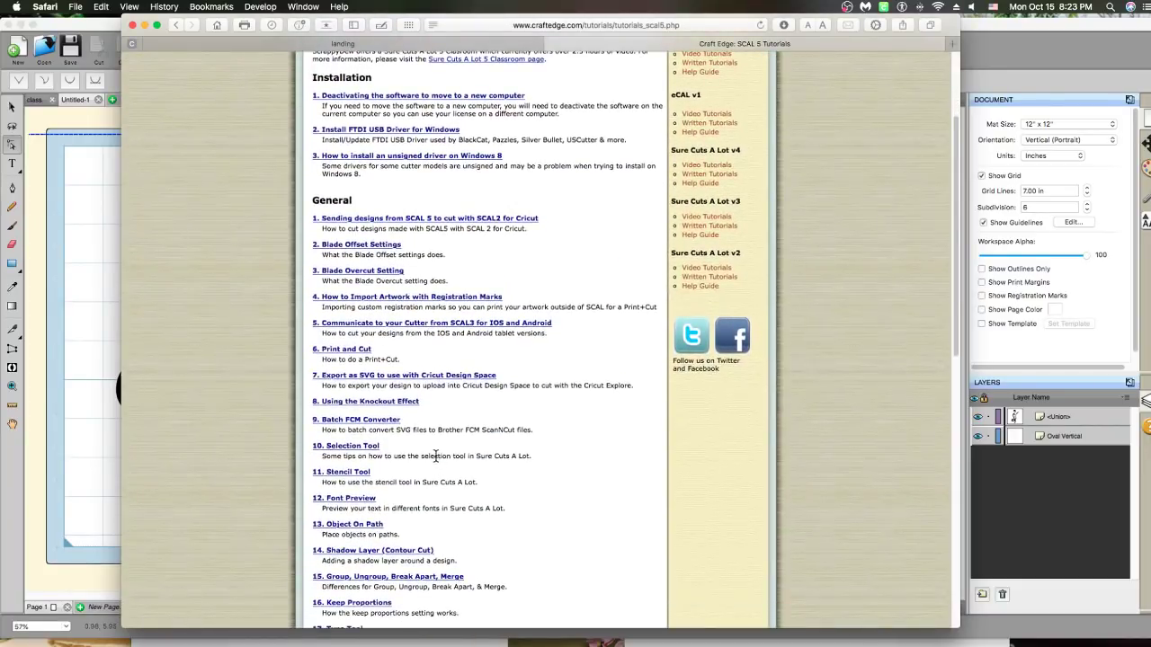
scroll(435, 456, down, 3)
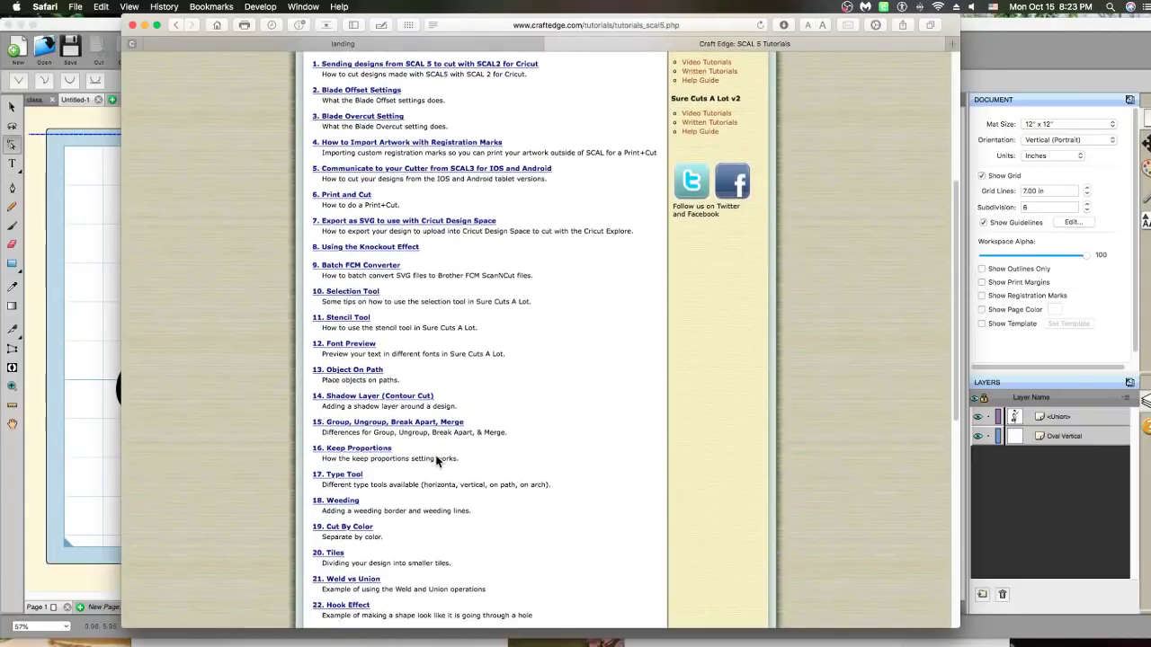
scroll(435, 460, down, 2)
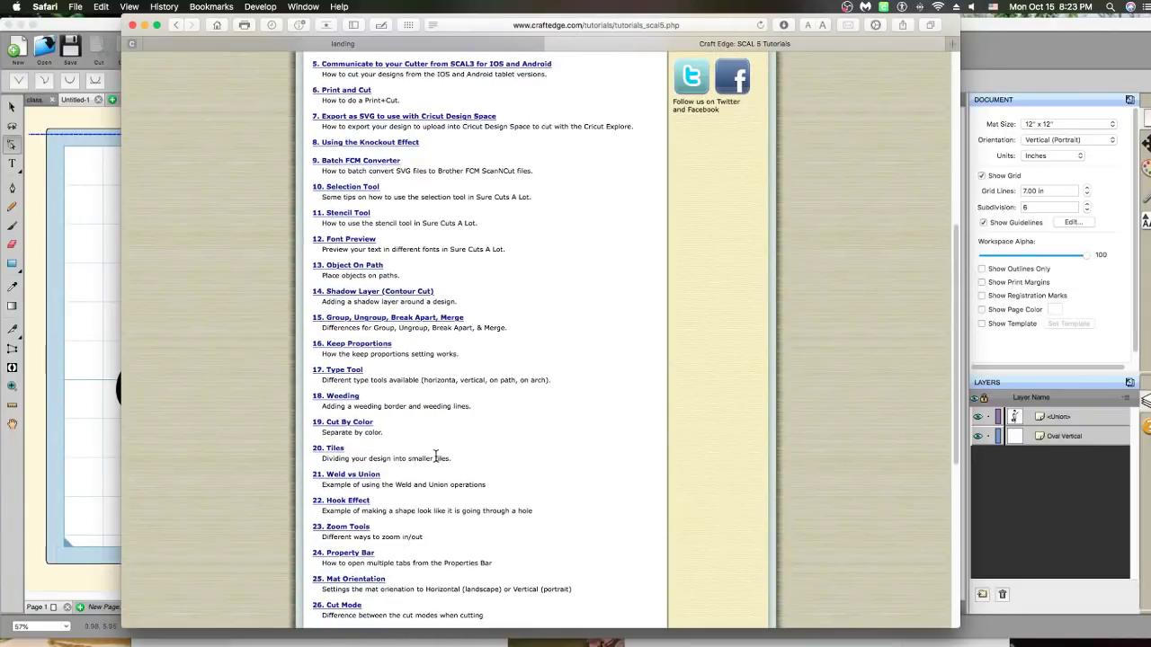
scroll(435, 457, down, 3)
scroll(436, 459, up, 3)
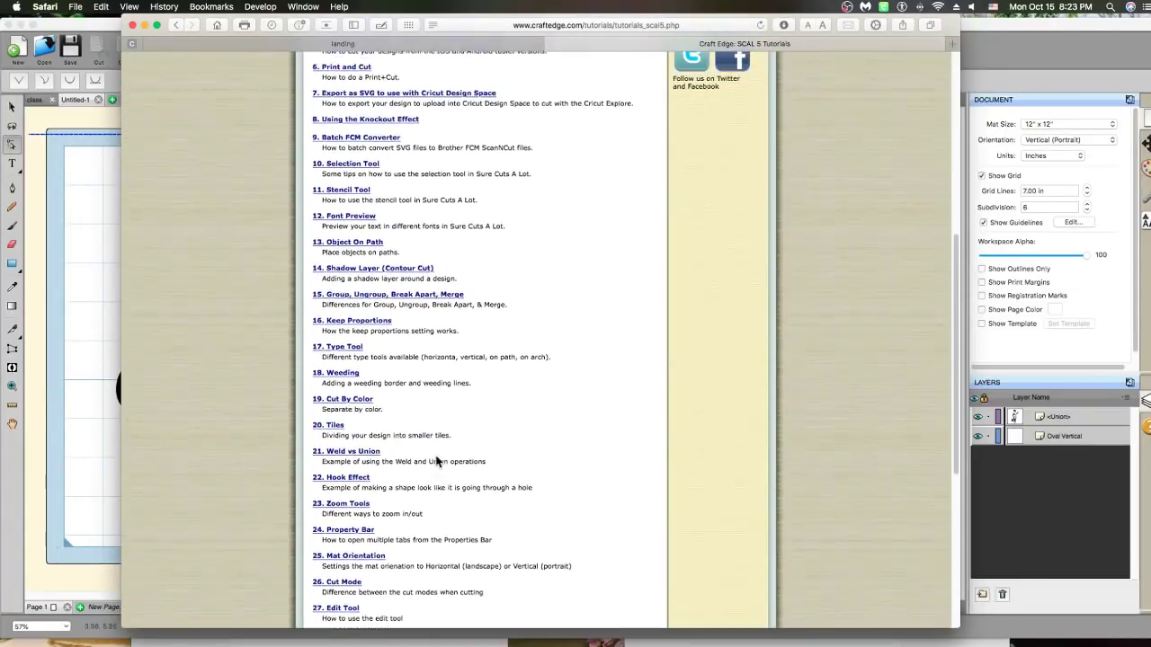
scroll(436, 460, up, 2)
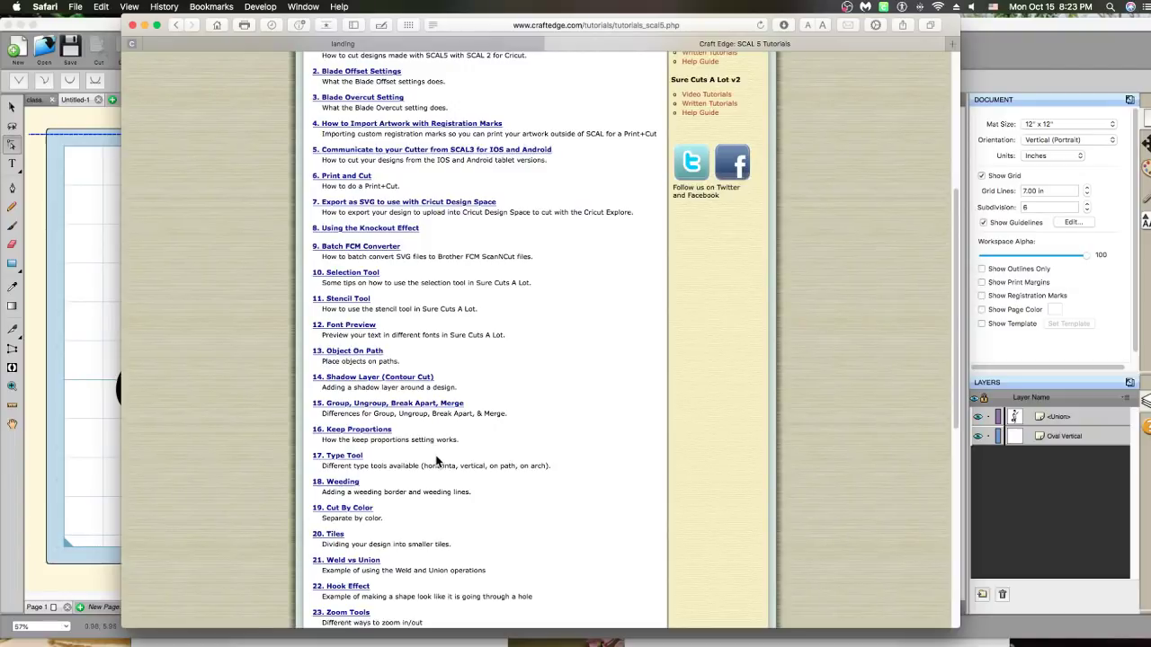
scroll(436, 460, up, 3)
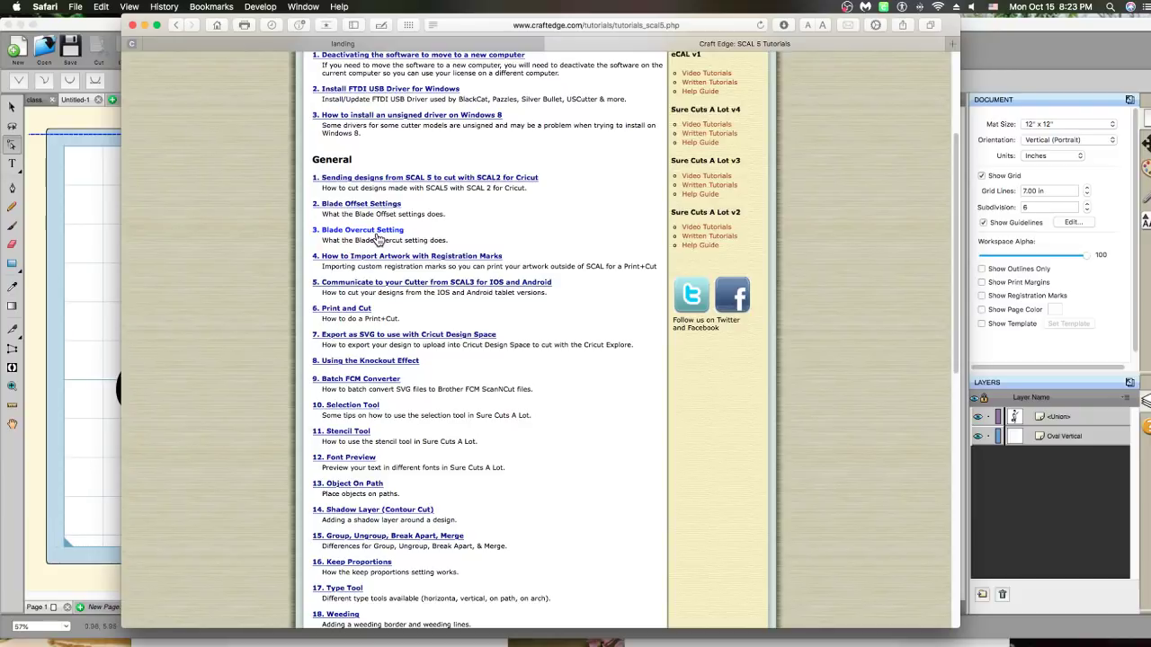
scroll(368, 270, down, 1)
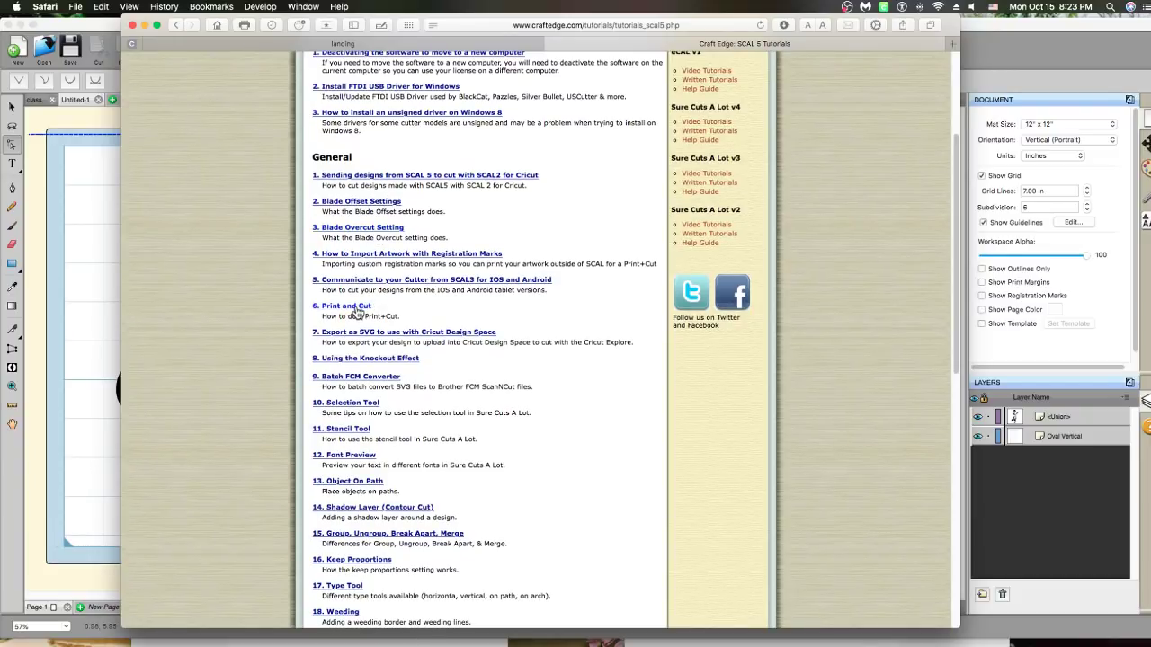
Read through the General tutorial topics in order, down to the Black Cat & Silver Bullet and Plugins sections
scroll(358, 312, down, 3)
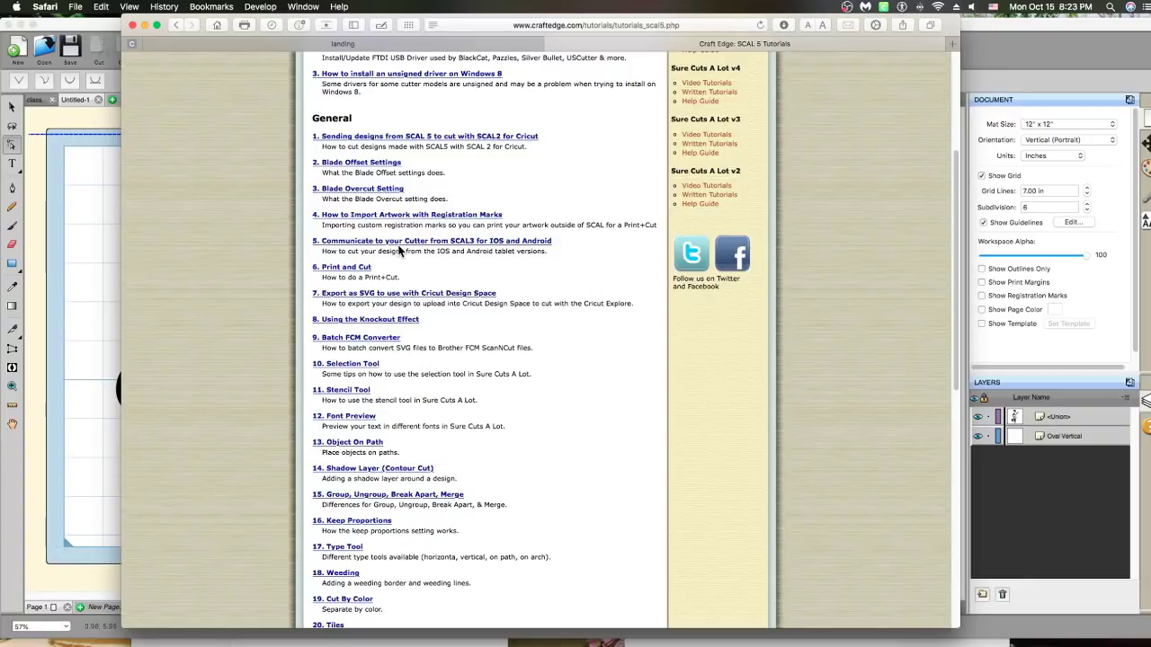
scroll(400, 251, down, 3)
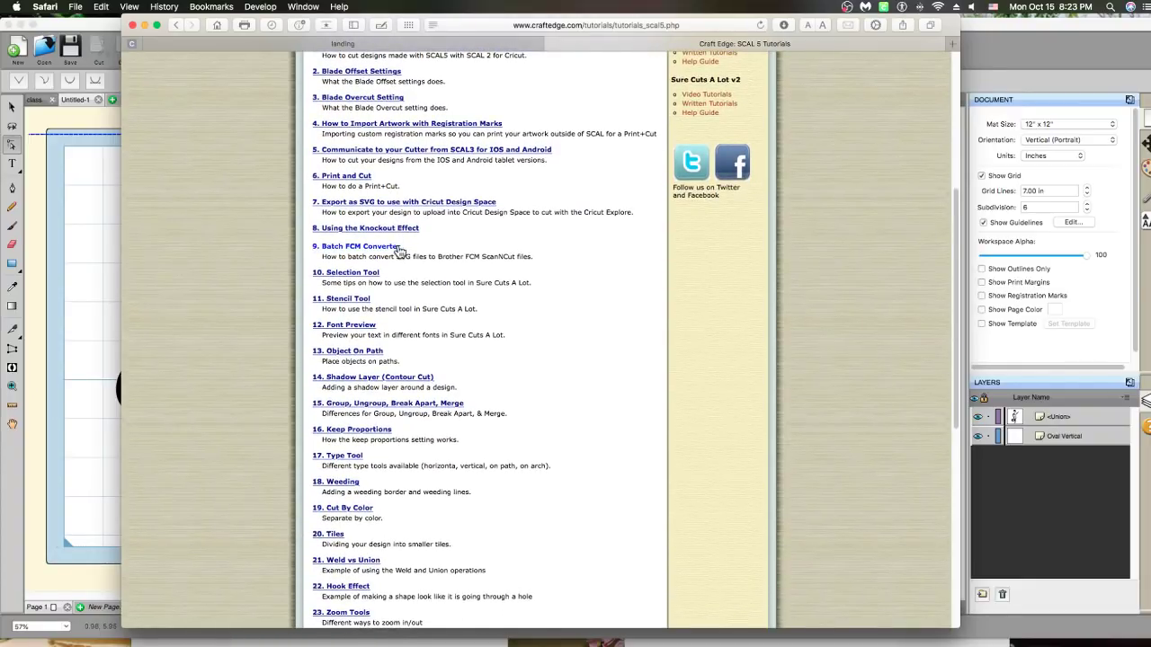
scroll(400, 251, down, 2)
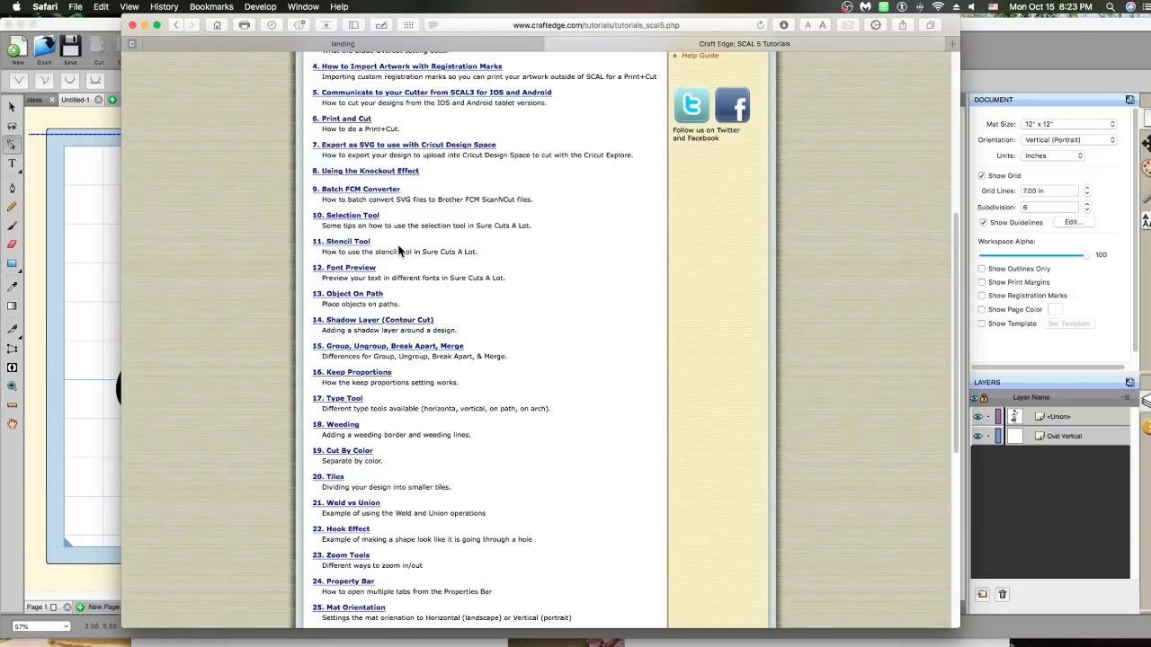
scroll(399, 251, down, 1)
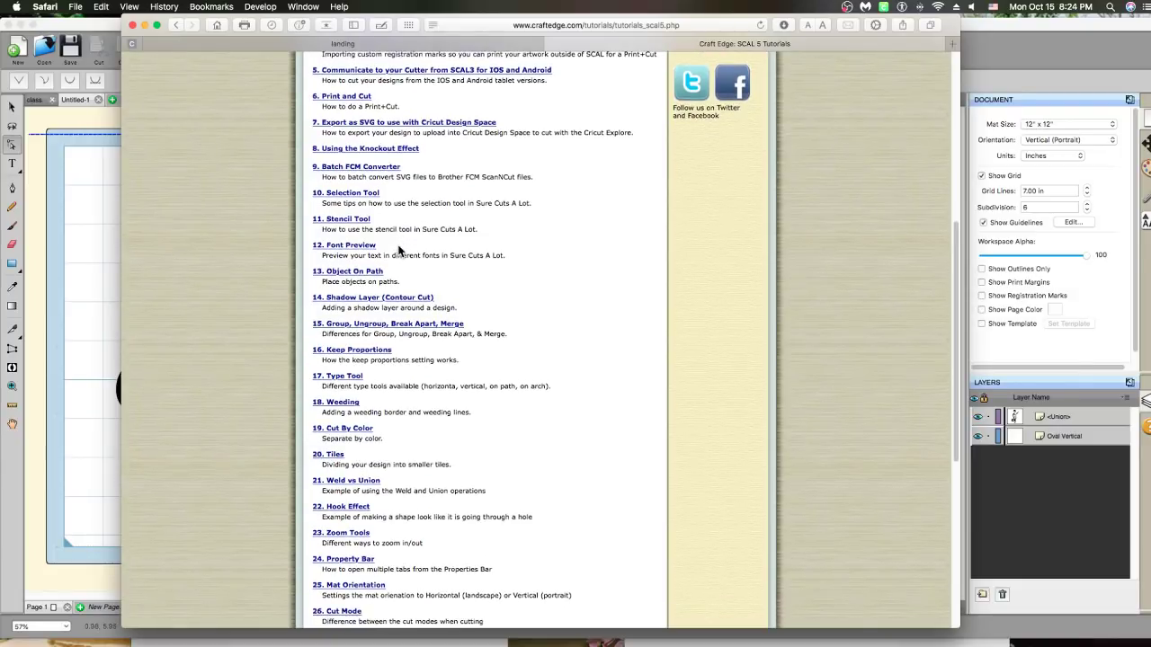
scroll(399, 251, down, 4)
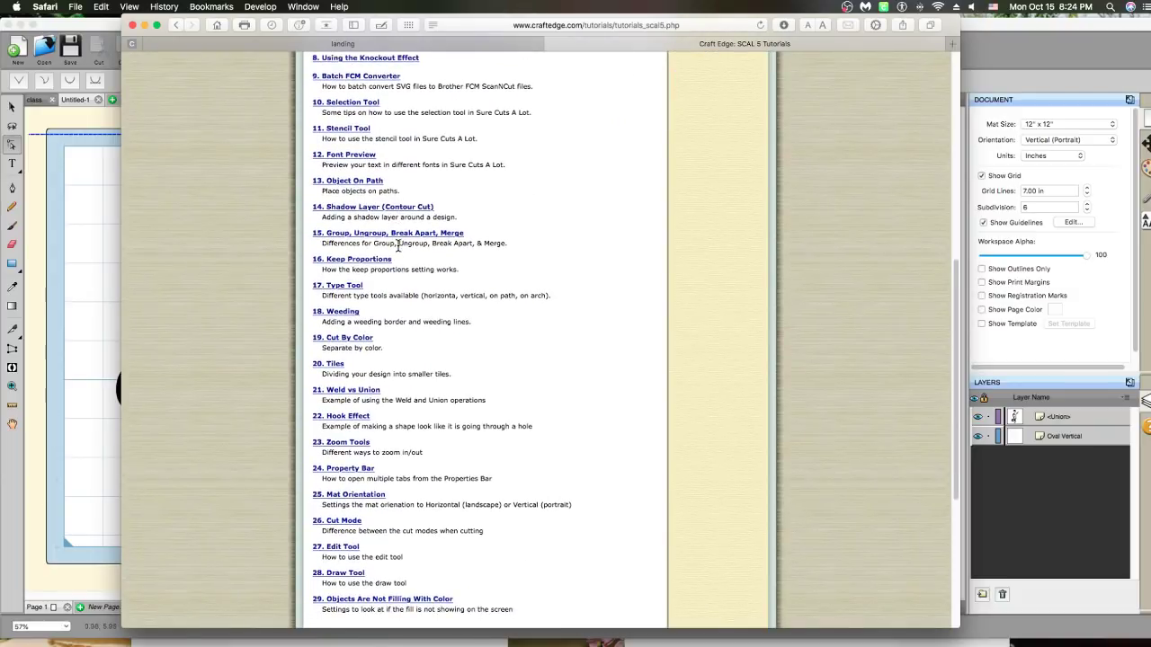
scroll(399, 245, down, 3)
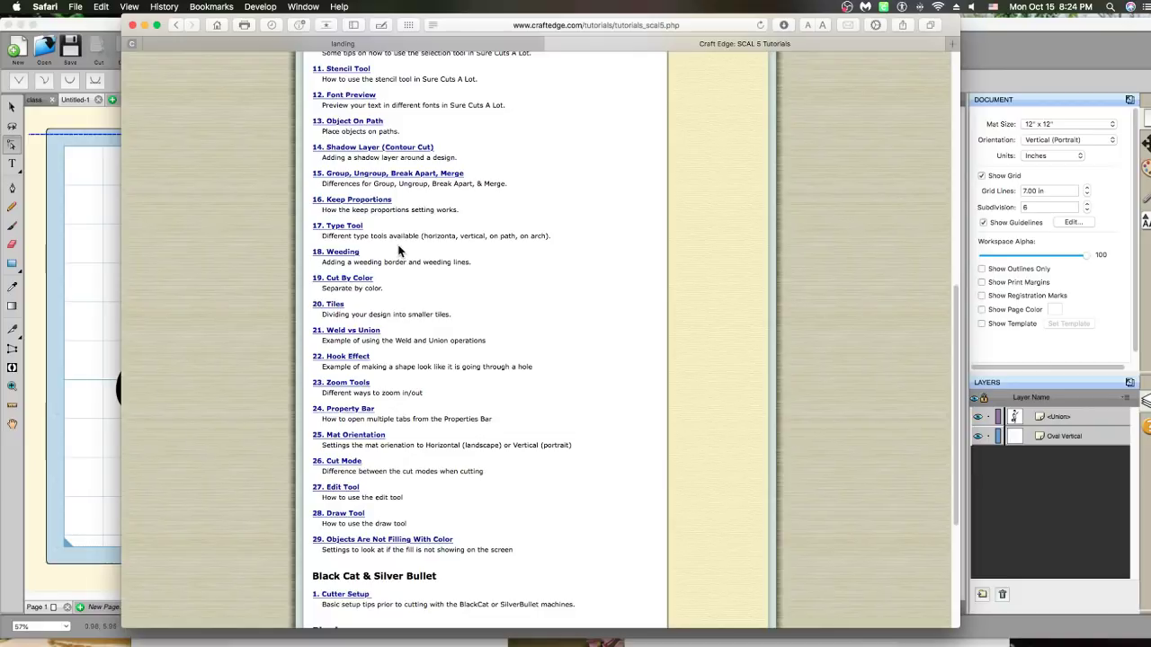
scroll(399, 250, down, 5)
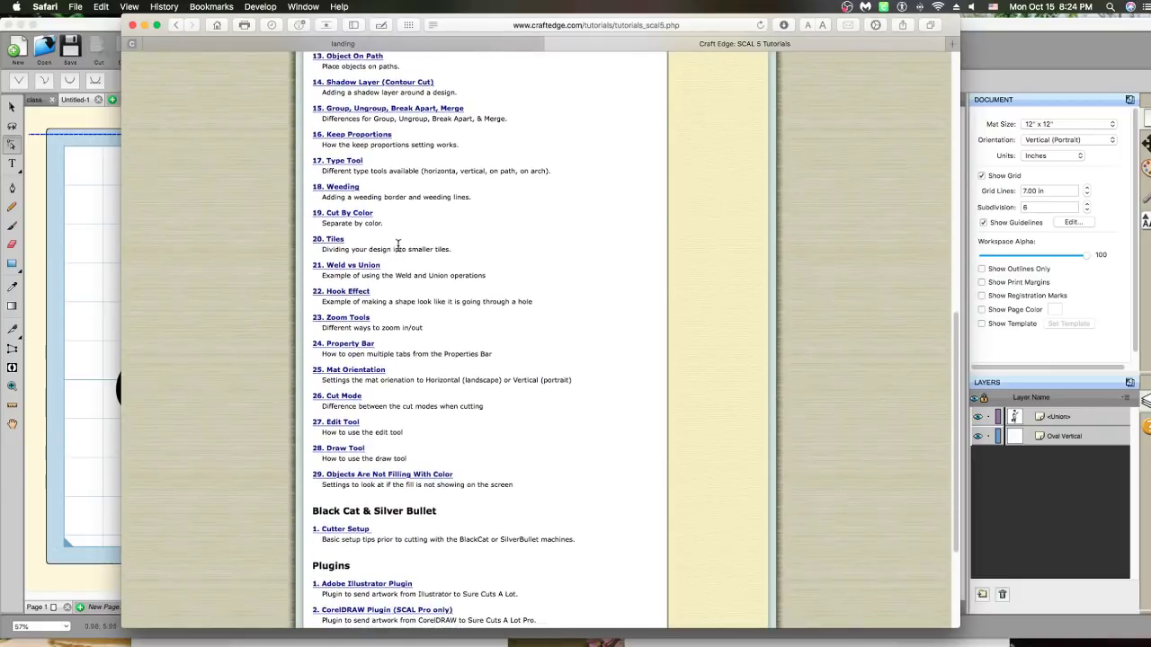
scroll(400, 249, down, 1)
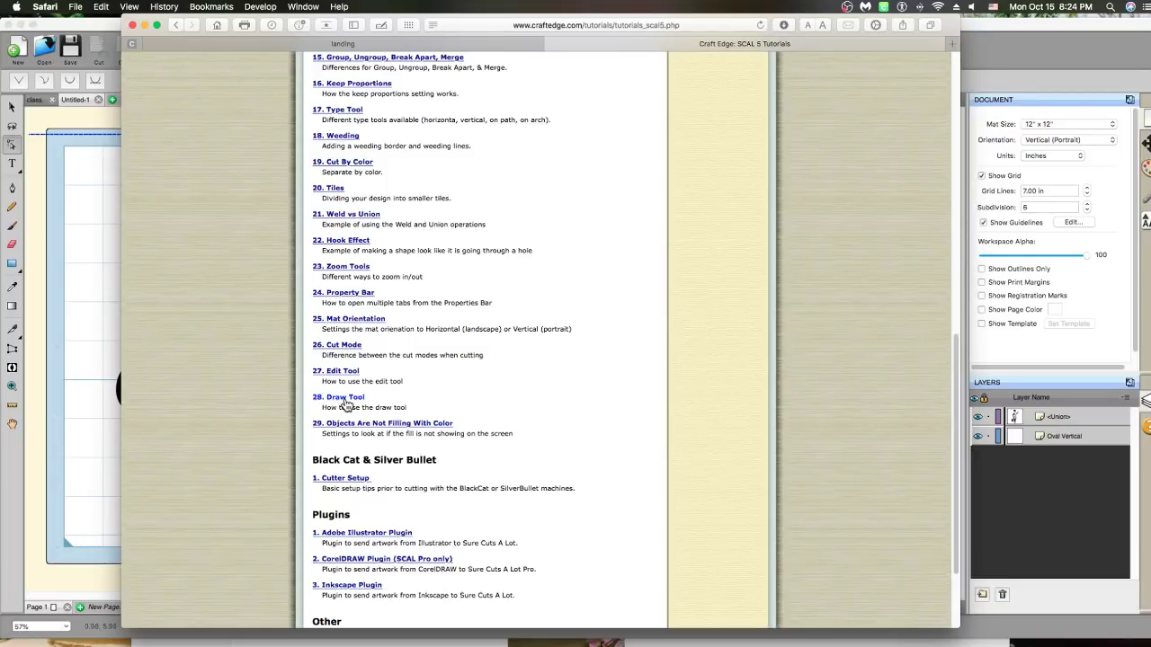
Open the Objects Are Not Filling With Color tutorial and read its checks on outlines, opacity, Workspace Alpha and open paths
click(381, 428)
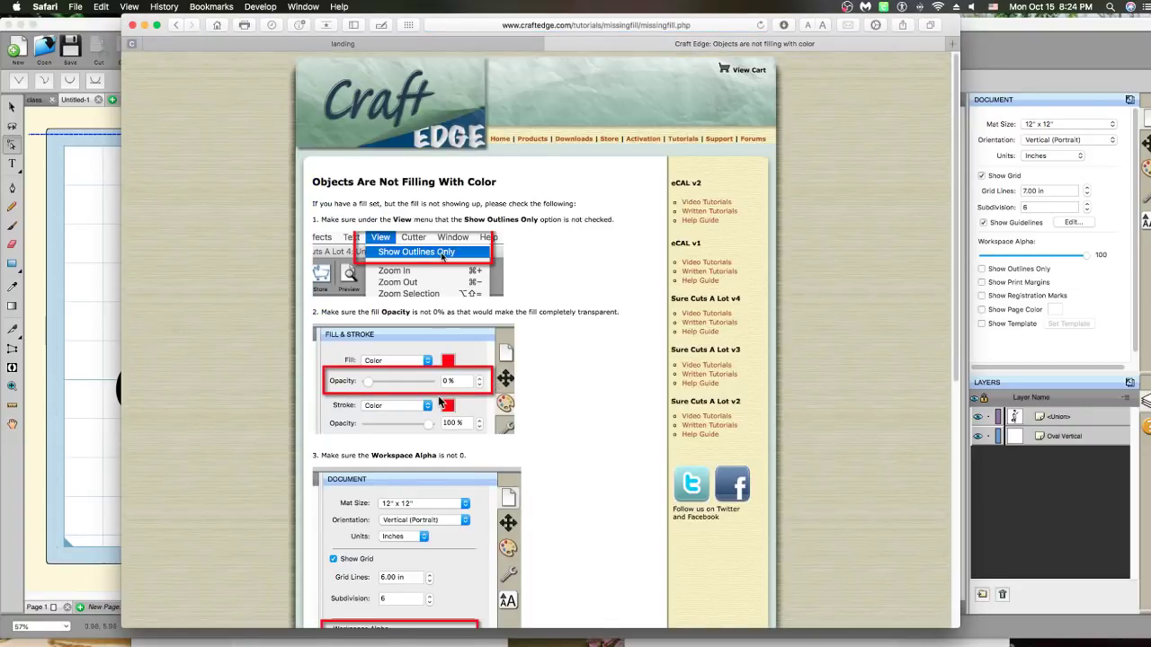
scroll(438, 402, down, 4)
scroll(439, 402, down, 4)
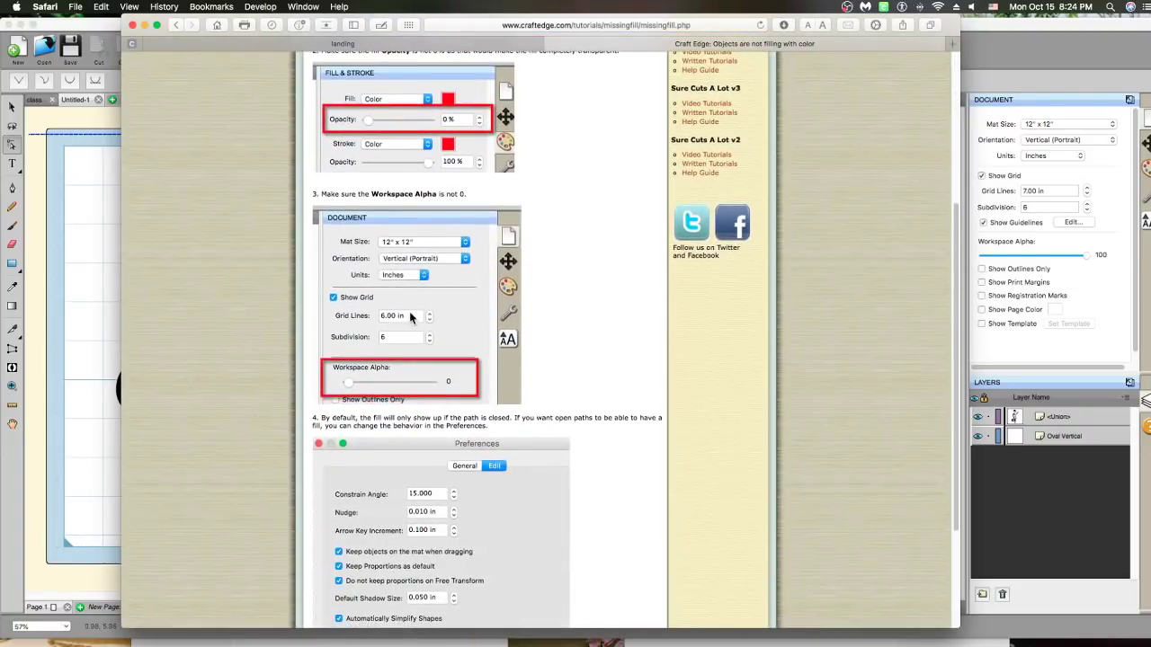
scroll(379, 404, down, 5)
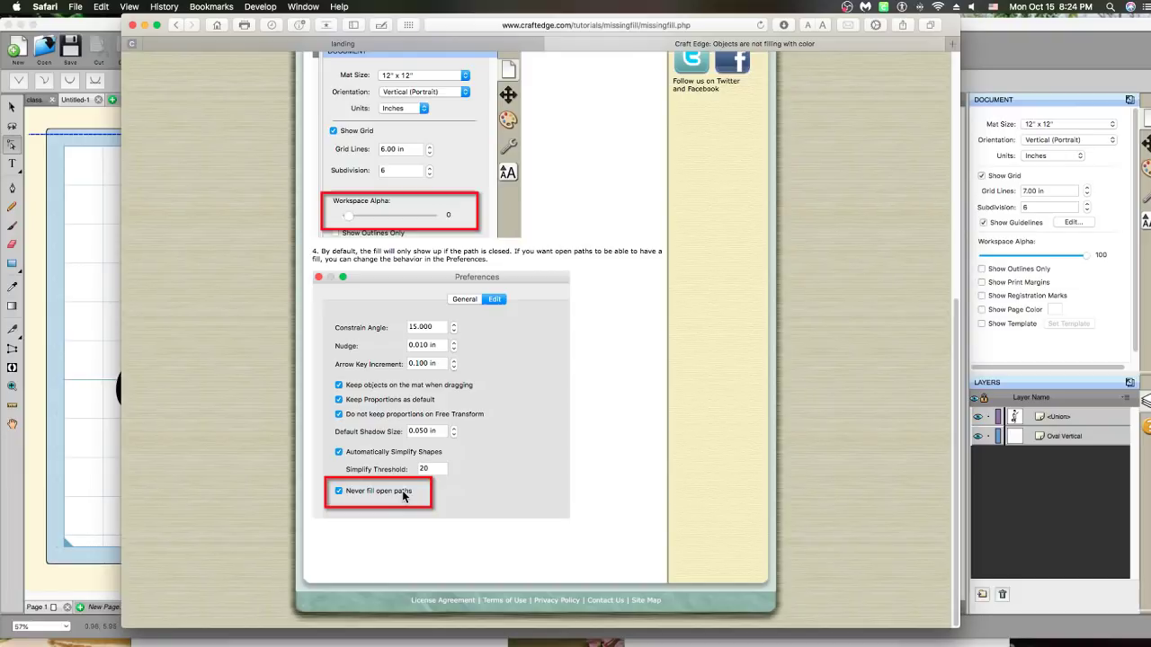
scroll(386, 415, up, 10)
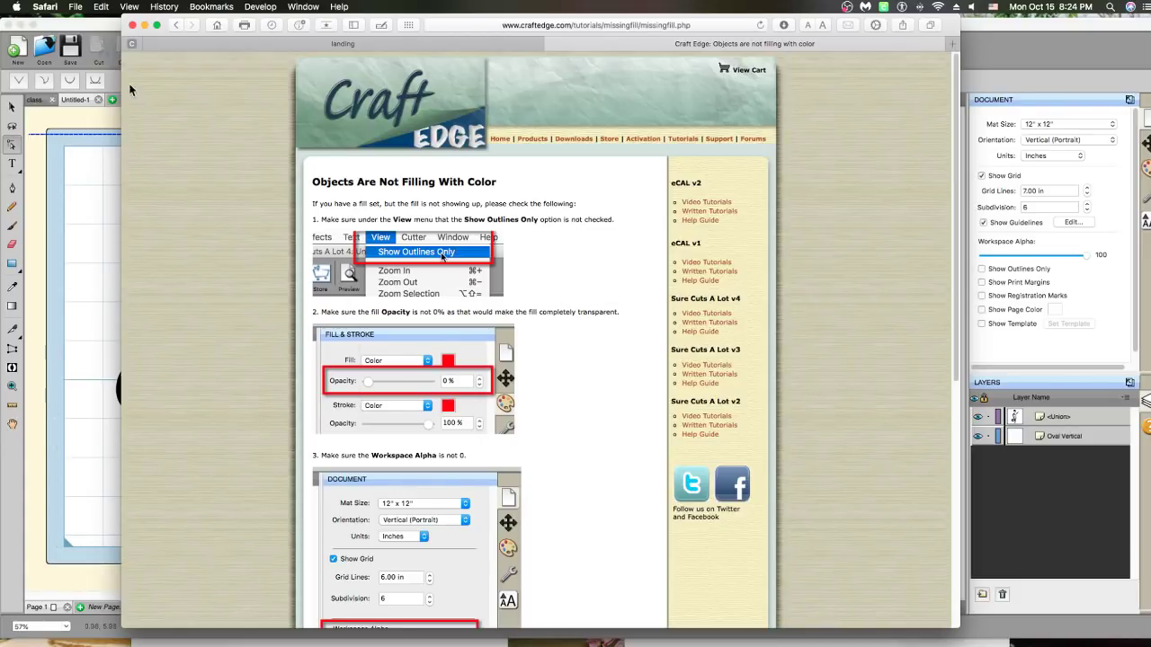
Switch back to Sure Cuts A Lot 5, view the library's Fonts and Projects, close the library and activate the selection tool
click(80, 147)
click(375, 250)
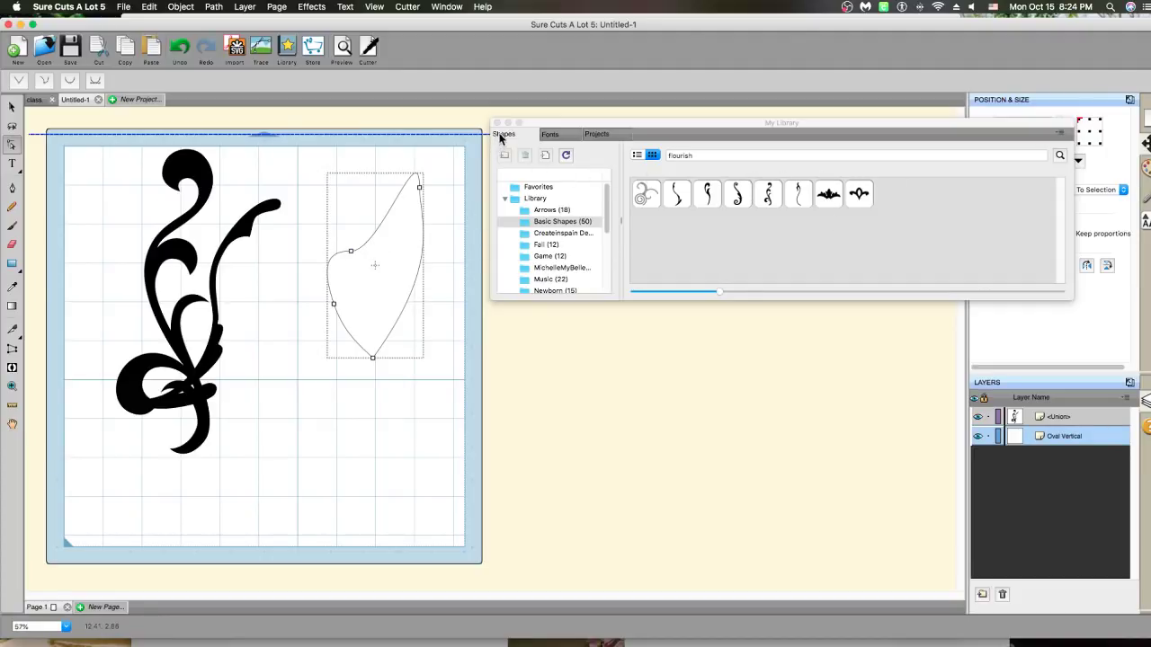
click(545, 136)
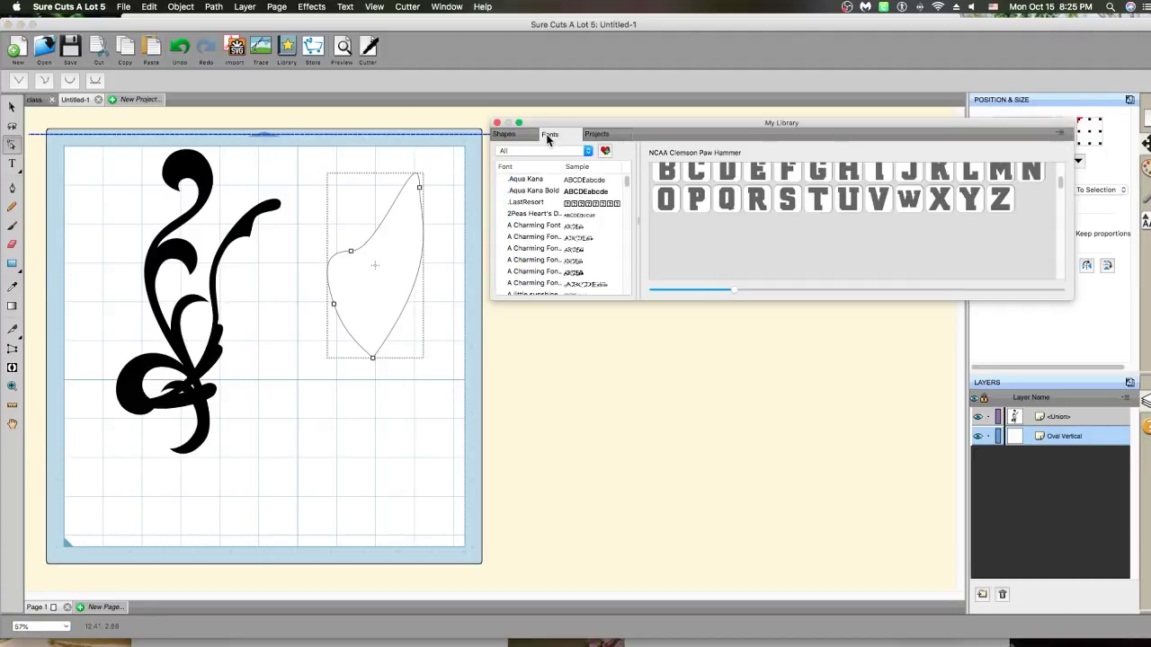
click(601, 139)
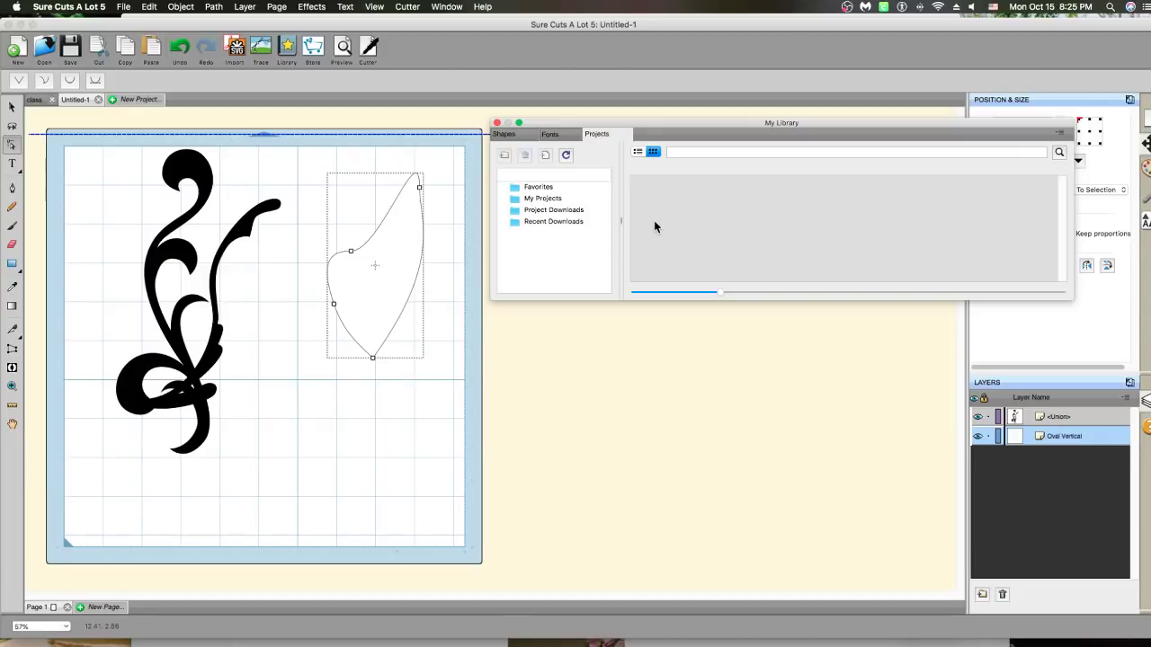
click(496, 123)
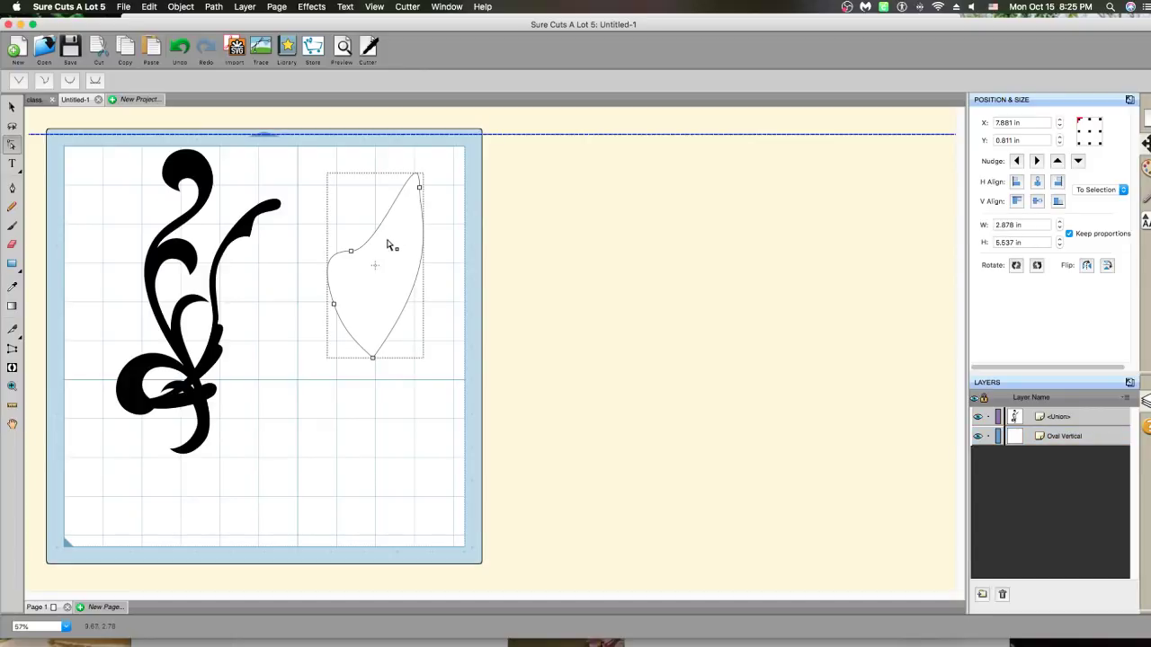
click(12, 107)
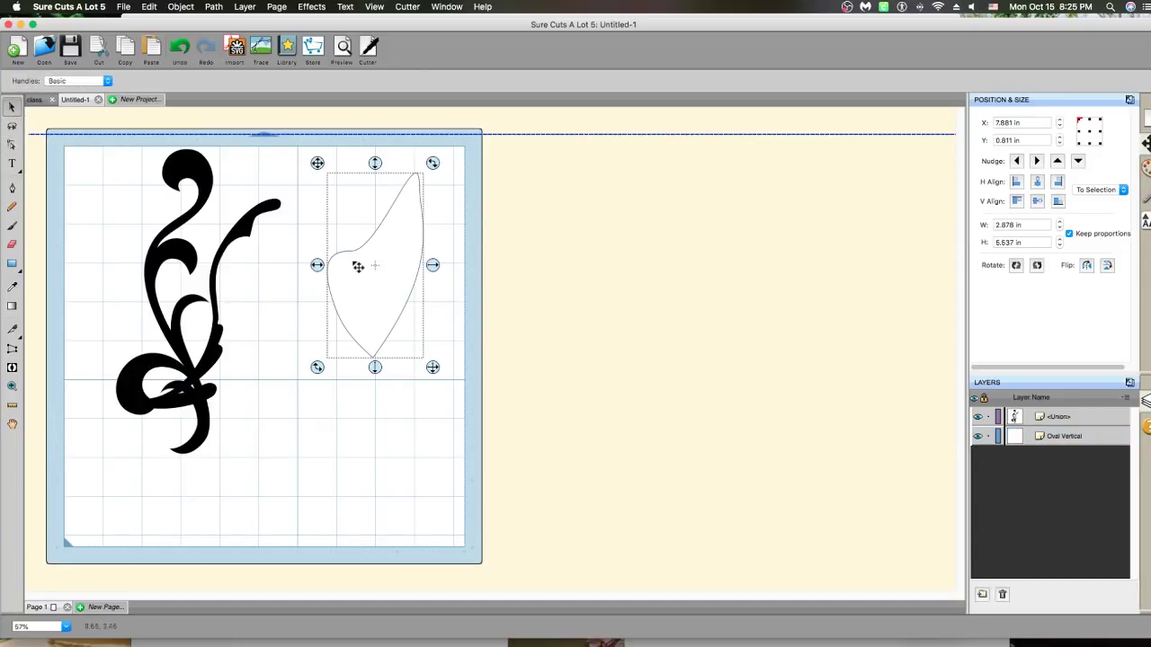
Delete the Oval Vertical shape and the black flourish so the mat is empty
key(Delete)
click(233, 242)
key(Delete)
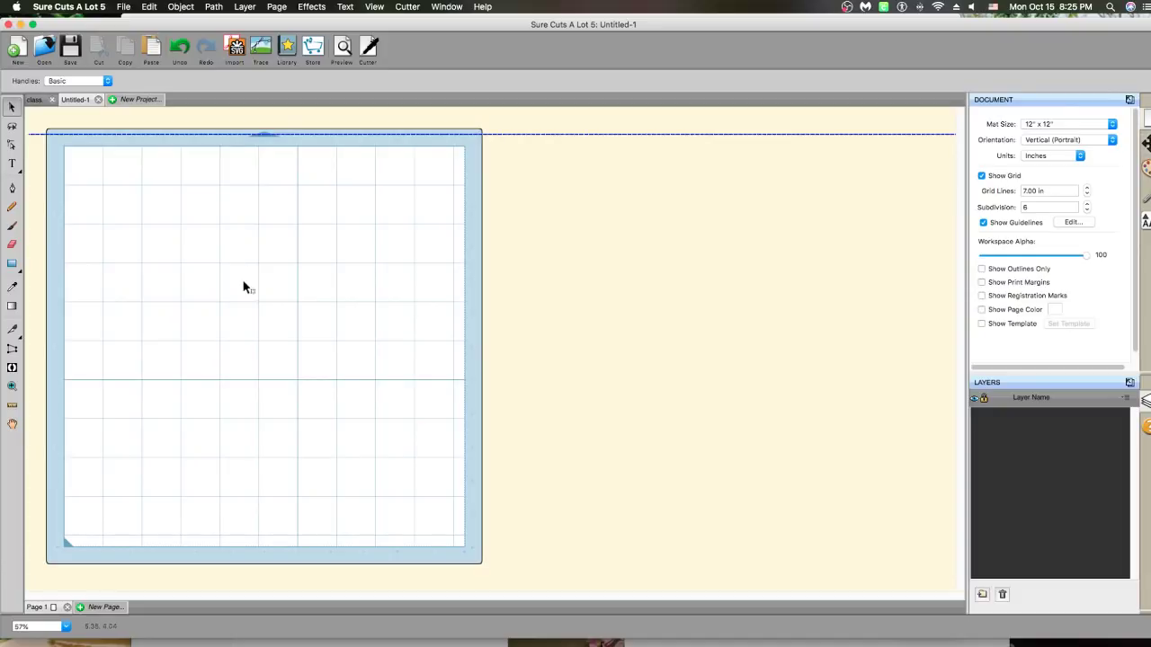
Switch to Safari and run an image search for "strawberry shortcake png"
click(316, 641)
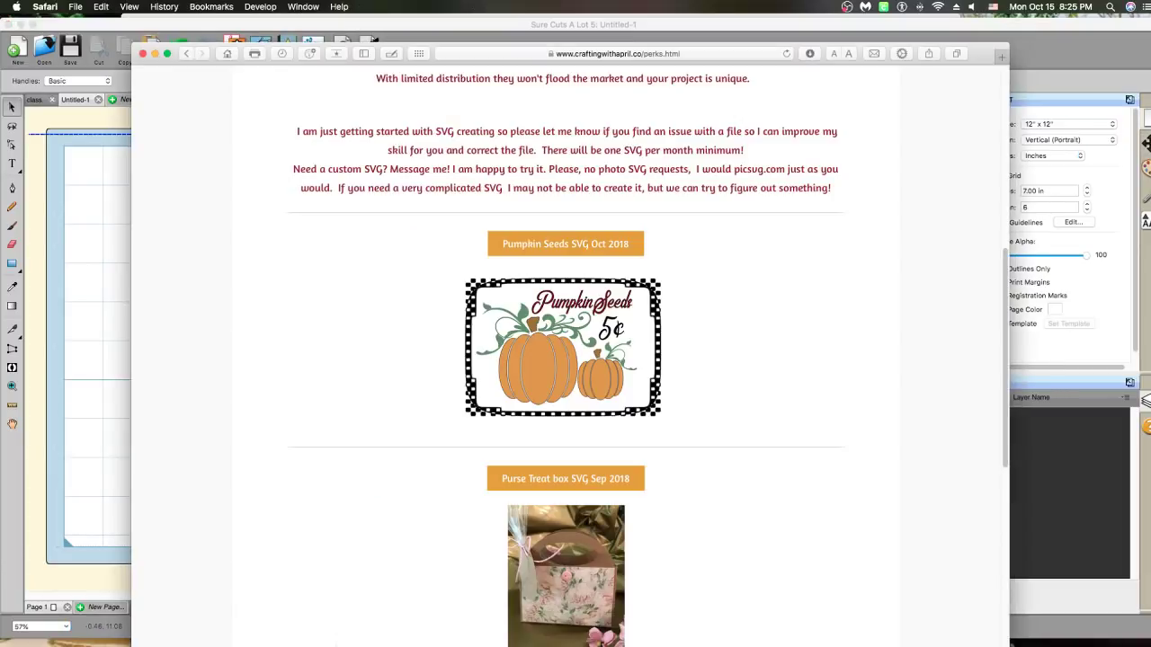
click(489, 53)
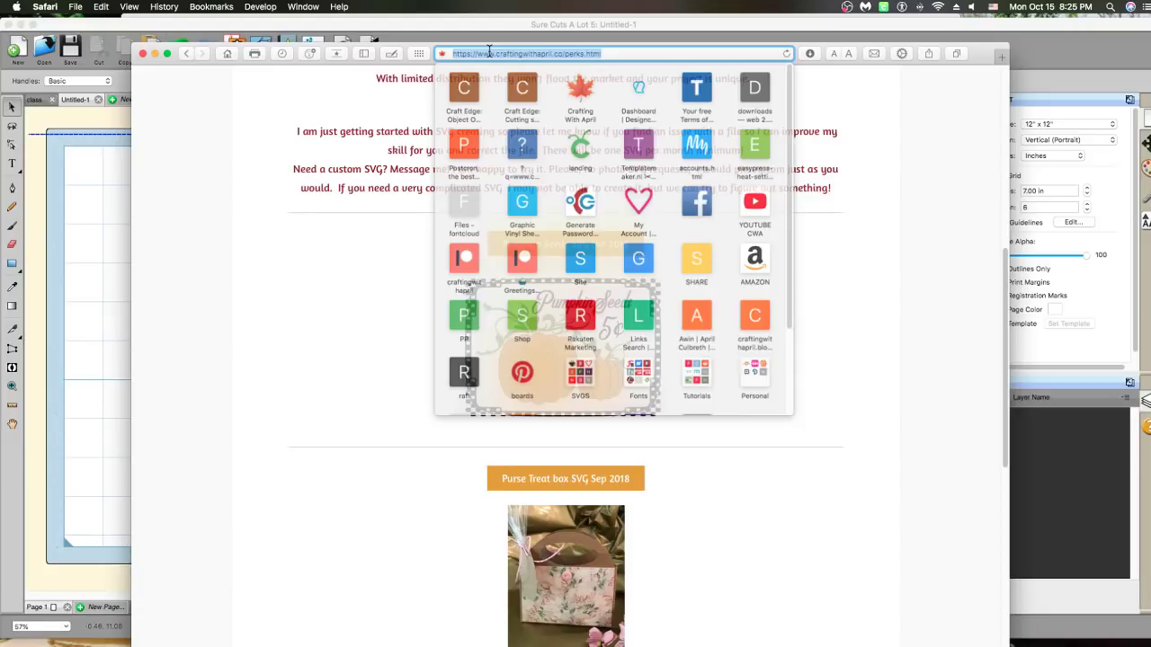
text(straw)
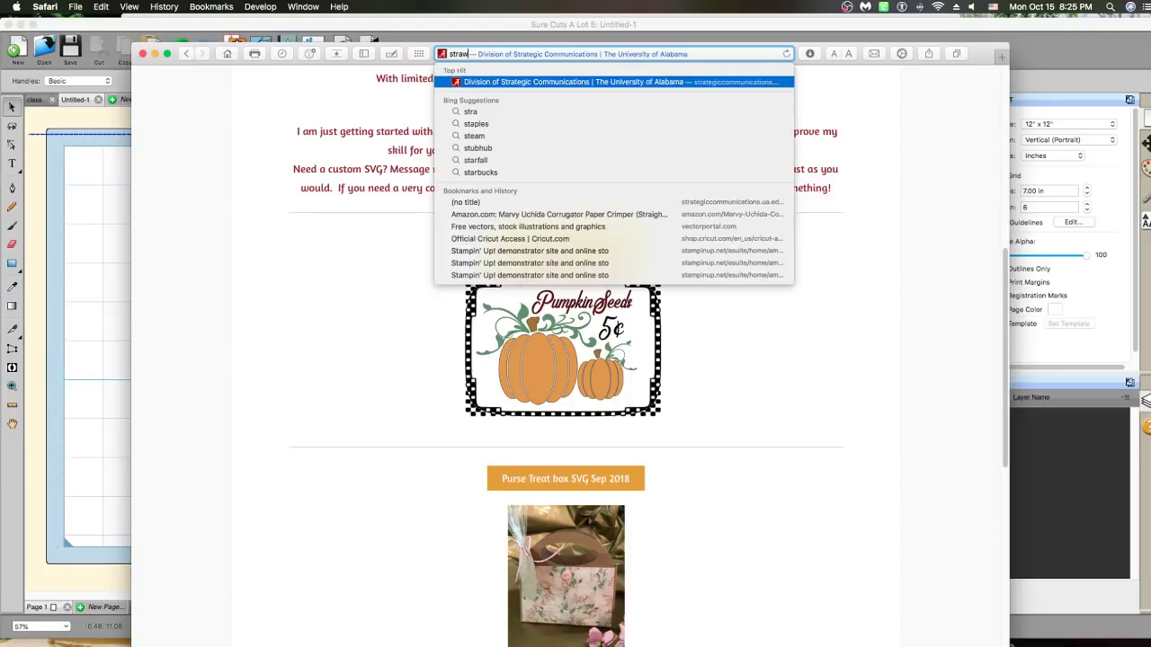
text(berry shortcake png)
key(Return)
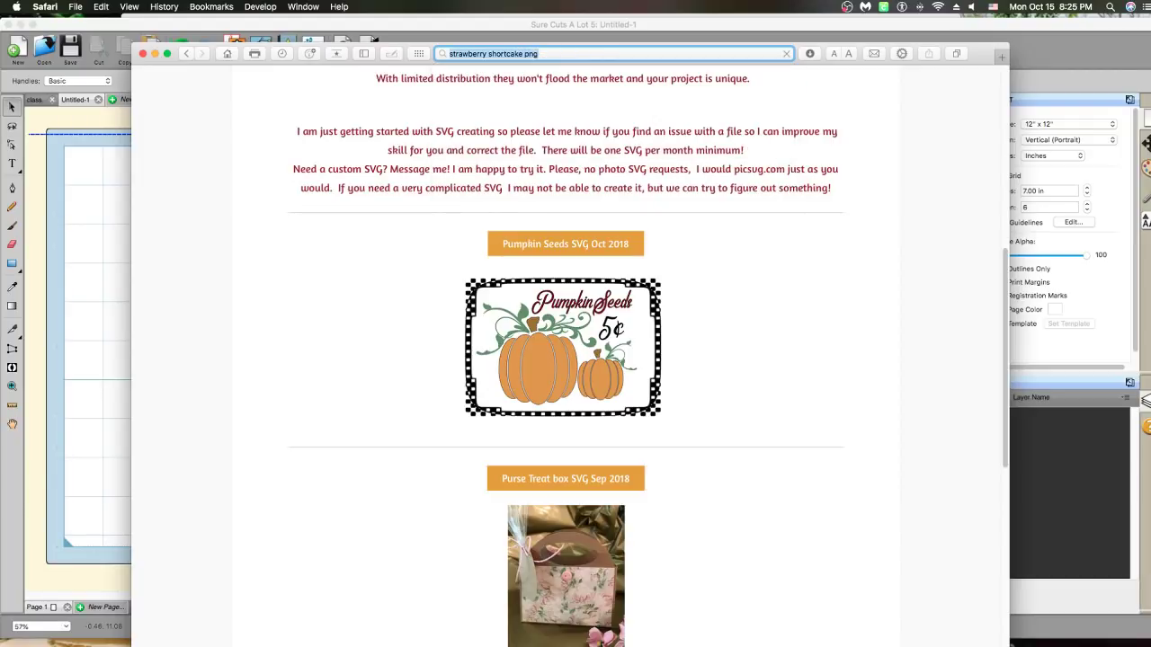
click(251, 130)
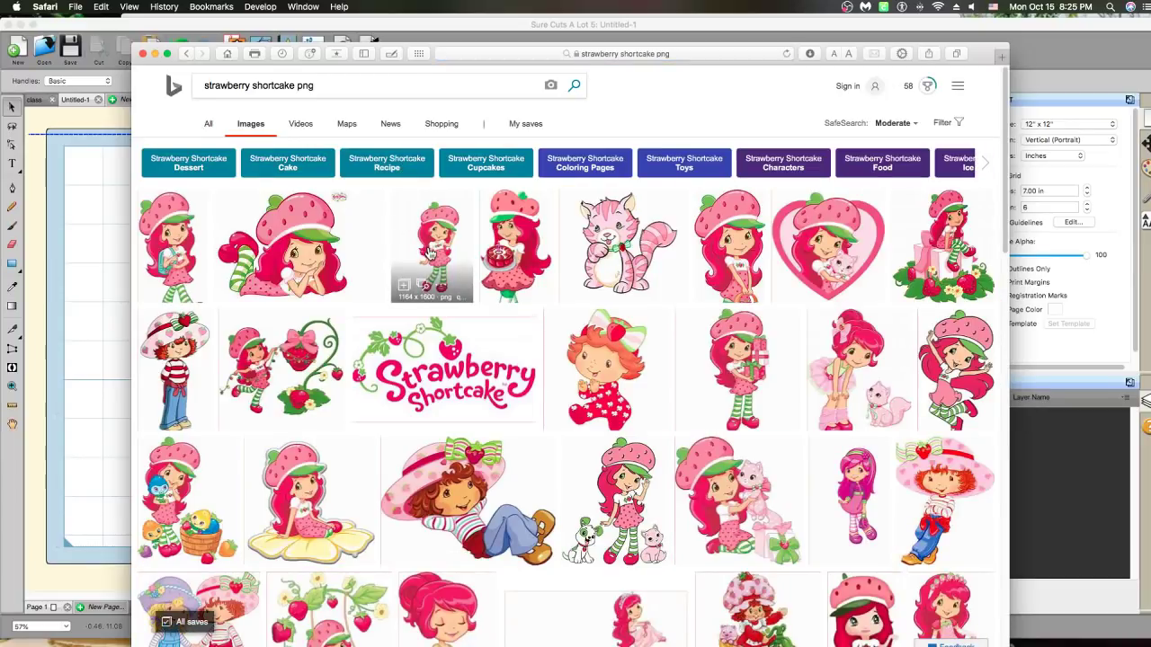
Open the 1164 × 1600 picture of waving Strawberry Shortcake, download it and check the downloads list
click(429, 253)
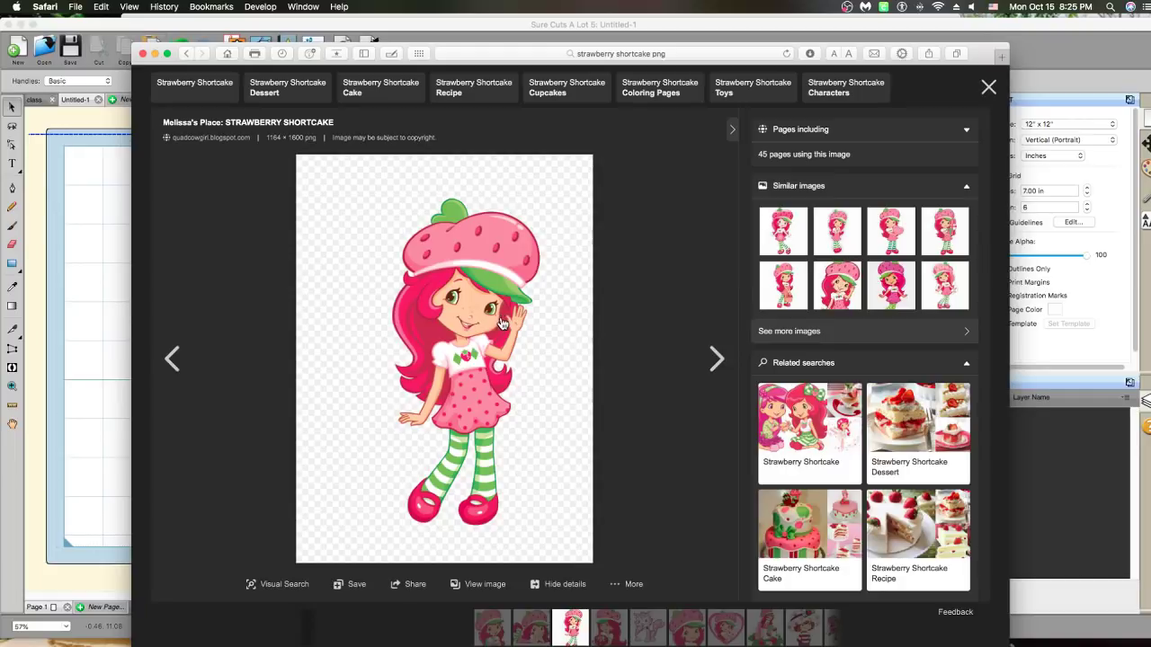
right_click(490, 314)
click(524, 358)
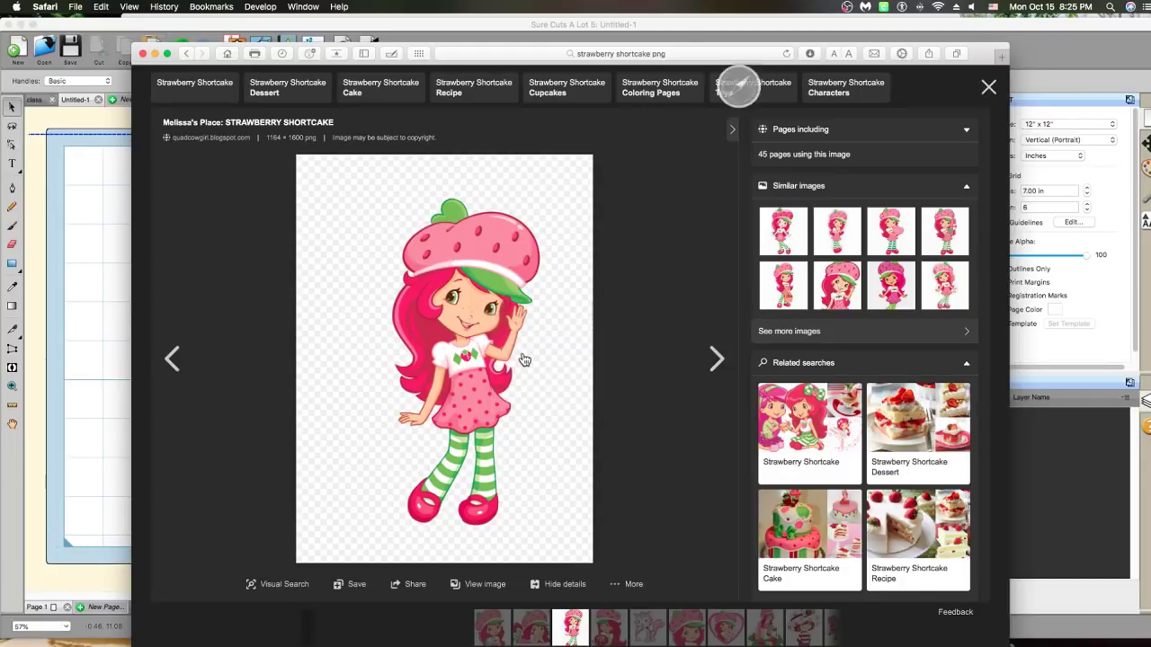
click(803, 54)
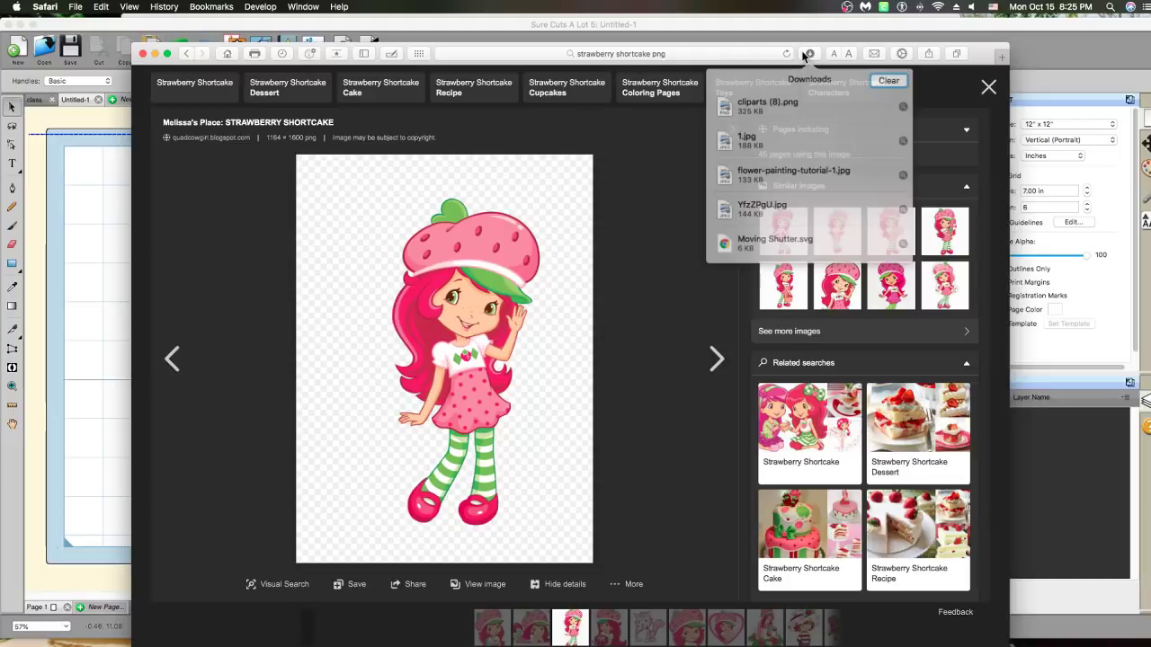
Switch back to Sure Cuts A Lot 5 and trace cliparts (8).png from Recents in Color Layers mode with 10 colors
click(111, 270)
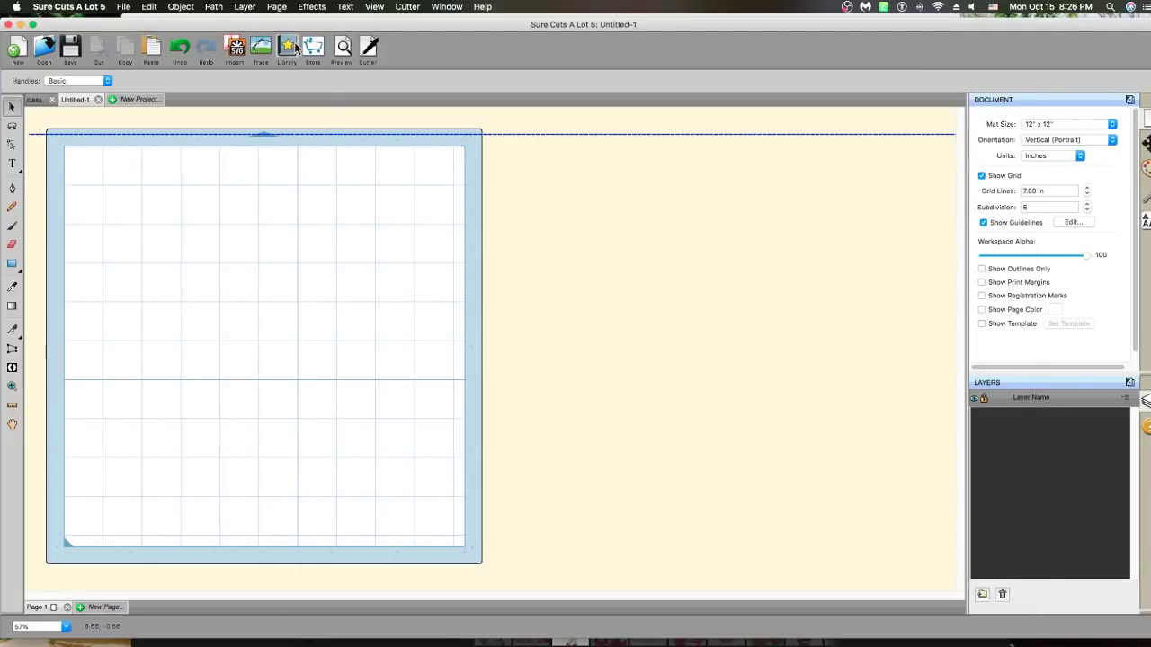
click(260, 47)
click(457, 187)
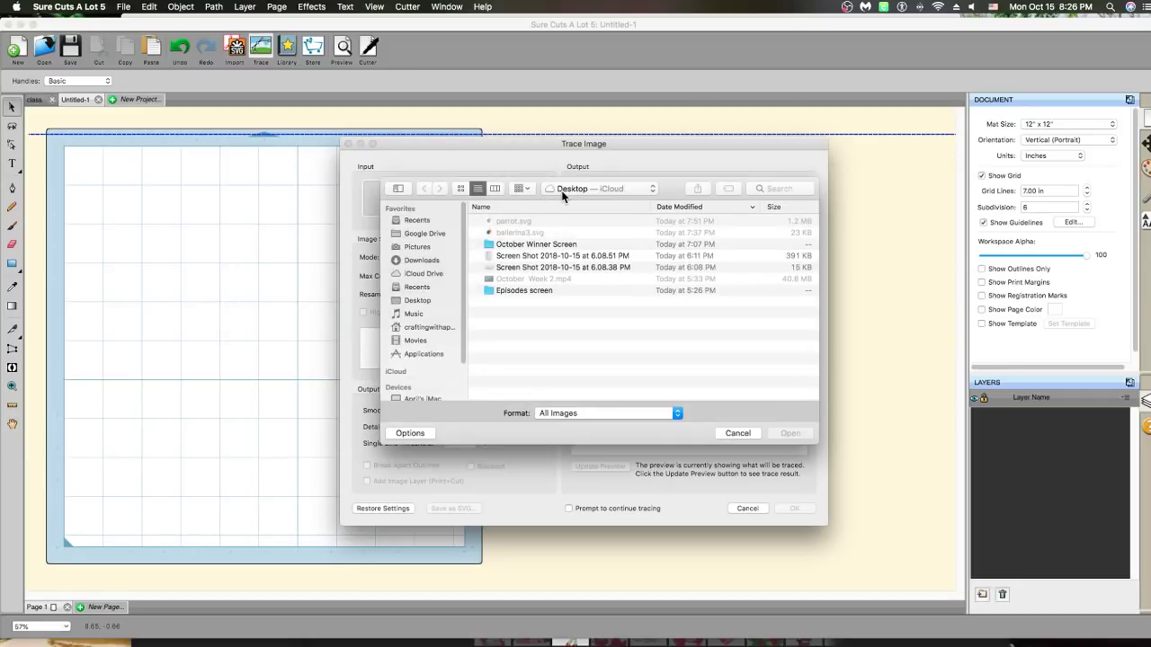
click(576, 189)
click(506, 226)
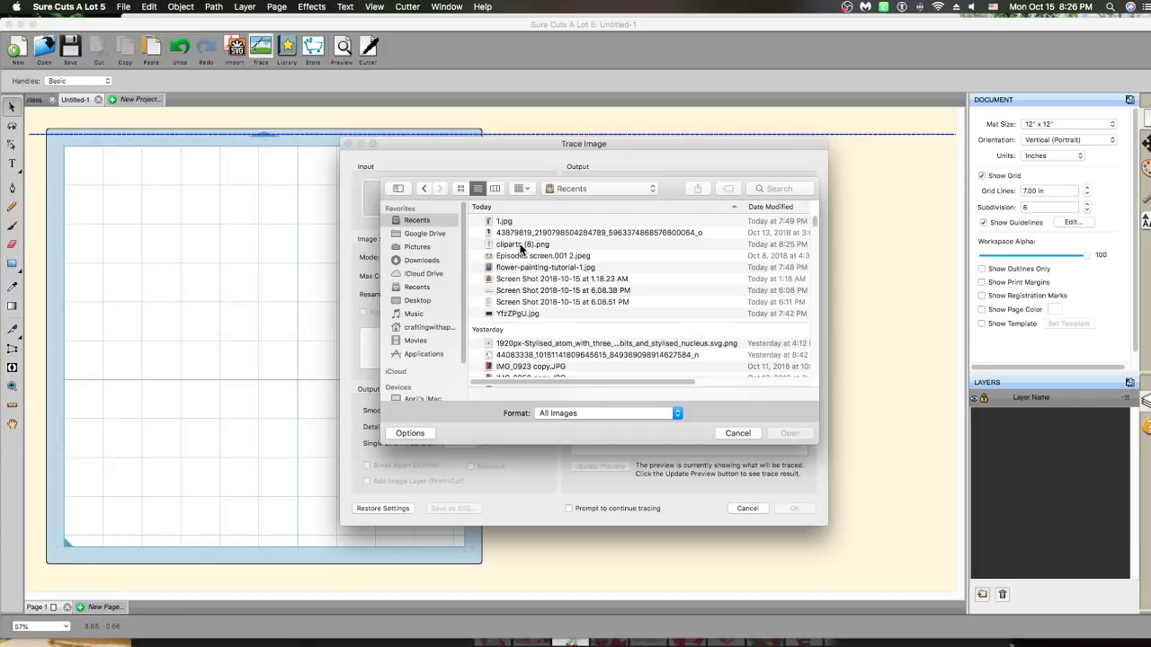
click(520, 245)
click(798, 434)
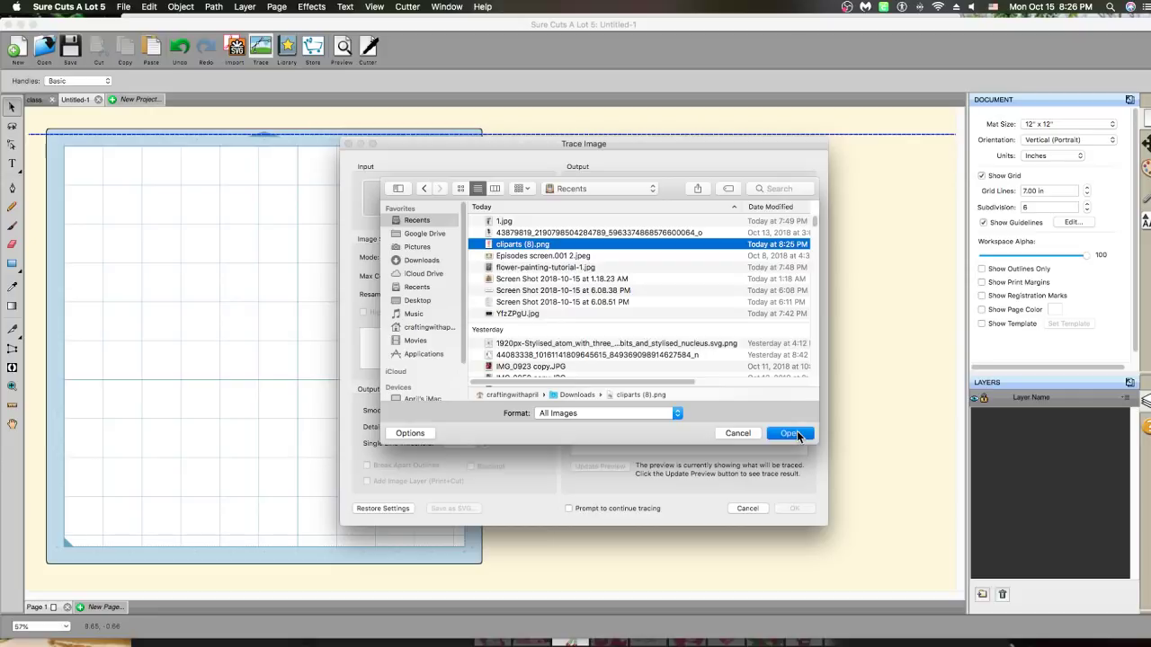
drag(698, 207, 803, 214)
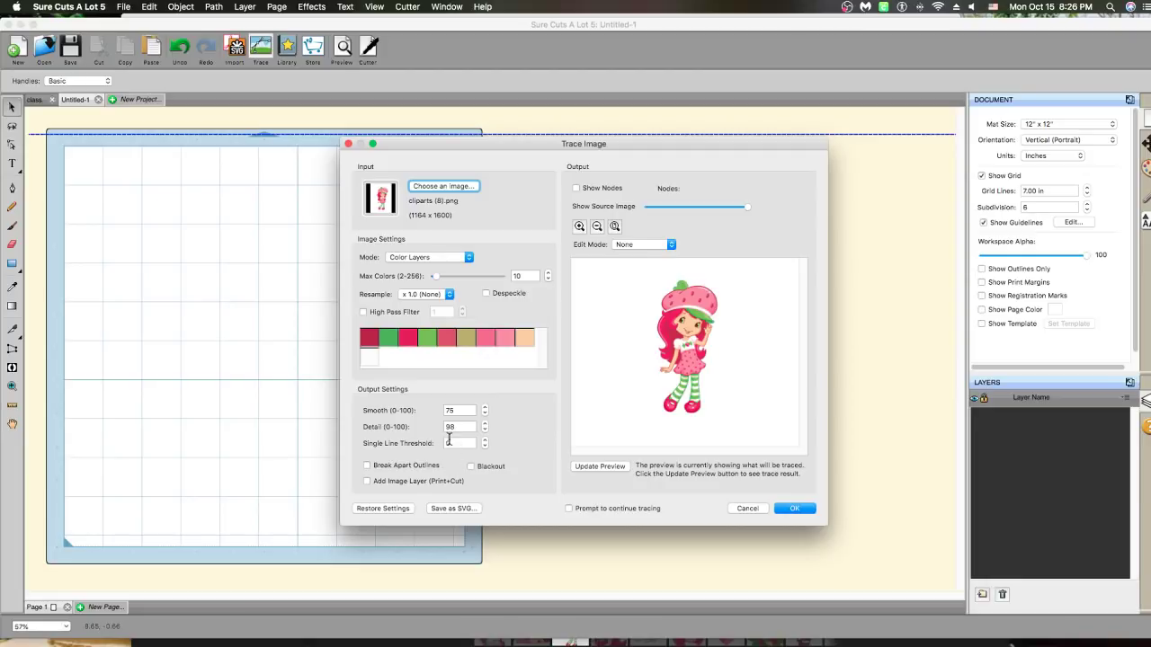
click(794, 509)
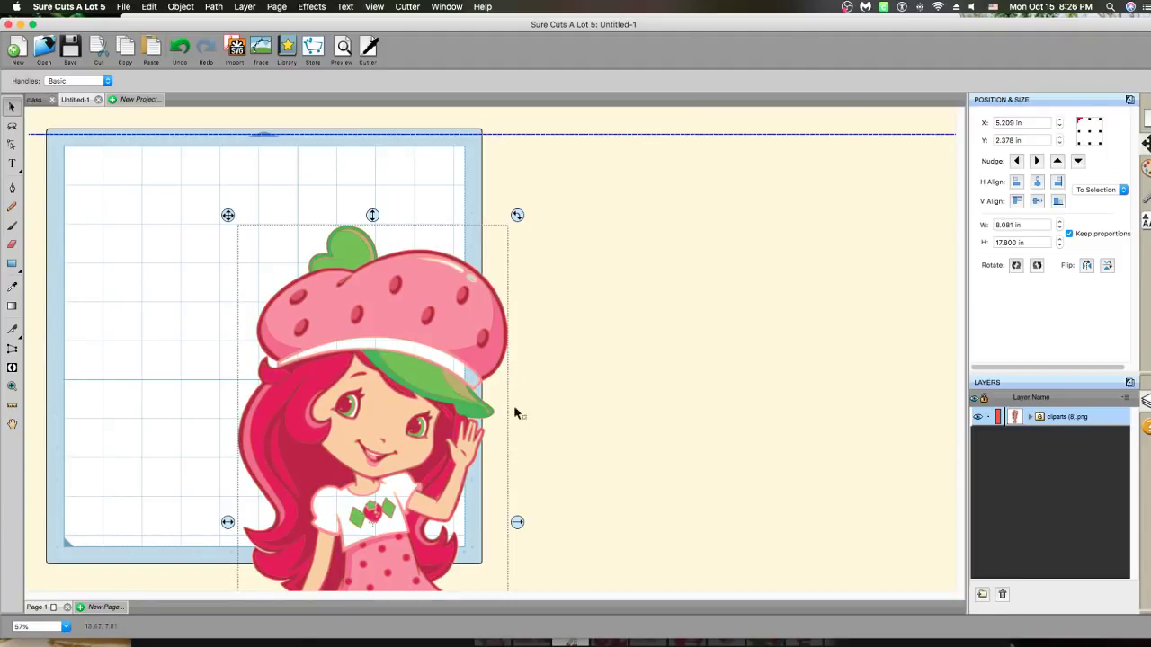
Set the traced figure's height to 10 in with proportions kept and move it fully onto the mat
click(1034, 225)
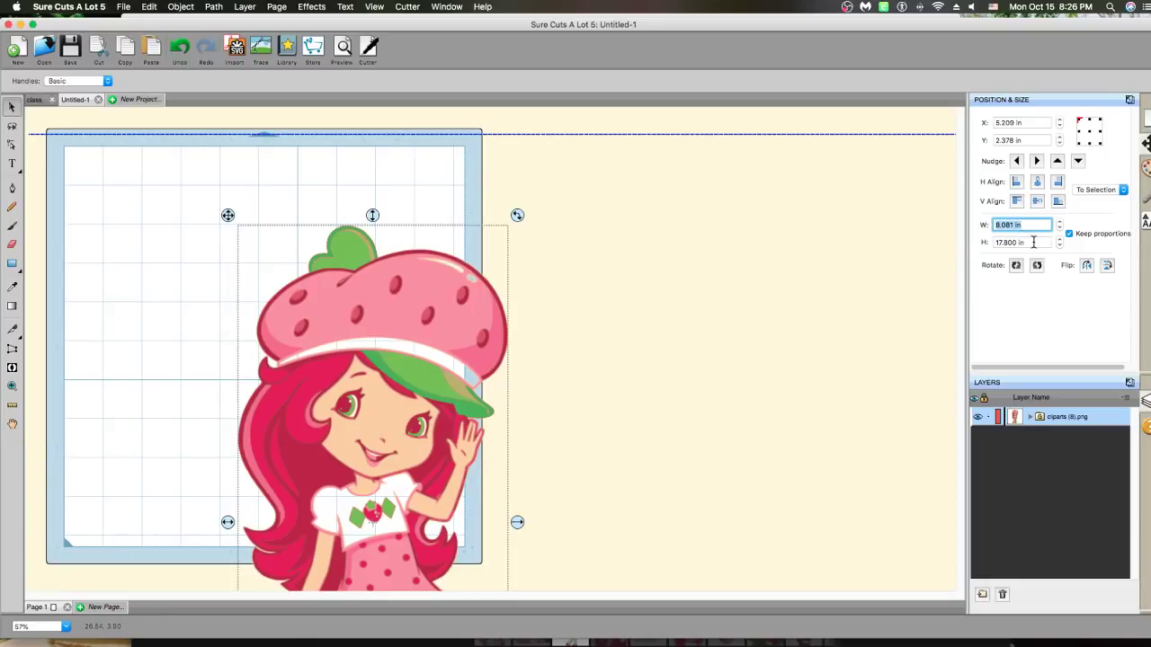
click(1021, 242)
text(10)
key(Return)
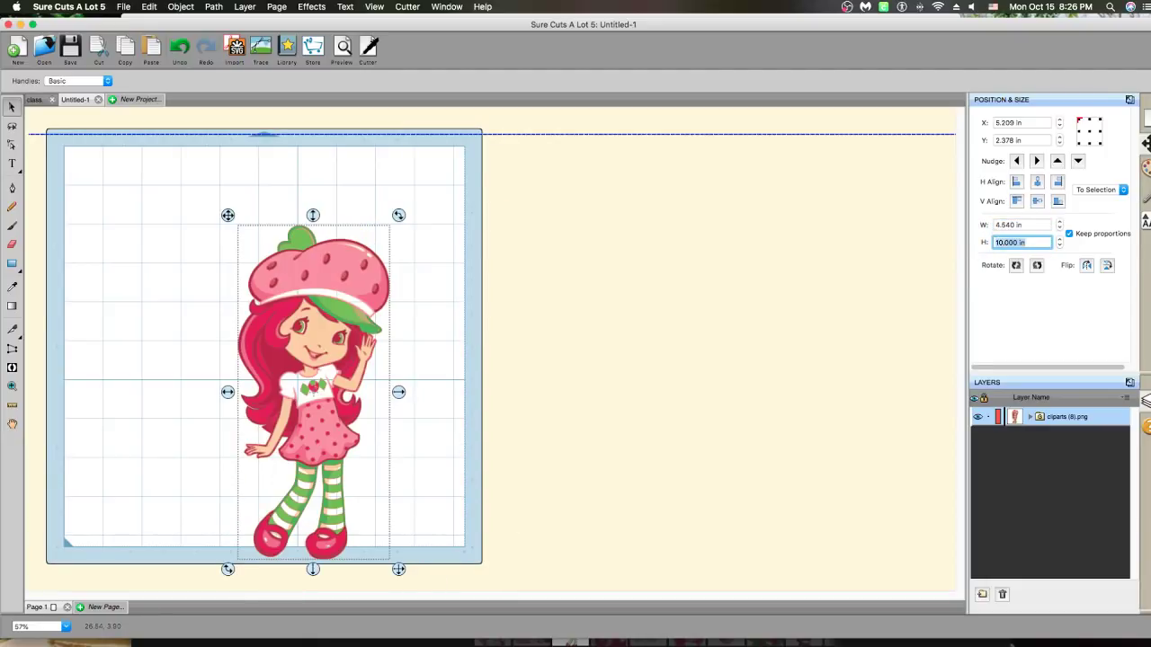
drag(381, 360, 319, 315)
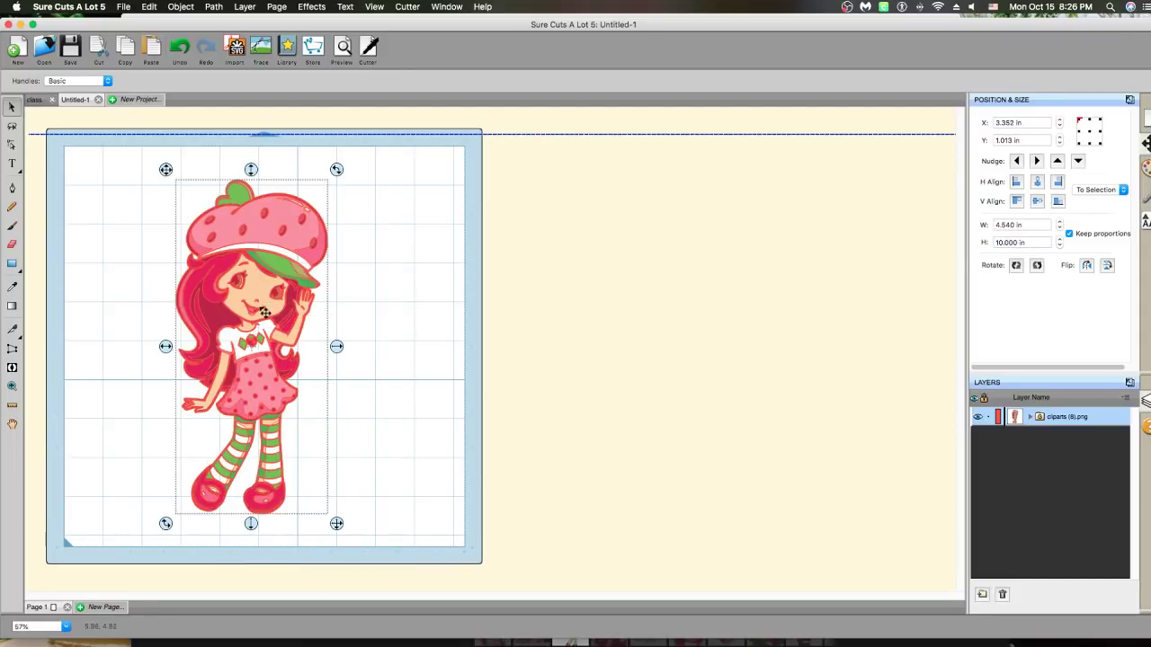
Ungroup the traced figure and pull the light pink, darker pink and peach color layers out beside it
right_click(192, 336)
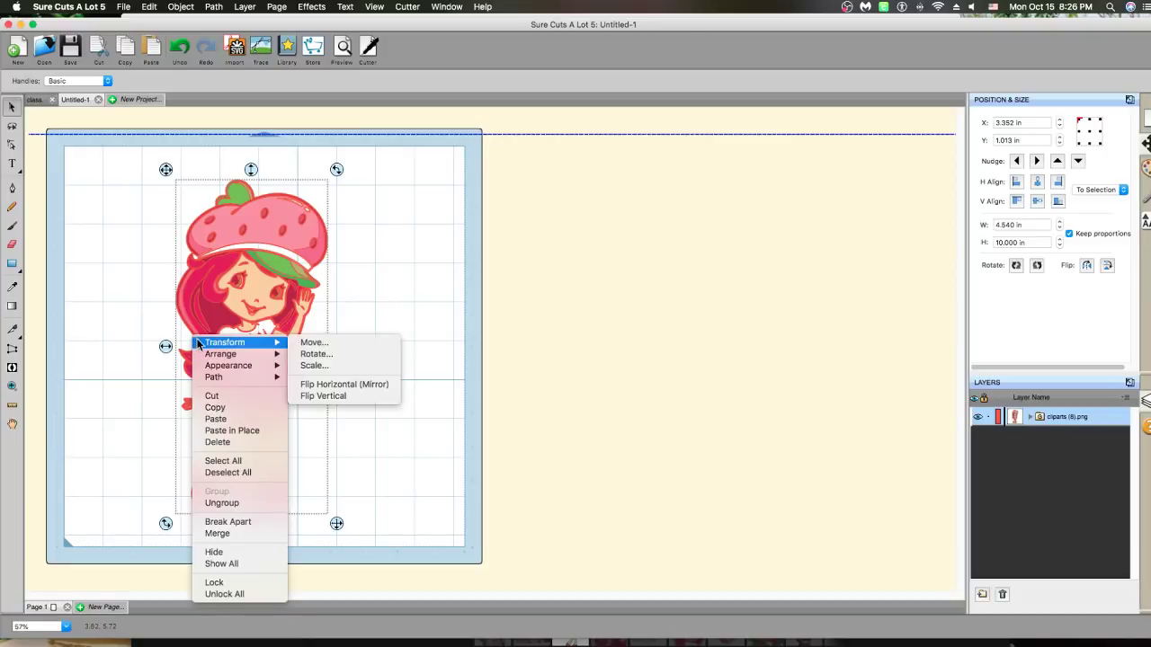
click(279, 501)
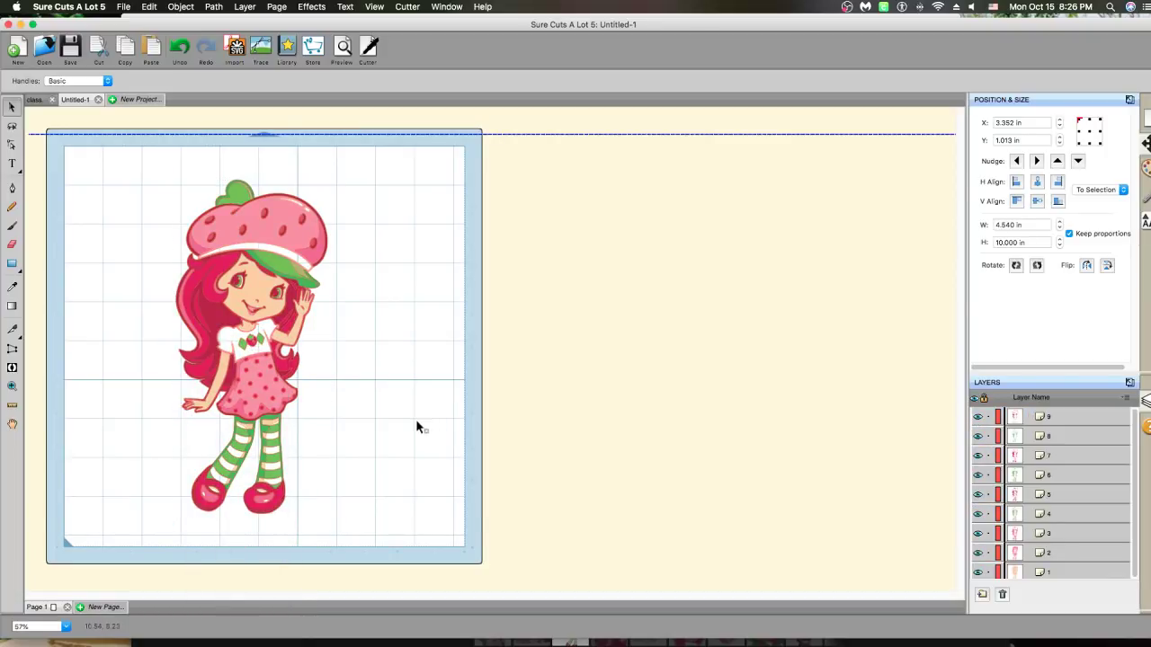
drag(236, 387, 398, 387)
drag(303, 388, 585, 390)
drag(264, 393, 599, 374)
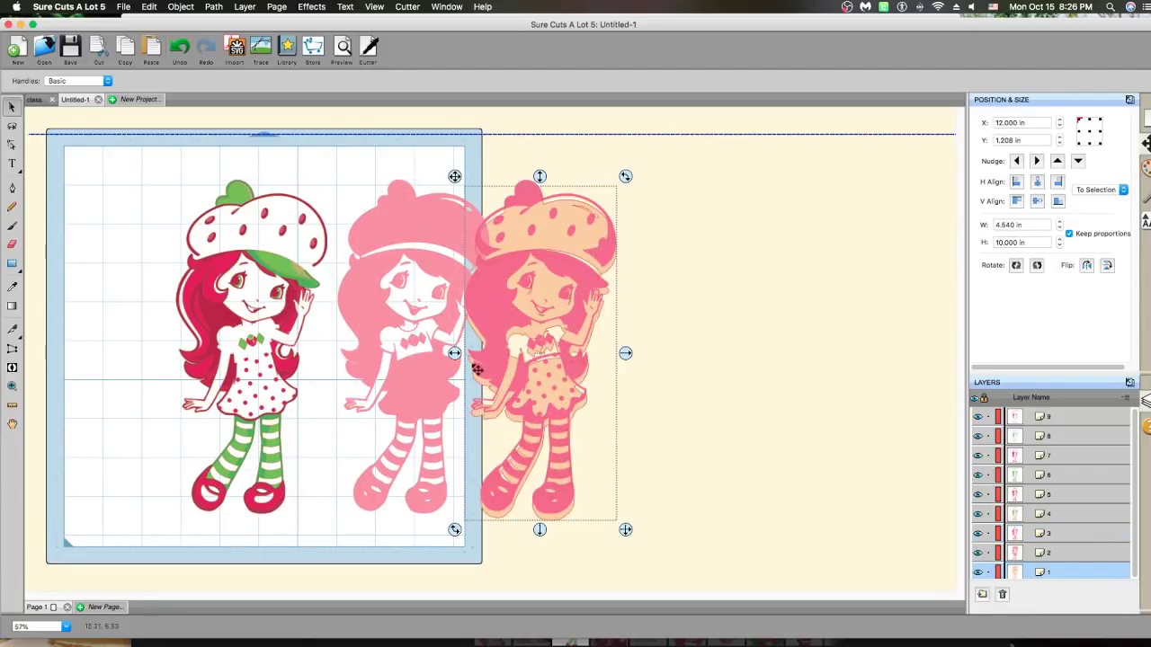
Move the peach layer back between the main figure and the light pink layer, then select the light pink layer
click(275, 357)
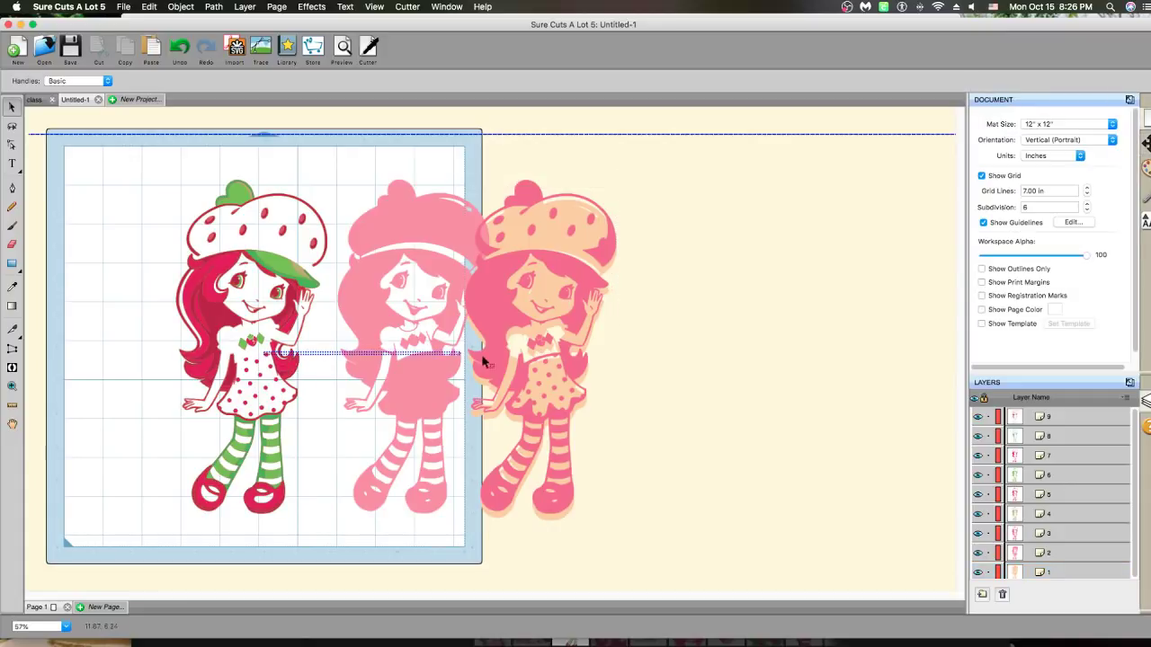
drag(548, 306, 355, 324)
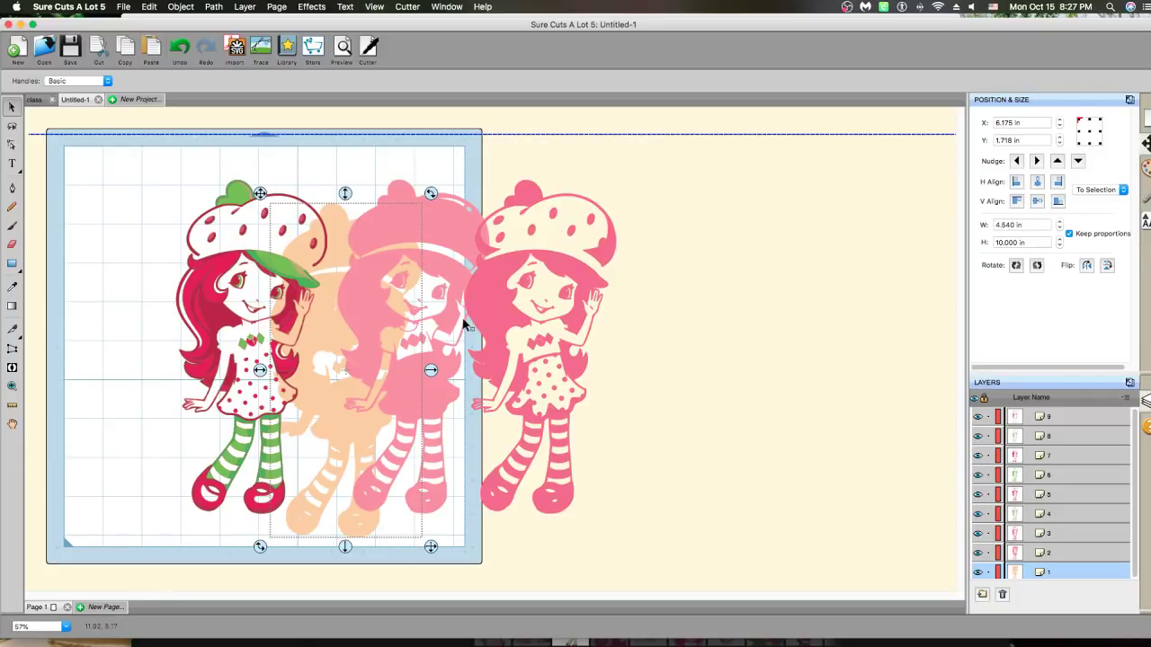
click(465, 325)
click(407, 307)
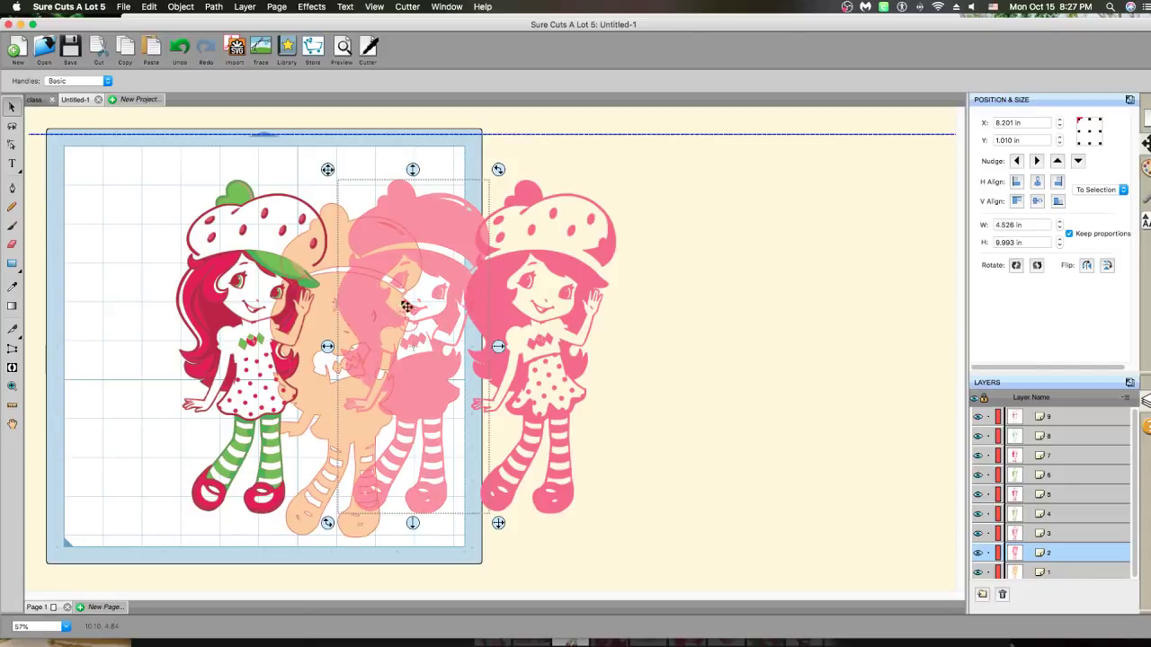
Group all the color layers and move the group toward the mat's left edge
drag(88, 159, 759, 591)
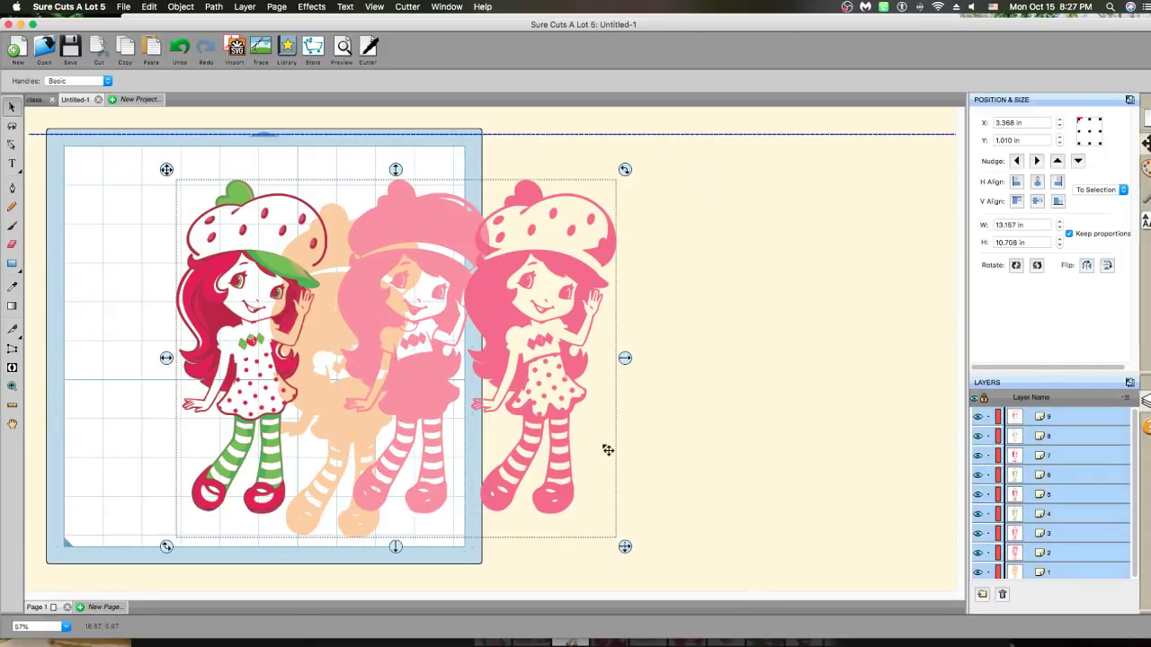
click(188, 8)
mouse_move(192, 20)
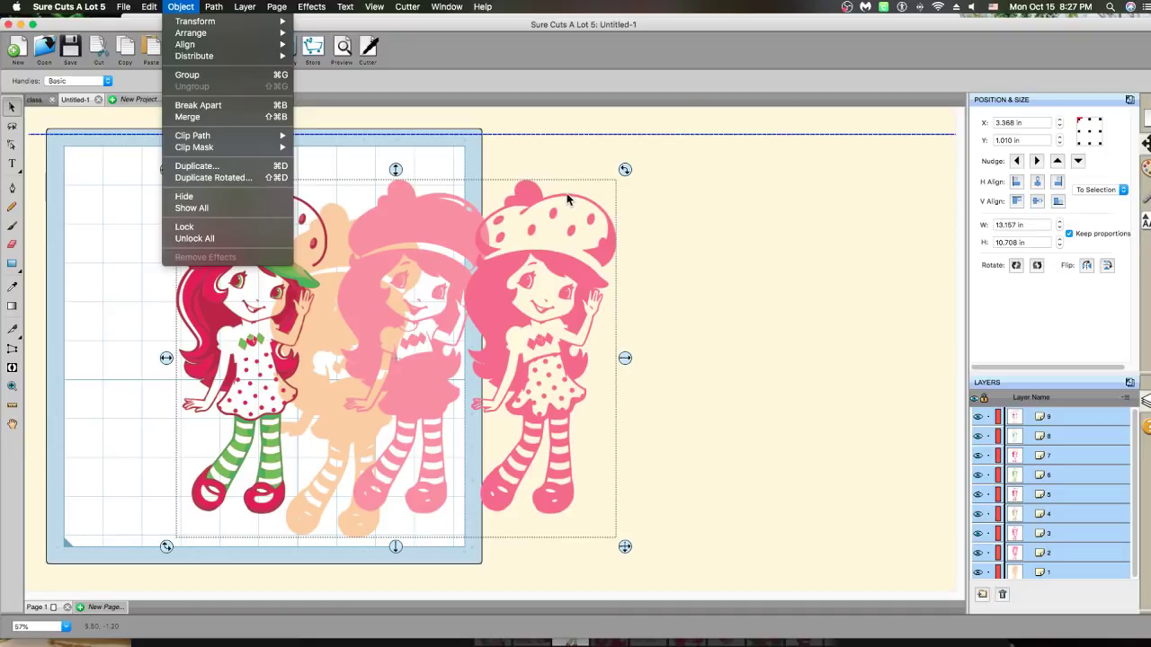
click(401, 222)
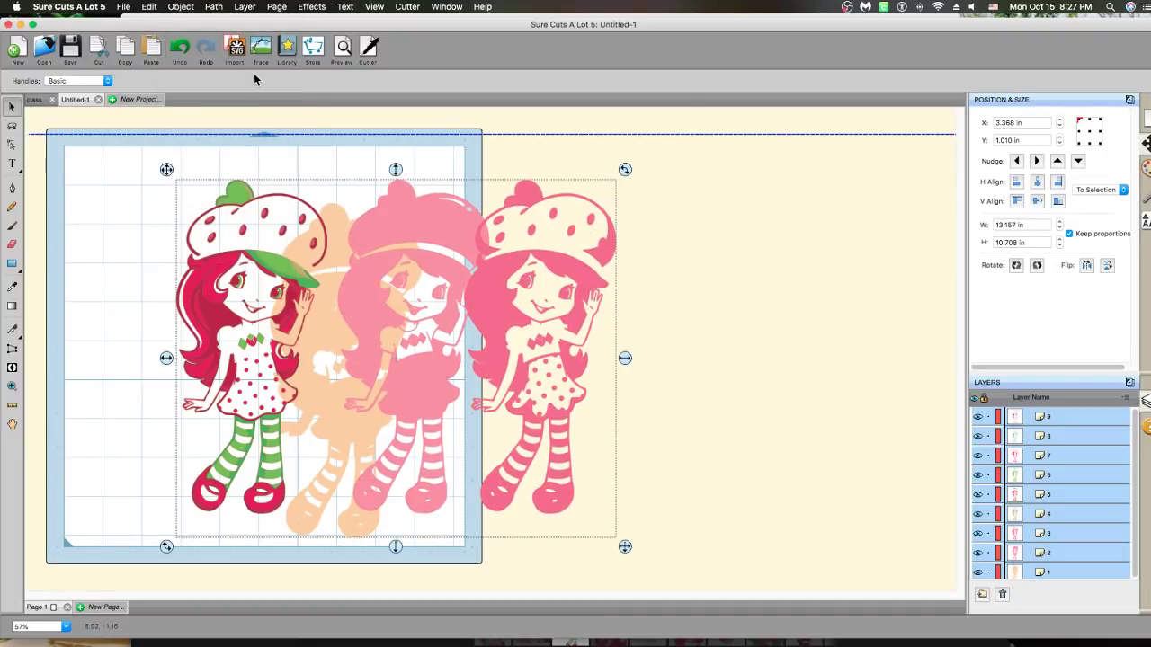
right_click(327, 256)
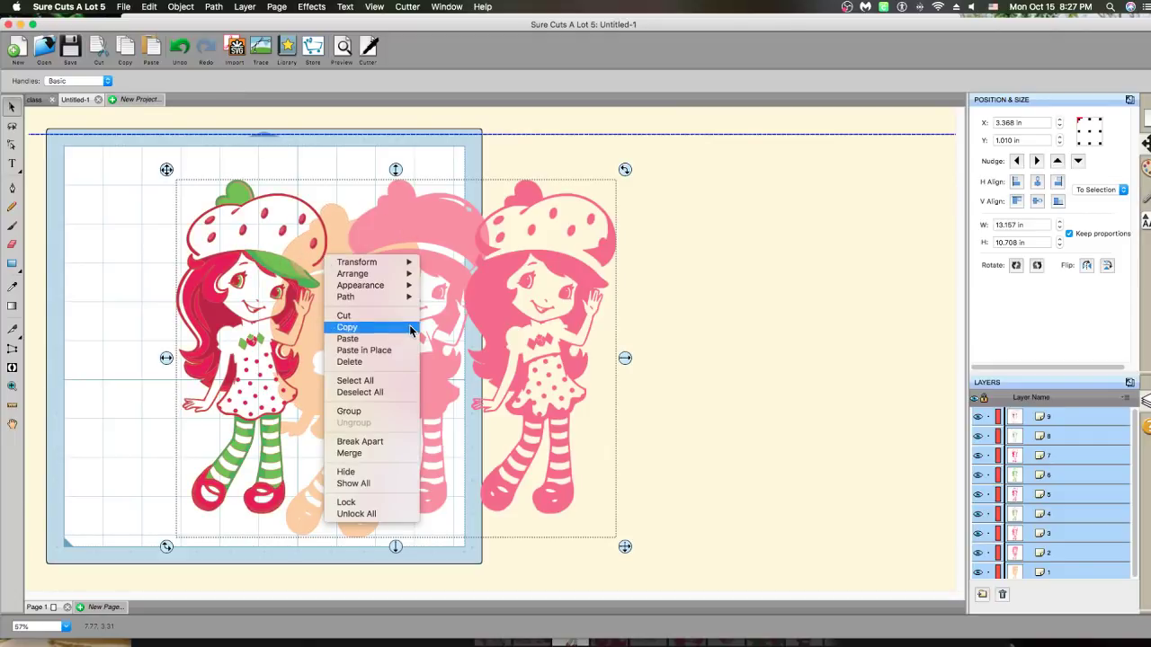
click(398, 410)
drag(575, 318, 466, 332)
Ungroup the figures and move the darker pink layer 3 off the right side of the mat
right_click(459, 299)
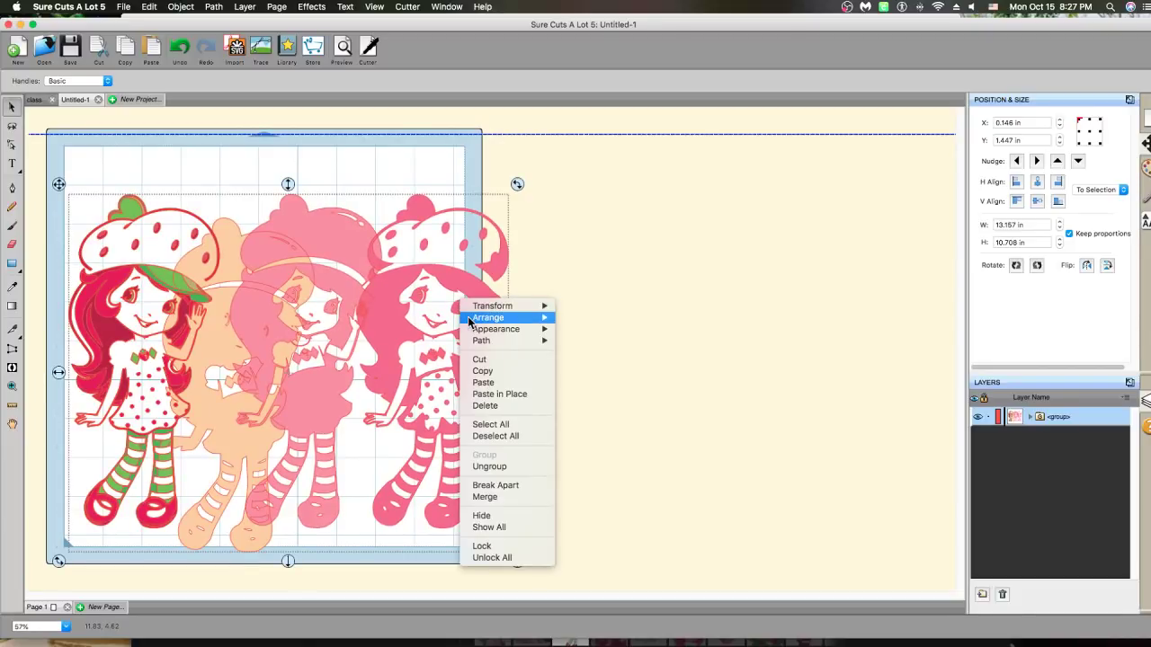
key(super+shift+g)
click(471, 307)
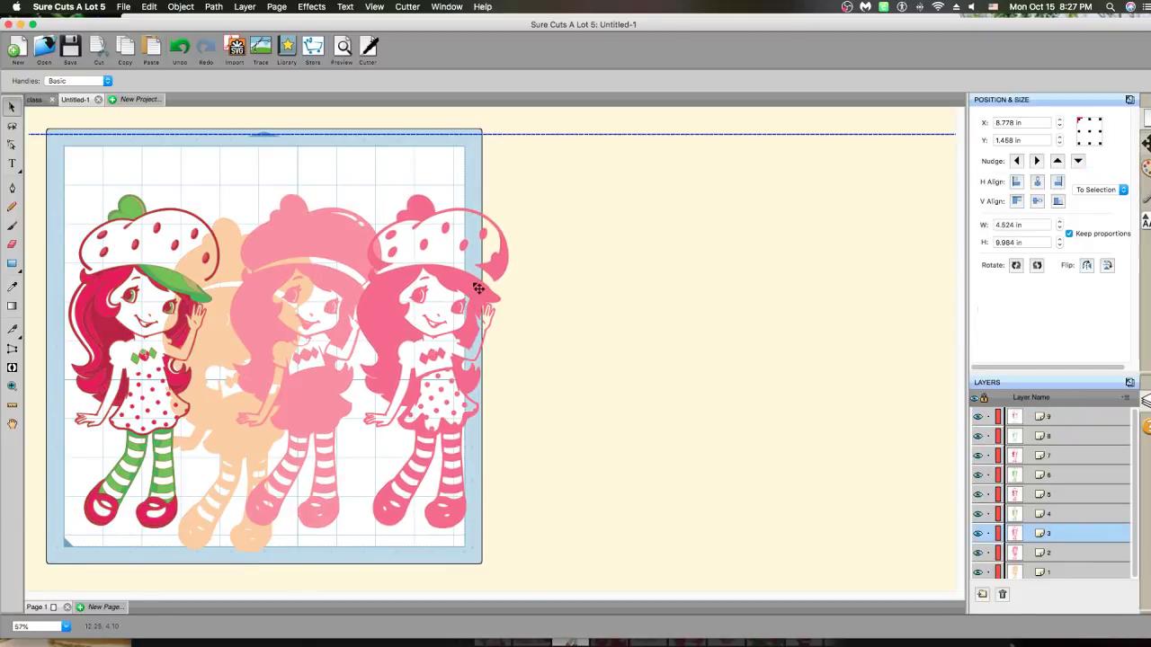
drag(472, 306, 587, 286)
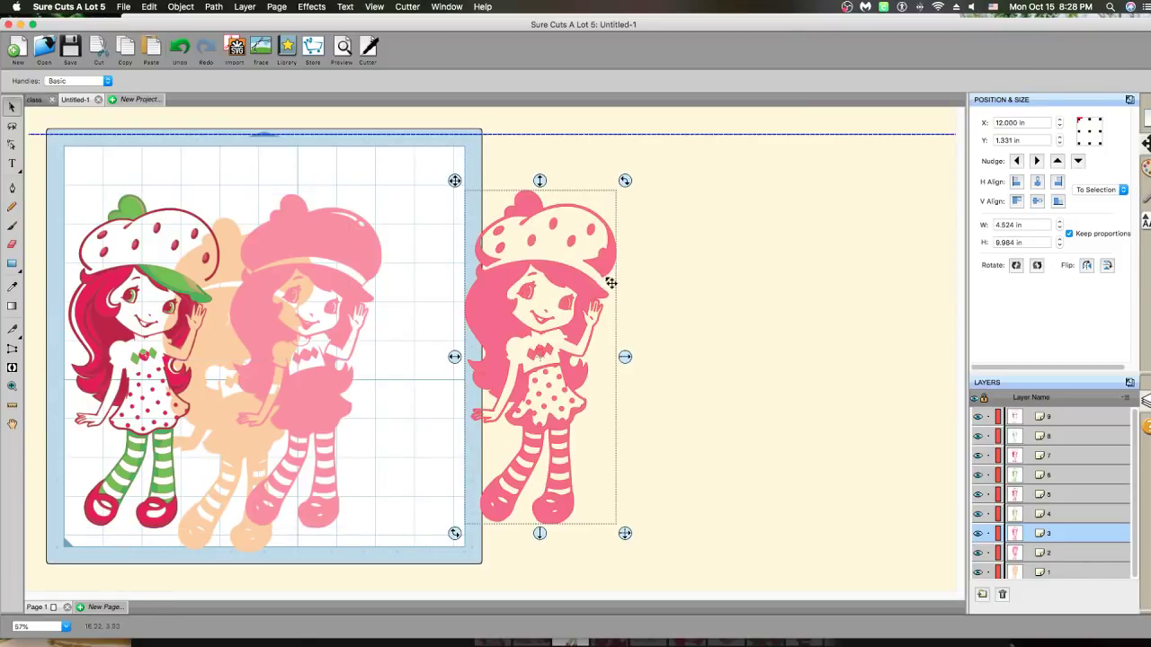
Change the stroke color of the darker pink layer to dark green and deselect it
click(1145, 167)
click(1093, 167)
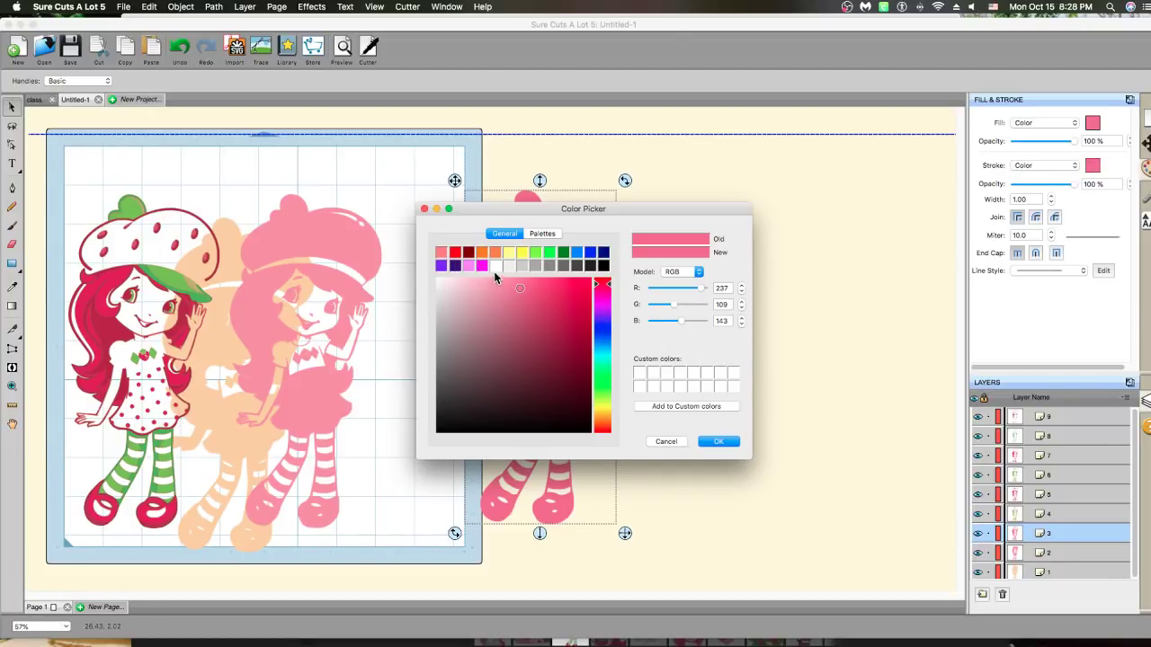
click(563, 253)
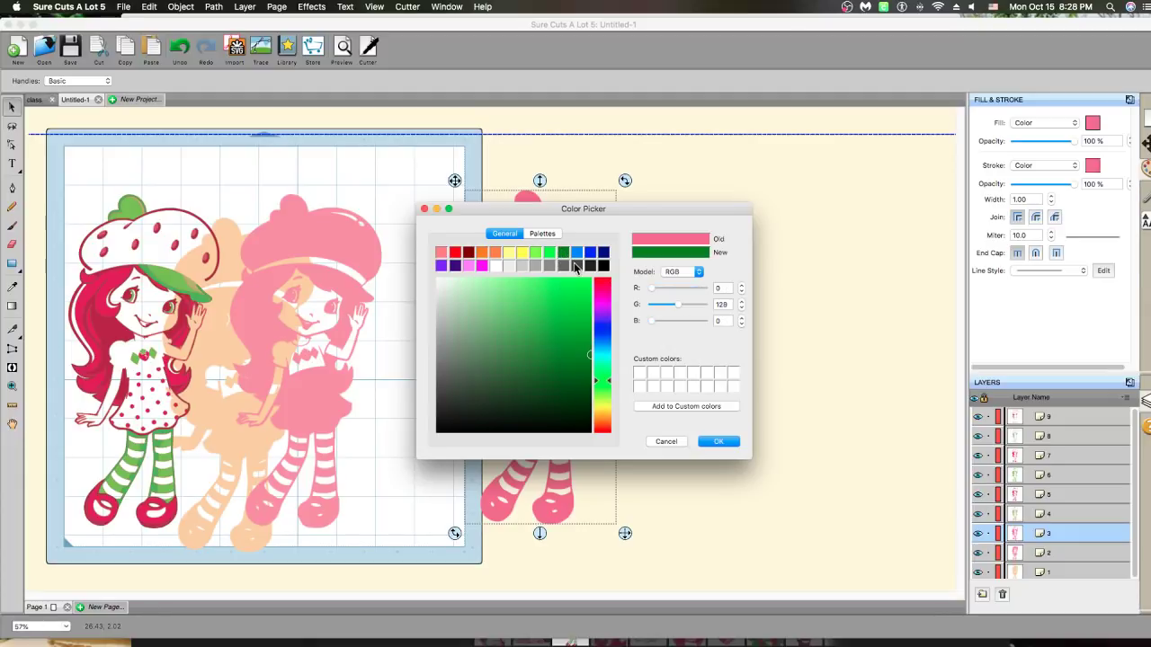
click(725, 441)
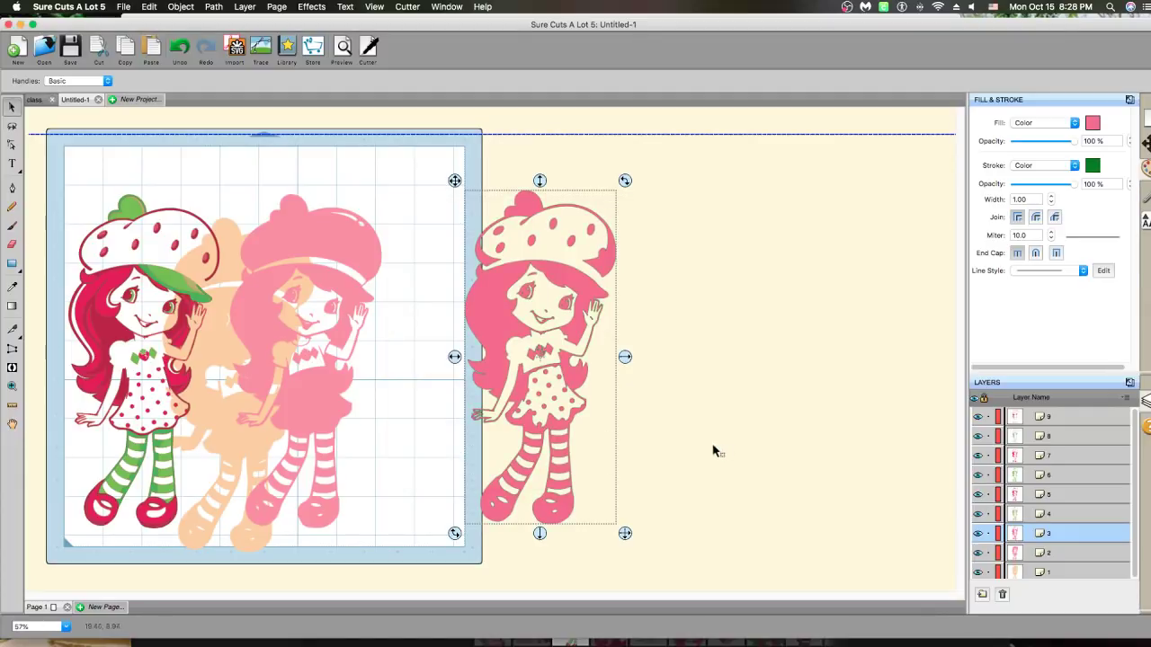
click(784, 537)
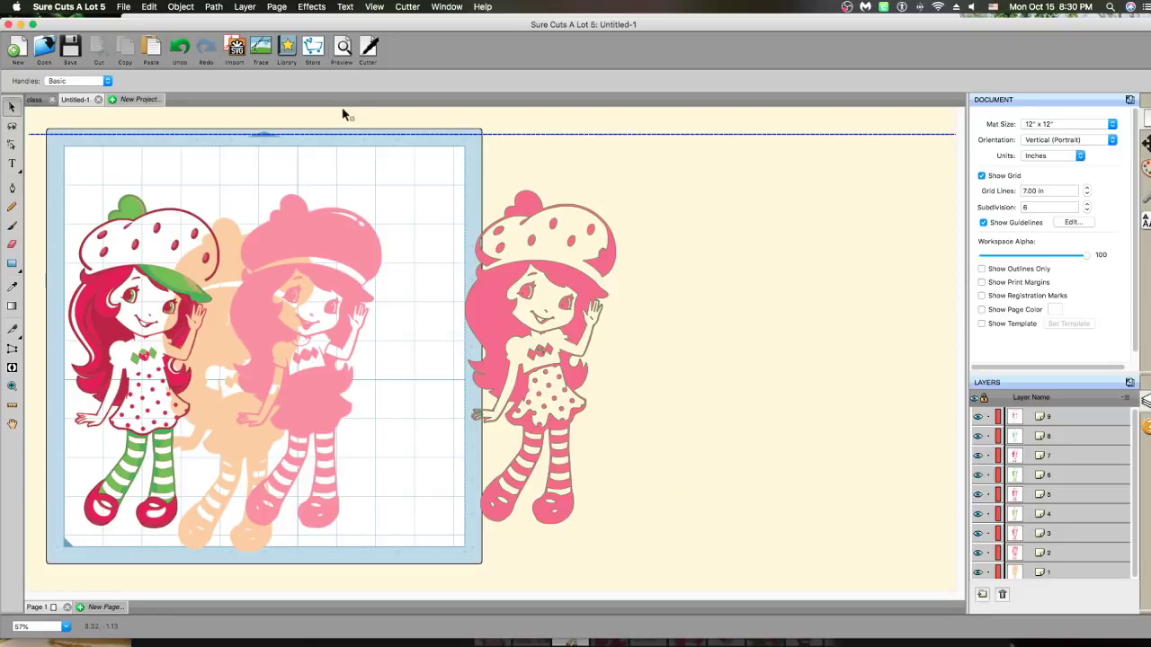
Shift the Sure Cuts A Lot window down slightly and minimize the Safari window showing the Craft Edge tutorial
drag(644, 19, 644, 36)
click(644, 27)
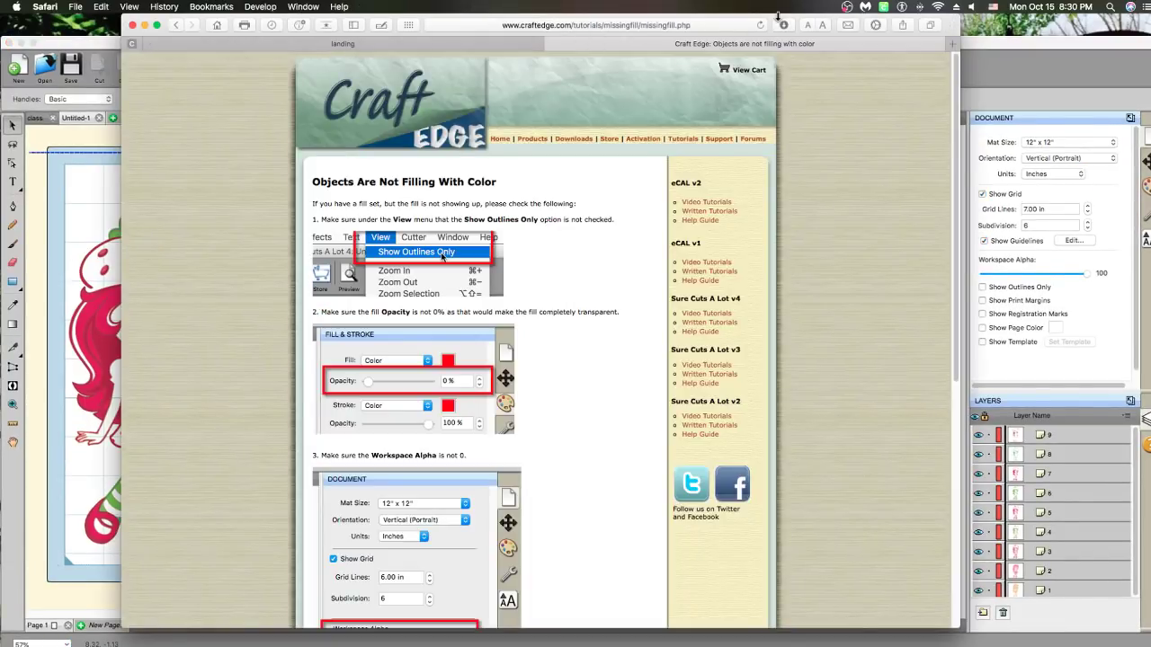
key(super+m)
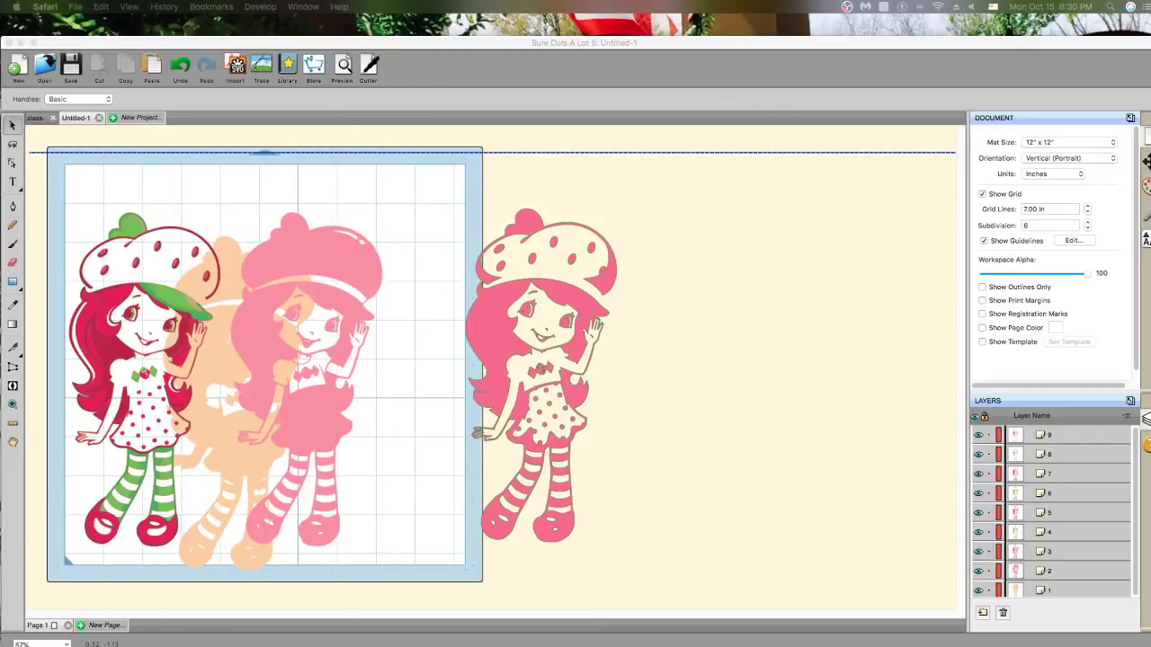